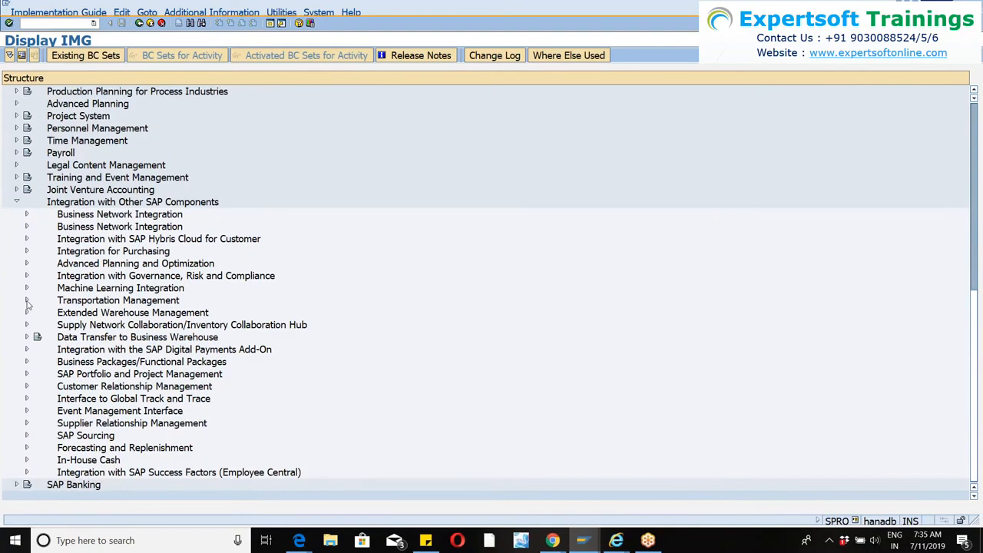
Expand Logistics Integration under Transportation Management and view the Activate Integration of Delivery Documents settings.
left_click(27, 302)
left_click(37, 312)
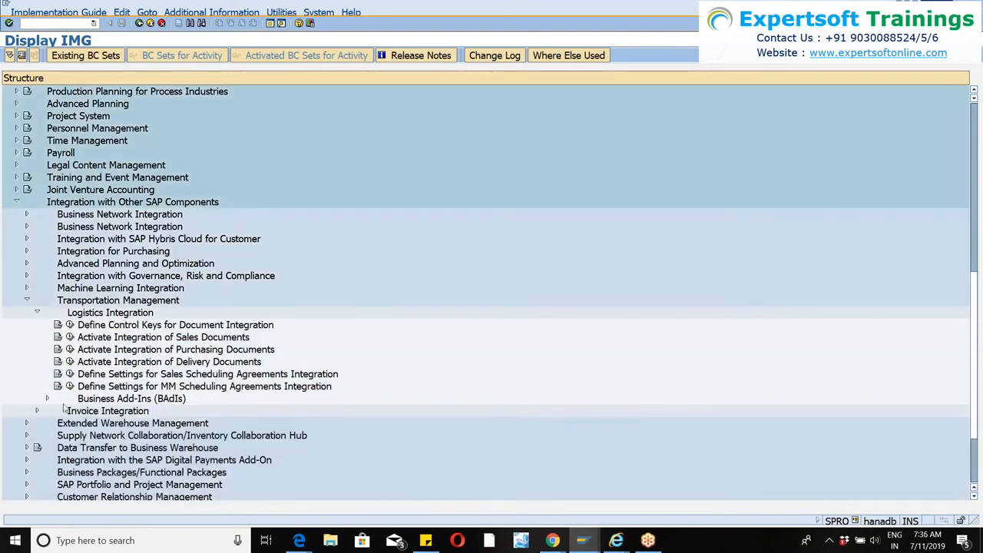
left_click(69, 361)
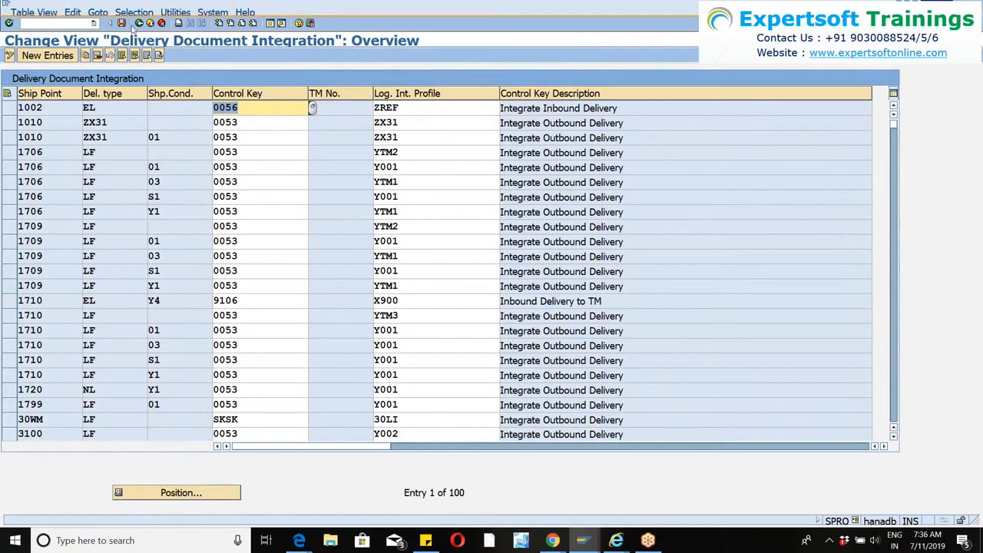
left_click(142, 23)
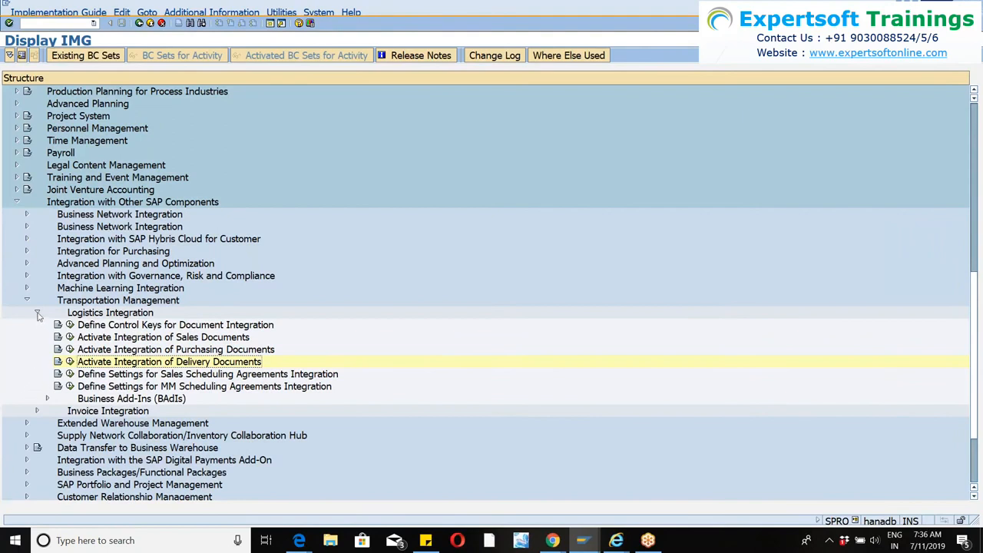
Reopen the delivery document integration activity, examine its entries further down the table, and return to the IMG structure.
left_click(37, 313)
left_click(36, 313)
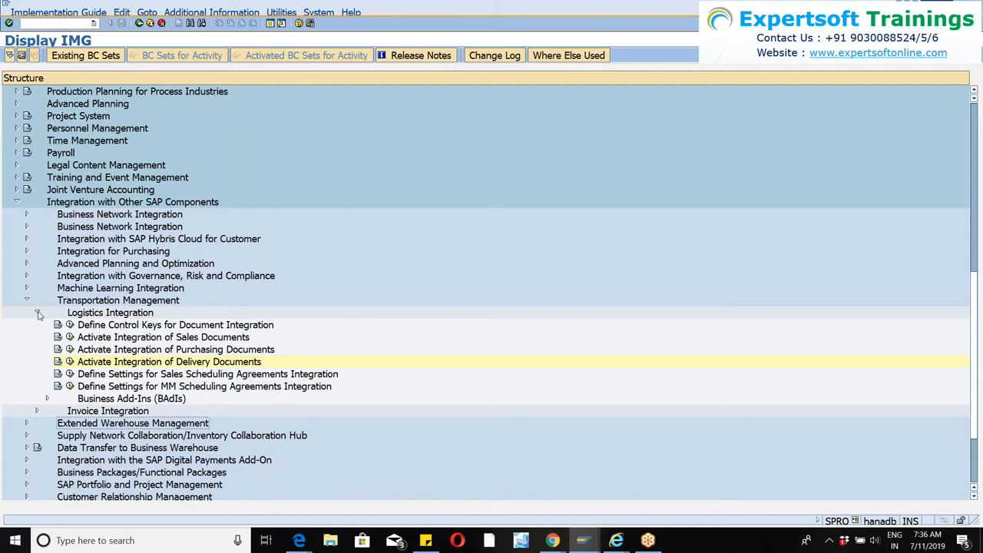
scroll(140, 326, "down", 2)
scroll(140, 326, "down", 2)
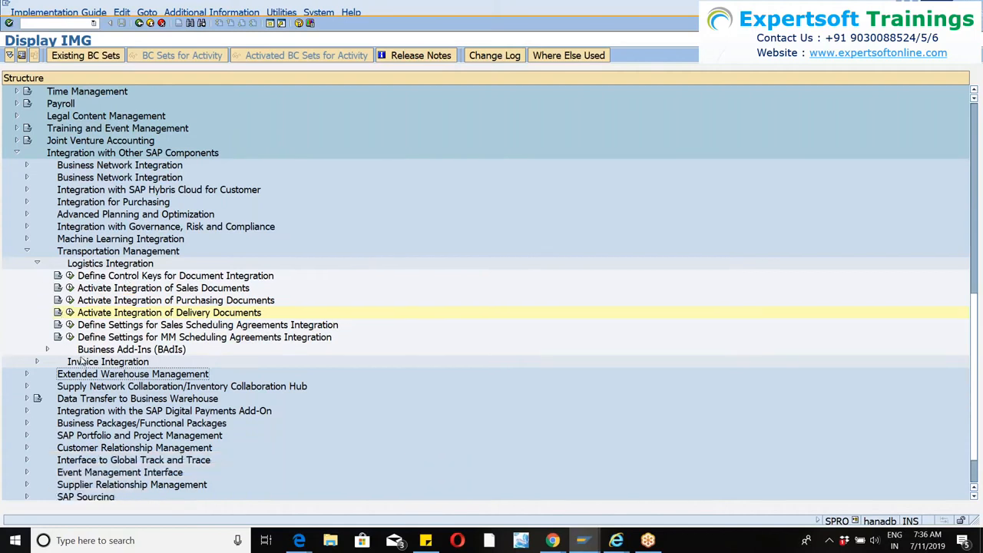
left_click(69, 314)
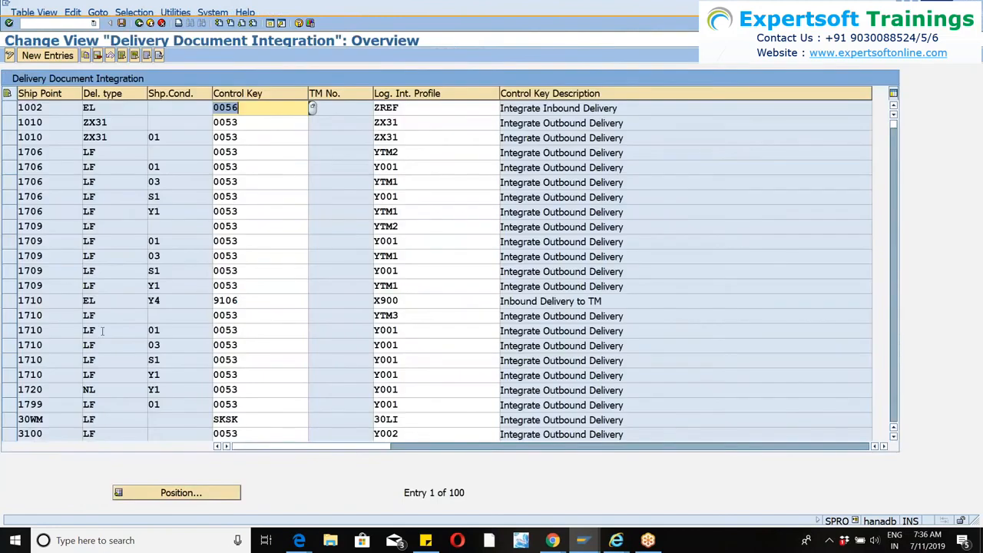
scroll(102, 332, "down", 1)
scroll(102, 117, "down", 1)
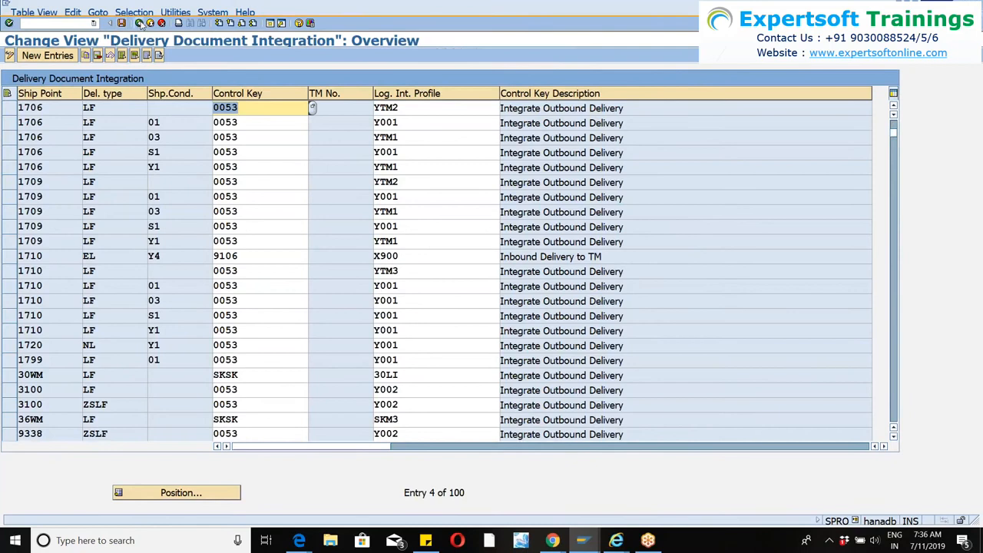
left_click(138, 23)
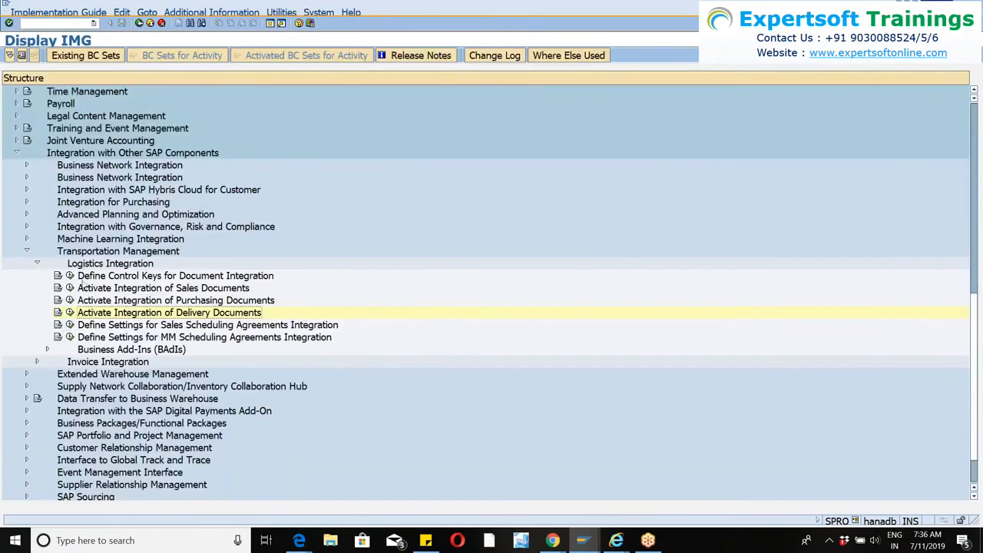
Review the Define Control Keys for Document Integration table, return to the IMG structure, and collapse Transportation Management.
left_click(70, 275)
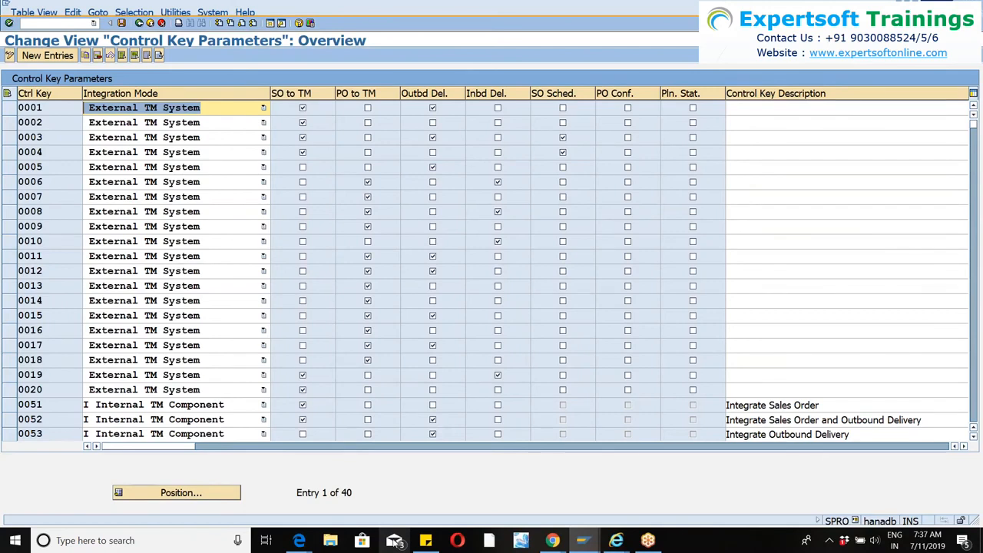
left_click(393, 542)
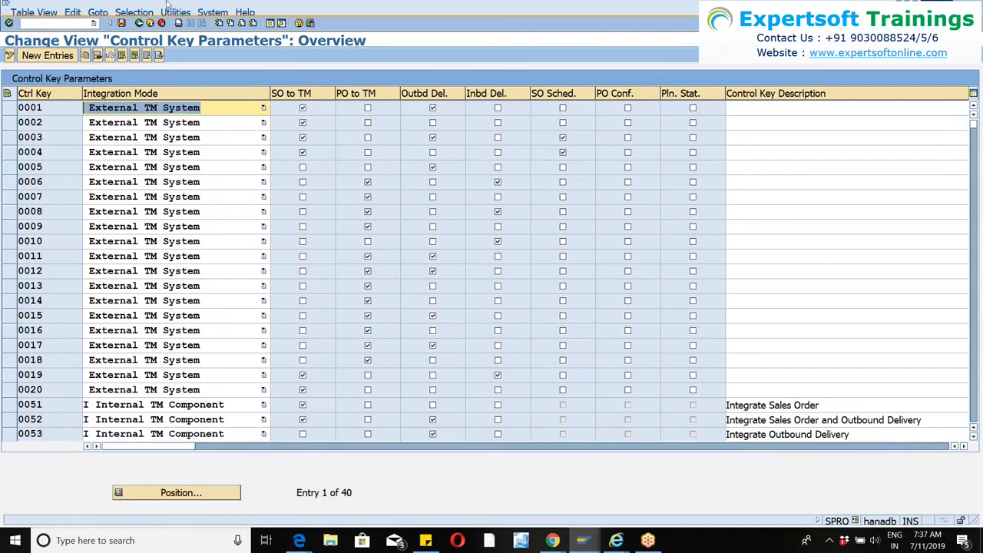
left_click(139, 24)
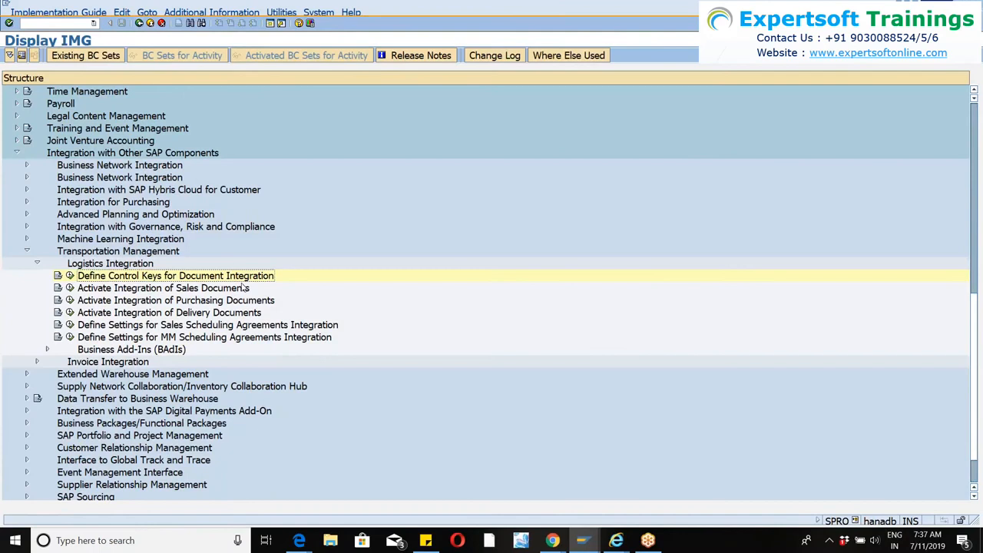
left_click(28, 252)
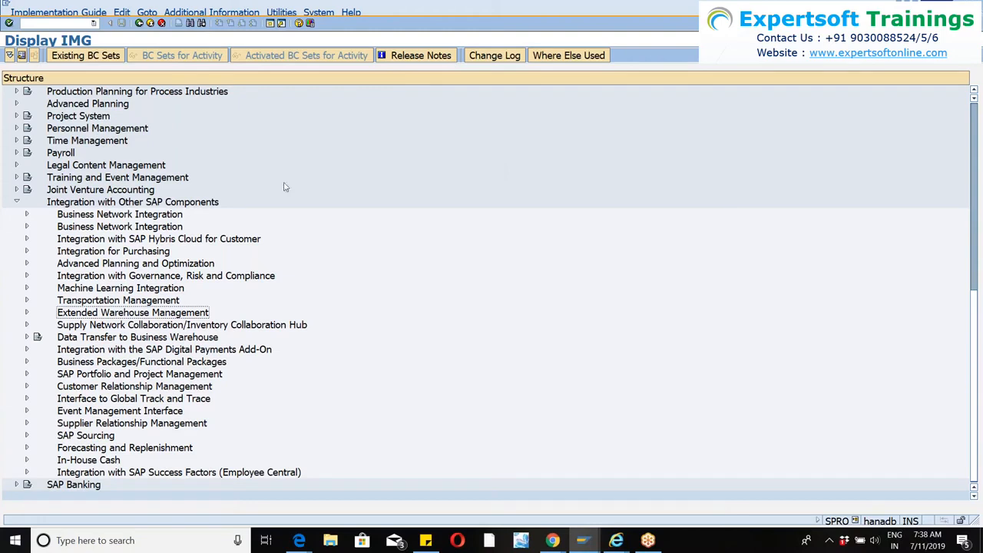
Open the Stock Data Transfer transaction with the code /n/scwm/isu.
left_click(36, 23)
type("/n/scwm/")
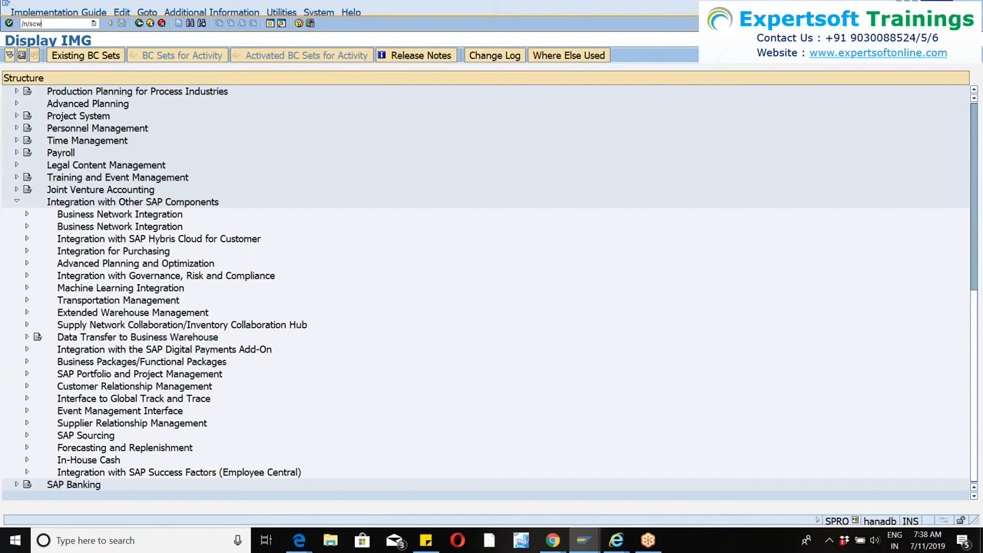
type("isu")
key("Return")
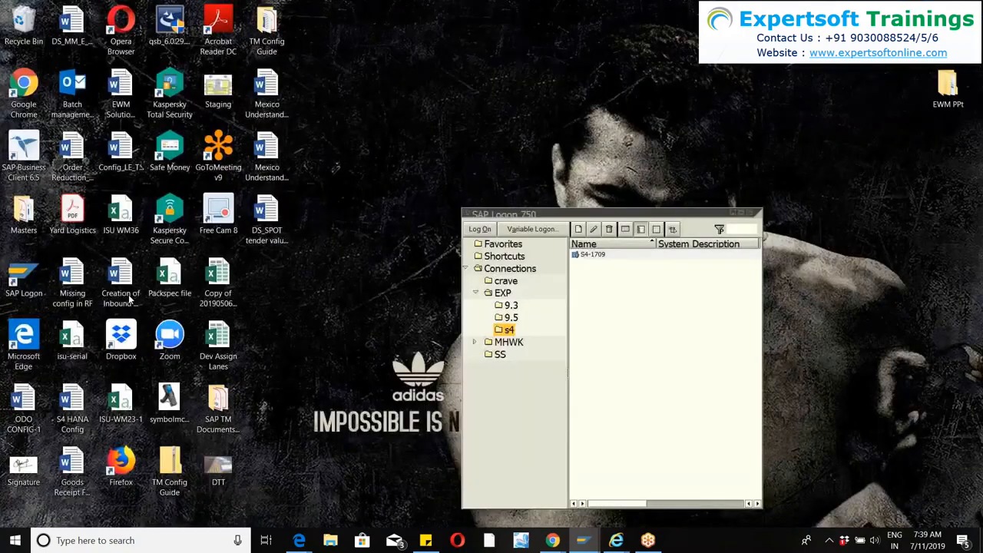
Show the desktop, open the ISU-WM23-1 file in Excel, and dismiss its possible data loss notice.
key("super+d")
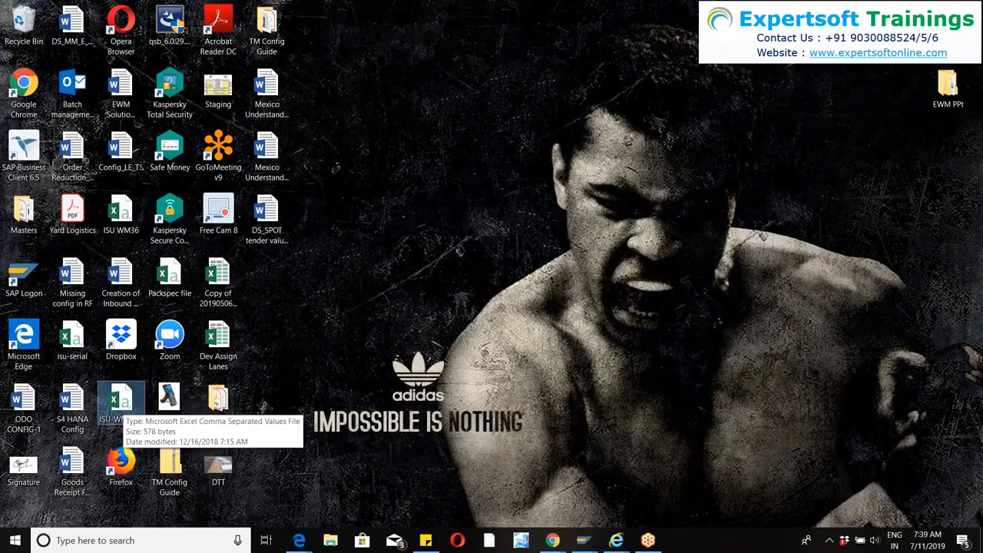
double_click(119, 403)
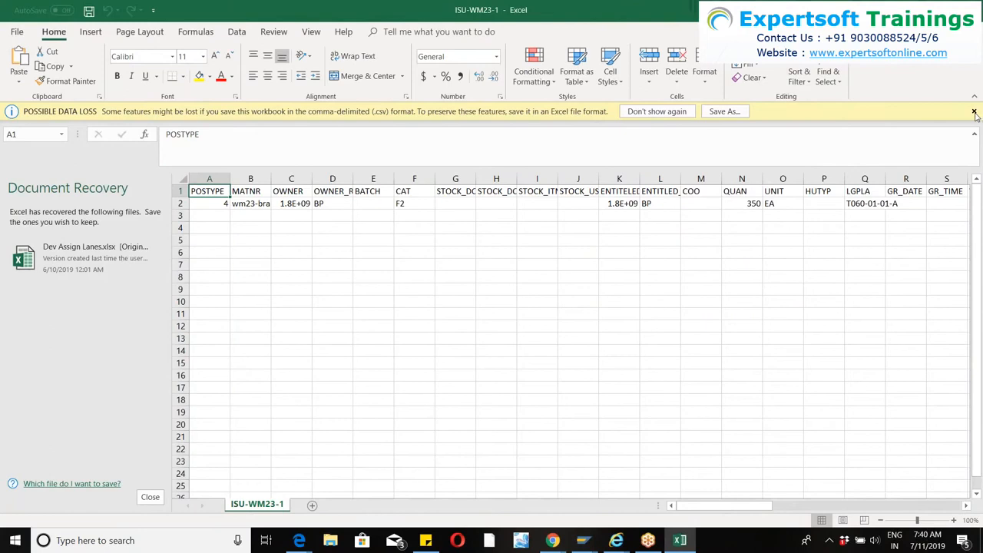
left_click(974, 112)
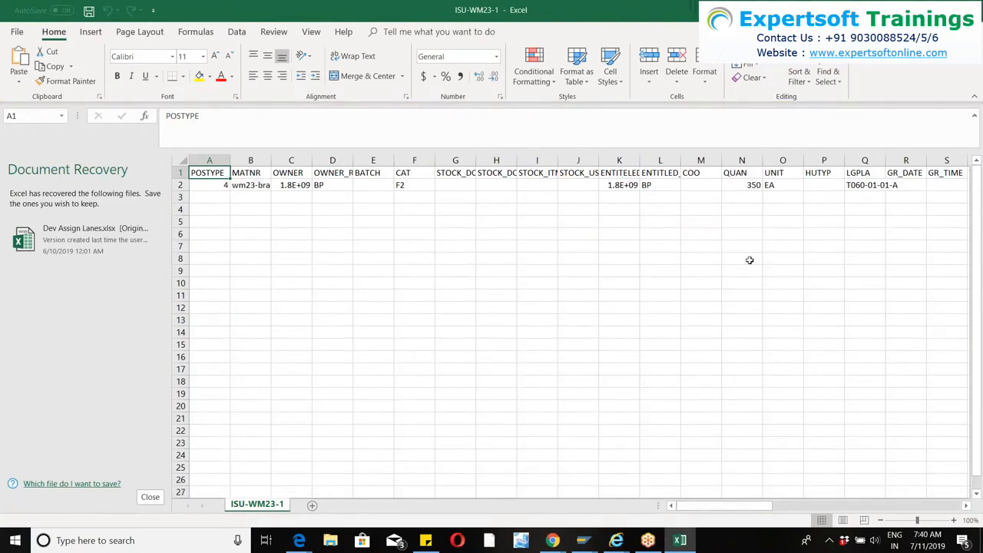
Autofit the MATNR, OWNER and ENTITELED columns of the stock upload sheet.
mouse_move(725, 506)
left_mouse_down()
mouse_move(903, 491)
mouse_move(715, 507)
left_mouse_up()
double_click(270, 160)
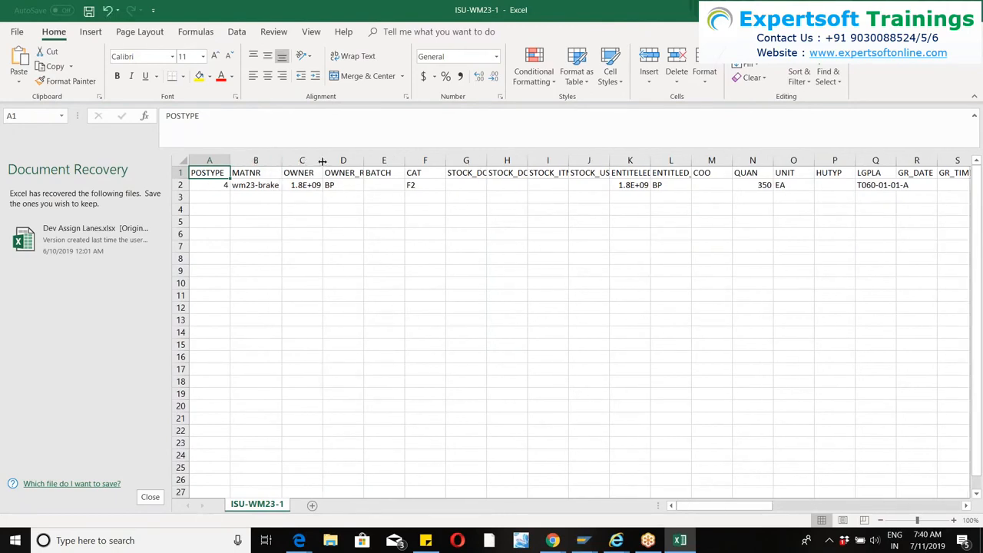
double_click(323, 160)
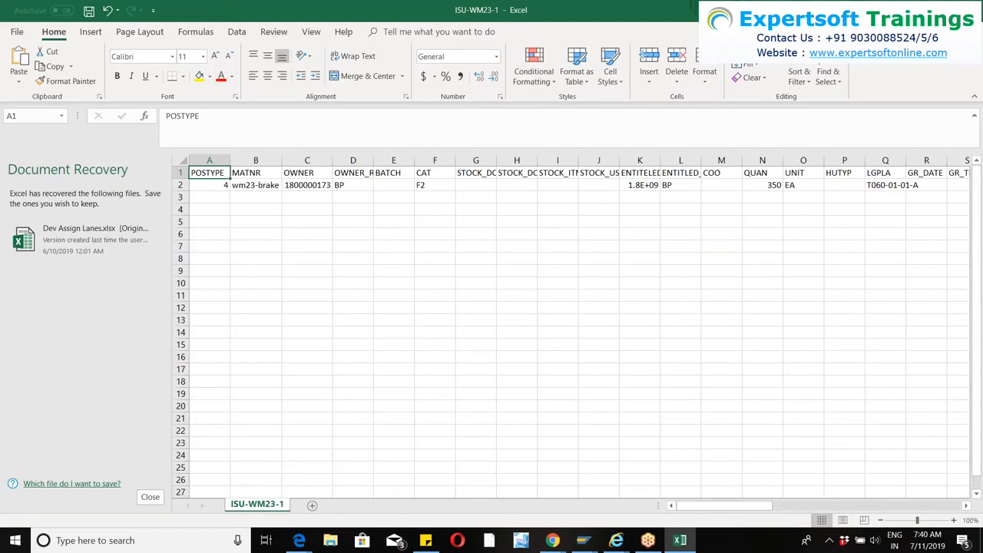
double_click(660, 160)
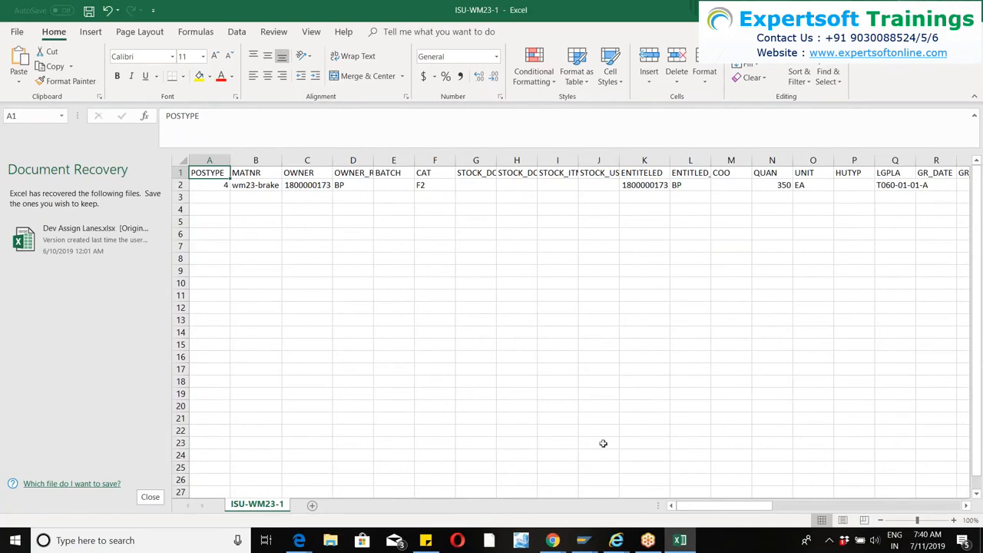
Switch back to the SAP Stock Data Transfer window, run /n/scwm/prdi for inbound deliveries, and acknowledge the log.
left_click(591, 542)
left_click(632, 486)
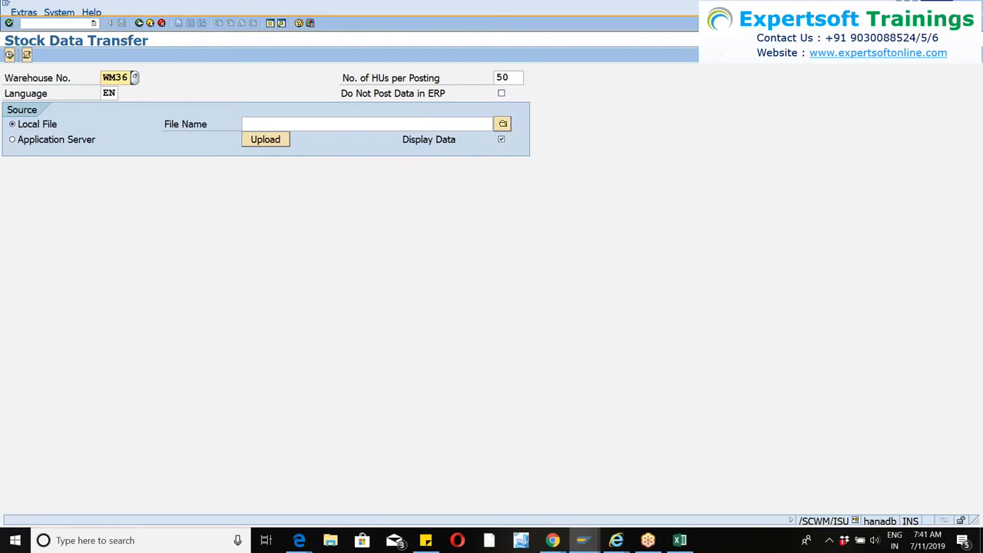
left_click(935, 4)
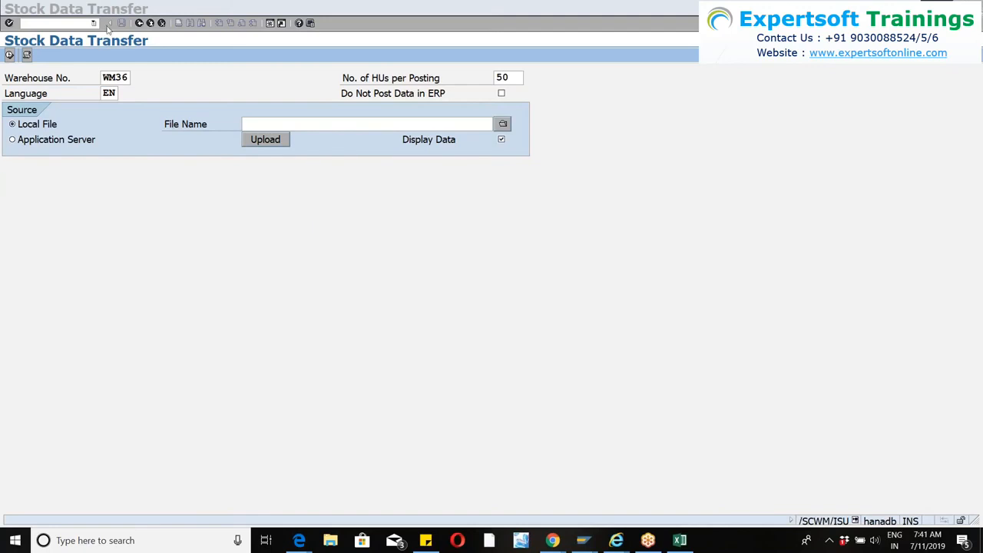
left_click(92, 24)
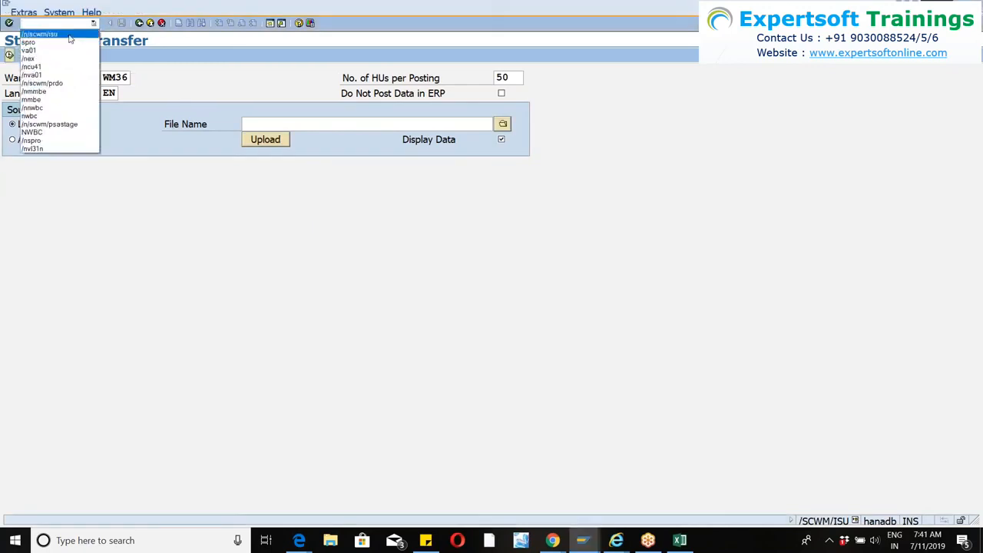
left_click(62, 83)
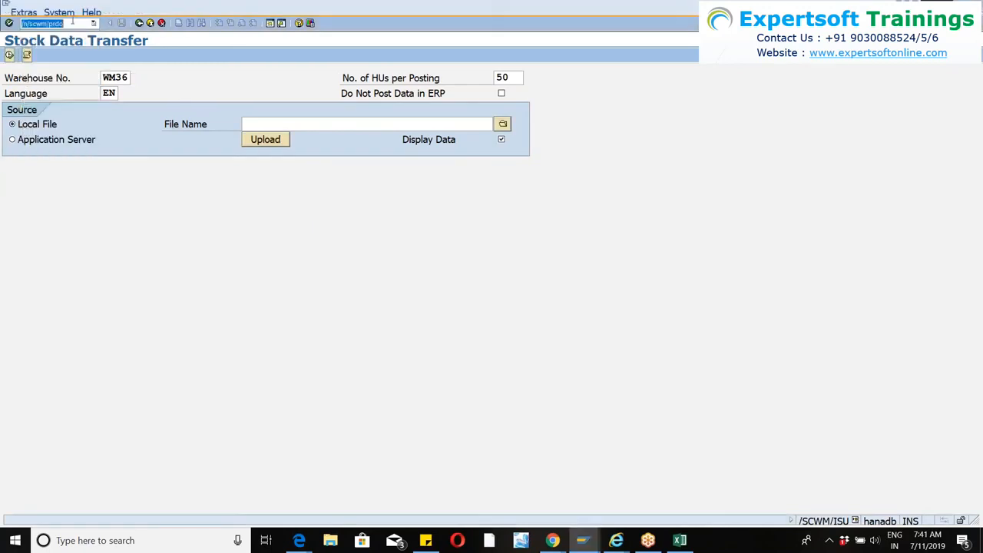
left_click(74, 23)
key("Return")
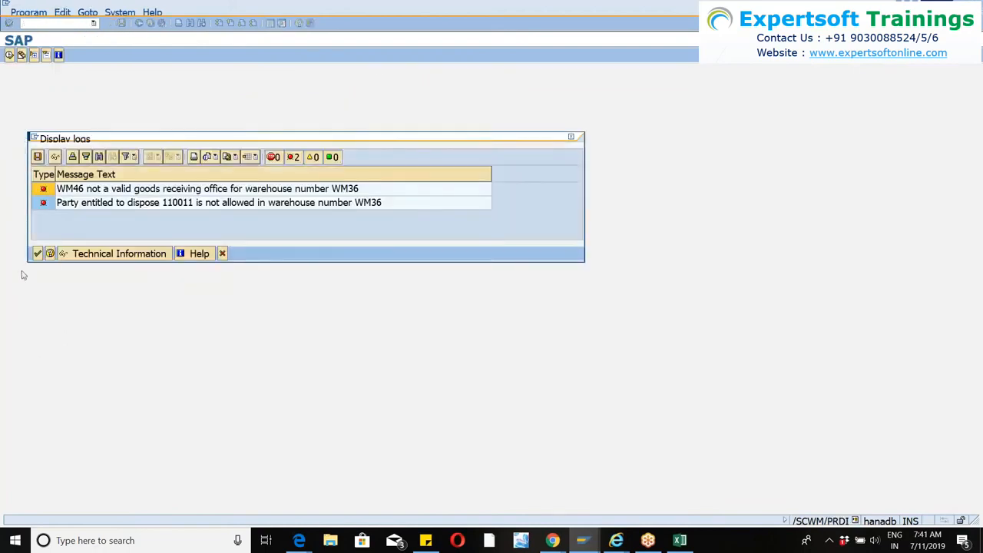
left_click(37, 254)
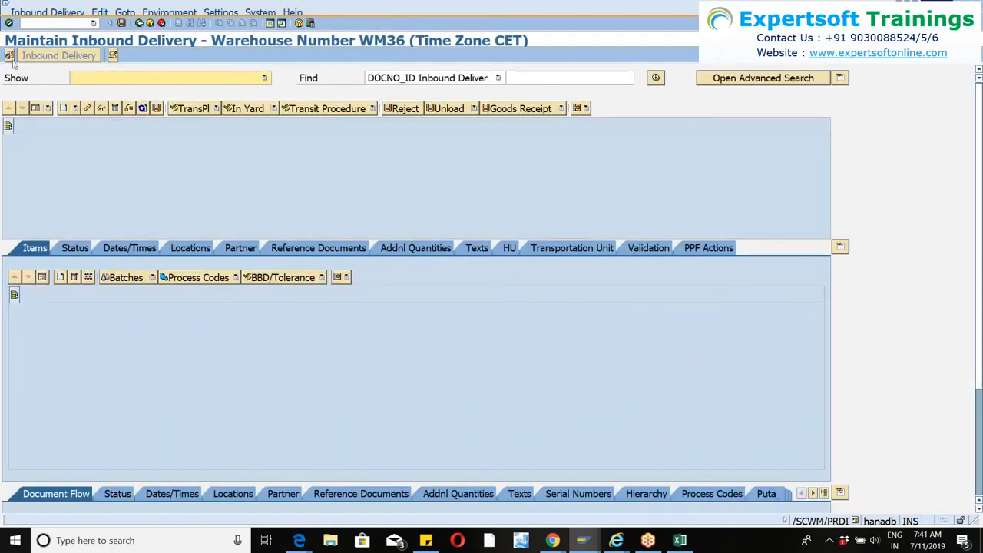
Set the default warehouse number and goods receipt office to WM46, and select the party entitled to dispose for that warehouse.
left_click(9, 55)
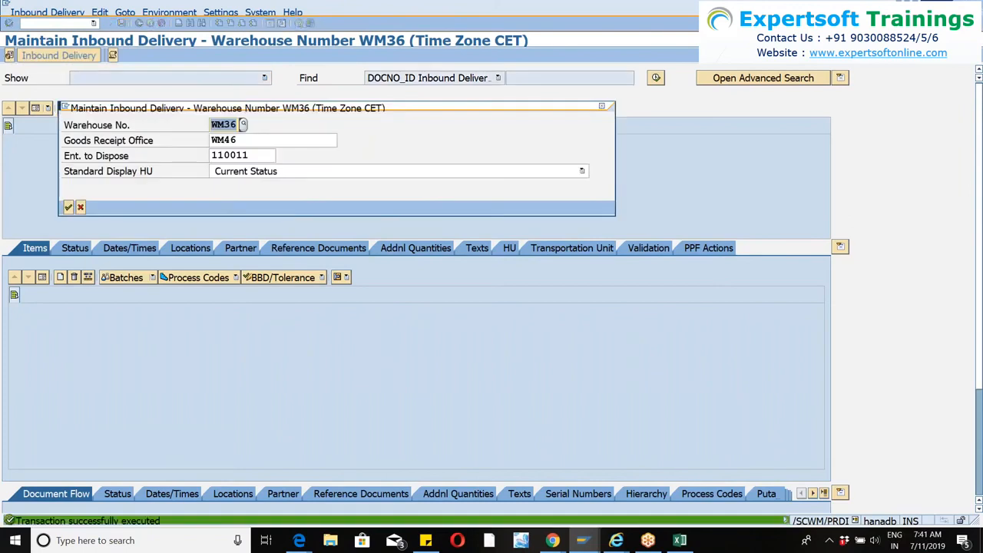
type("wm46")
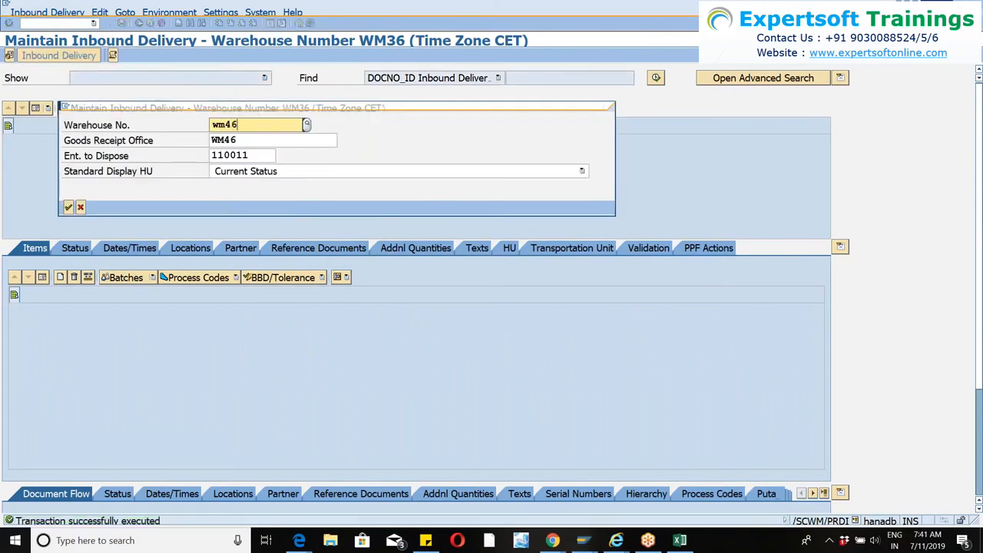
key("Tab")
type("wm46")
key("Tab")
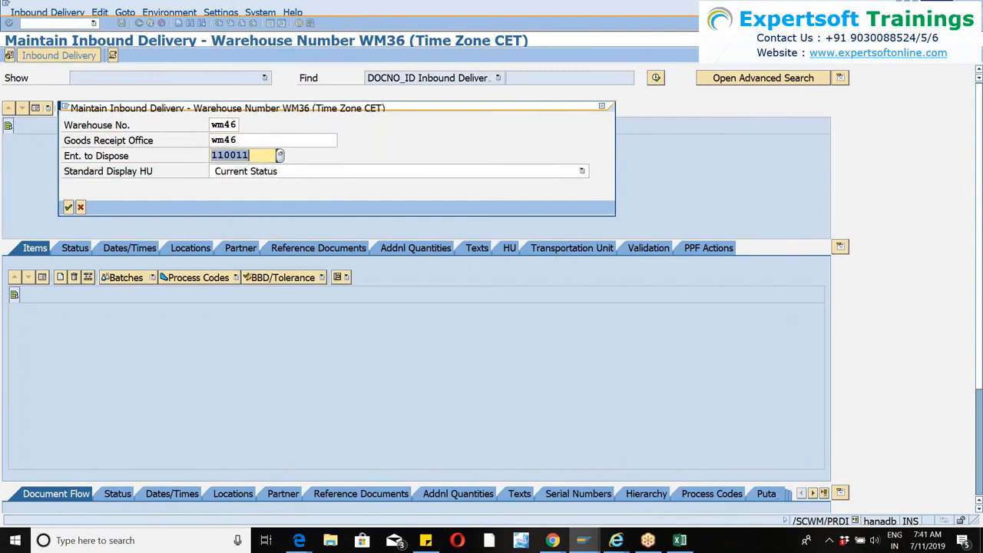
key("Return")
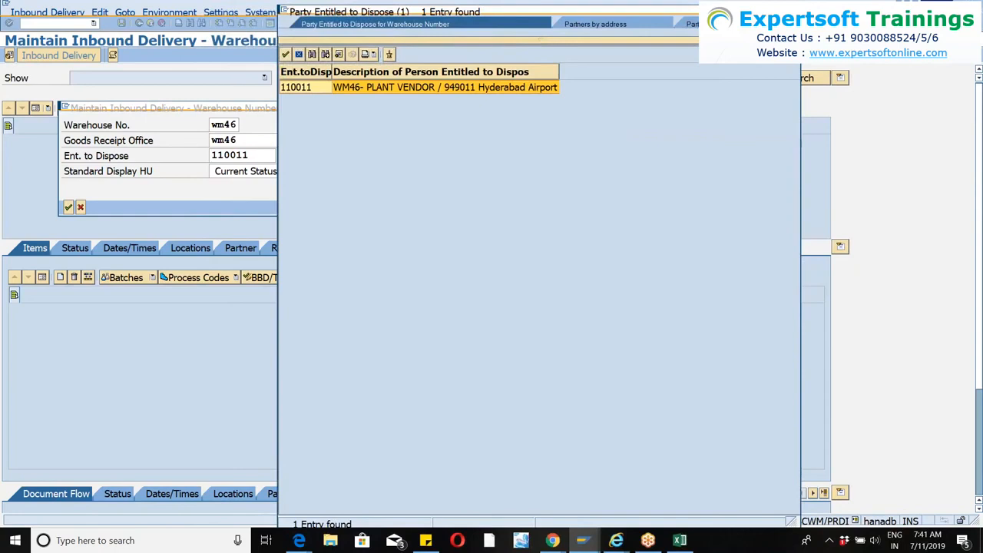
key("Return")
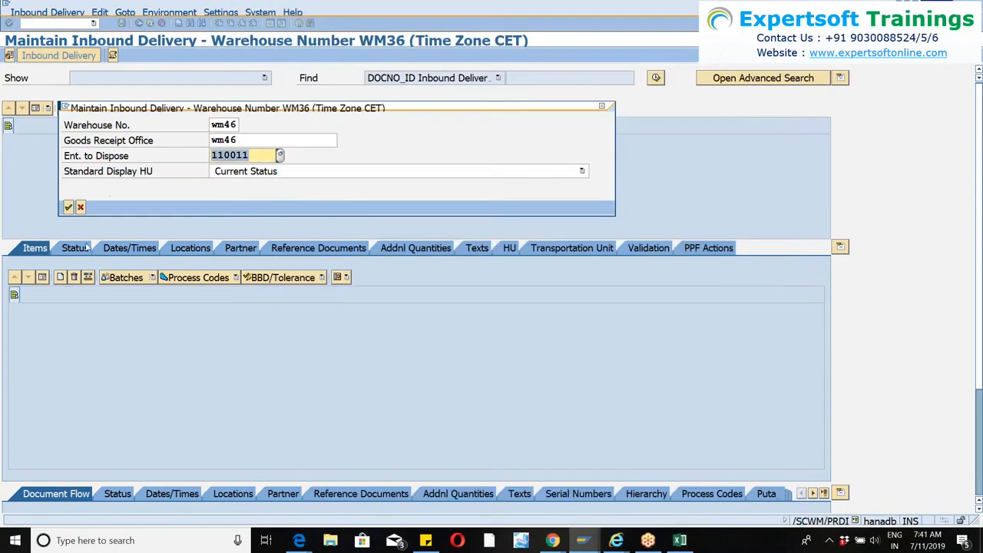
left_click(69, 208)
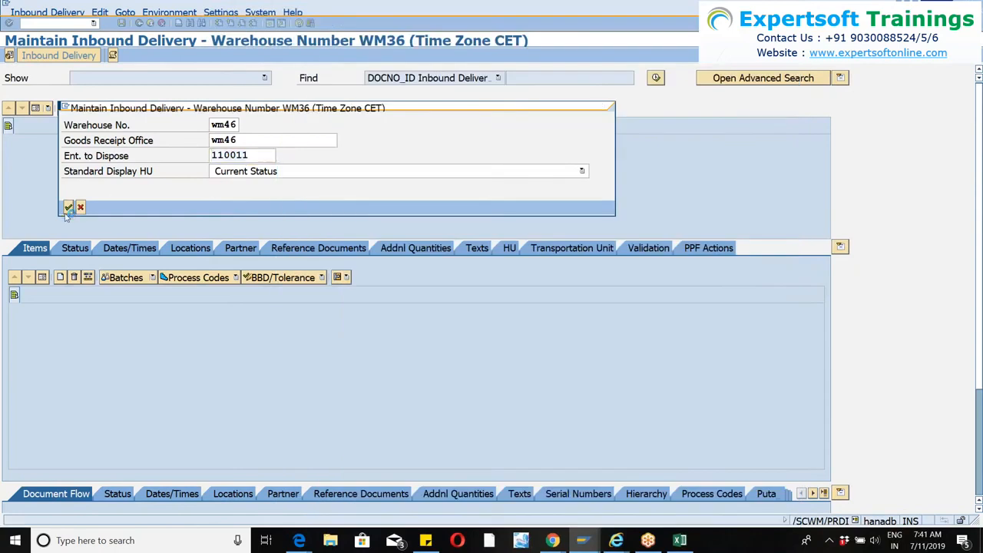
Search all inbound deliveries of warehouse WM46 and display the items of the last one listed.
left_click(657, 78)
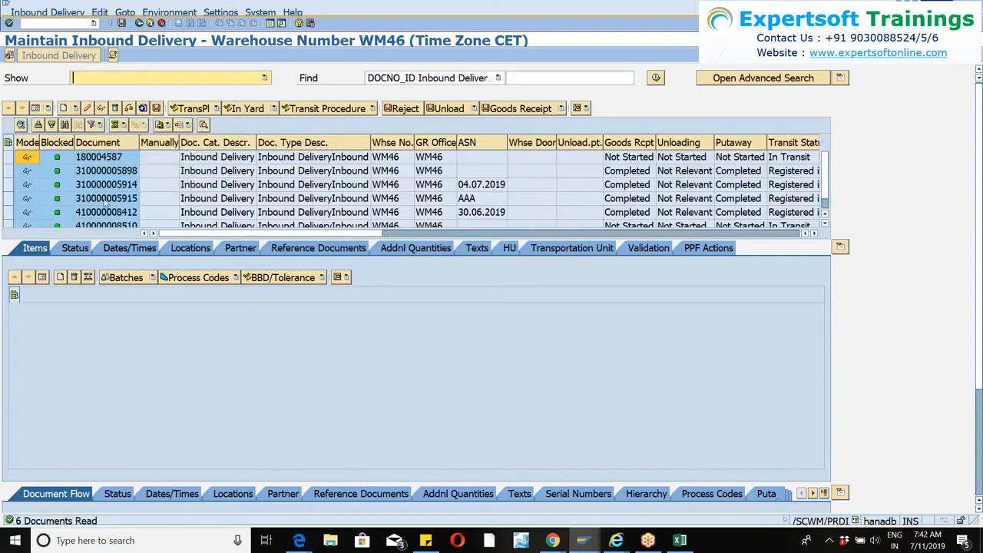
left_click(9, 212)
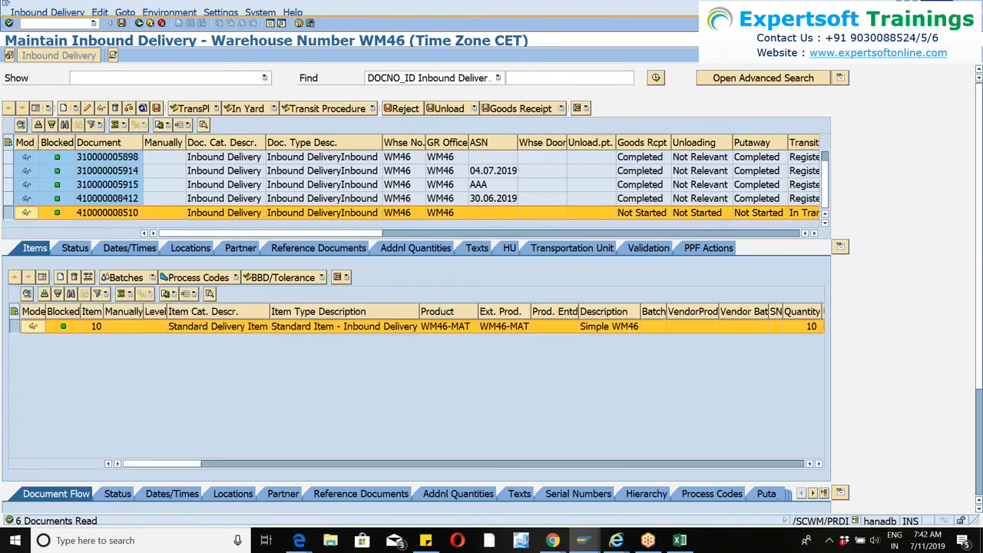
left_click(927, 107)
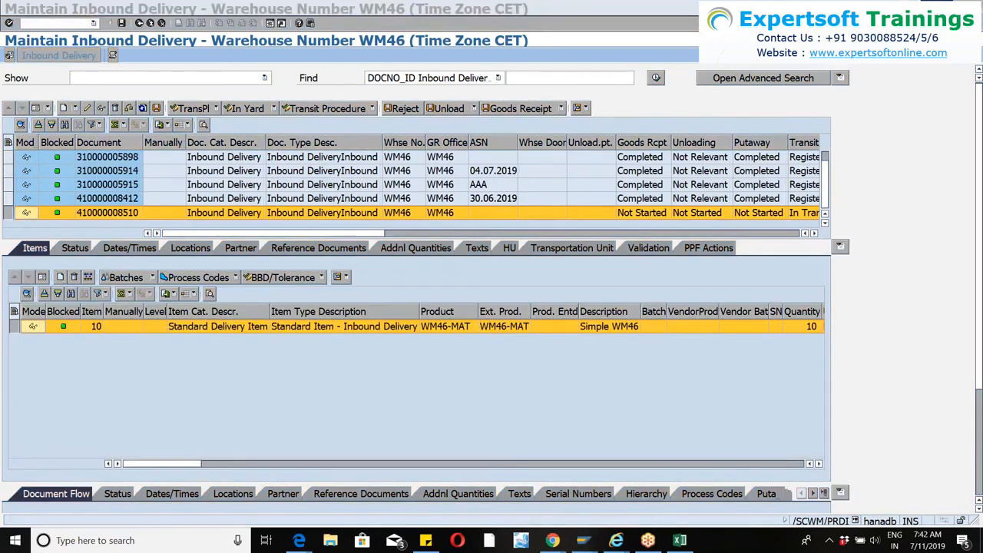
Display the serial numbers of delivery item 10 and switch the item to change mode.
left_click(981, 261)
left_click_drag(980, 261, 979, 376)
left_click(16, 177)
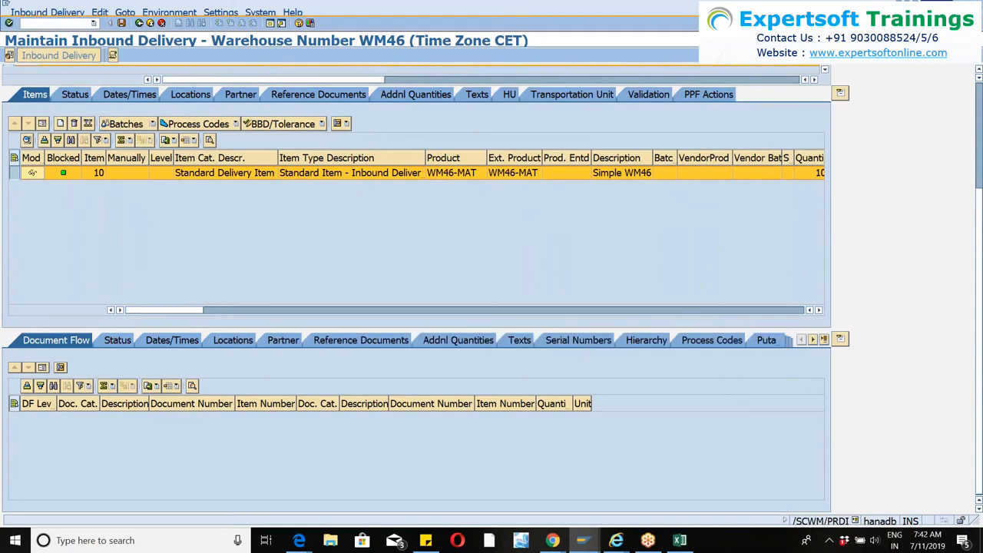
left_click(578, 341)
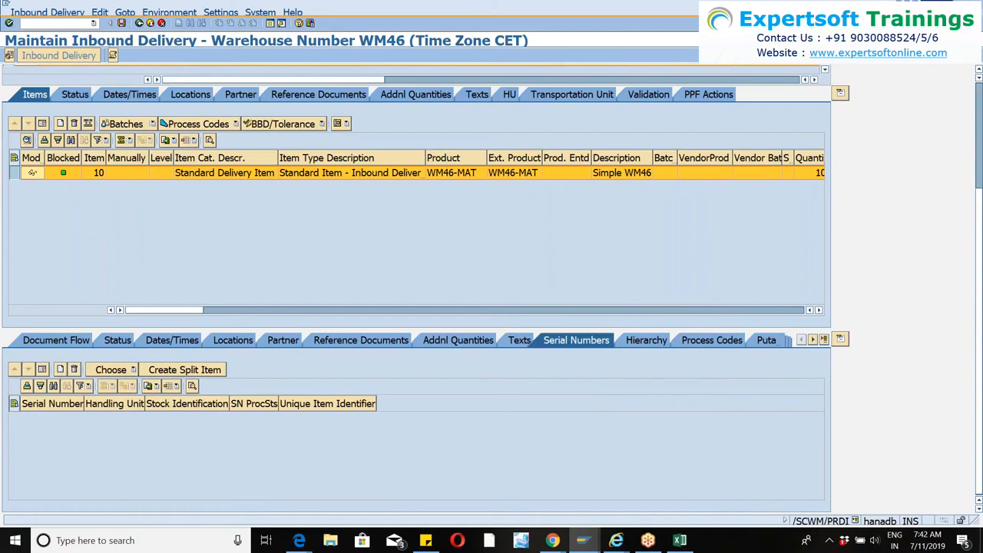
left_click(32, 173)
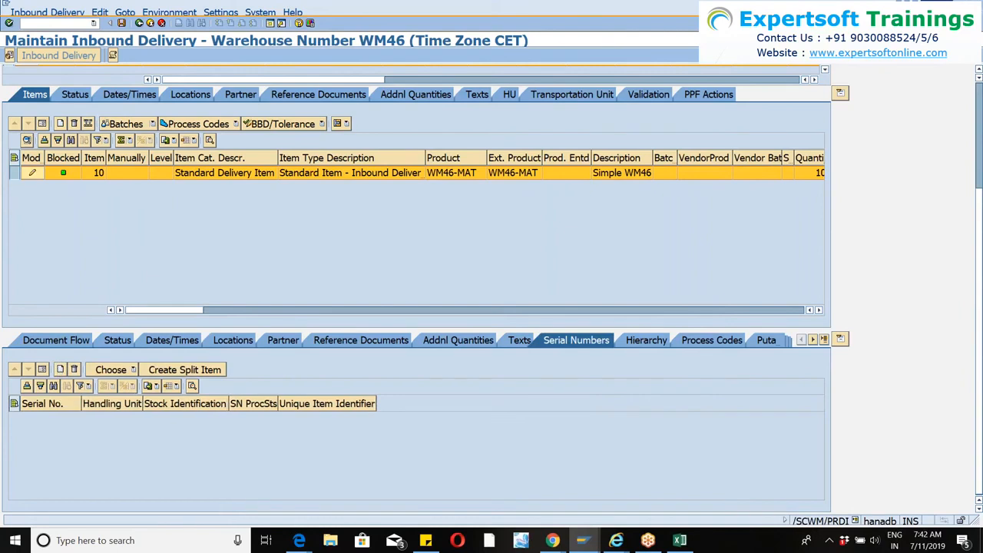
Try to add a serial number to item 10 and check the available ways of choosing serial numbers.
left_click(60, 369)
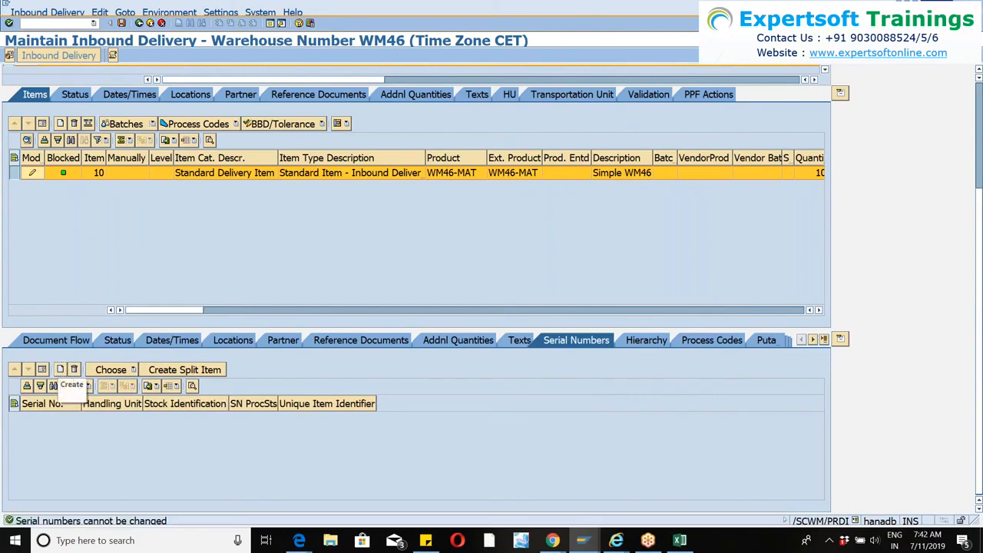
left_click(14, 176)
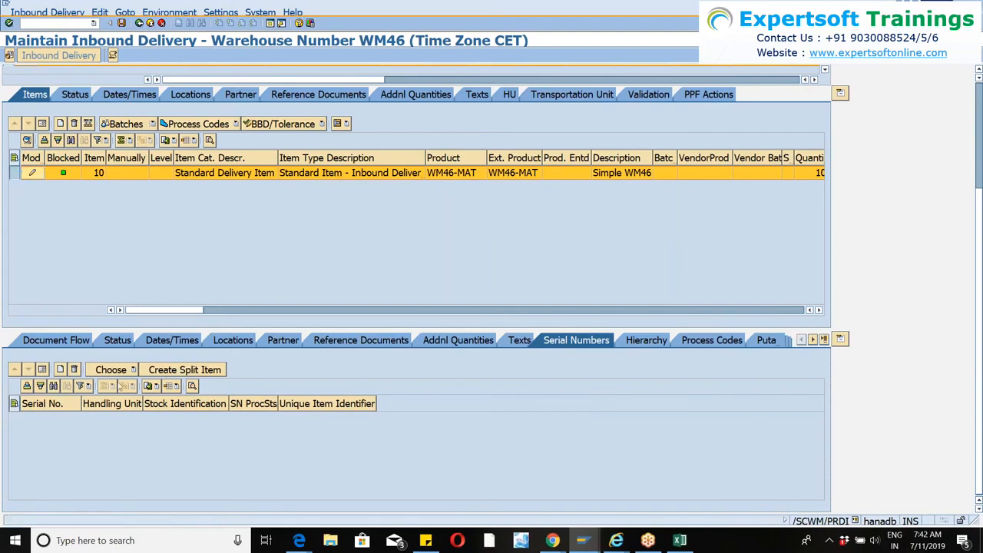
left_click(134, 369)
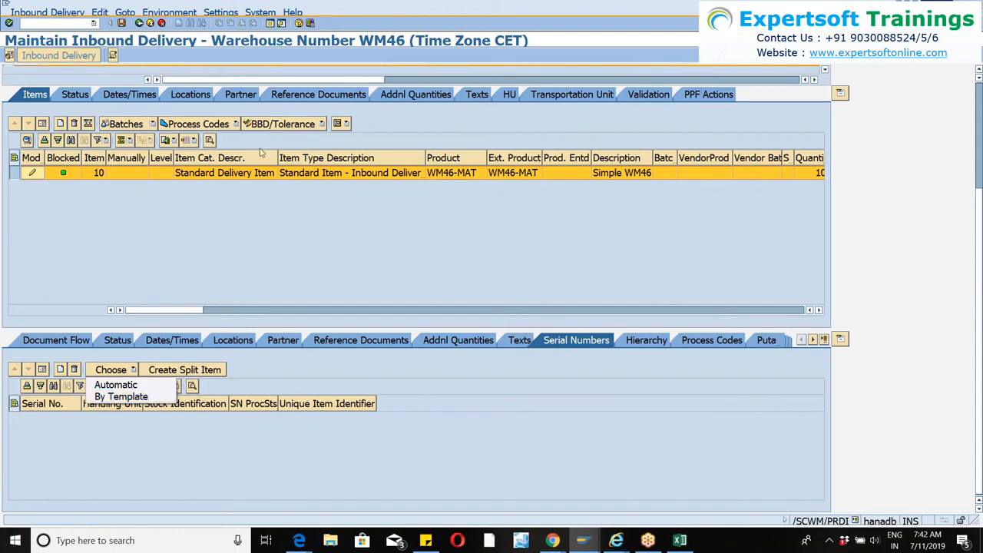
left_click(246, 223)
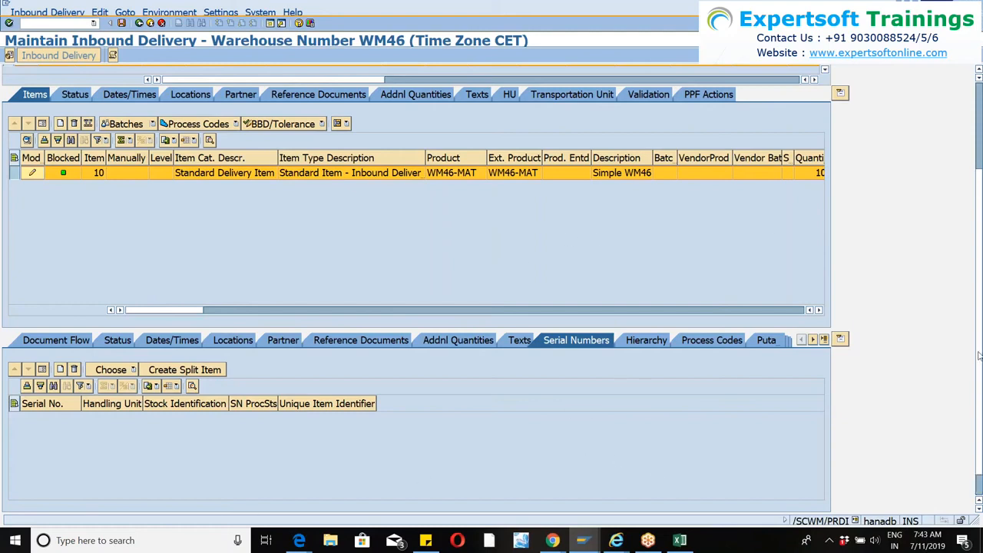
Restart the inbound delivery transaction /n/scwm/prdi.
scroll(978, 322, "up", 3)
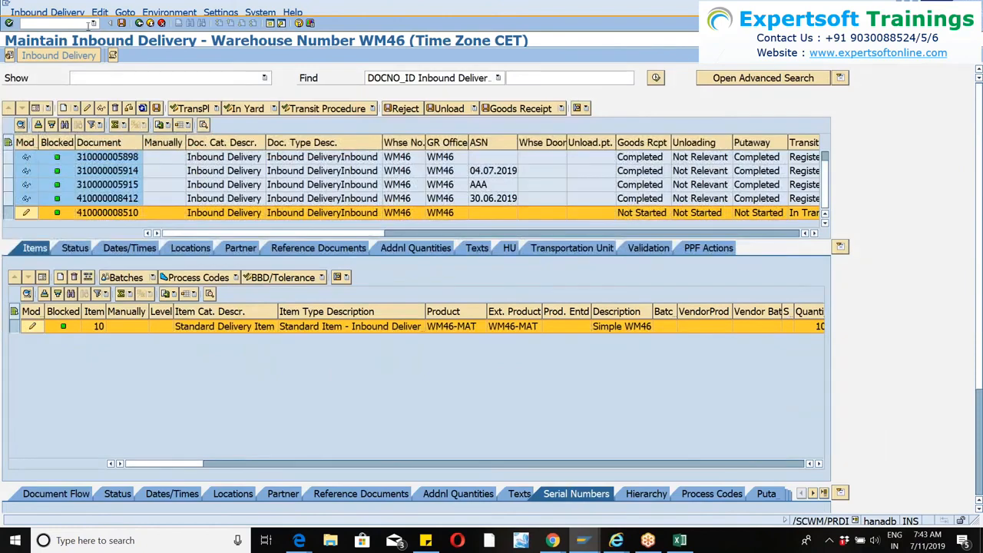
left_click(93, 23)
left_click(74, 43)
key("Return")
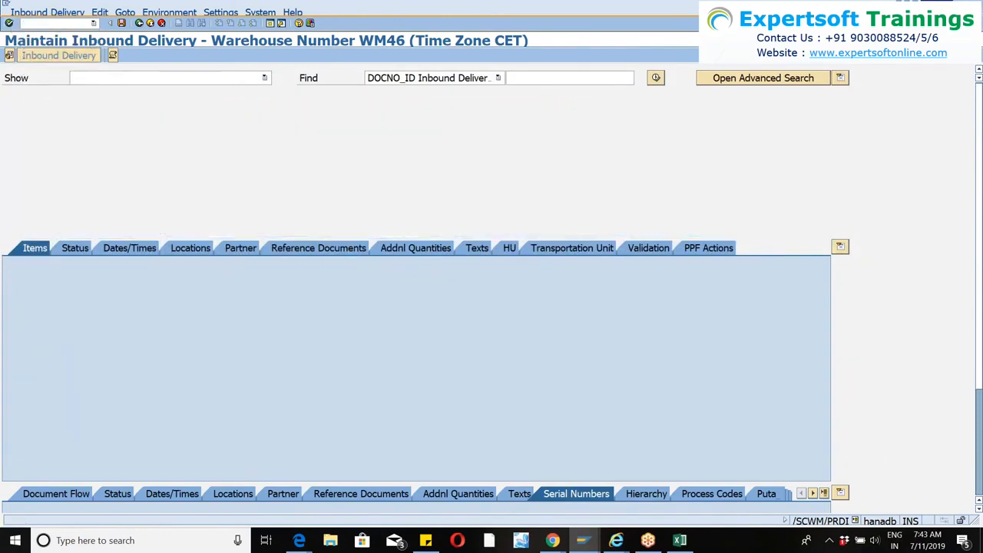
Set the default warehouse number and goods receipt office to SM36, and select the party entitled to dispose for that warehouse.
left_click(9, 56)
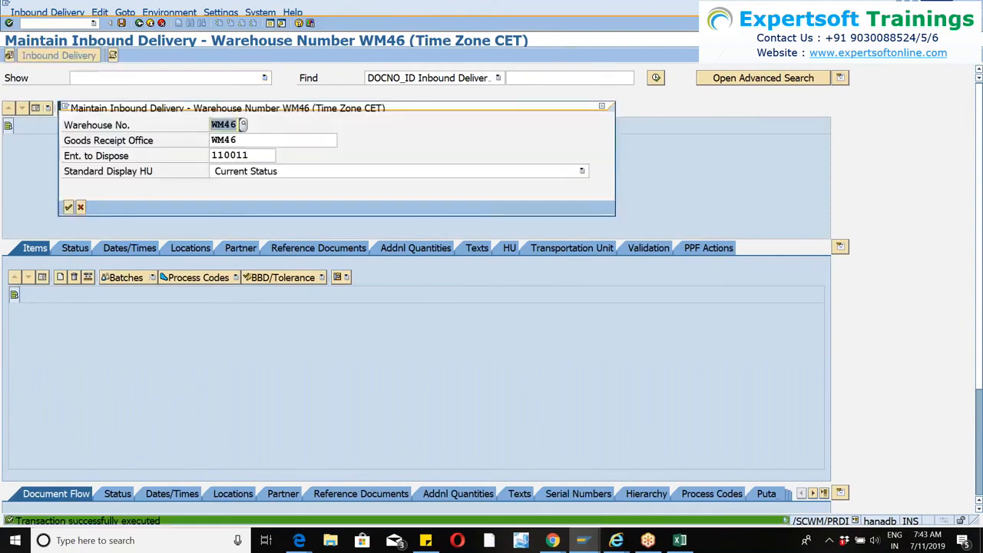
type("sm36")
key("Tab")
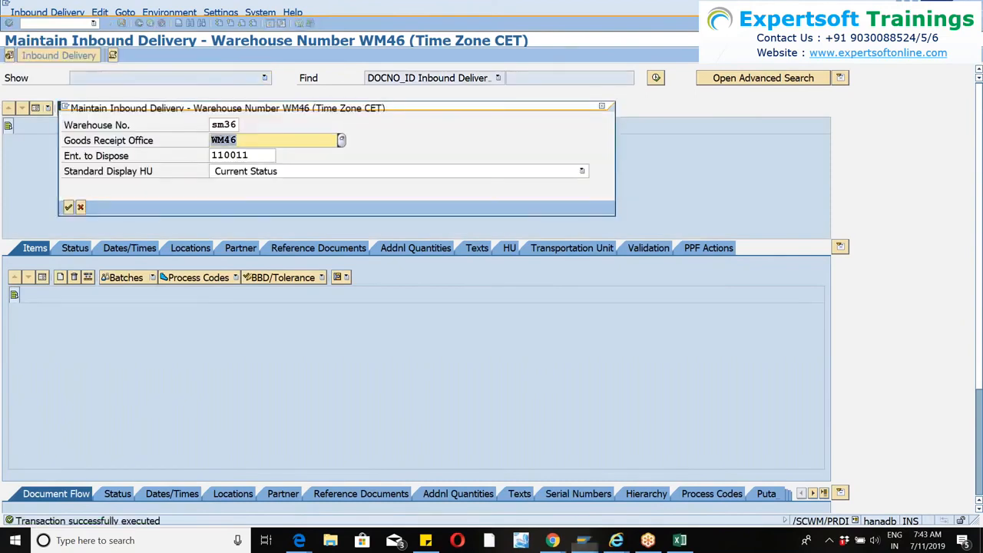
type("sm36")
key("Tab")
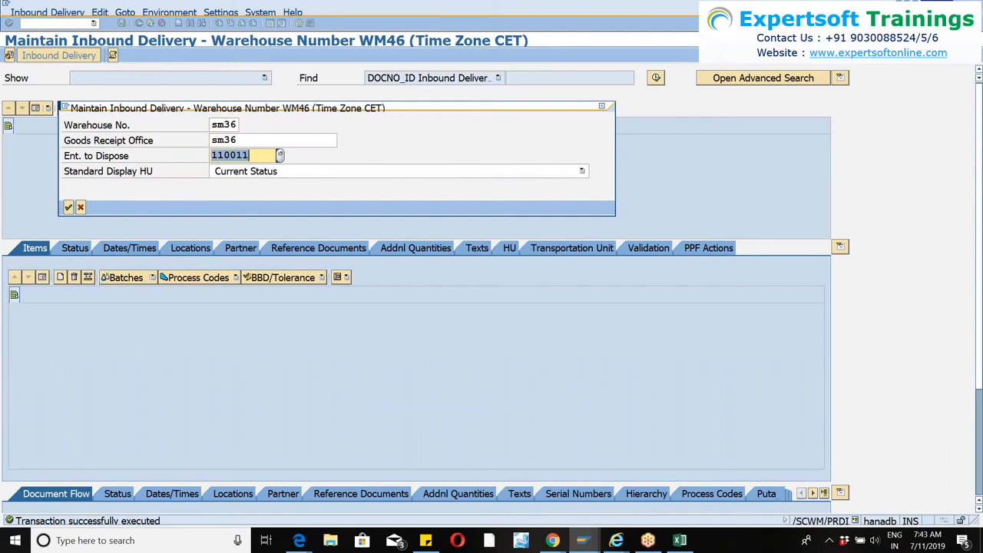
key("Return")
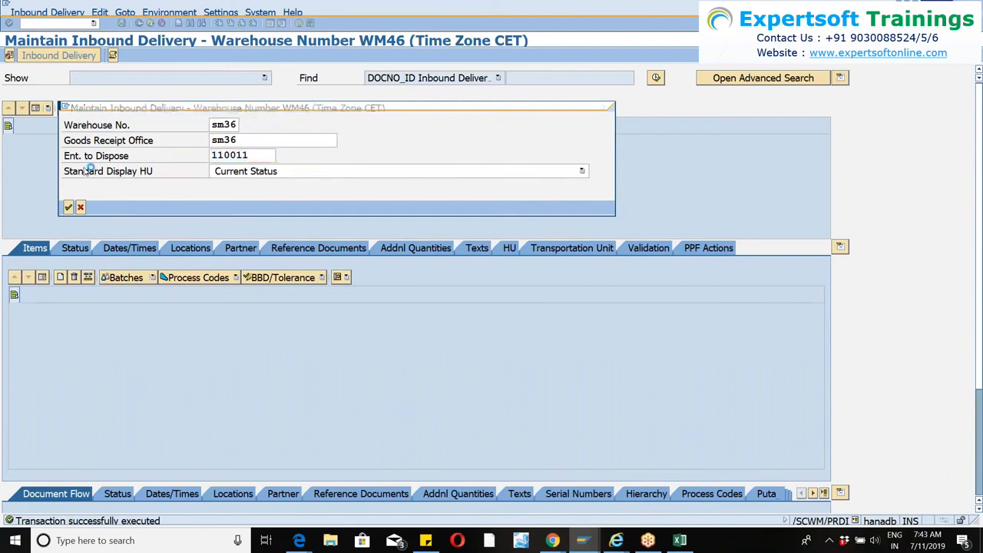
key("F4")
key("Return")
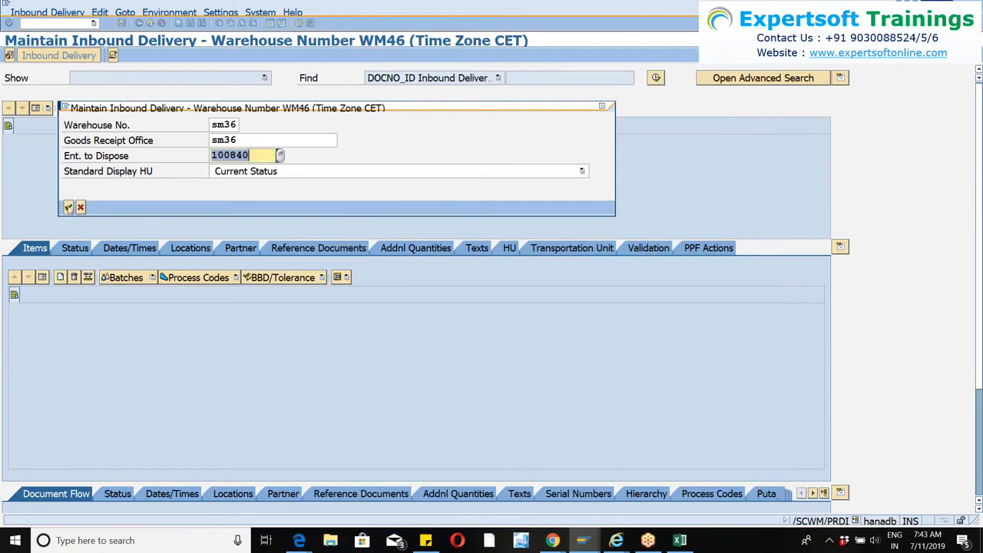
left_click(68, 207)
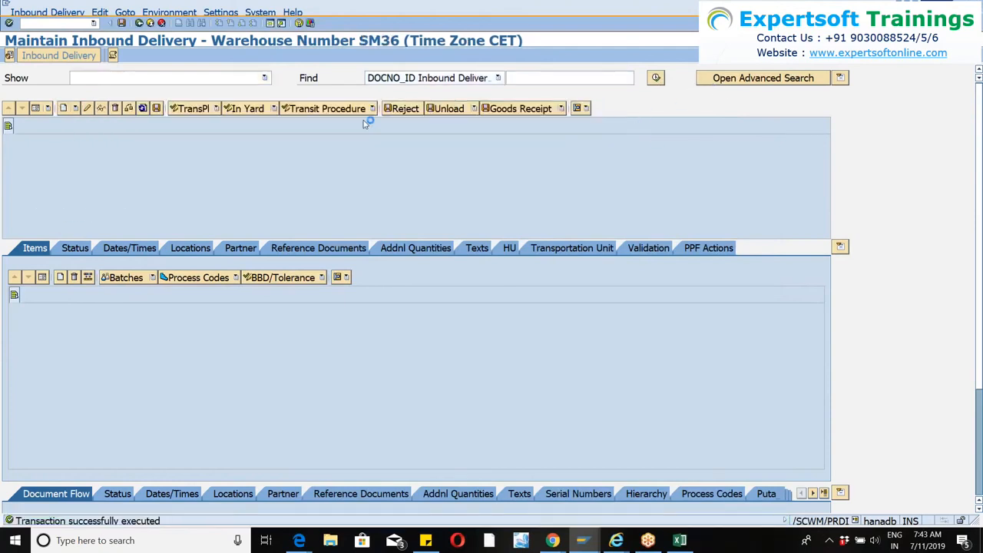
Search all inbound deliveries of warehouse SM36 and display the items of the delivery with ASN SERIAL.
left_click(232, 232)
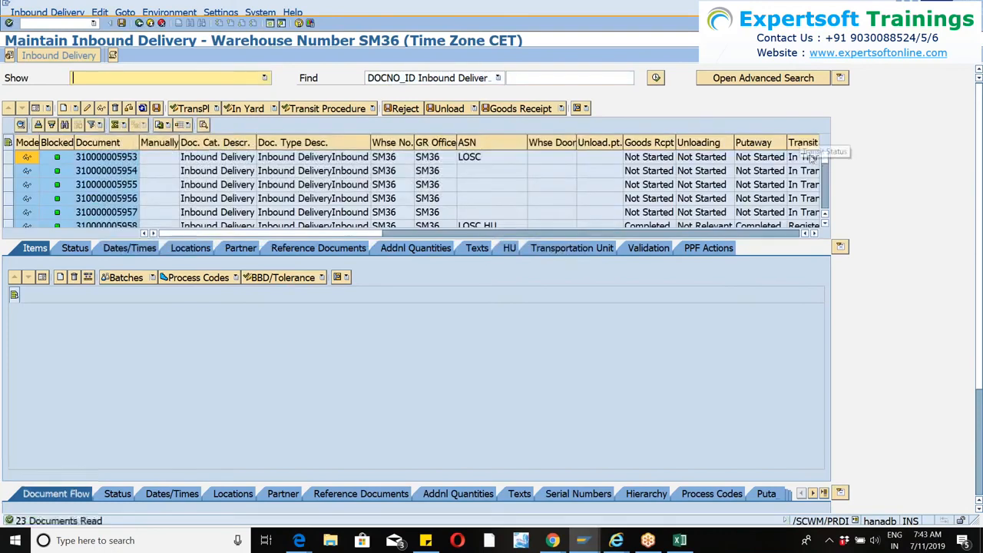
left_click_drag(832, 201, 835, 216)
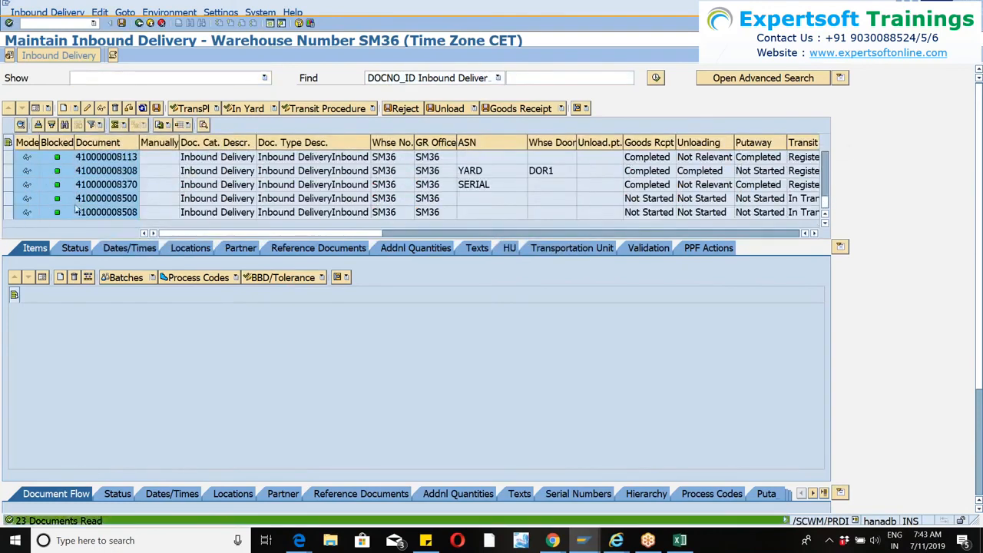
left_click(10, 184)
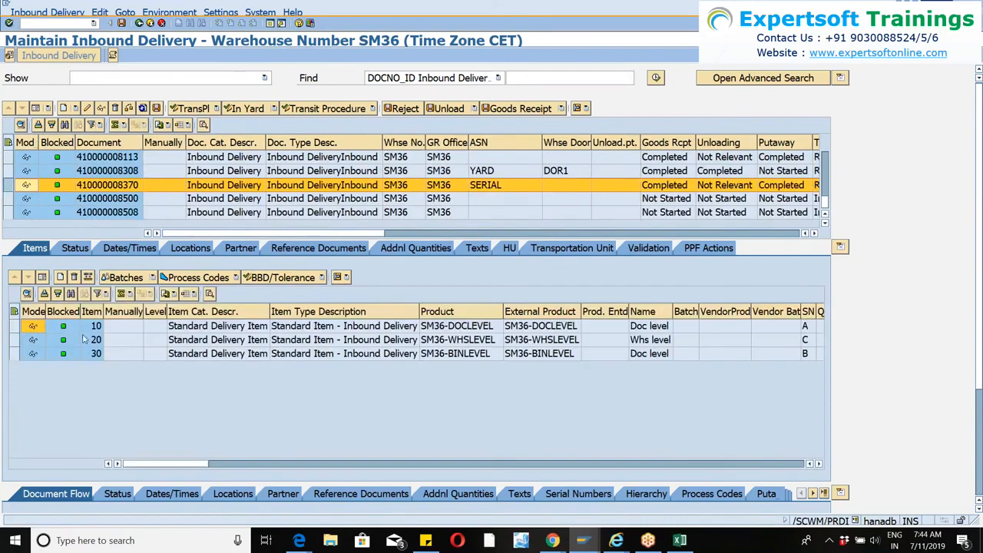
Display the serial numbers of item 10, product SM36-DOCLEVEL, and widen the HU column.
left_click(12, 326)
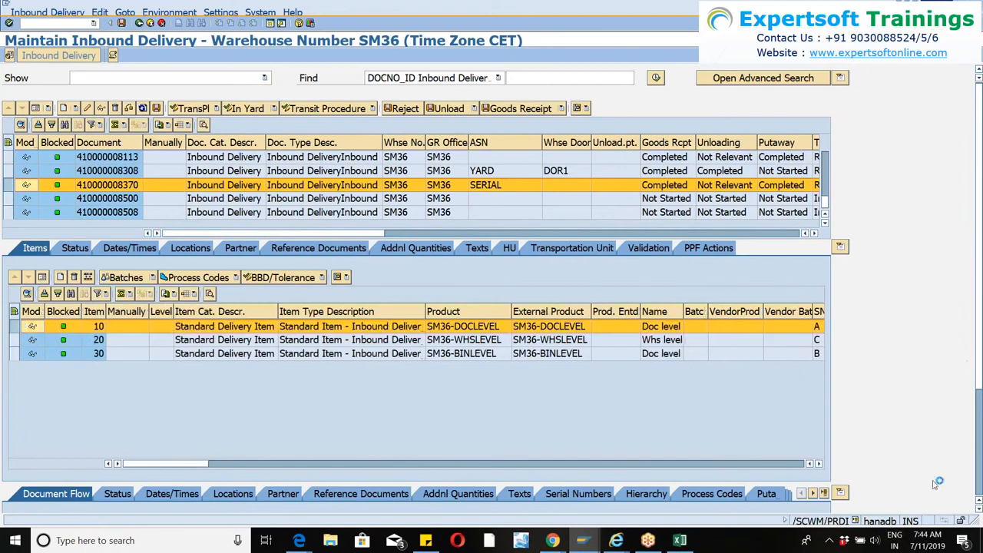
left_click_drag(978, 340, 979, 454)
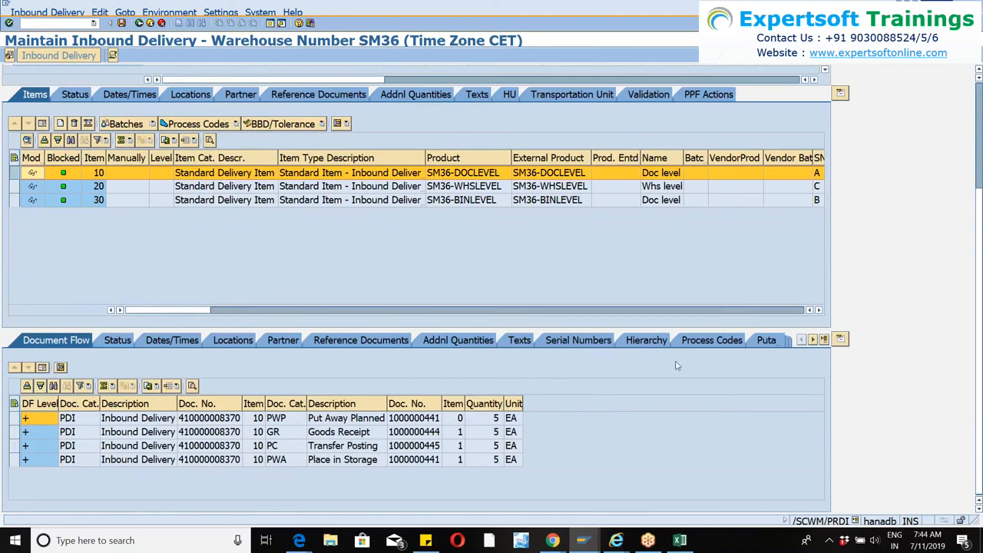
left_click(579, 342)
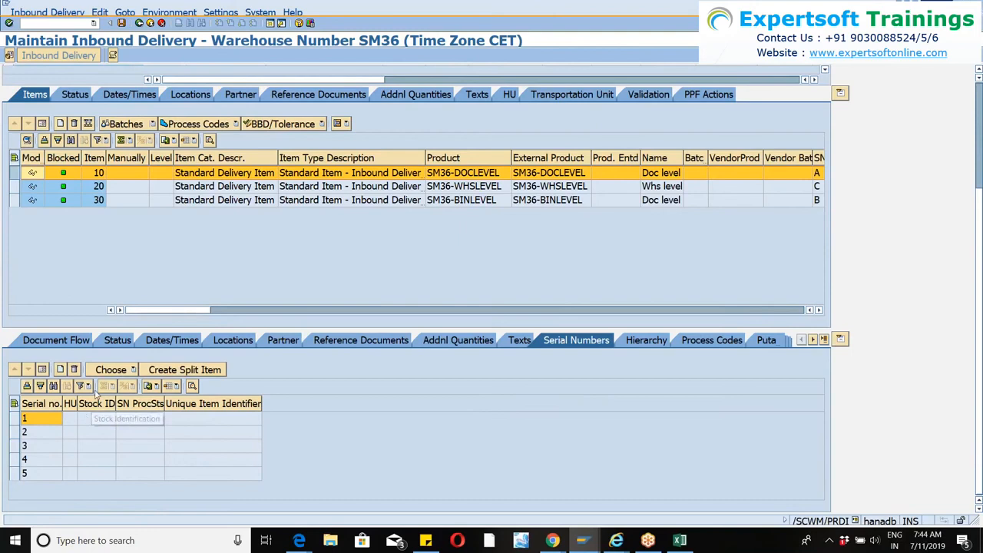
left_click_drag(77, 403, 120, 393)
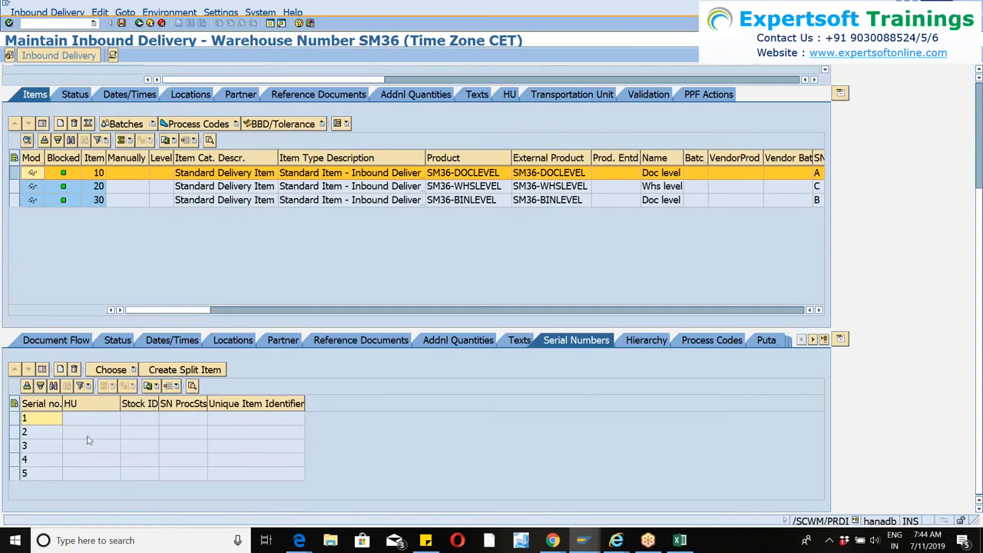
Set the default warehouse number and goods receipt office back to WM46, and select that warehouse's party entitled to dispose.
scroll(255, 123, "up", 1)
scroll(256, 122, "up", 3)
left_click(93, 23)
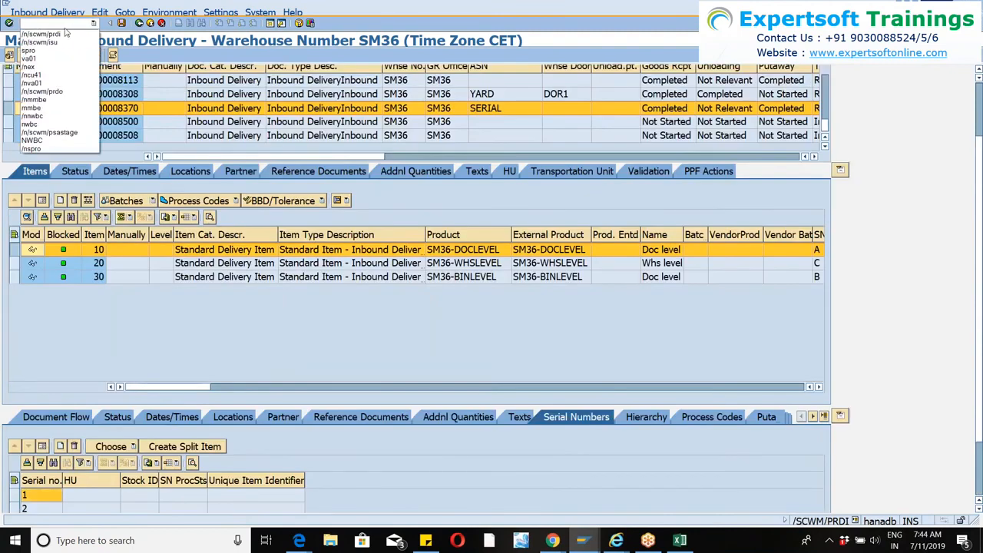
left_click(925, 210)
left_click_drag(978, 299, 981, 255)
left_click(9, 56)
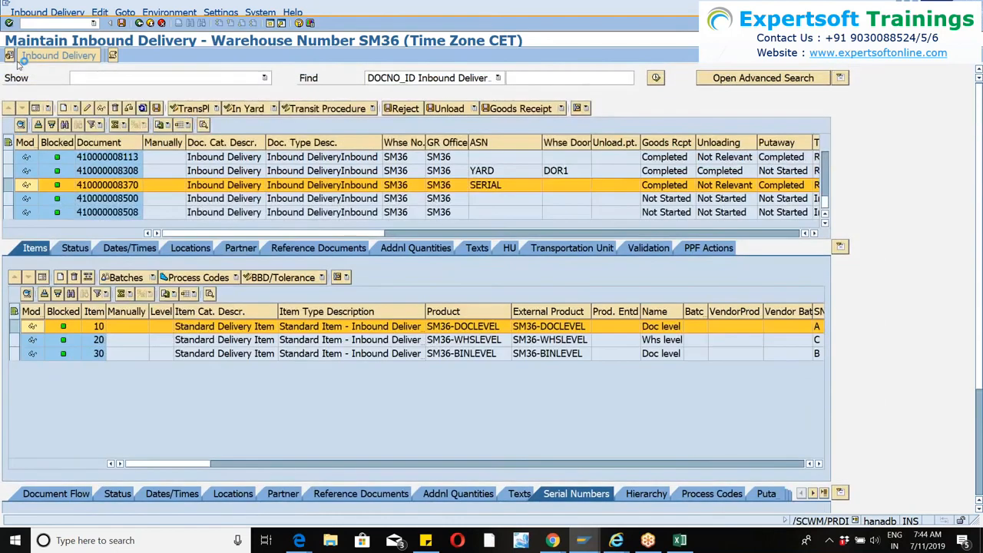
type("wm3")
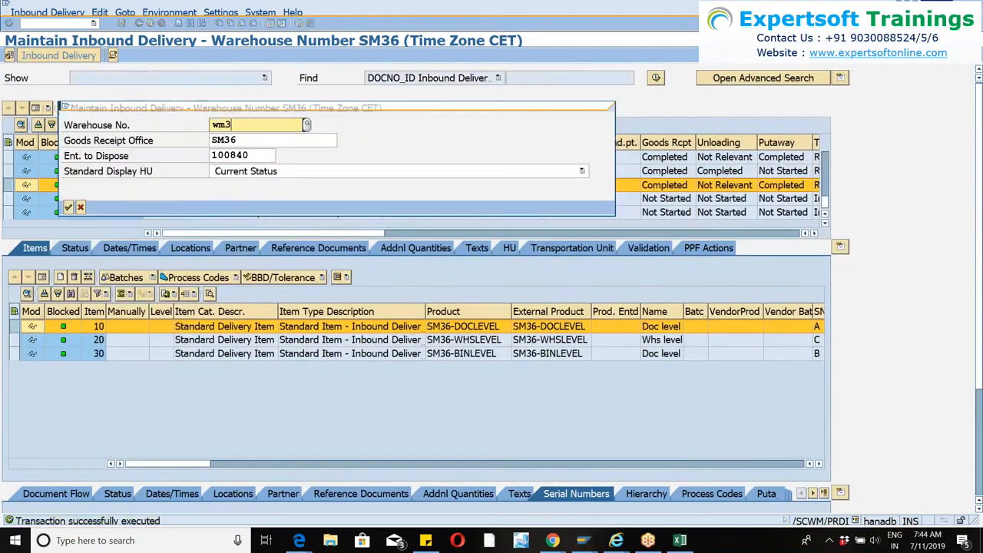
key("BackSpace")
type("46")
key("Tab")
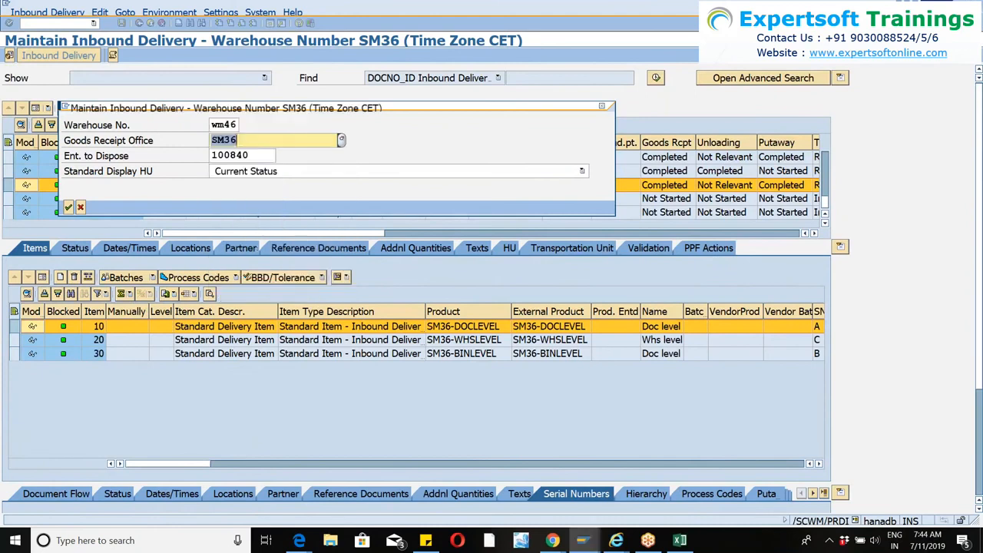
type("wm46")
key("Tab")
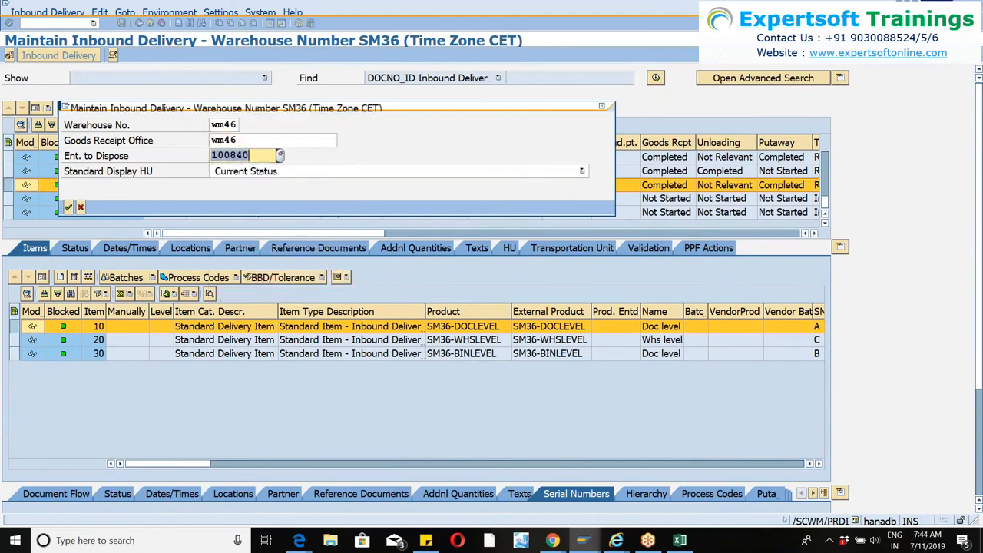
key("Return")
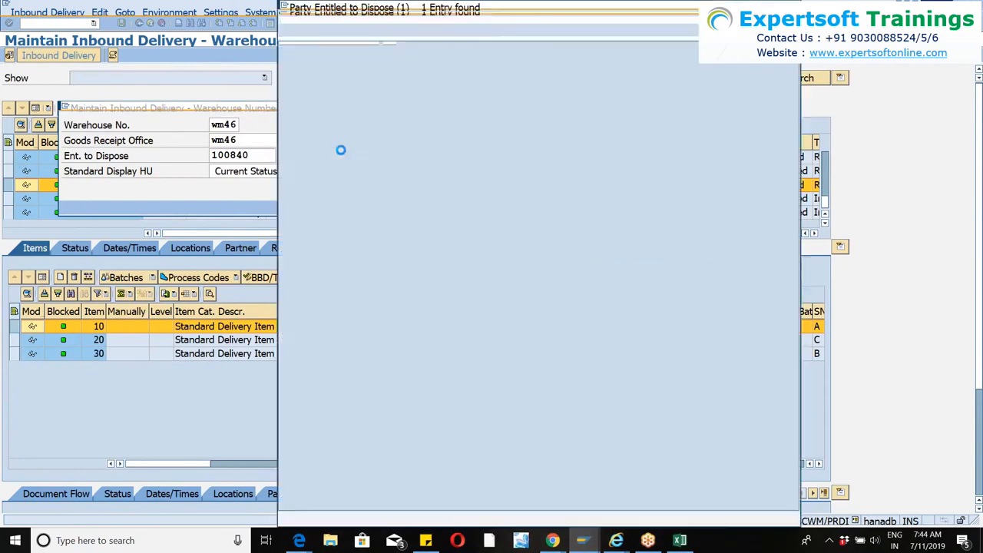
key("Return")
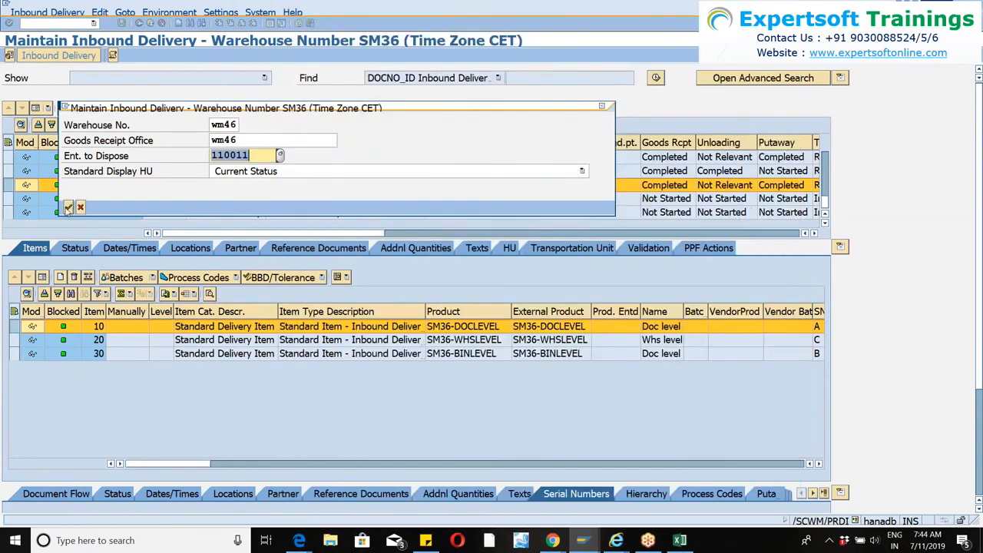
left_click(68, 206)
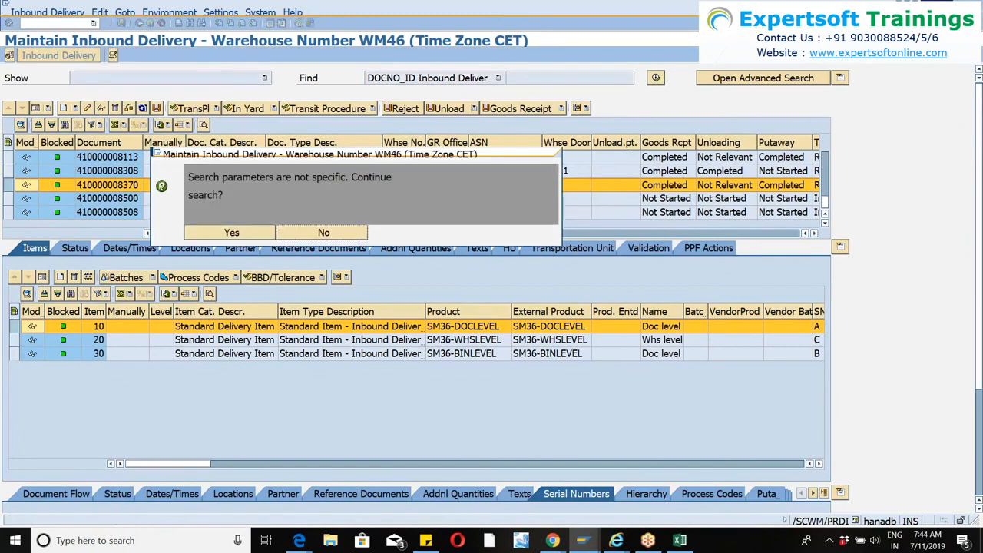
Search all inbound deliveries of warehouse WM46 and display the items of the first one listed.
left_click(229, 233)
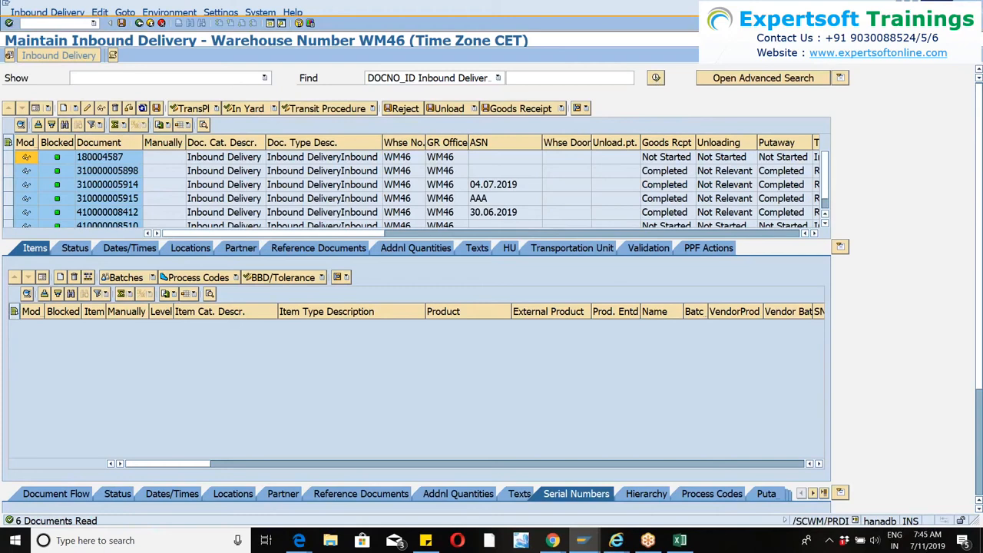
left_click(655, 77)
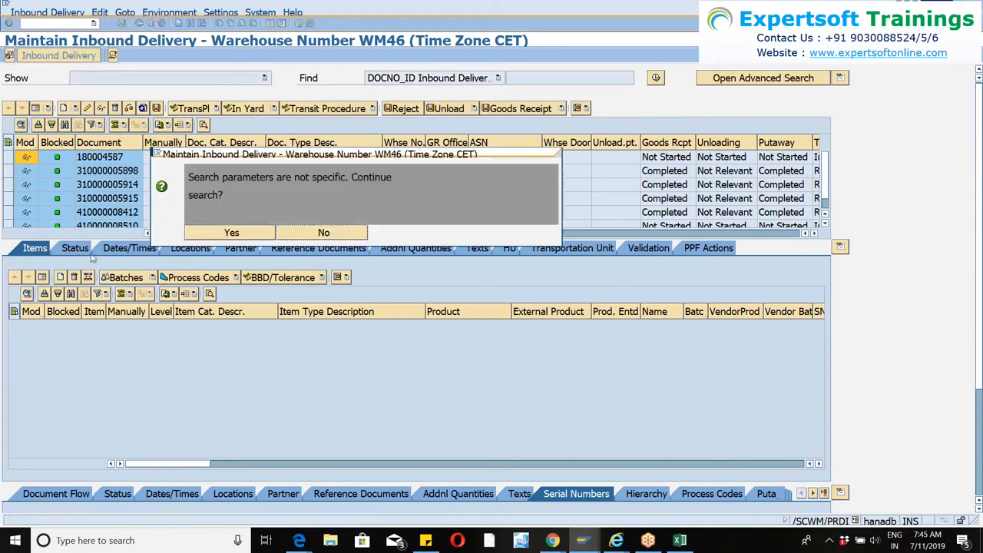
left_click(248, 235)
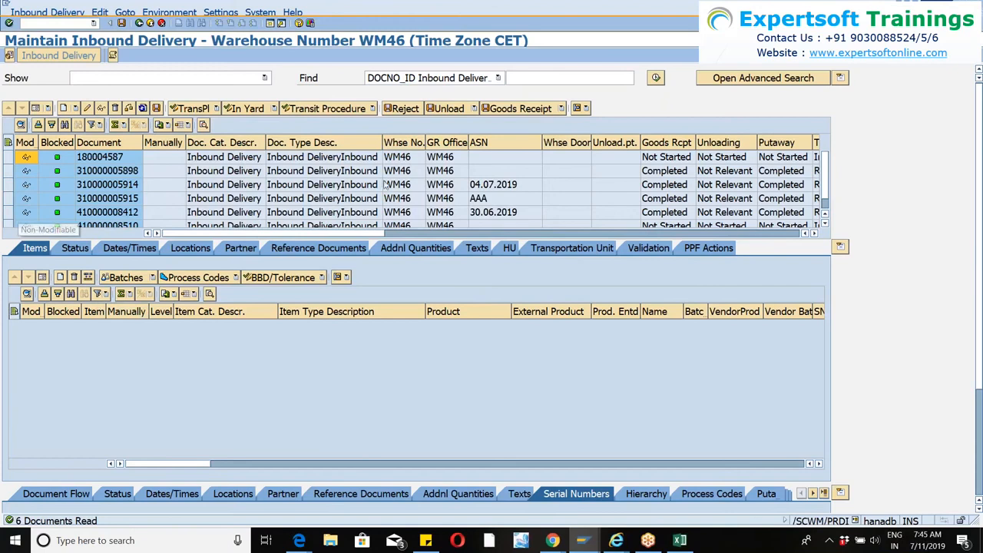
scroll(484, 177, "down", 1)
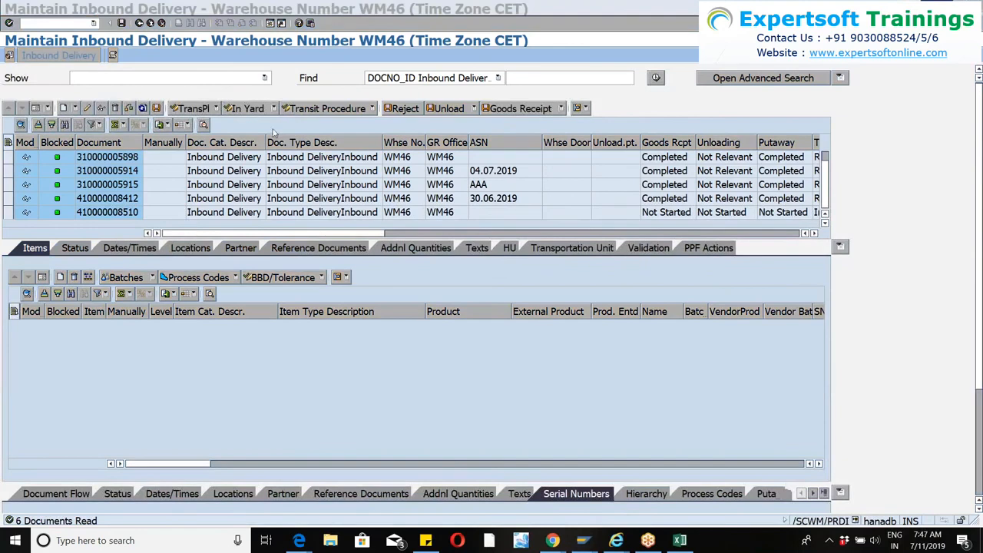
scroll(347, 201, "down", 1)
scroll(415, 184, "up", 1)
left_click(9, 158)
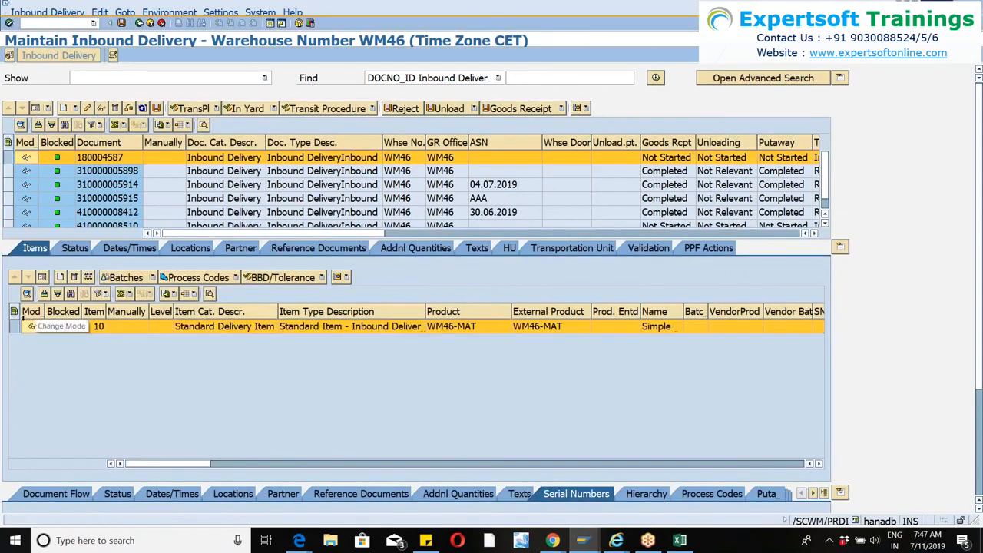
Display the reference documents of item 10, product WM46-MAT, and copy its purchase order number.
left_click(14, 327)
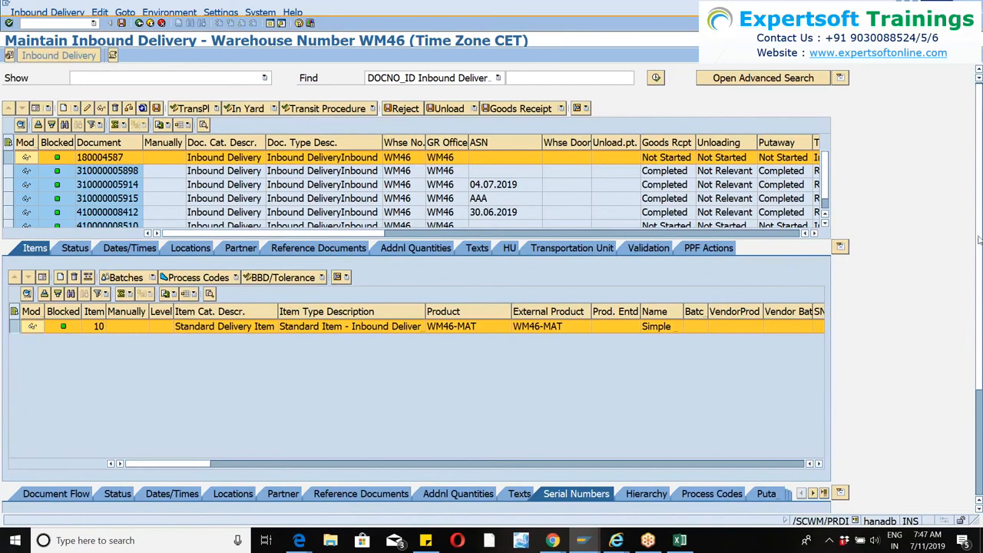
scroll(4, 383, "down", 5)
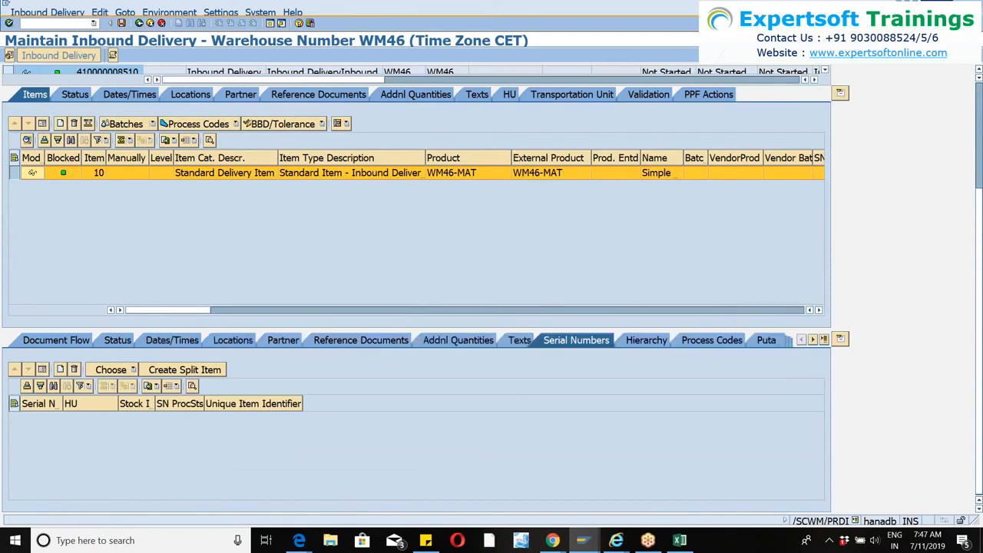
left_click(349, 340)
left_click(261, 452)
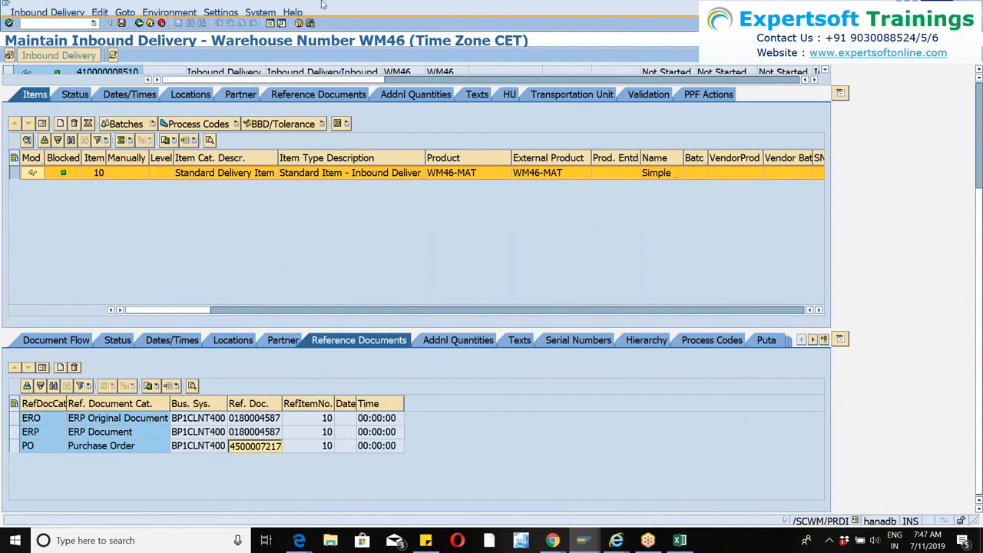
Start transaction VL31N in a new session and create an inbound delivery for the copied purchase order with external ID hu-1.
left_click(267, 28)
type("vl31n")
key("Return")
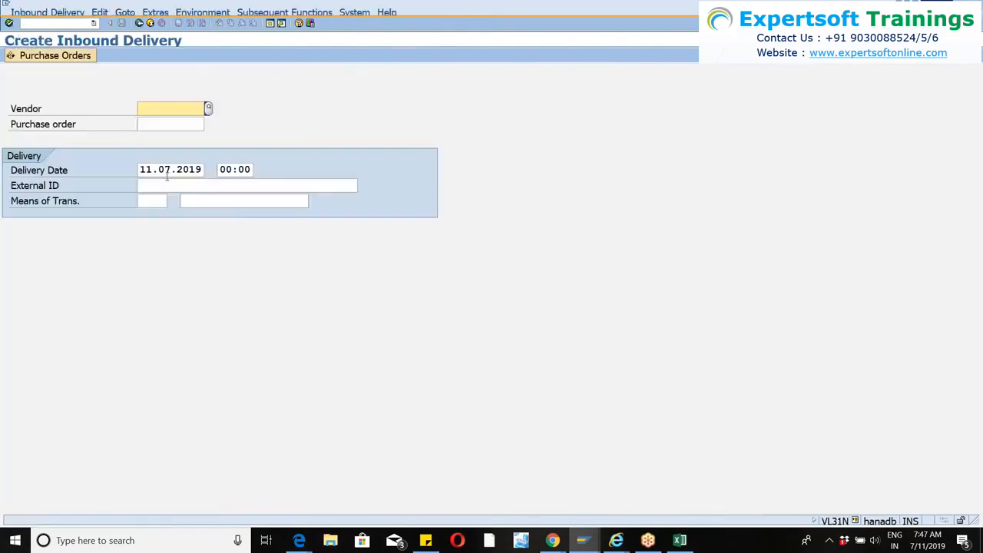
left_click(149, 123)
key("ctrl+v")
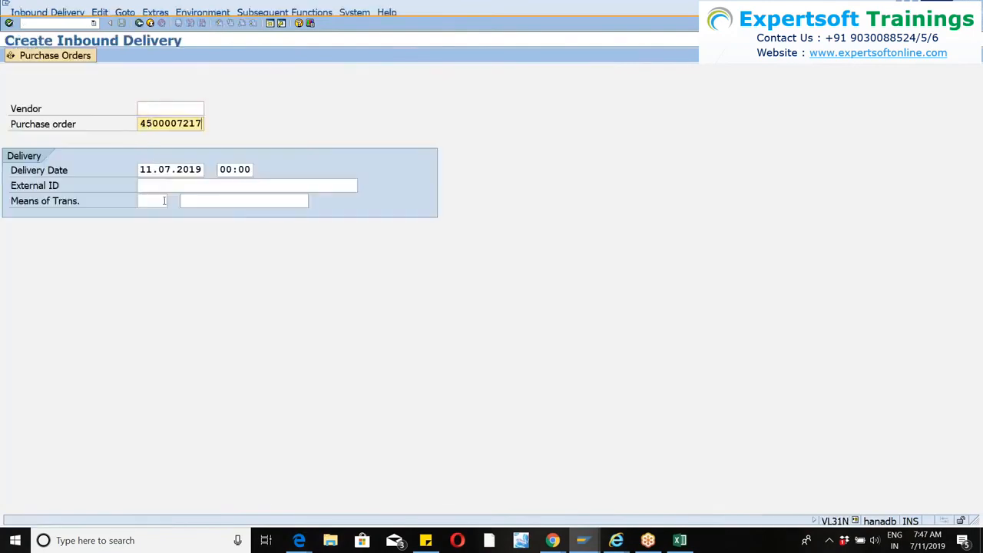
left_click(158, 188)
type("hu")
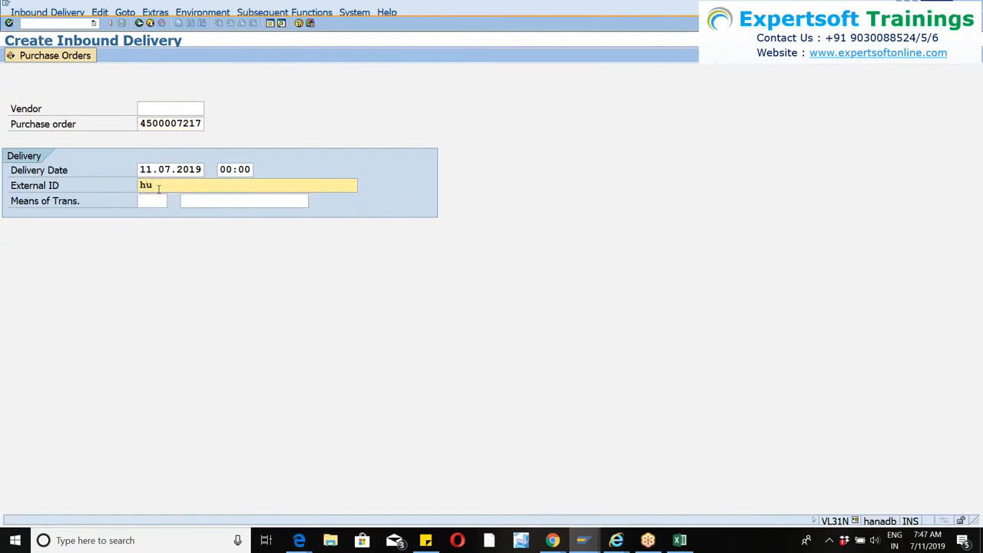
type("-1")
key("Return")
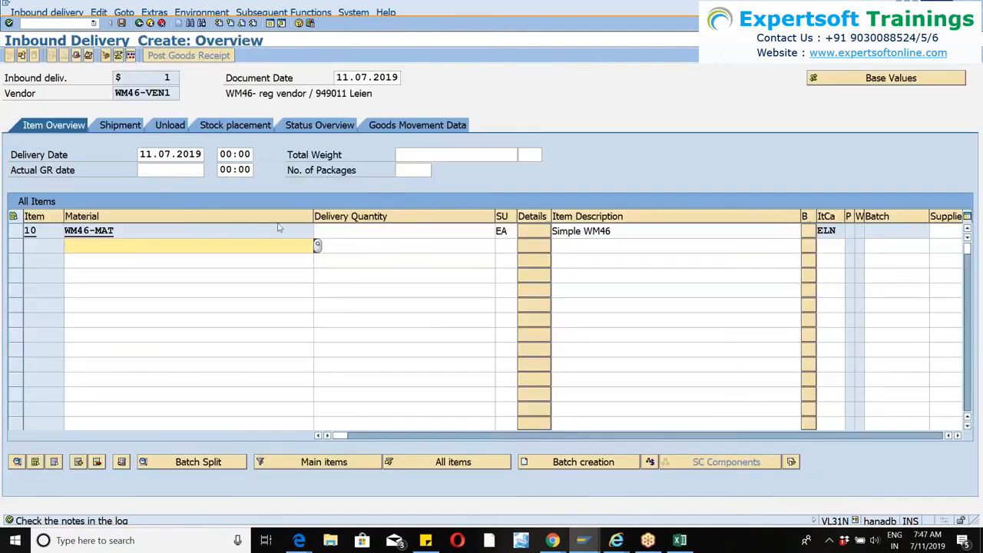
Set the delivery quantity of item 10, material WM46-MAT, to 10.
left_click(360, 231)
type("10")
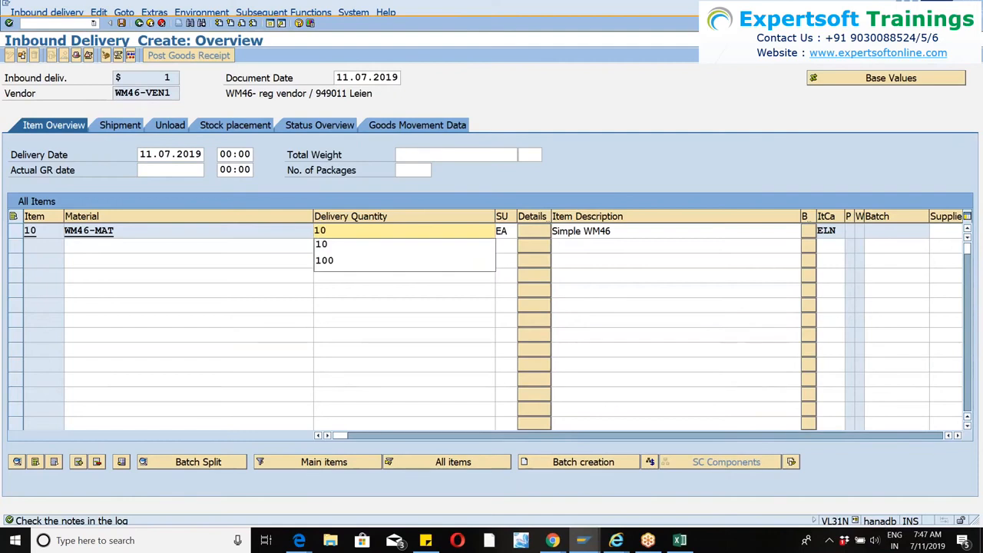
key("Return")
key("Return")
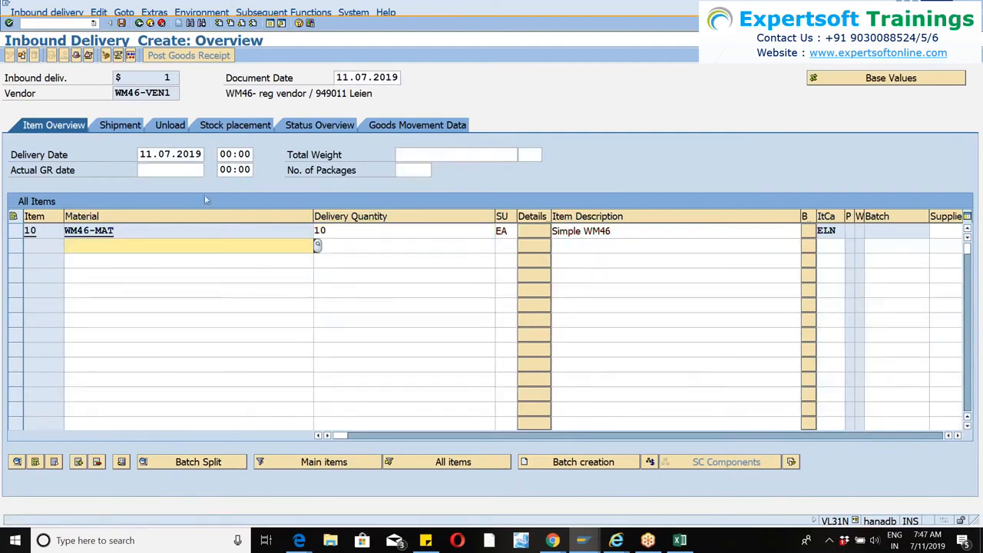
Open packing for item 10 and create a handling unit with packaging material wm45-carton.
left_click(12, 232)
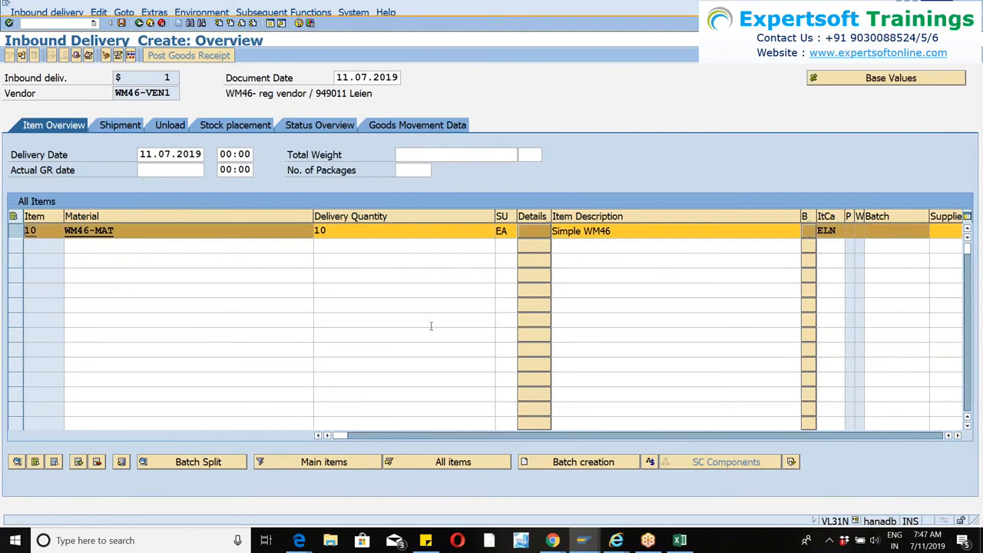
left_click(959, 437)
left_click(959, 437)
left_click(959, 437)
left_click(958, 437)
left_click(958, 437)
left_click(959, 436)
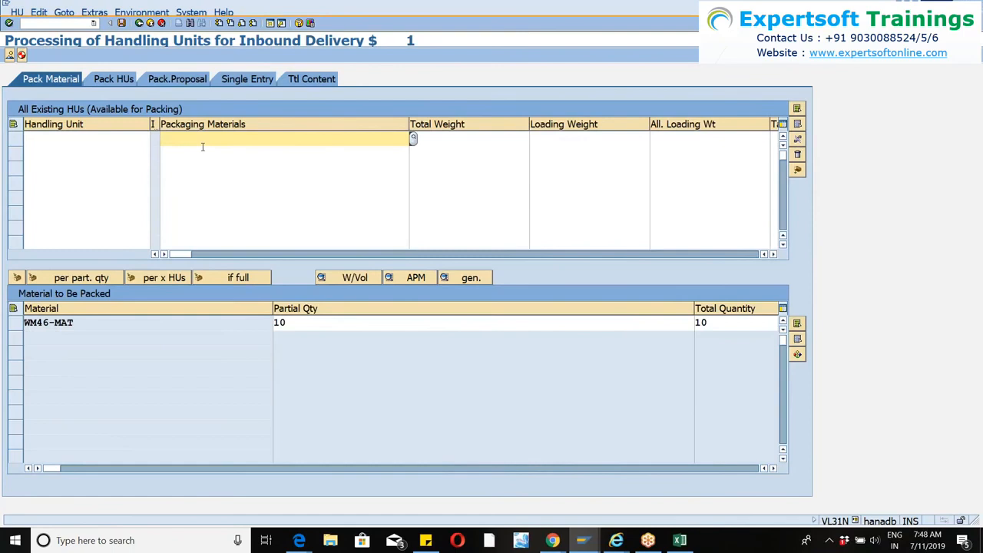
left_click(202, 144)
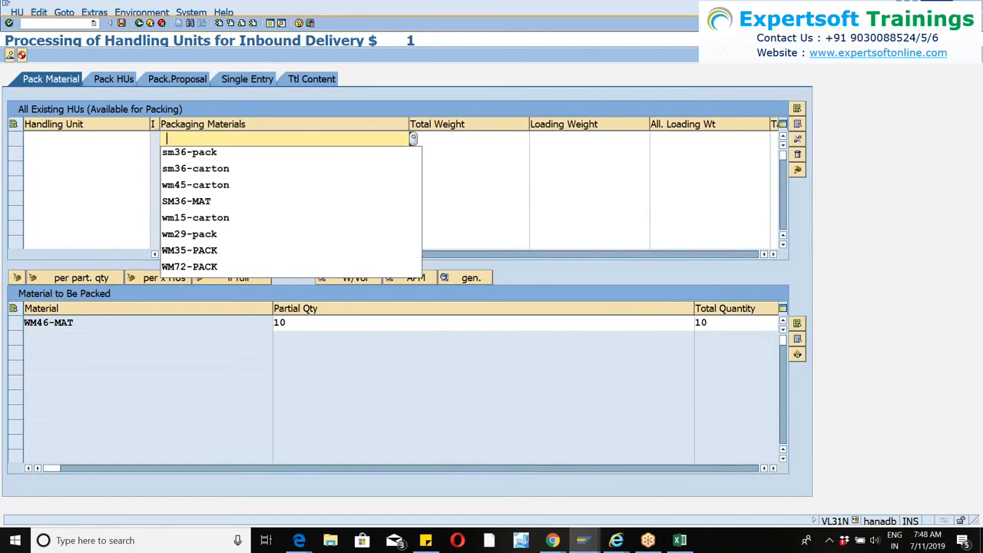
left_click(207, 186)
key("Return")
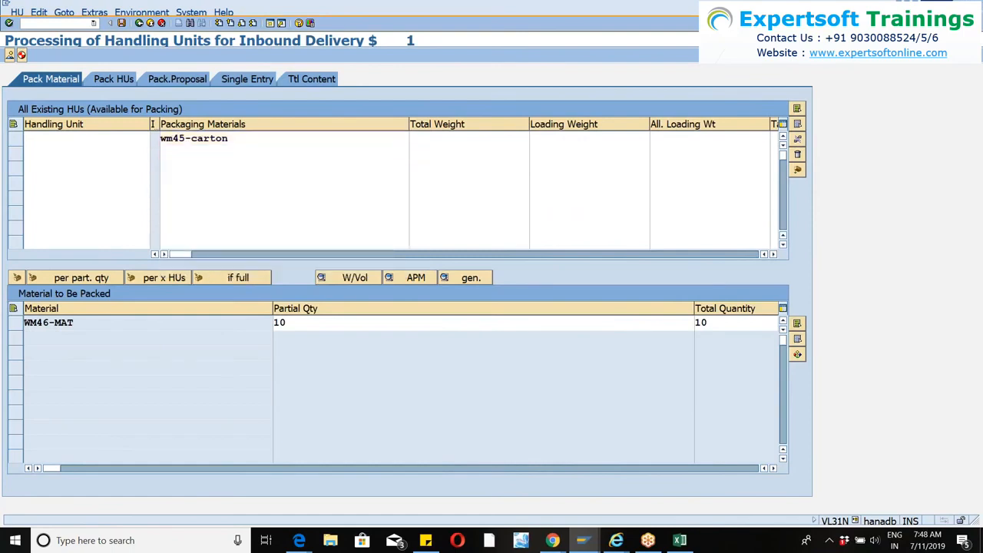
Pack the 10 pieces of WM46-MAT into the WM45-CARTON handling unit and save the inbound delivery.
left_click(16, 138)
left_click(16, 324)
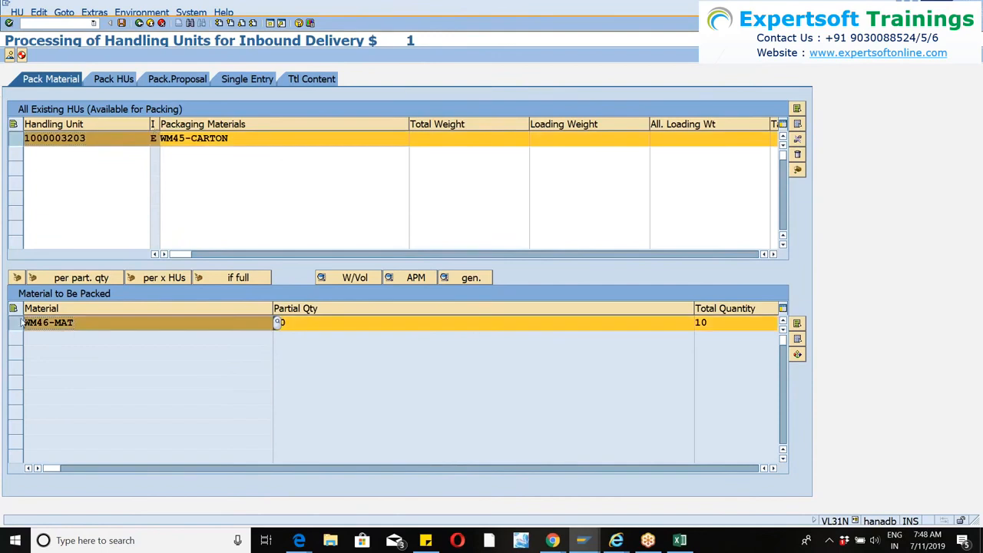
left_click(17, 278)
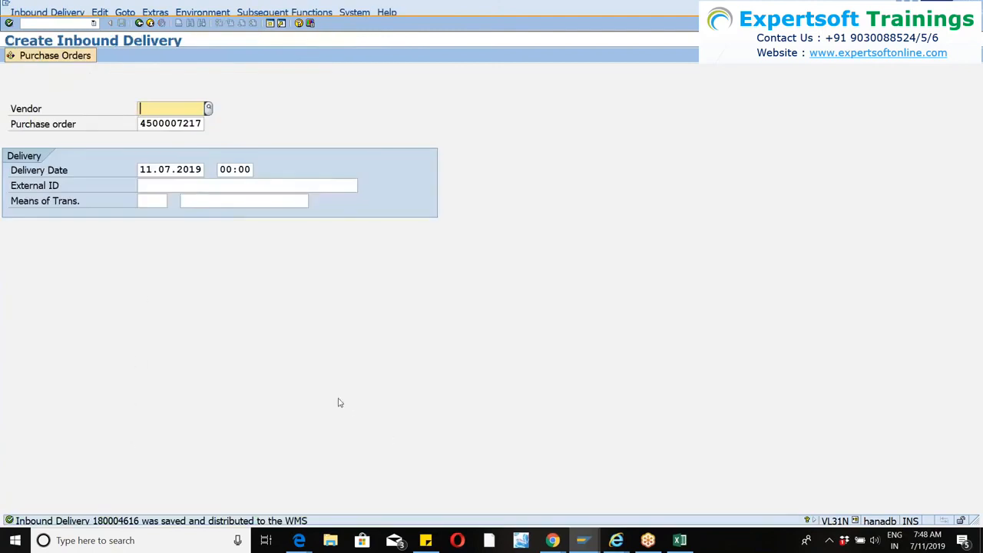
Switch back to the Maintain Inbound Delivery session and search all inbound deliveries of warehouse WM46 for the new document.
key("alt+Tab")
key("Return")
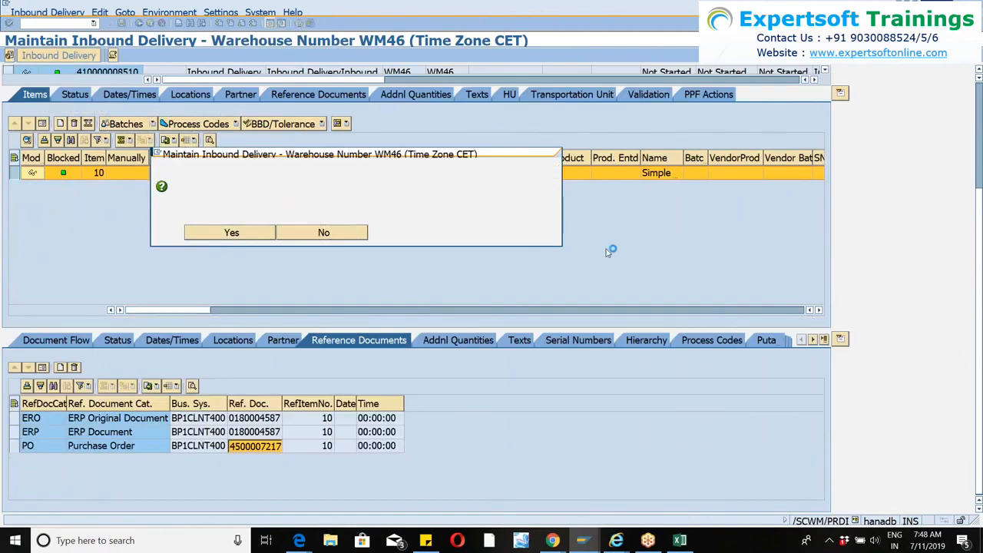
key("Return")
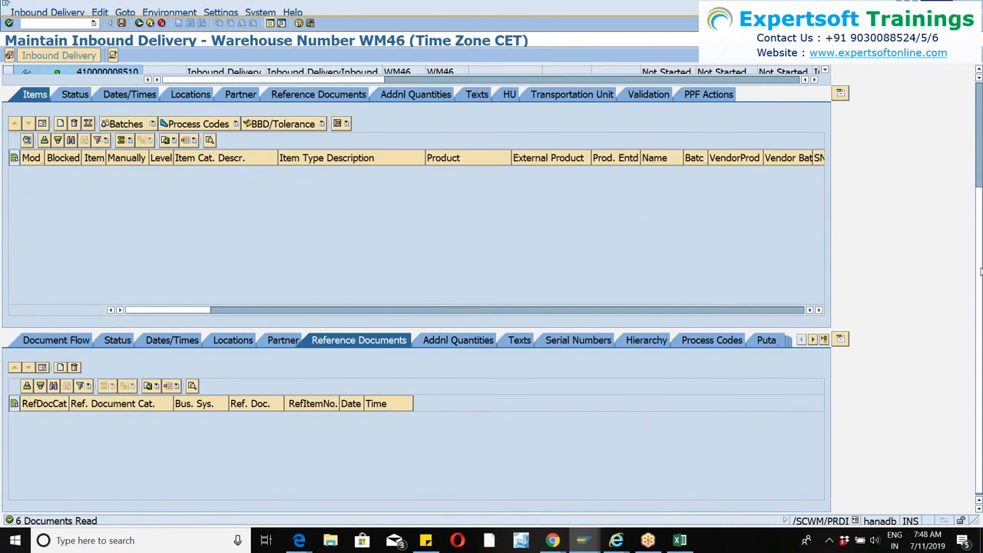
scroll(837, 189, "up", 3)
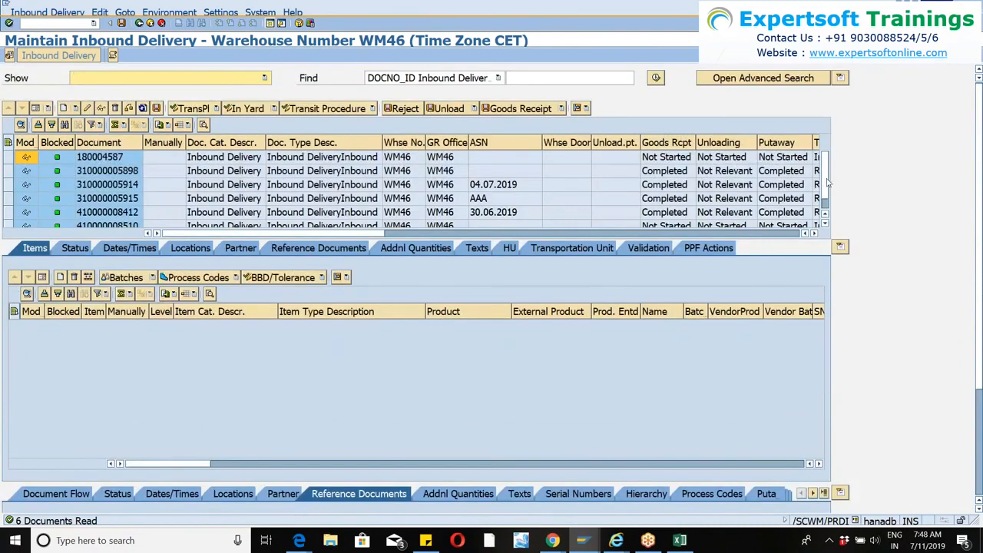
scroll(826, 201, "down", 1)
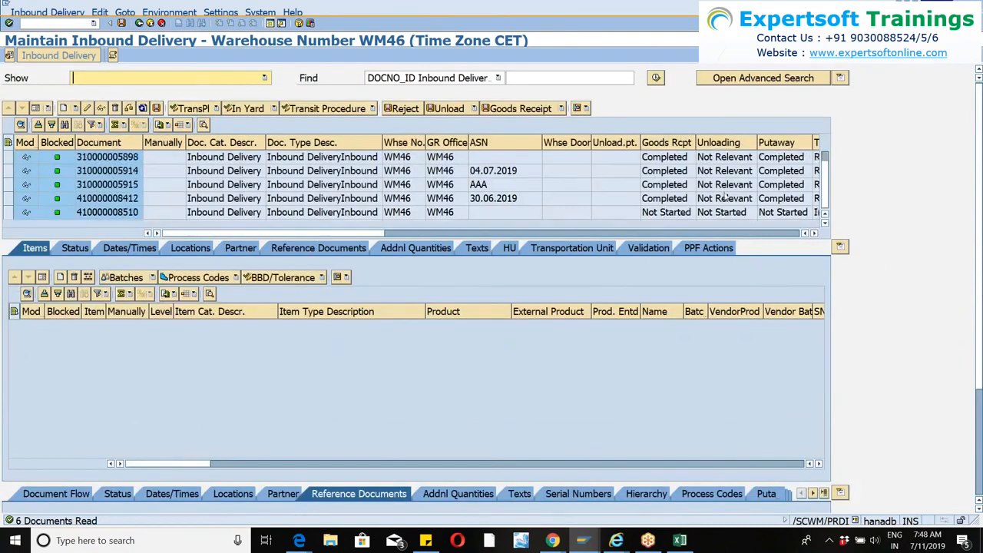
left_click(656, 80)
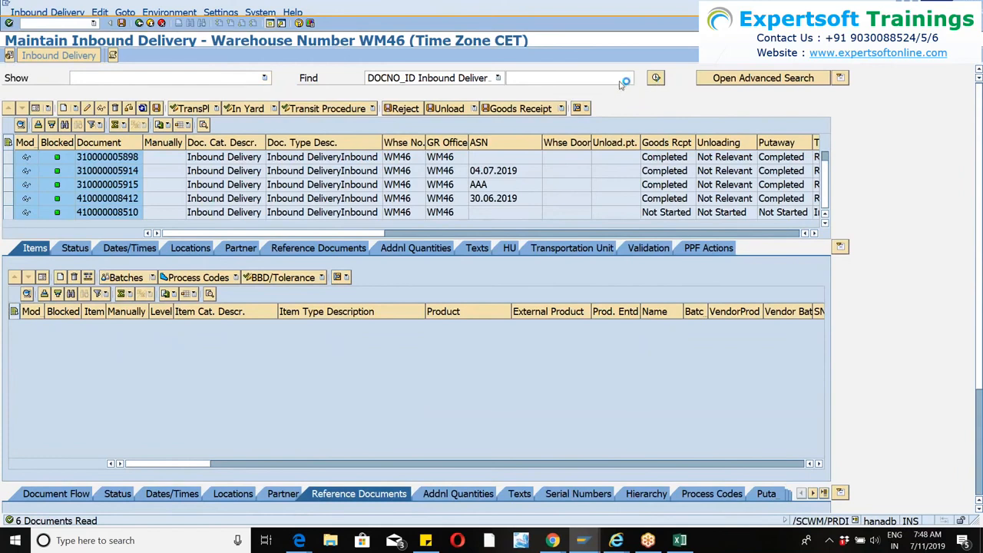
left_click(193, 235)
left_click_drag(824, 196, 819, 154)
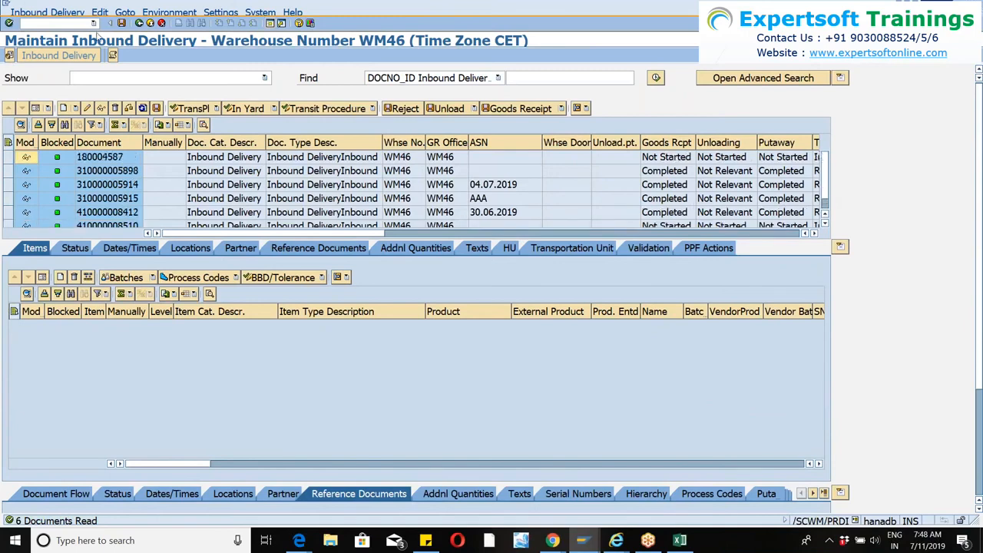
Restart transaction /n/scwm/prdi, search all WM46 inbound deliveries again, and look through the list for the new delivery.
left_click(93, 23)
left_click(53, 41)
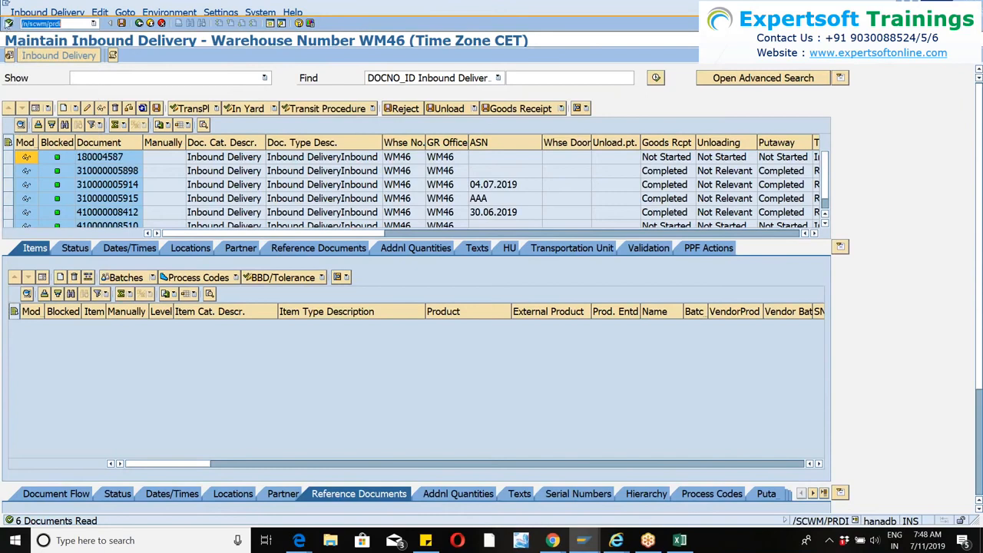
left_click(8, 23)
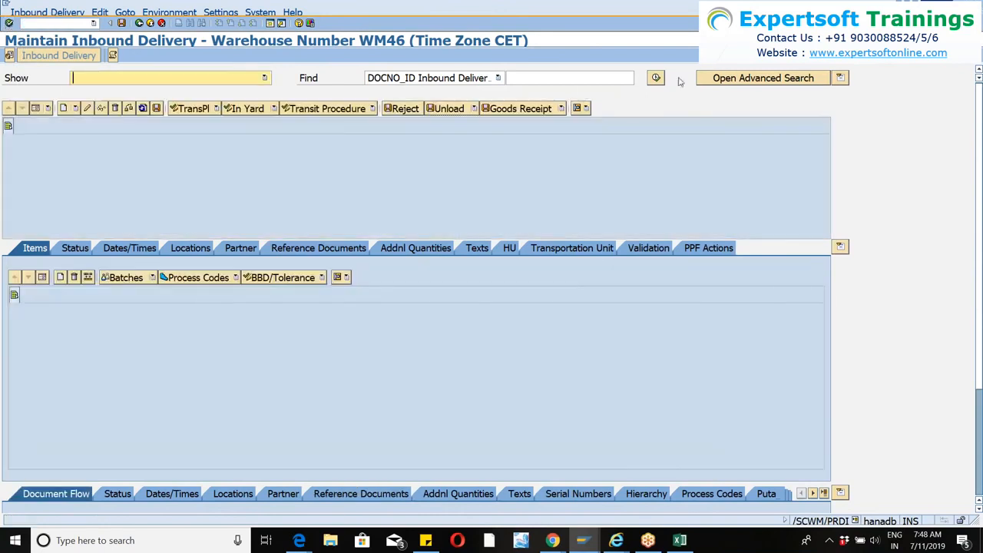
left_click(656, 79)
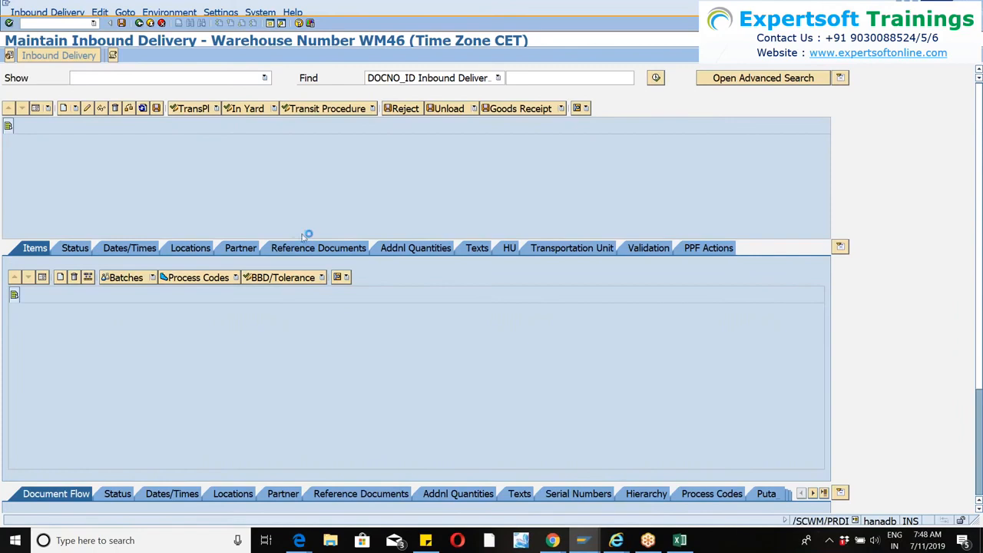
left_click(244, 235)
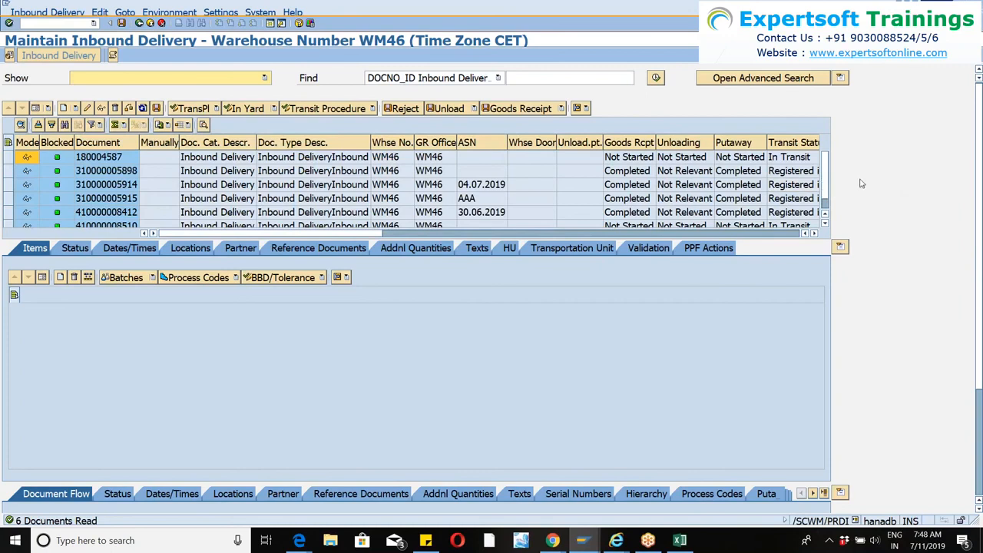
mouse_move(826, 174)
left_mouse_down()
mouse_move(833, 204)
mouse_move(824, 189)
left_mouse_up()
key("alt+Tab")
key("alt+Tab")
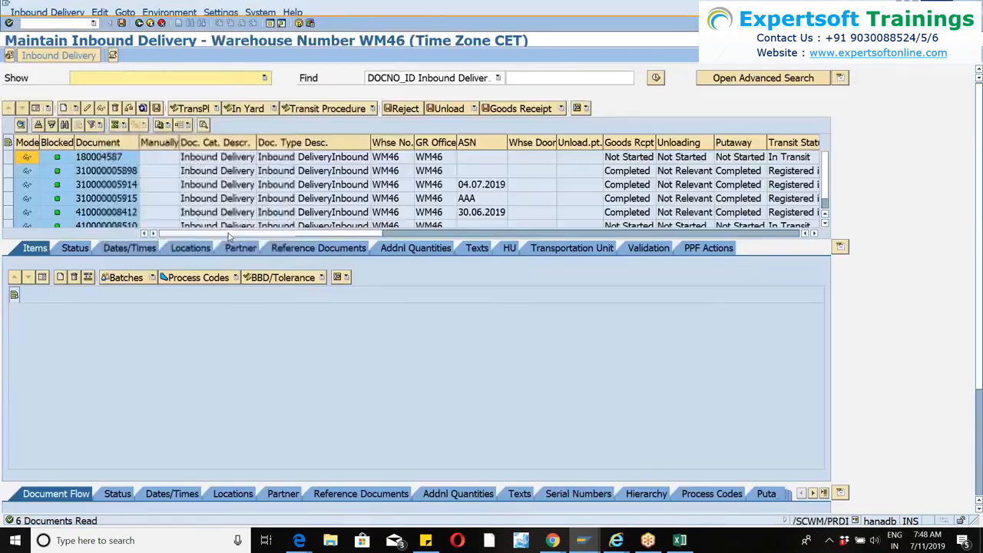
scroll(443, 199, "down", 1)
scroll(443, 199, "up", 1)
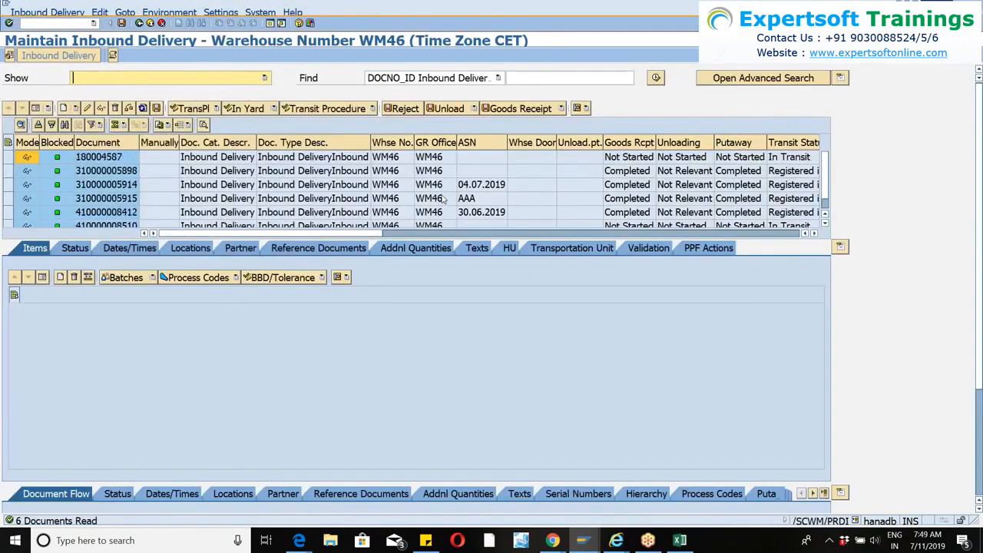
Open the qRFC inbound queue monitor (SMQ2) in a new session and list all queues of client 400.
left_click(271, 23)
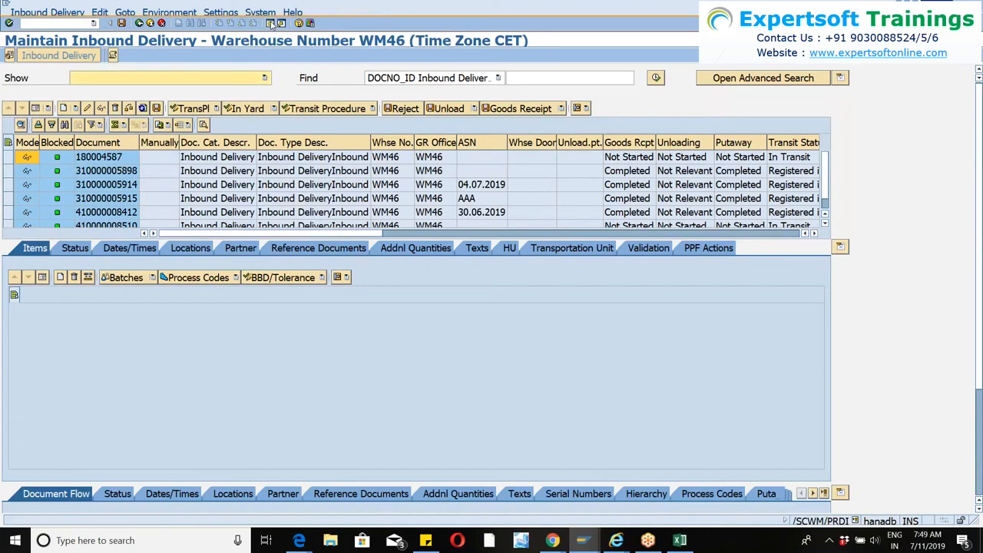
type("smq2")
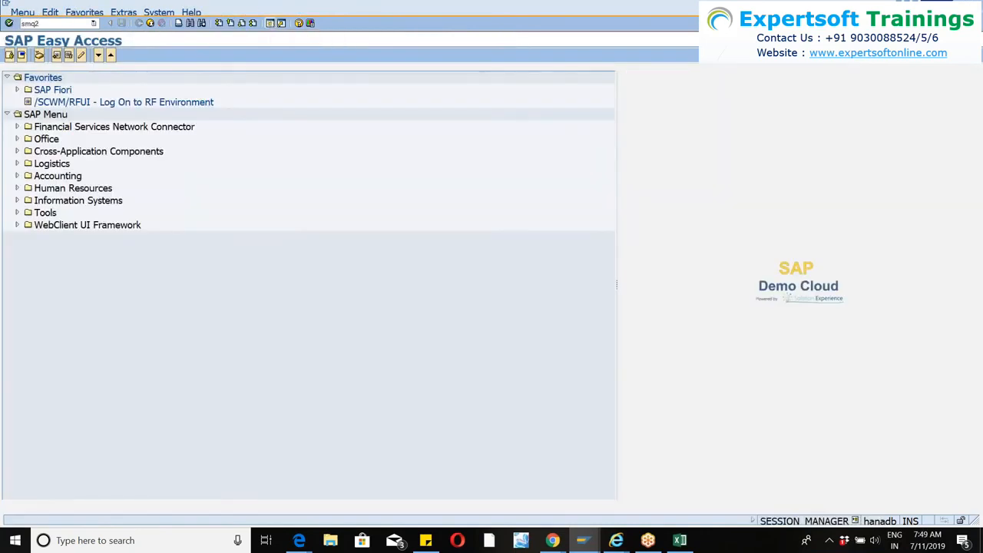
key("Return")
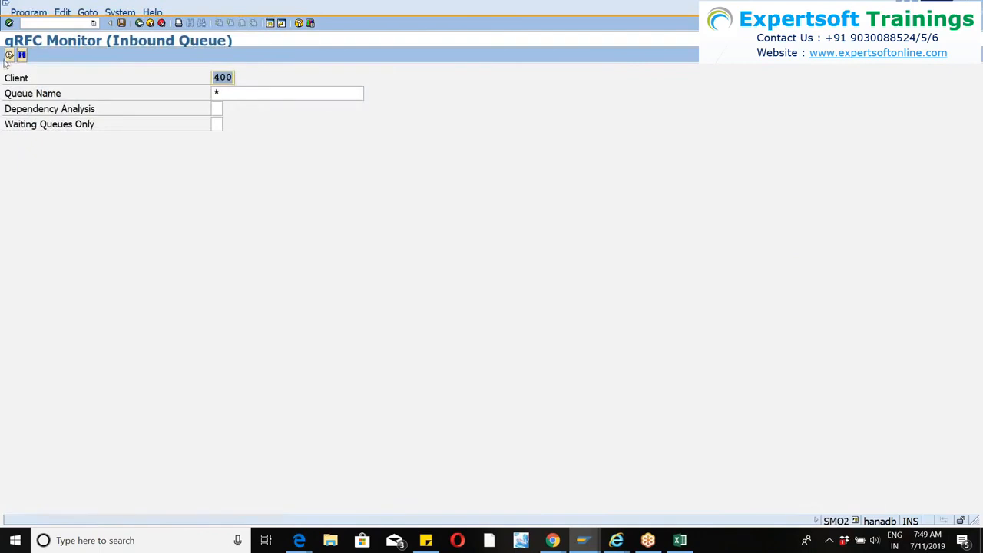
left_click(10, 56)
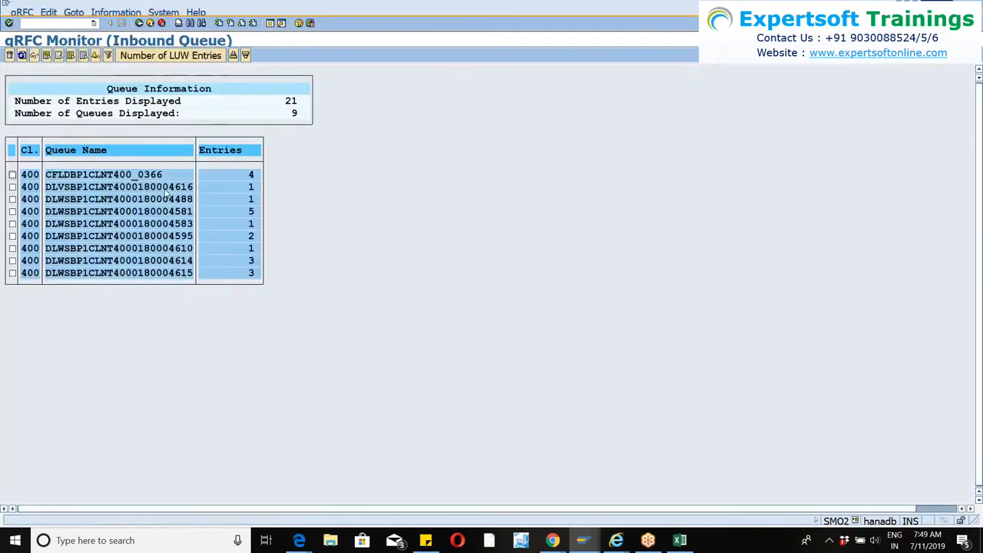
Open the new delivery's queue ending in 4616, display the error text behind its SYSFAIL status, and close the message.
double_click(164, 189)
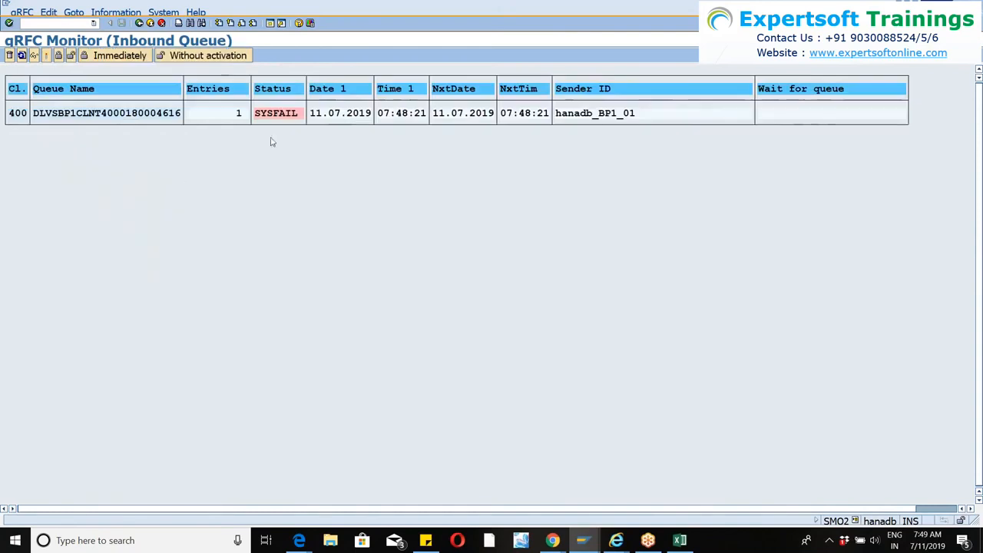
double_click(278, 113)
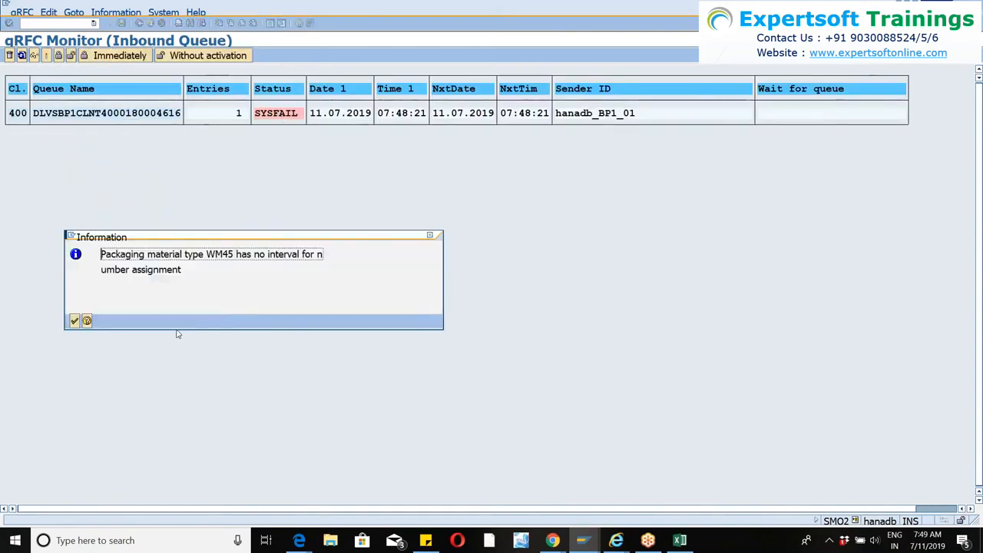
double_click(219, 255)
key("Return")
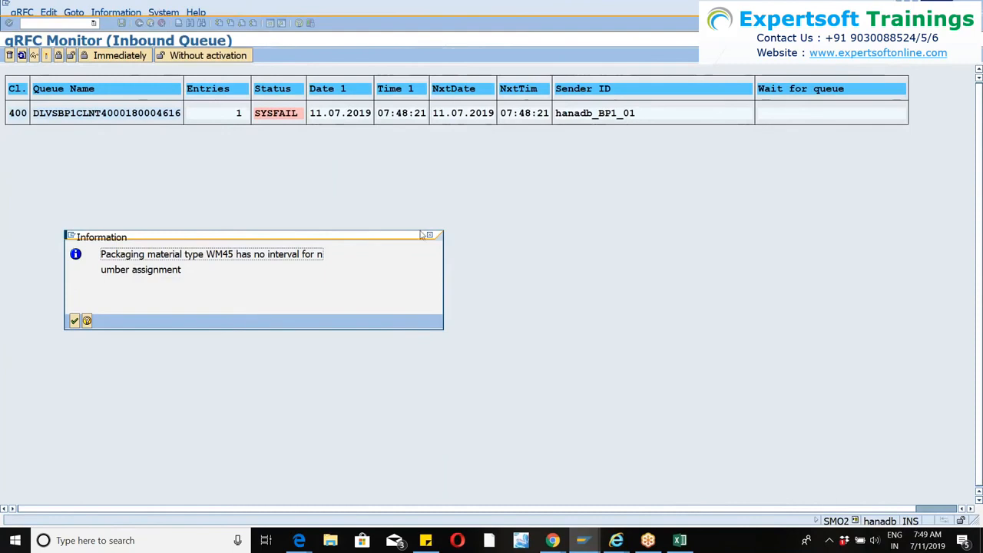
left_click(430, 238)
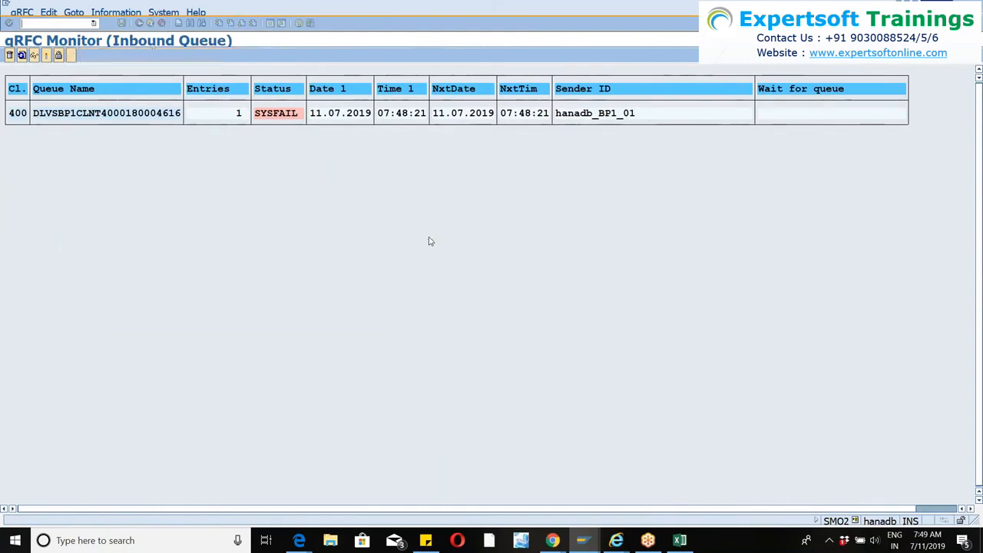
Compare the Maintain Inbound Delivery list with the queue monitor, reread the error text behind the SYSFAIL status, and close the message.
key("alt+Tab")
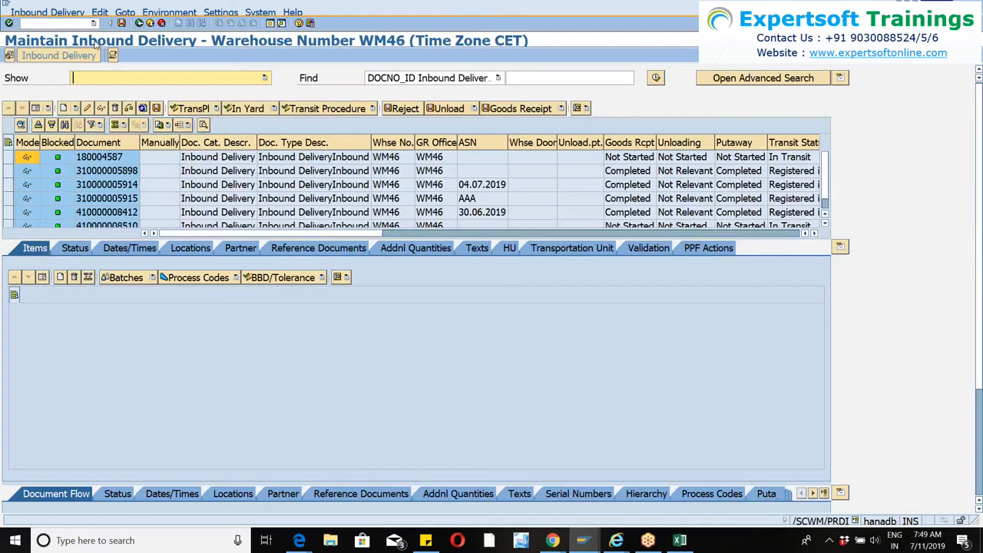
key("alt+Tab")
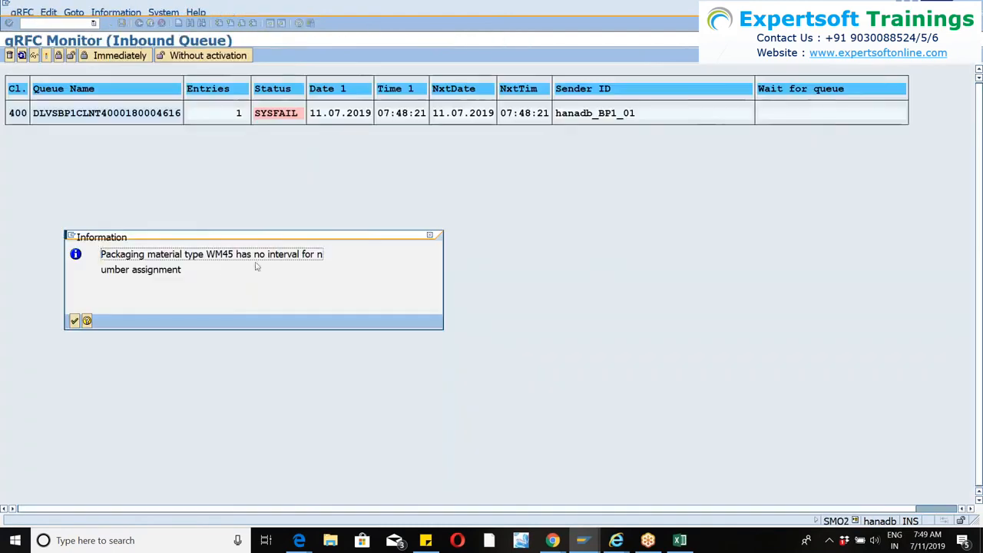
left_click(431, 233)
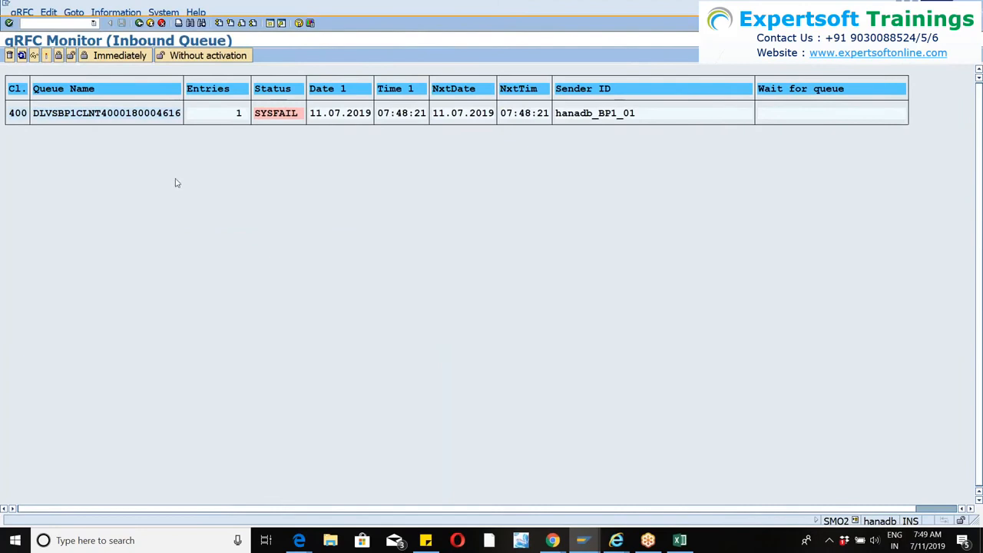
Switch to the Create Inbound Delivery session, open the newly saved delivery for change, and display the handling units of item 10.
mouse_move(581, 538)
left_click(617, 500)
left_click(47, 12)
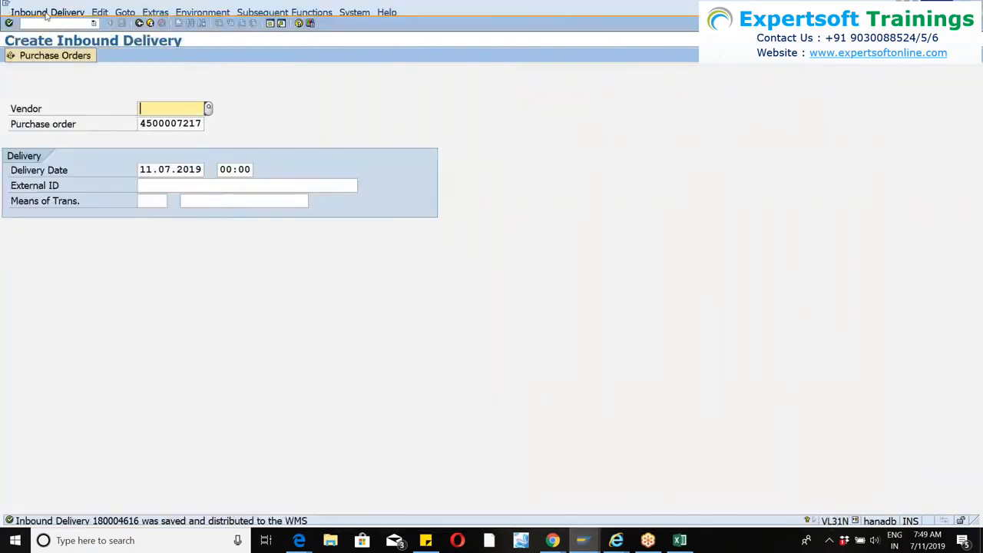
left_click(48, 48)
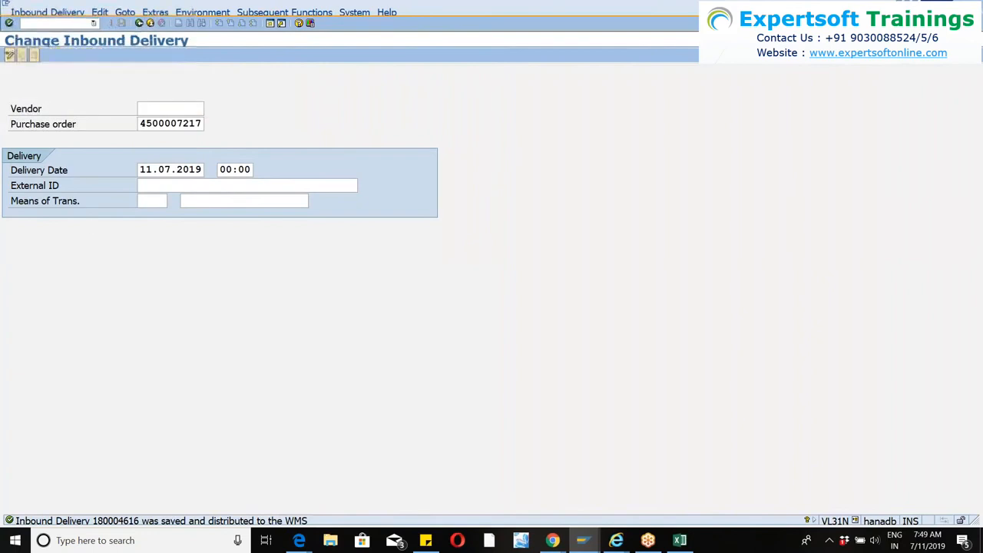
key("Return")
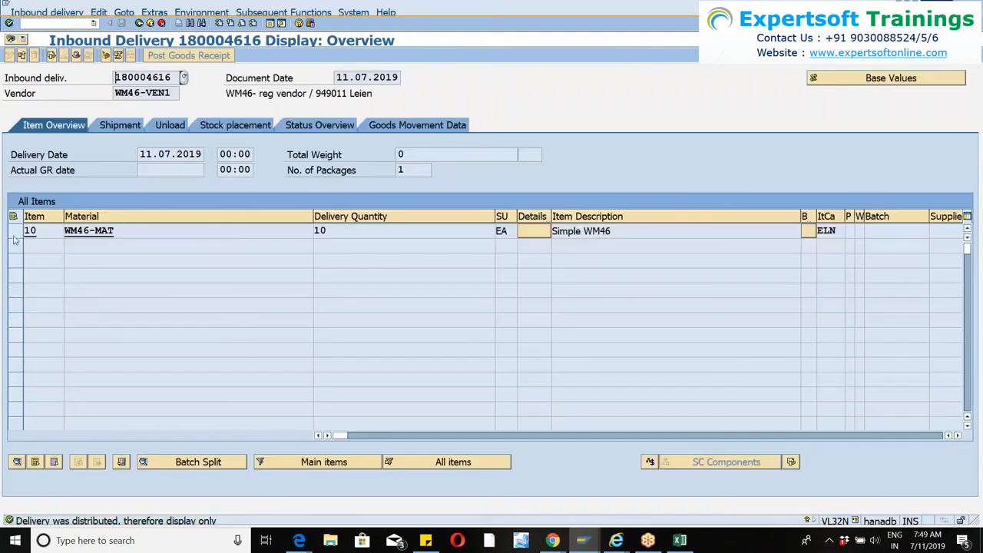
left_click(15, 234)
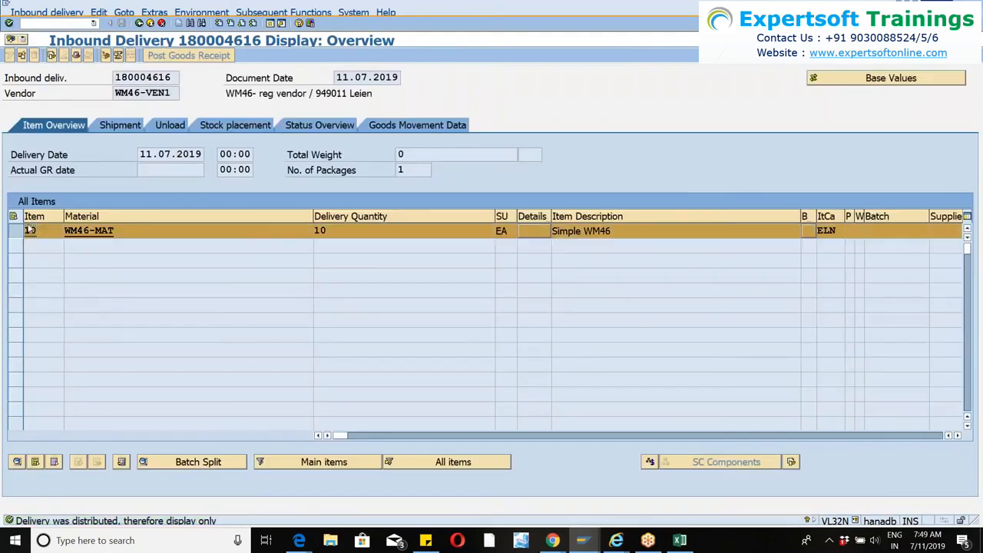
left_click(106, 56)
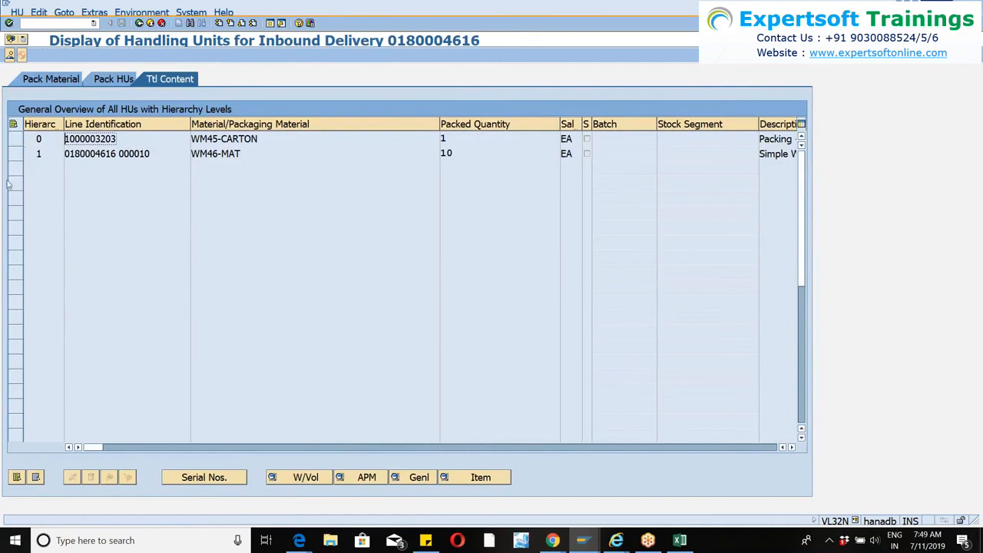
Try to delete the WM45-CARTON handling unit from the delivery's packing views and return to the delivery overview.
left_click(16, 139)
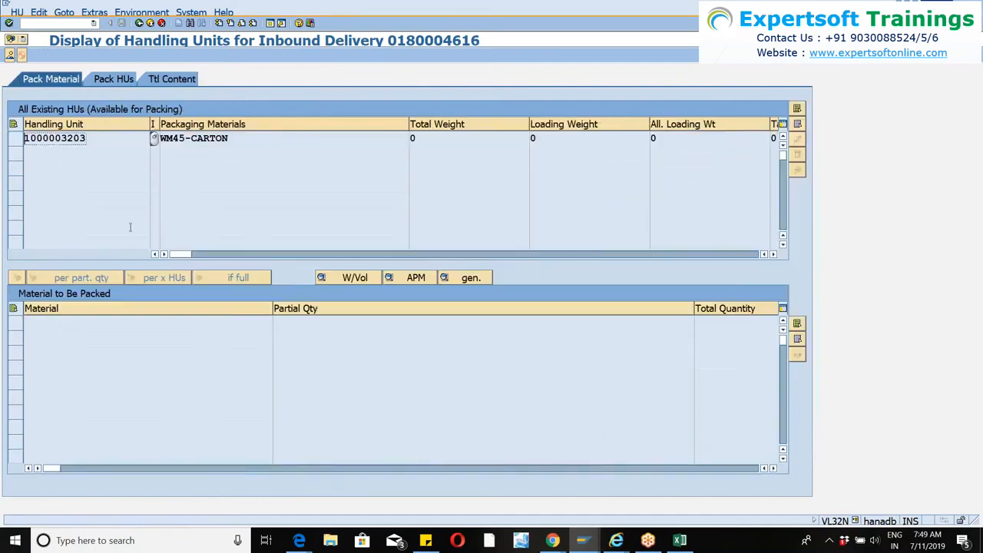
left_click(16, 139)
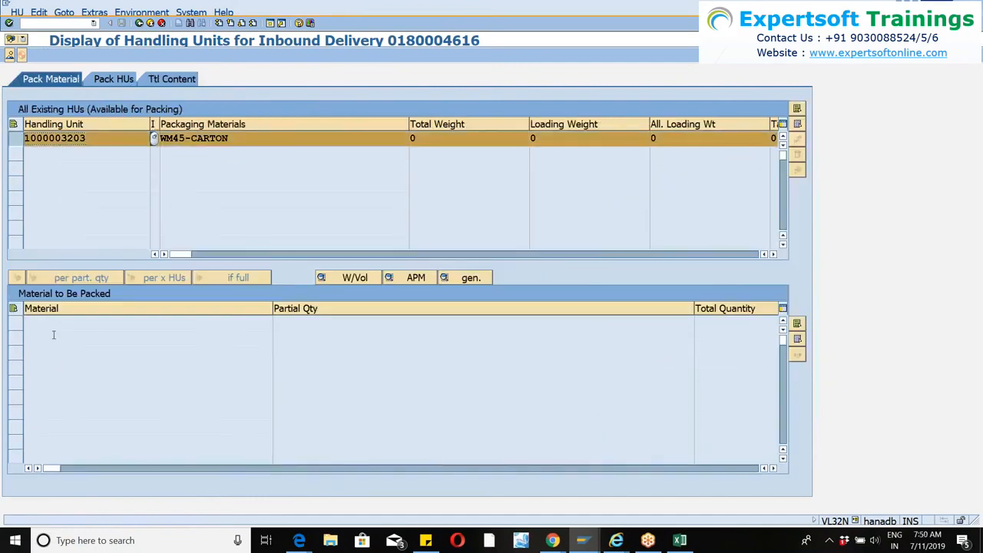
left_click(798, 157)
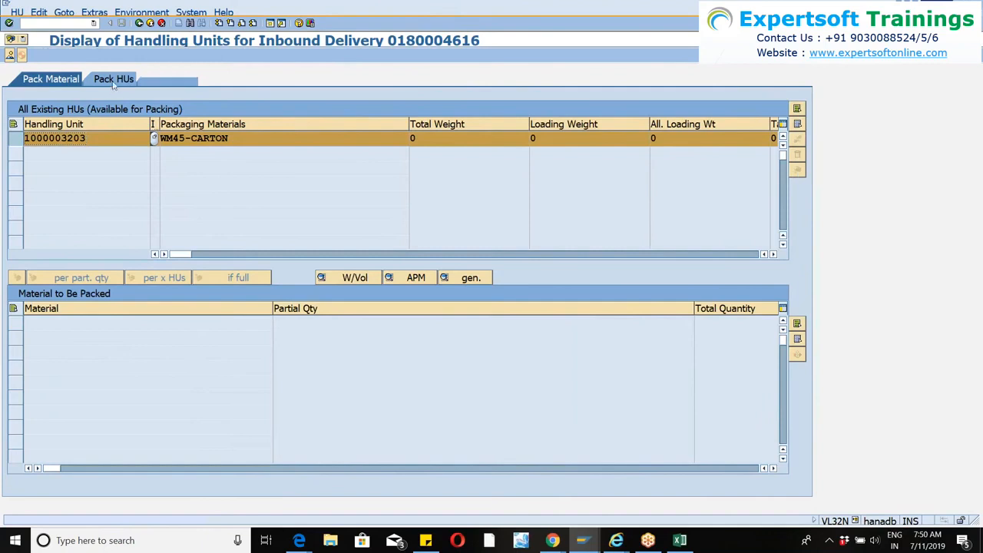
left_click(14, 139)
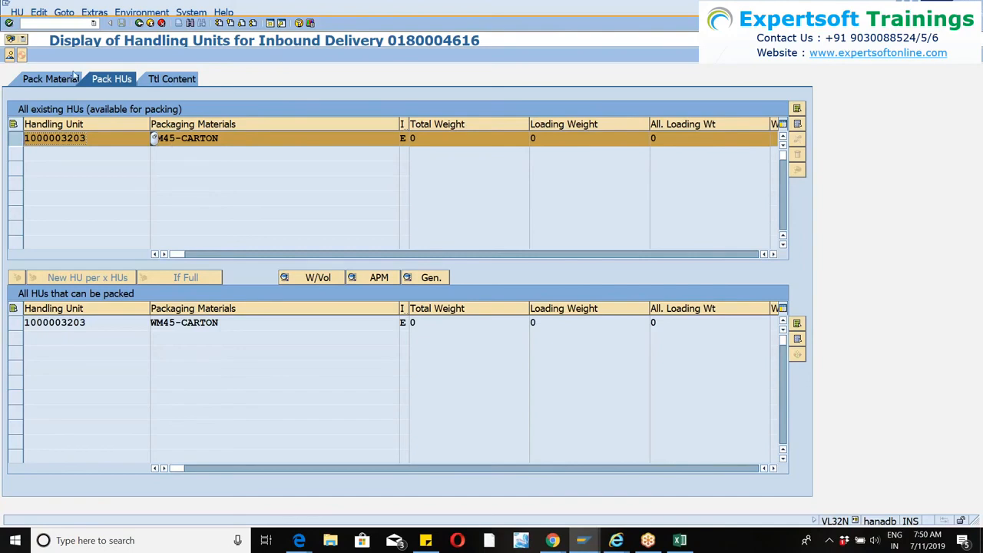
left_click(44, 78)
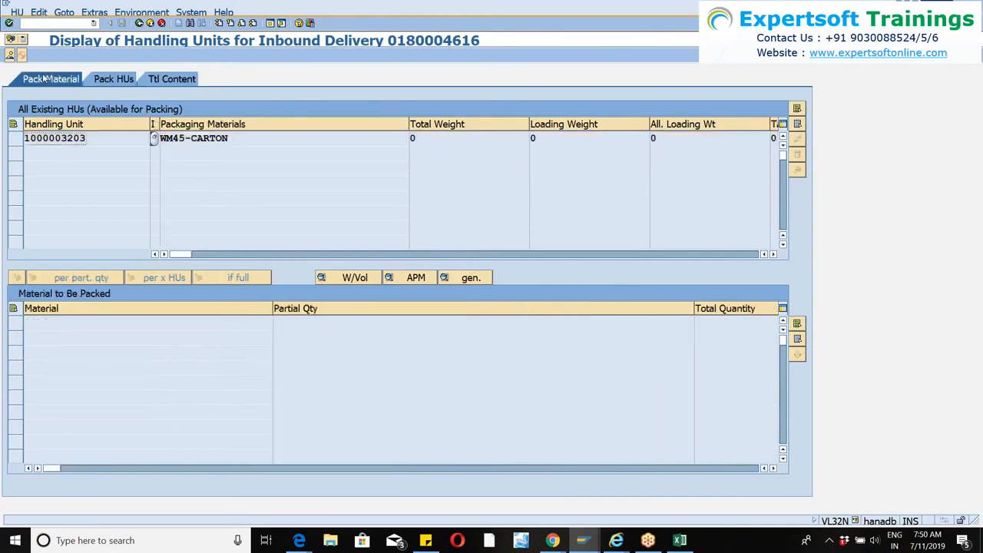
left_click(17, 138)
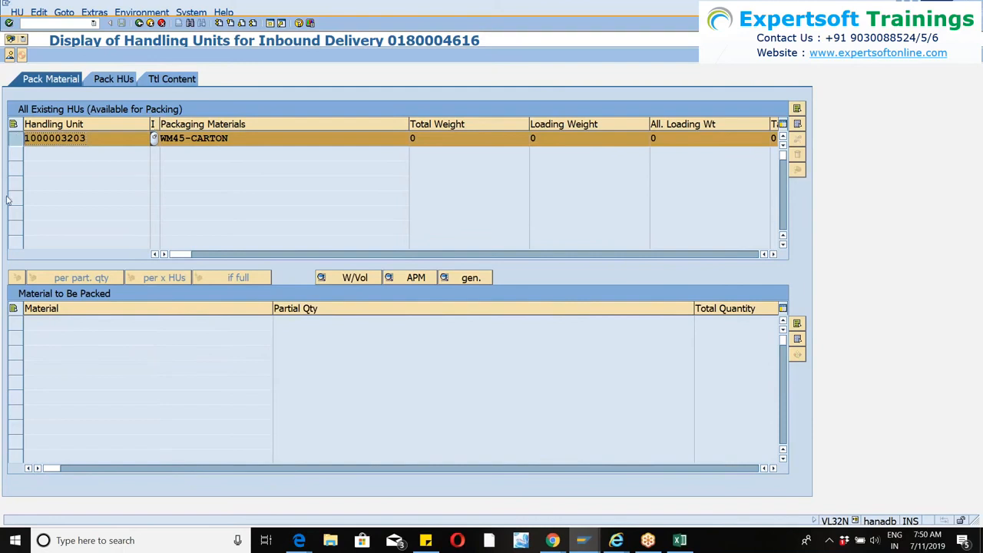
left_click(26, 278)
key("F3")
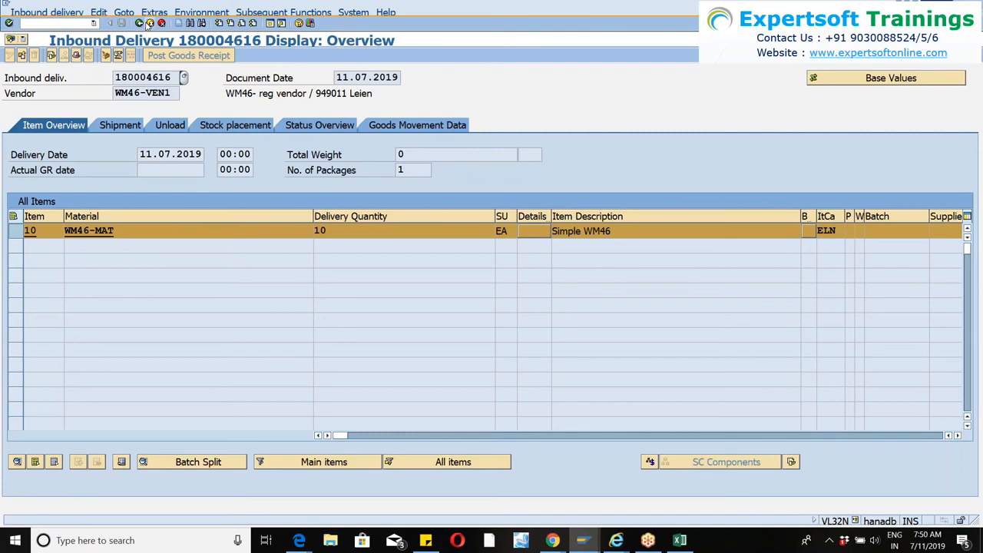
Switch to the inbound queue monitor, delete the failed SYSFAIL queue, and exit the monitor.
key("alt+Tab")
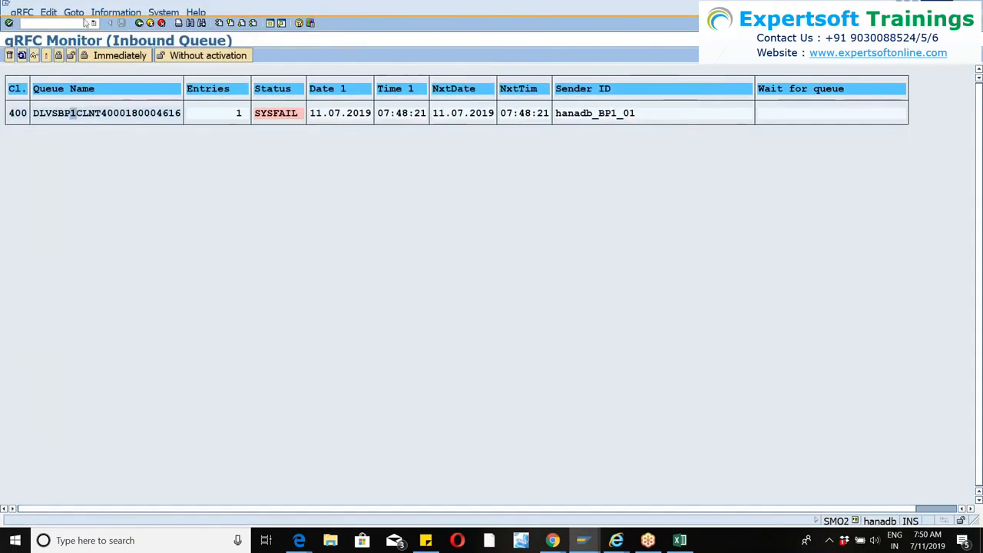
left_click(48, 12)
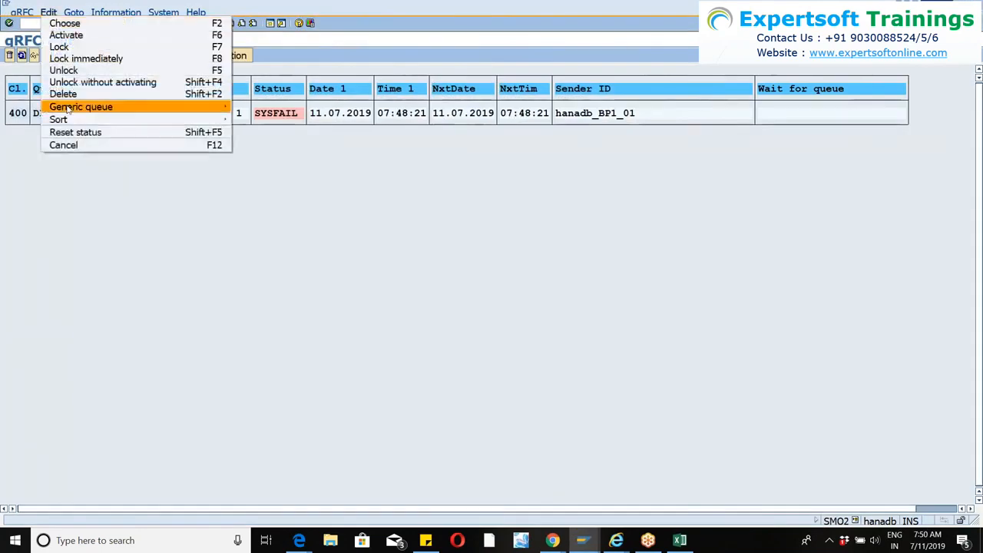
left_click(63, 93)
left_click(222, 200)
left_click(150, 23)
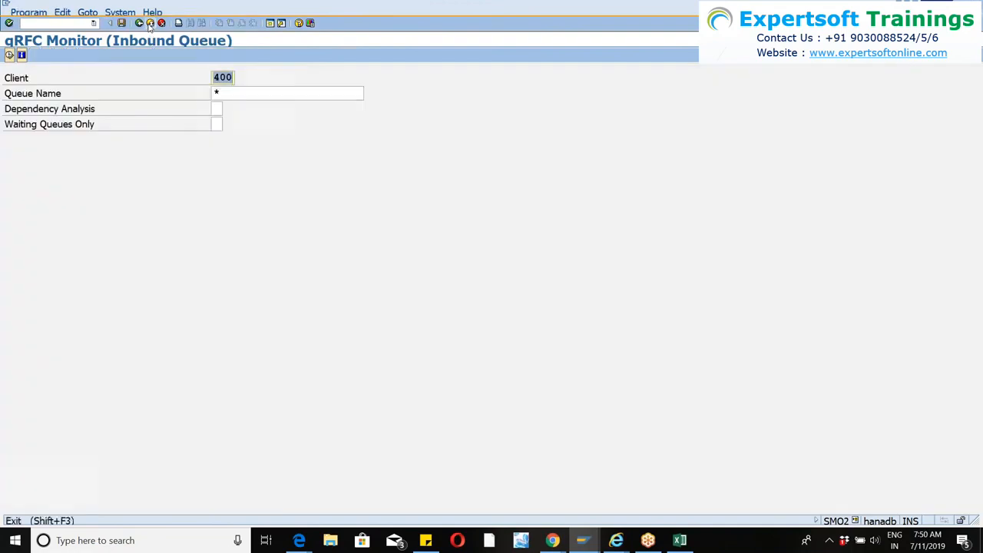
left_click(150, 23)
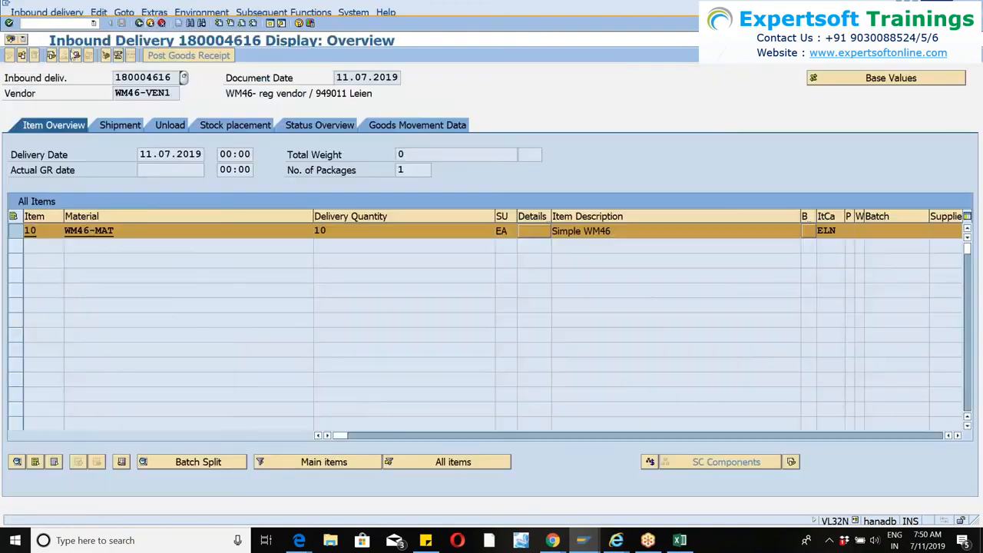
Restart transaction /nvl31n and begin a new inbound delivery from the prefilled purchase order dated 11.07.2019.
left_click(57, 22)
type("/nvl31n")
key("Return")
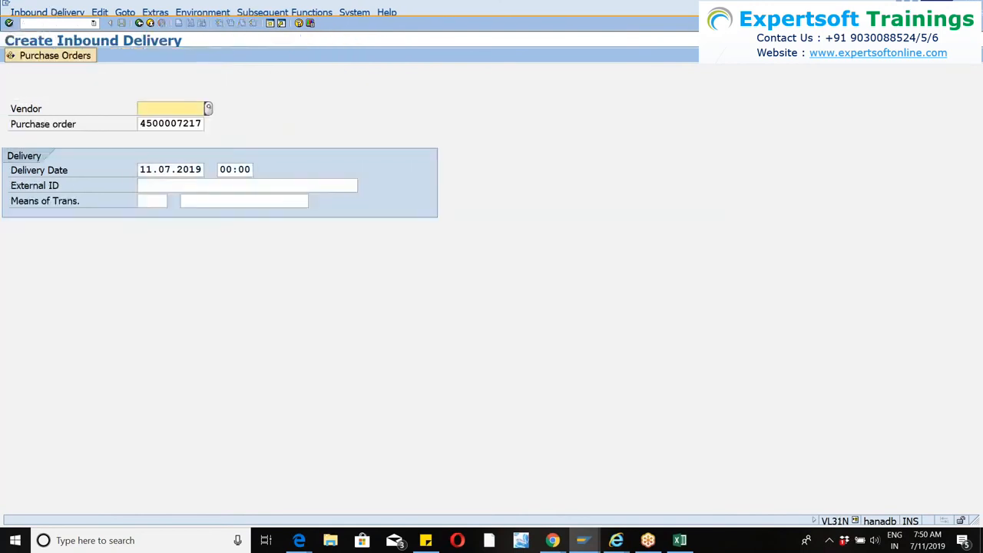
key("Return")
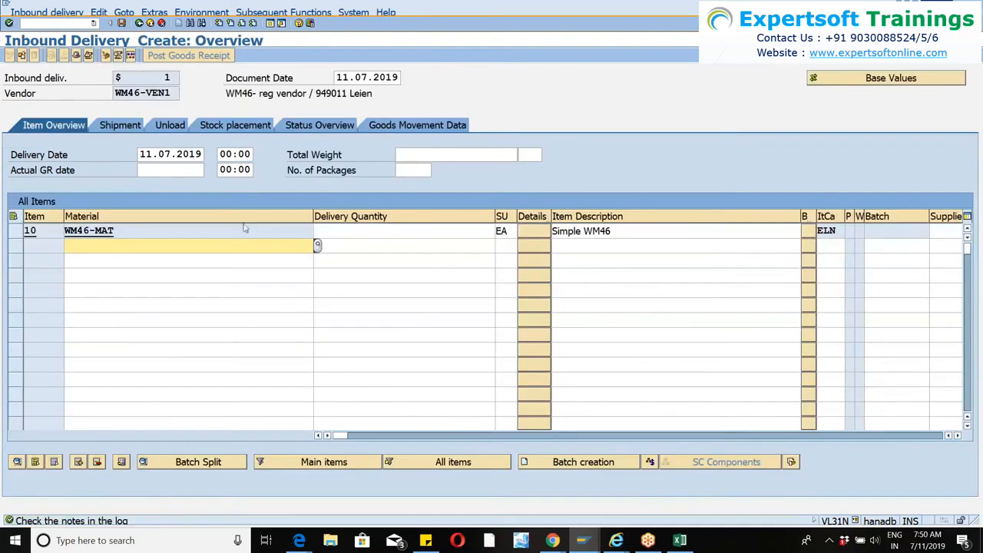
Set the delivery quantity of WM46-MAT to 10 EA and accept the exceeded notified quantity.
left_click(340, 229)
type("1-")
key("BackSpace")
key("Return")
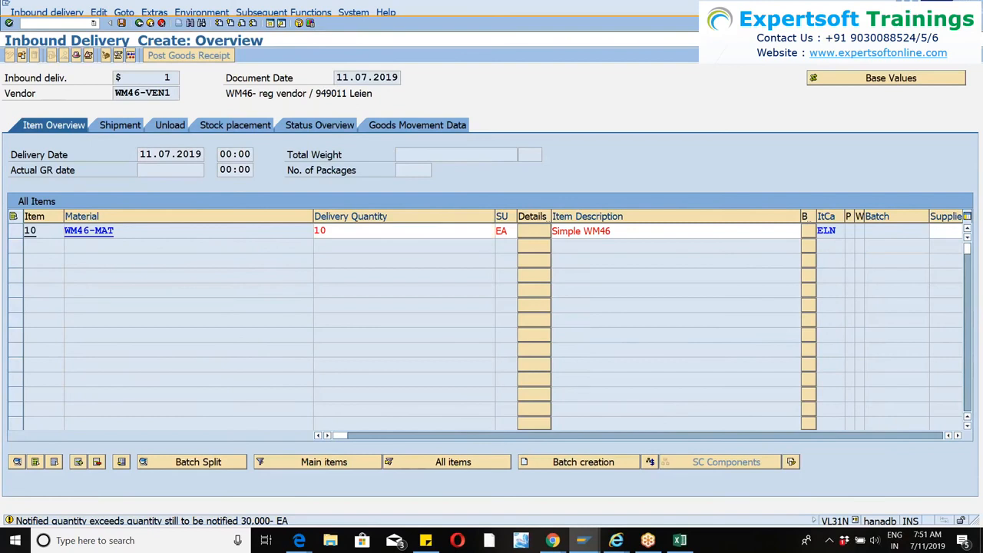
key("Return")
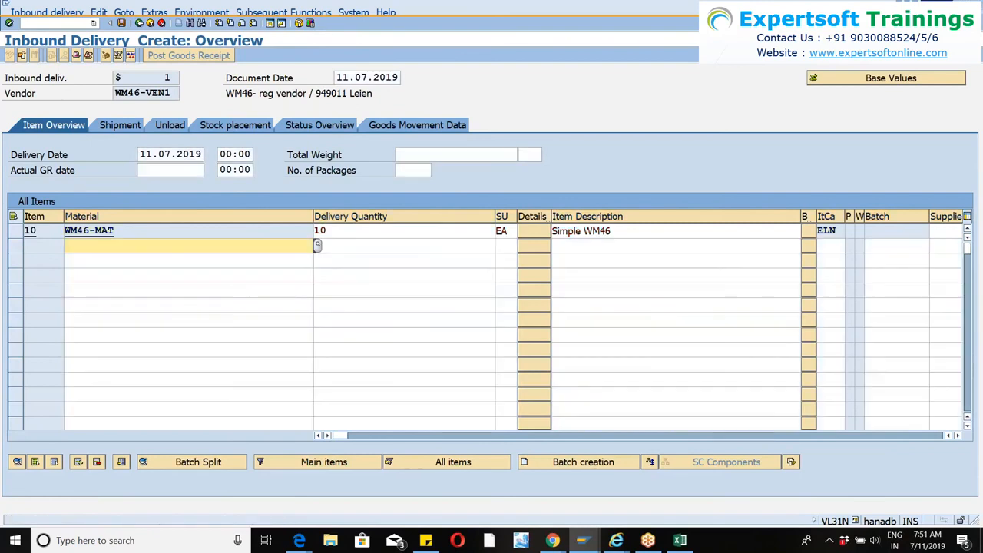
Check the plant and storage location of item 10, select it, and open its handling unit packing.
left_click(957, 436)
left_click(958, 435)
left_click(958, 435)
left_click(957, 435)
left_click(958, 435)
left_click(957, 435)
left_click(958, 436)
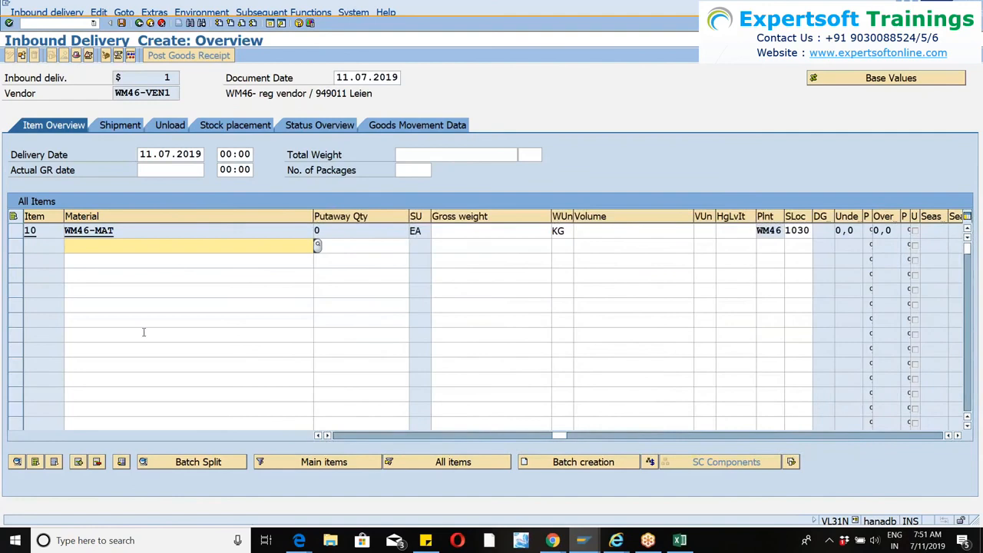
left_click(16, 230)
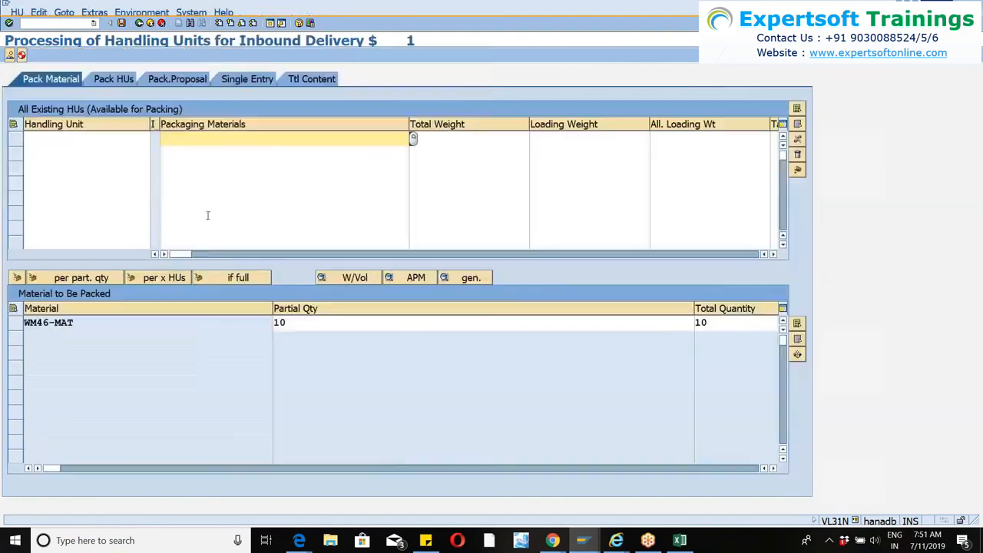
Try to create a handling unit with packaging material WM46-PACK.
left_click(200, 139)
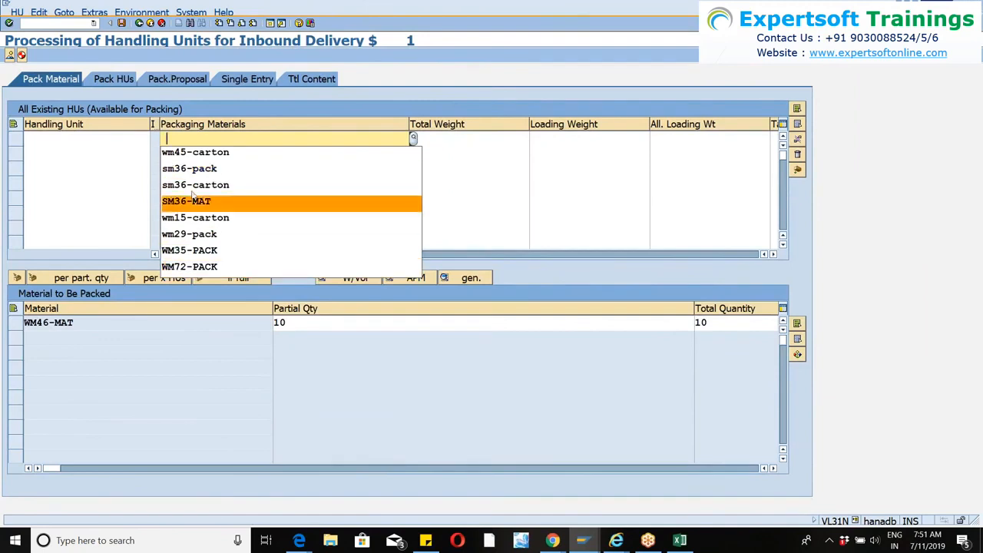
left_click(183, 140)
type("wm46")
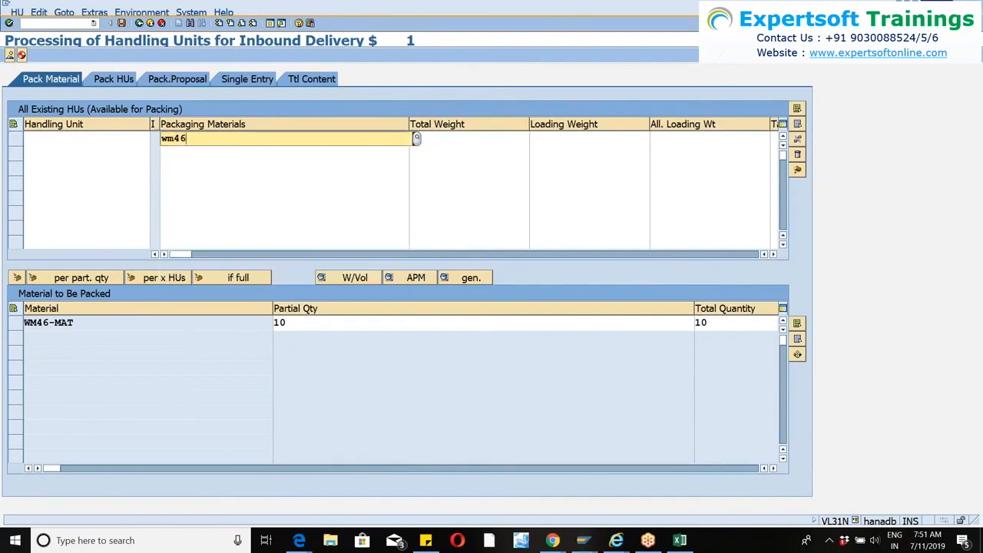
type("-pack")
key("Return")
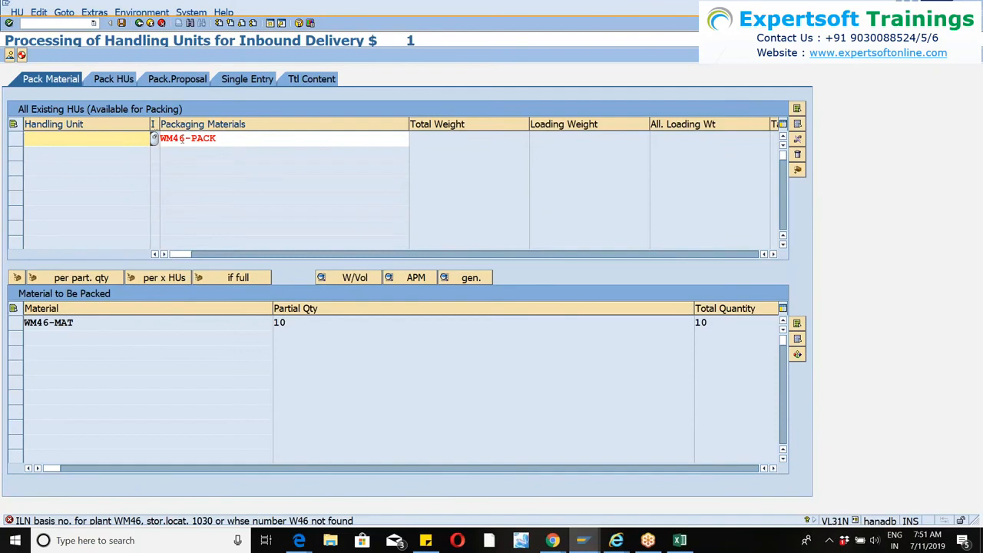
Replace the packaging material with WM46-CARTON and try to create the handling unit.
left_click(230, 138)
key("BackSpace")
key("BackSpace")
key("BackSpace")
key("BackSpace")
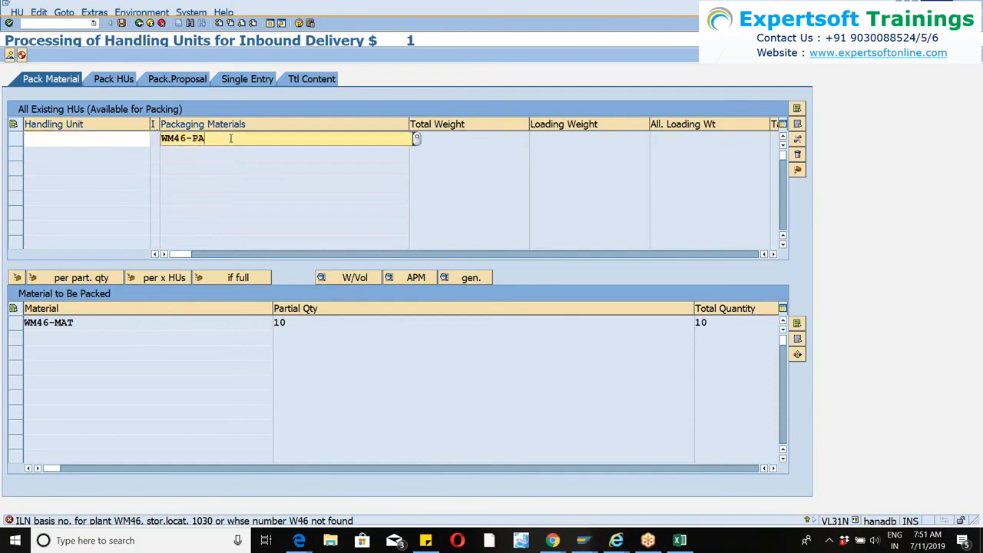
type("carton")
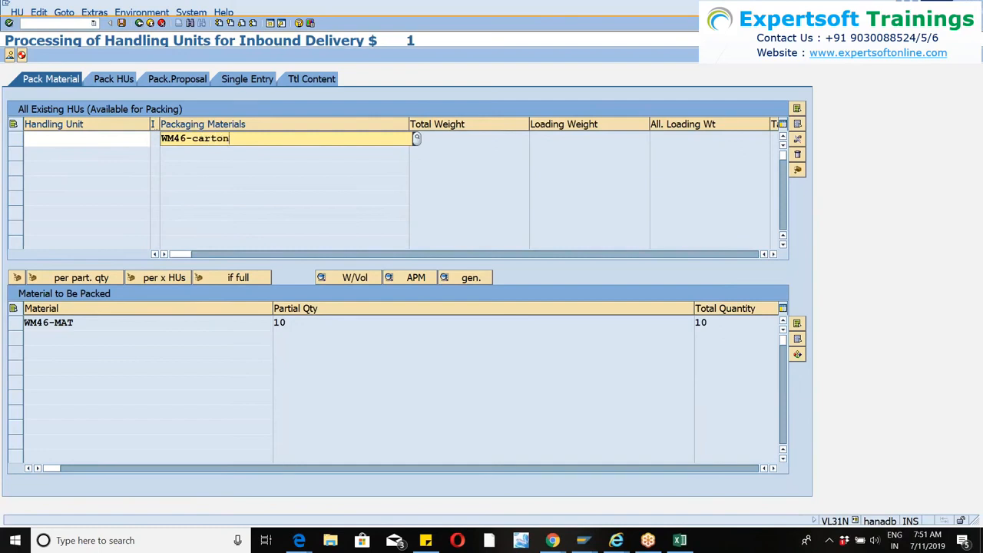
key("Return")
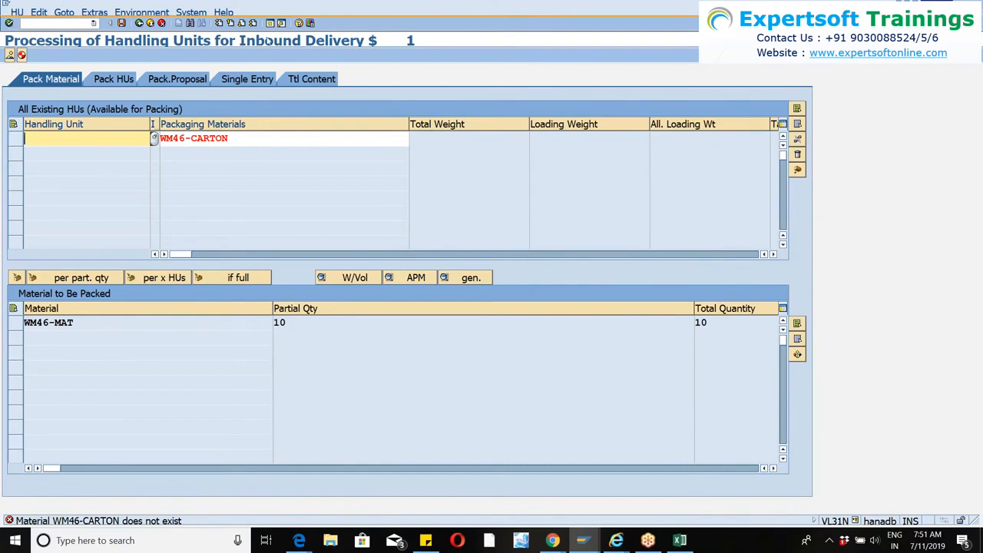
Open a new session and start the warehouse product maintenance transaction /n/scwm/mat1.
left_click(270, 27)
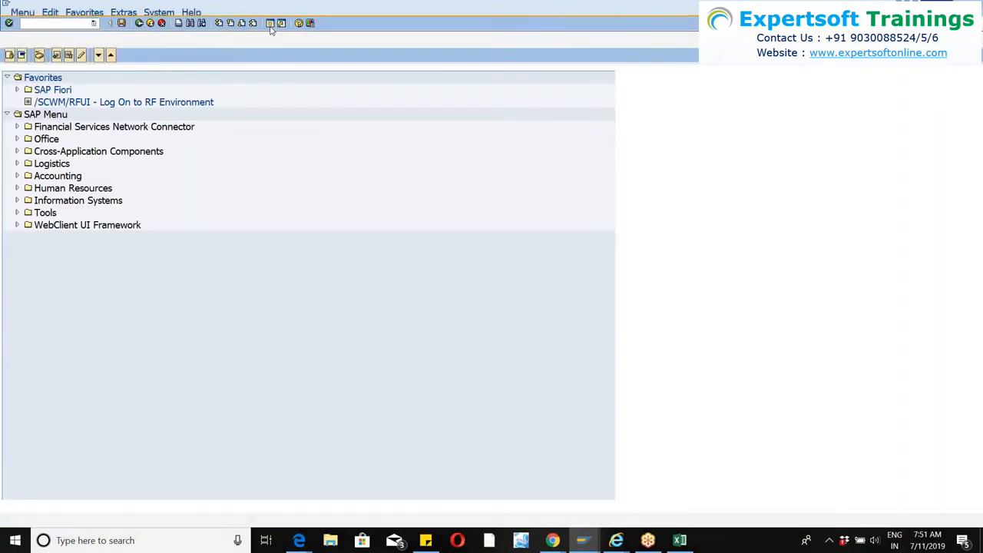
left_click(94, 23)
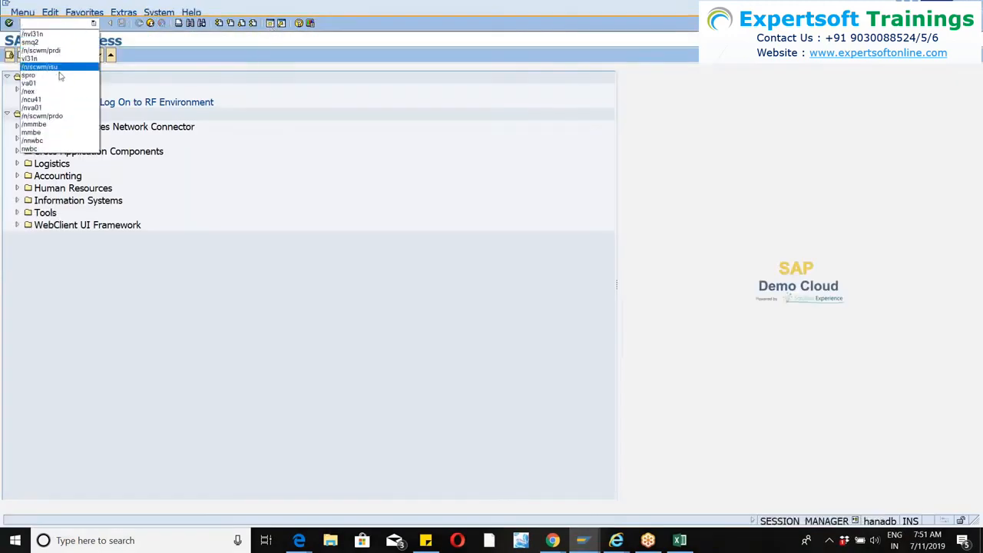
left_click(41, 24)
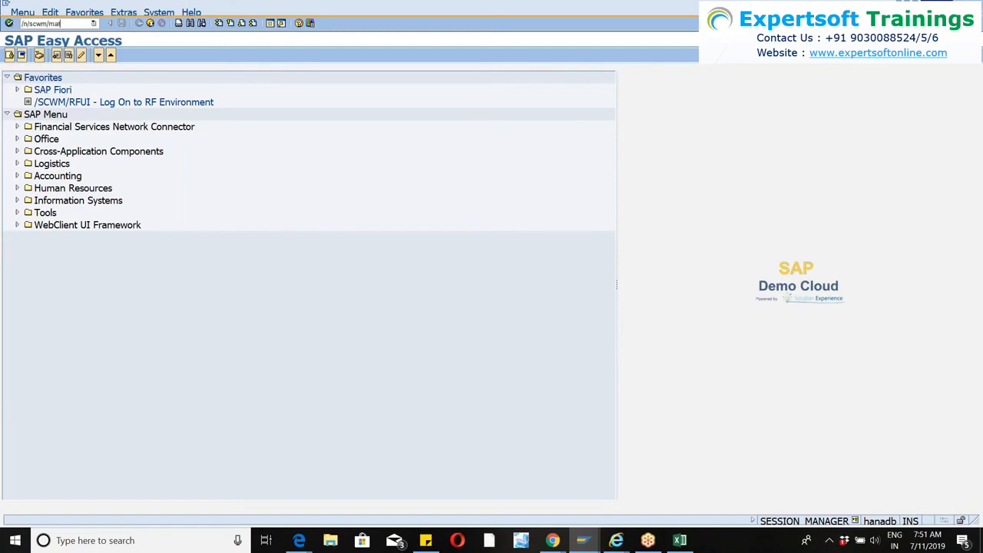
key("Return")
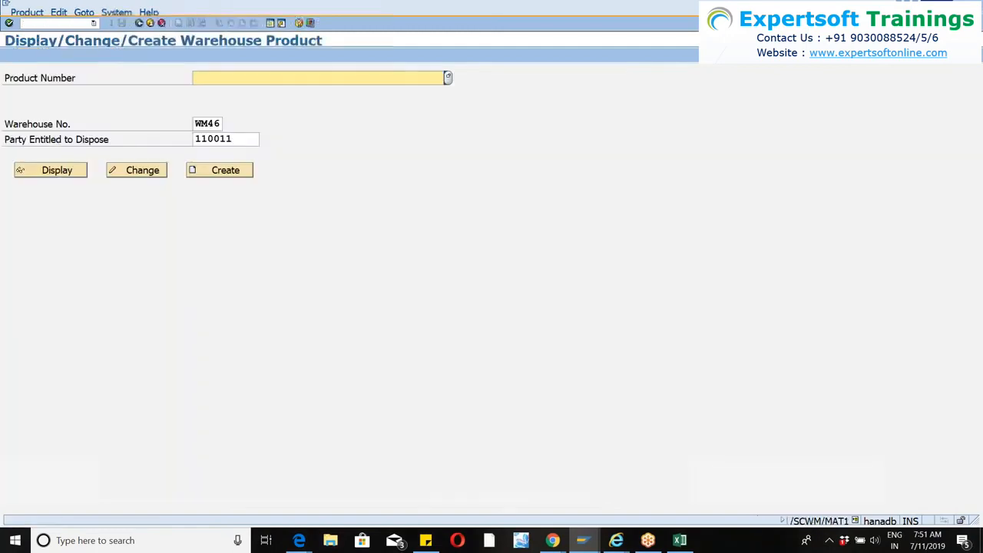
Open warehouse product WM46-PACK for change in warehouse WM46 with party entitled to dispose 110011.
type("wm46")
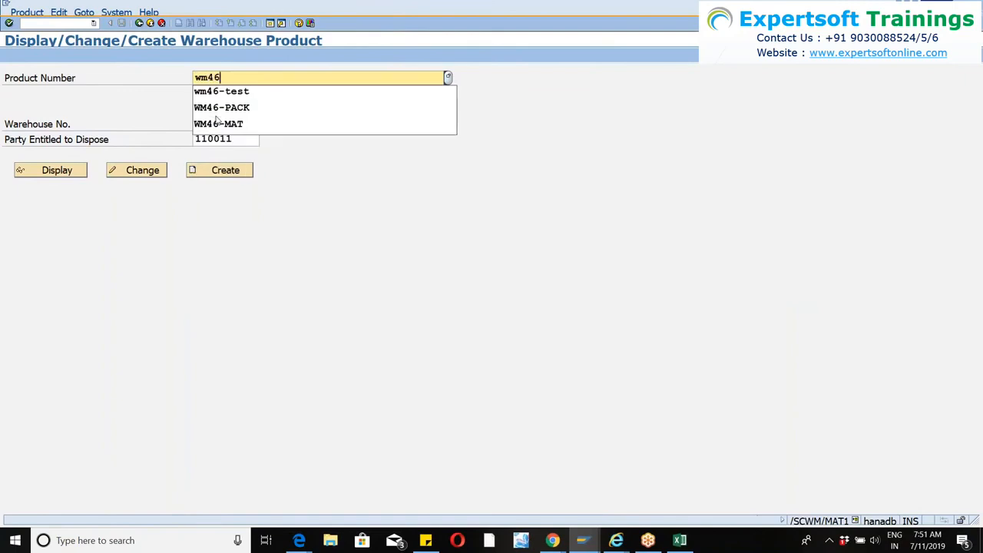
type("-")
key("Down")
key("Down")
key("Return")
key("Return")
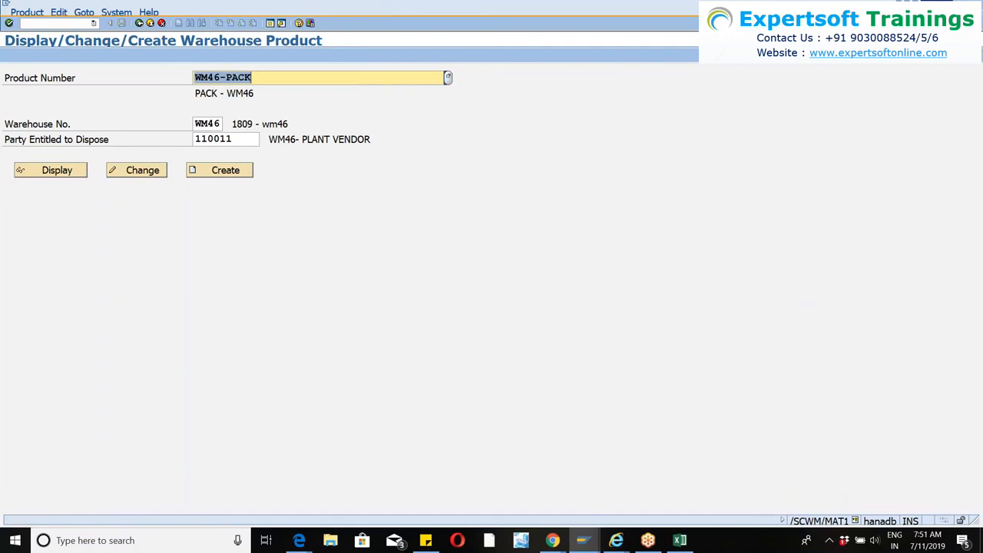
left_click(135, 174)
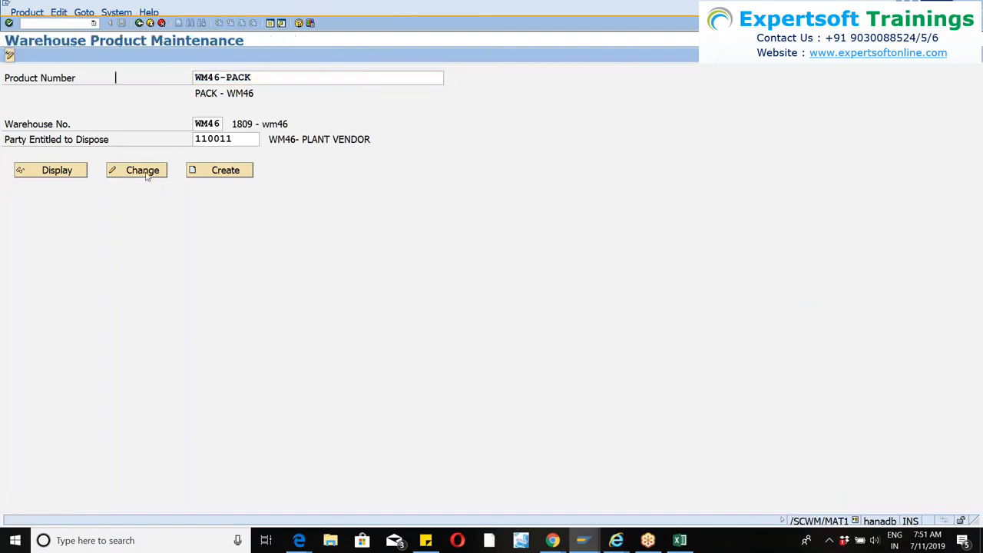
Return to the inbound delivery's packing session and try to create the handling unit with packaging material WM46-PACK.
key("alt+Tab")
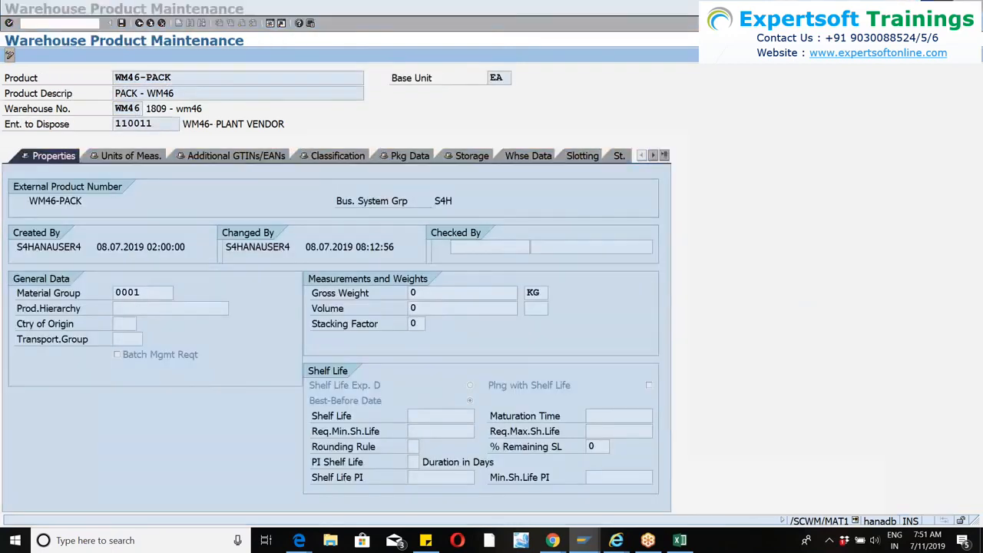
key("alt+Tab")
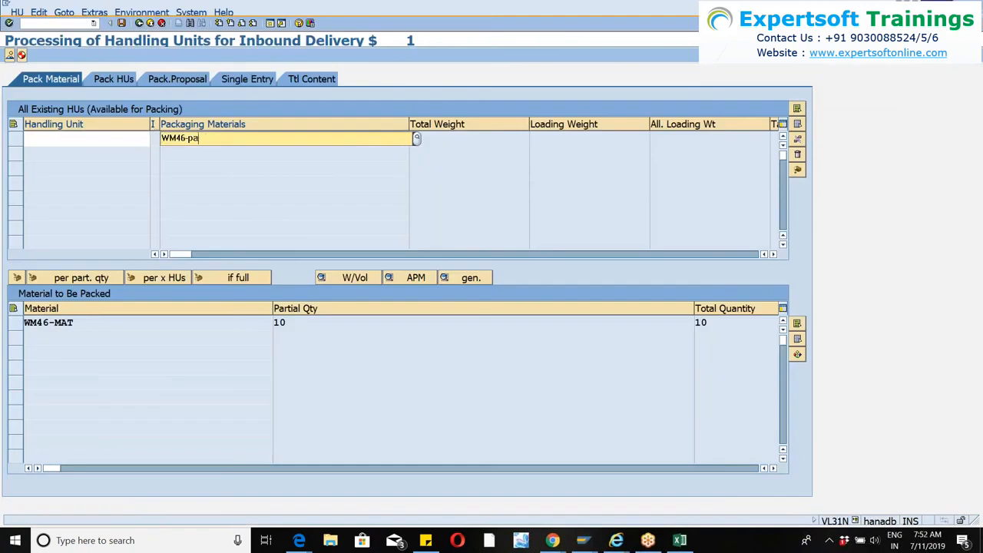
key("Return")
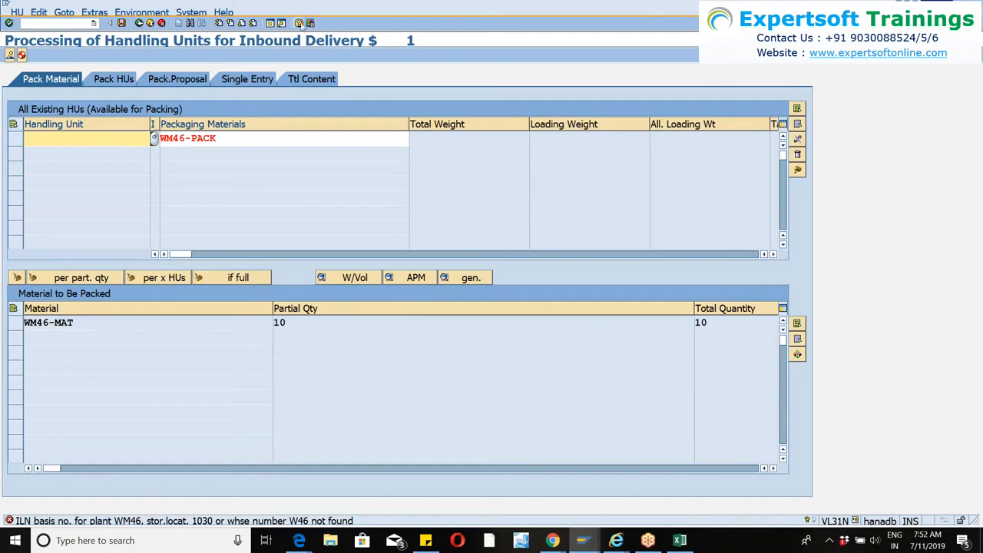
Open a new session, start transaction SPRO, and display the SAP Reference IMG.
left_click(269, 24)
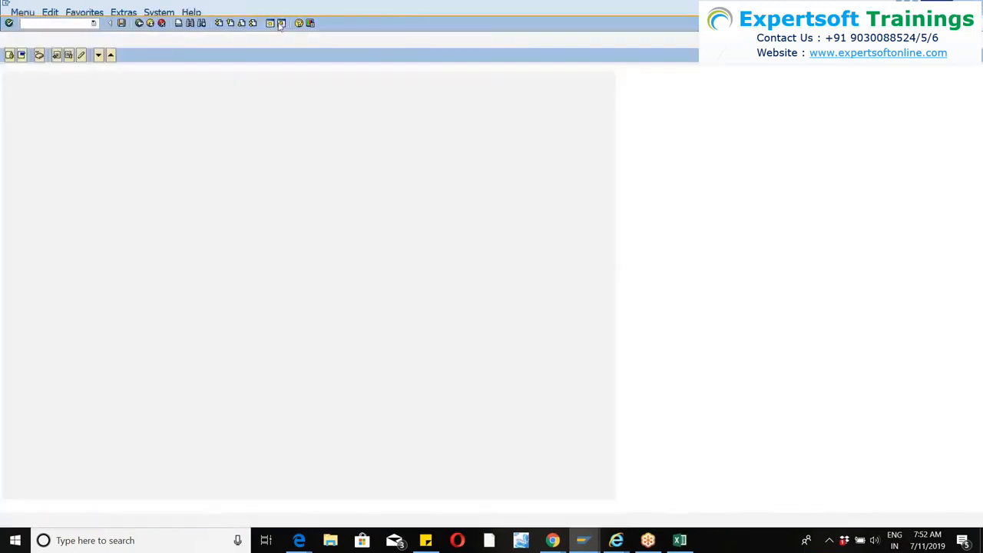
type("spr")
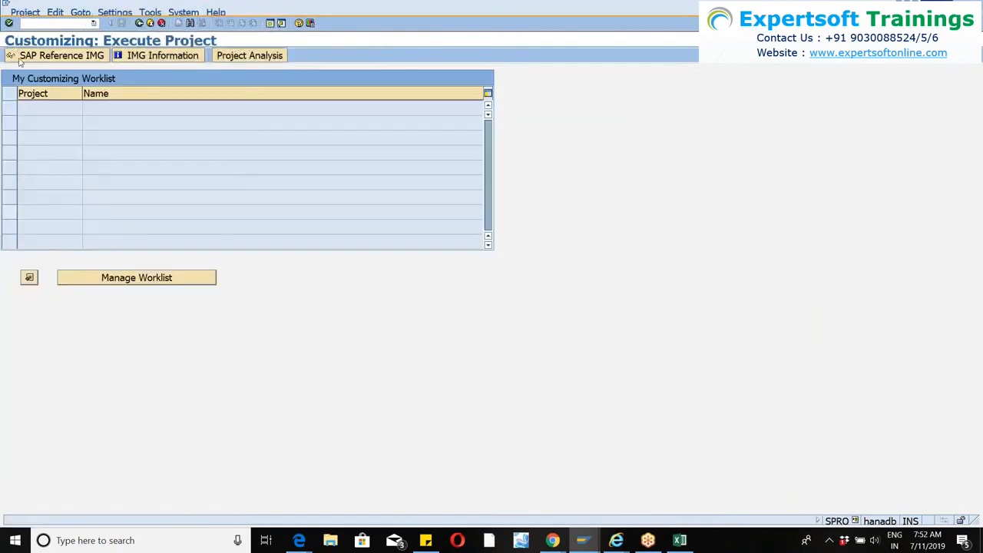
left_click(22, 60)
scroll(93, 196, "down", 1)
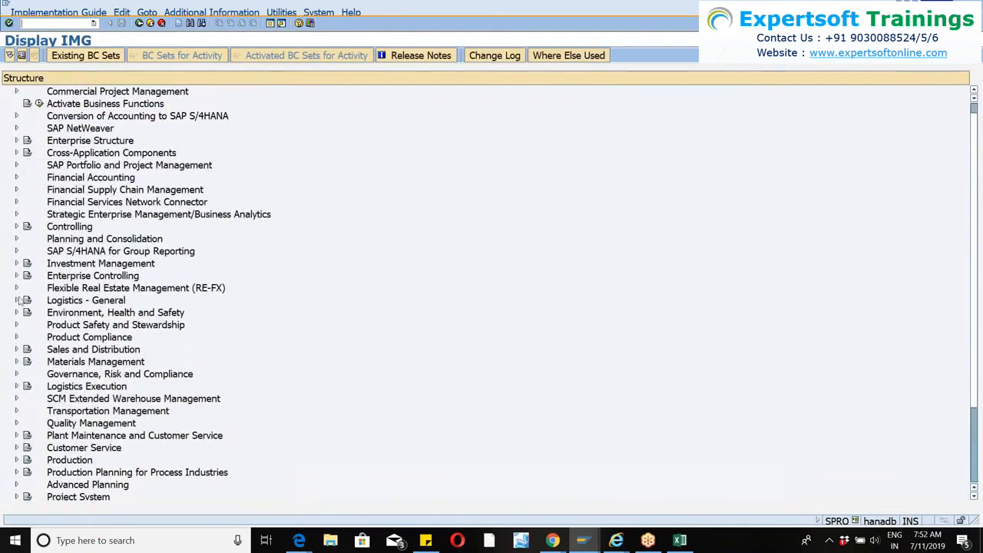
Open the Logistics Execution activity Assign Warehouse Number to Plant and Storage Location under Enterprise Structure's Assignment node.
left_click(16, 141)
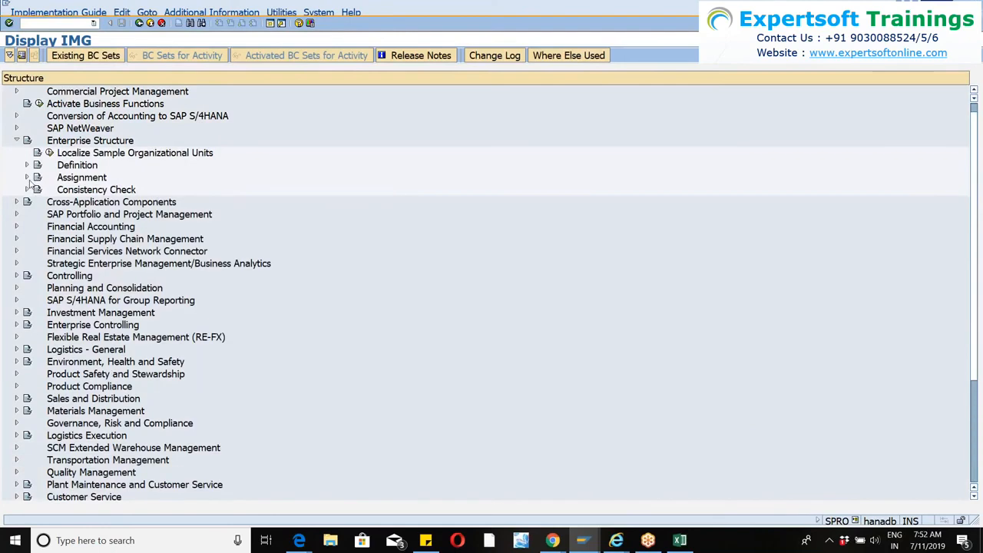
left_click(27, 178)
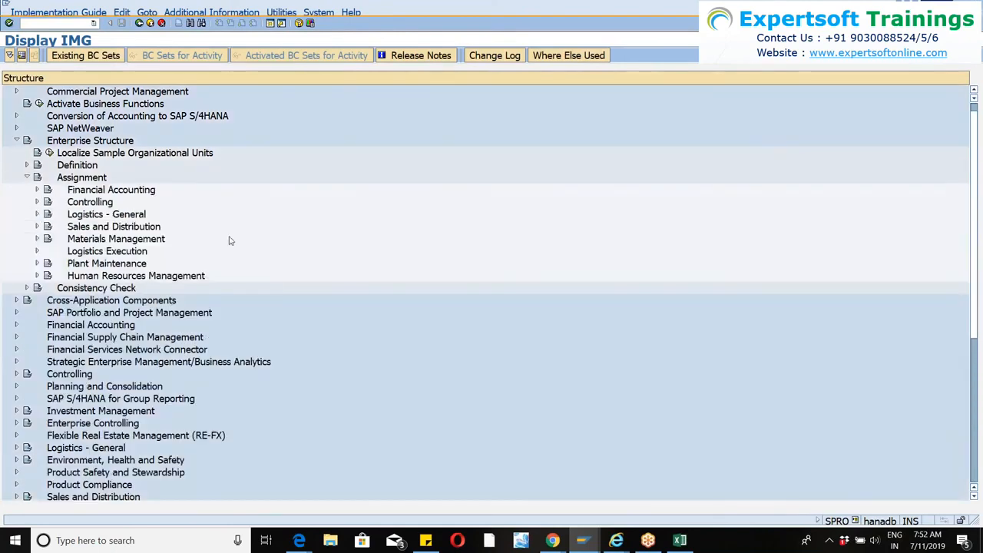
scroll(228, 239, "down", 1)
scroll(205, 236, "up", 1)
scroll(205, 235, "up", 1)
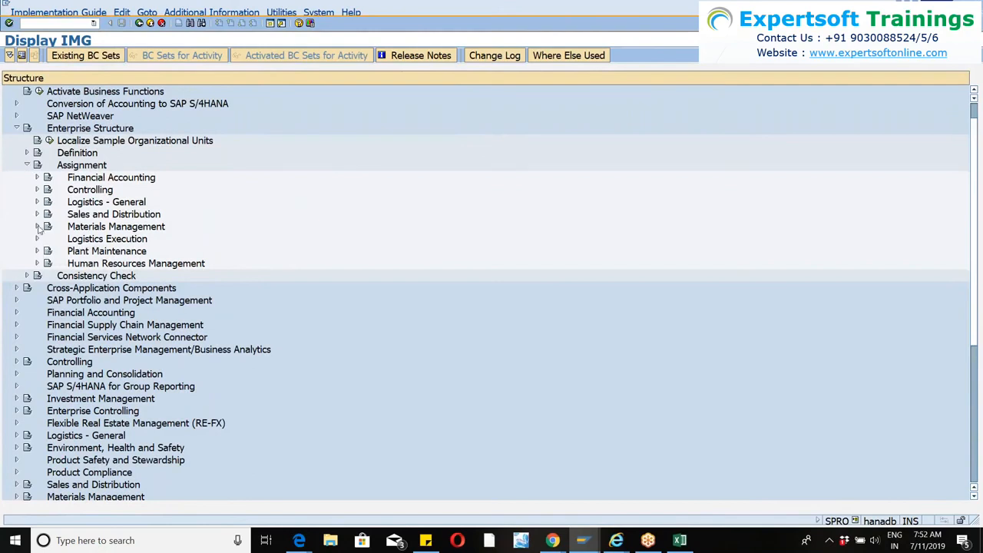
left_click(37, 227)
left_click(38, 228)
left_click(37, 240)
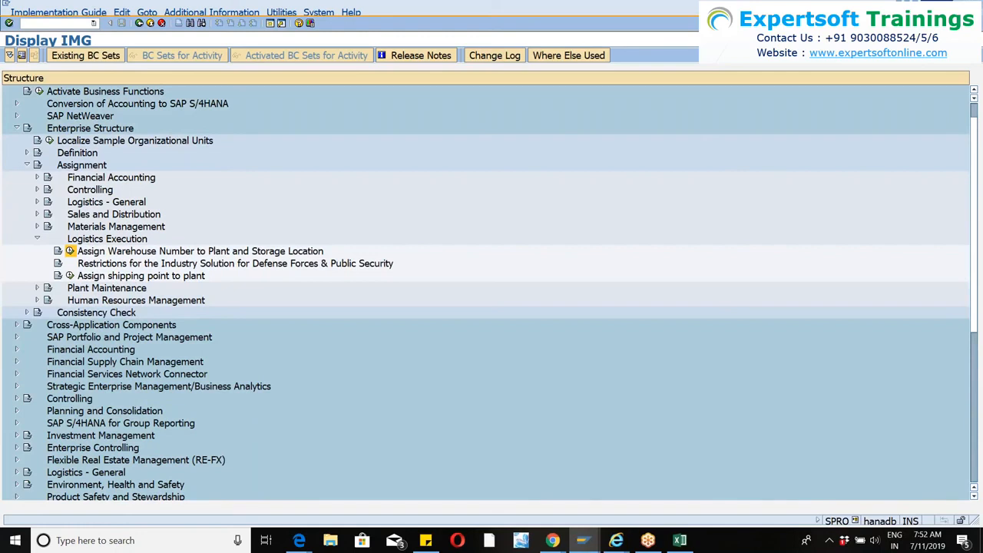
left_click(69, 251)
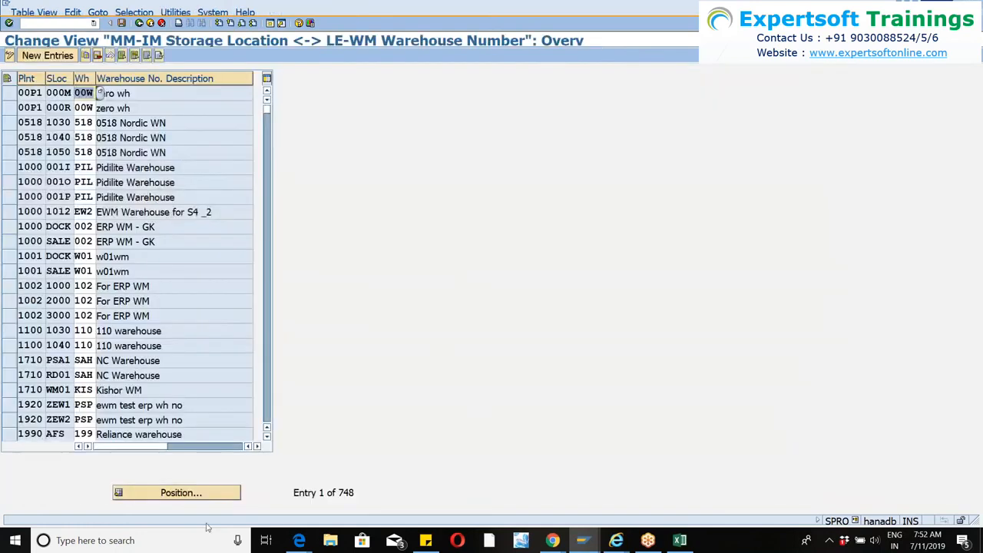
Position the assignment table at plant WM46, check its warehouse number assignments, and save.
left_click(181, 492)
type("w46")
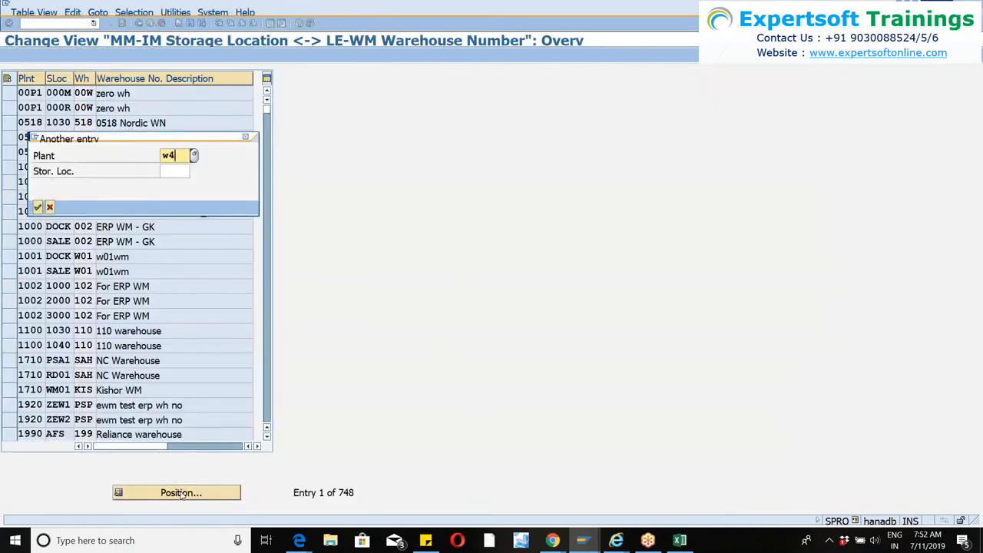
key("BackSpace")
type("m46")
key("Return")
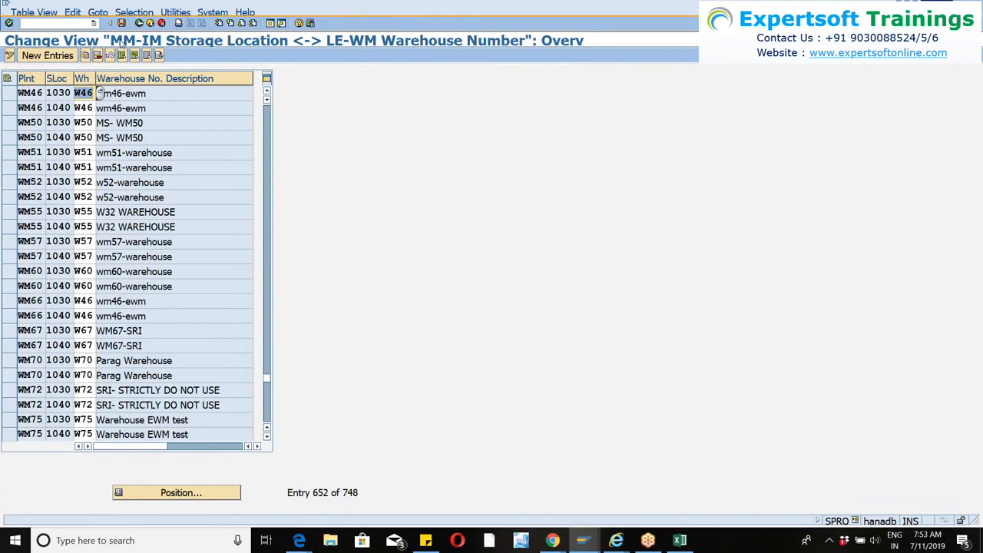
left_click(122, 23)
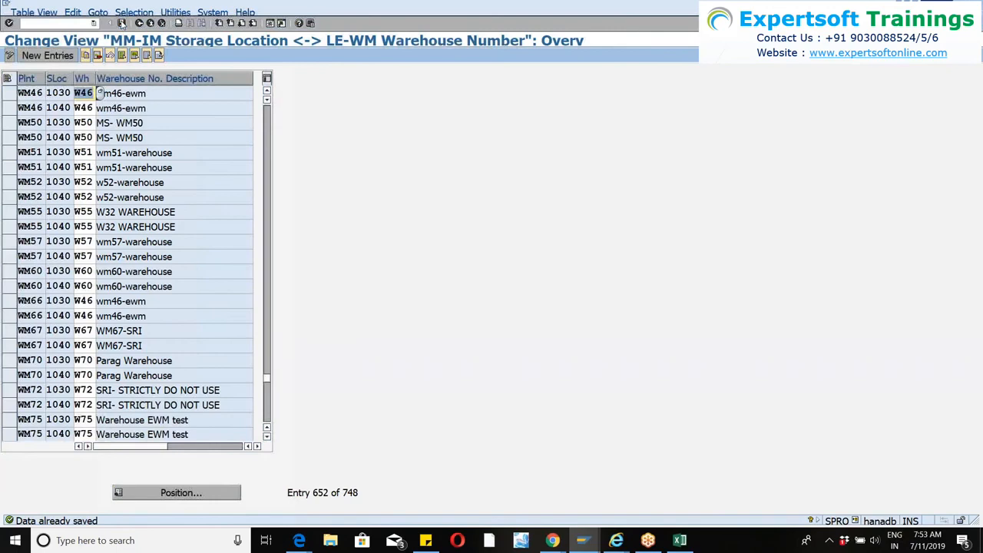
Retry creating the handling unit with WM46-PACK, then read the detailed error help and its Customizing definition.
key("alt+Tab")
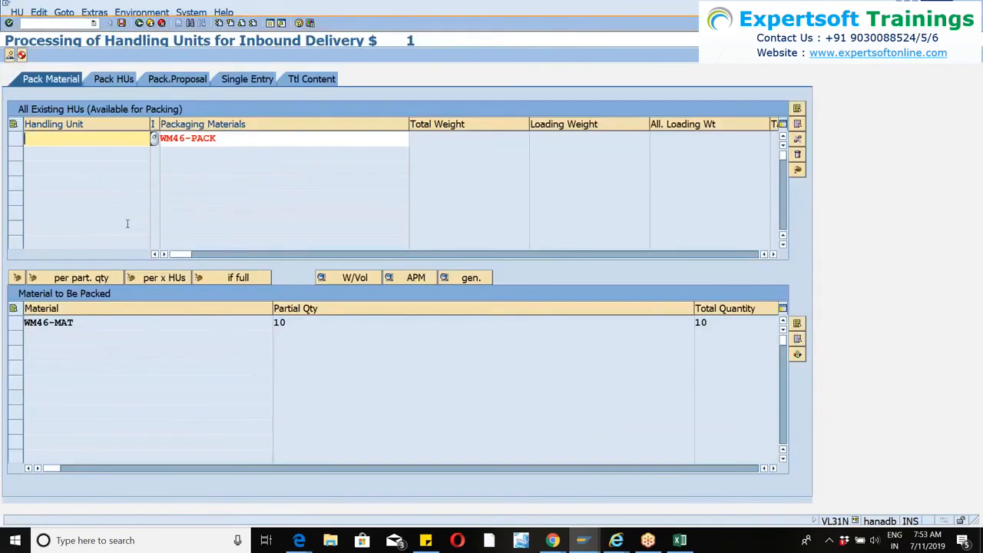
key("Return")
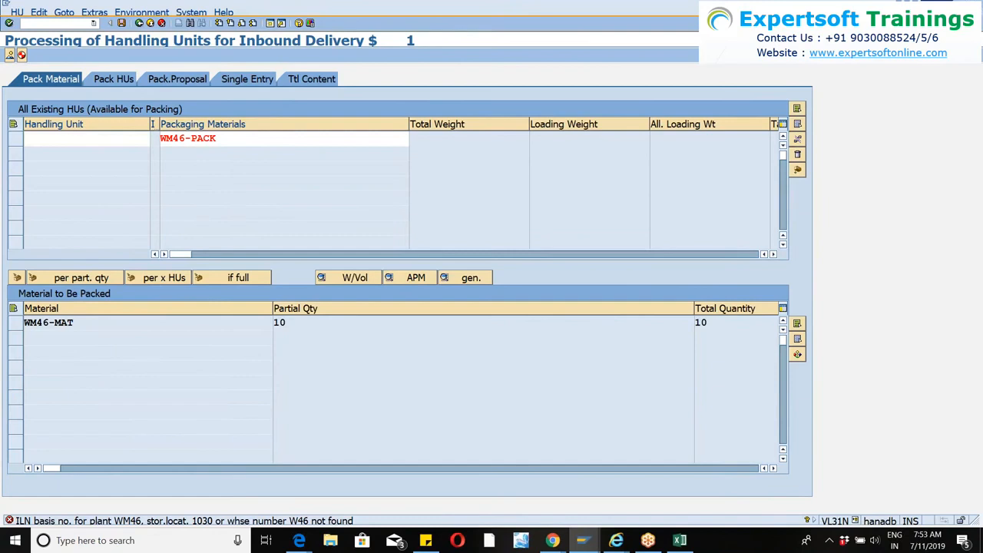
double_click(143, 522)
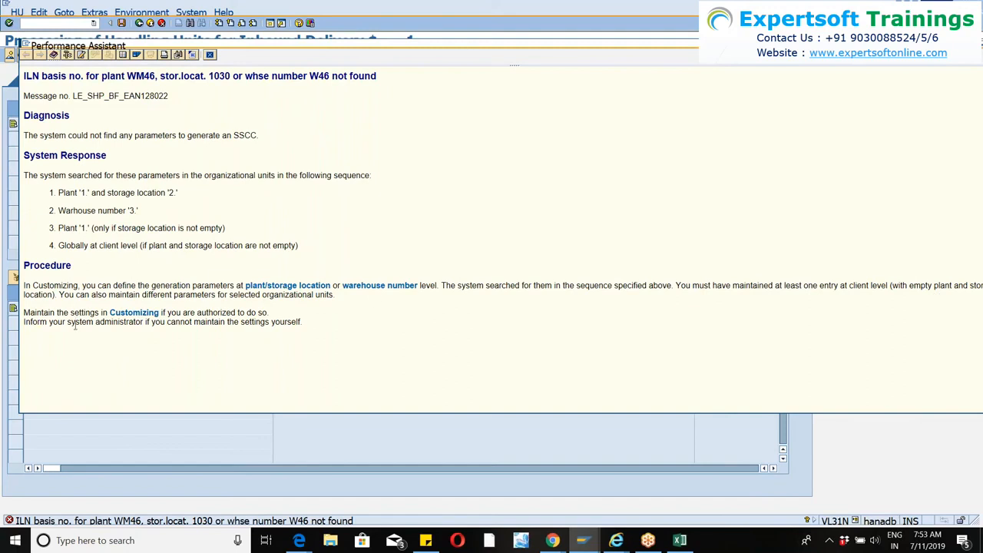
left_click(127, 313)
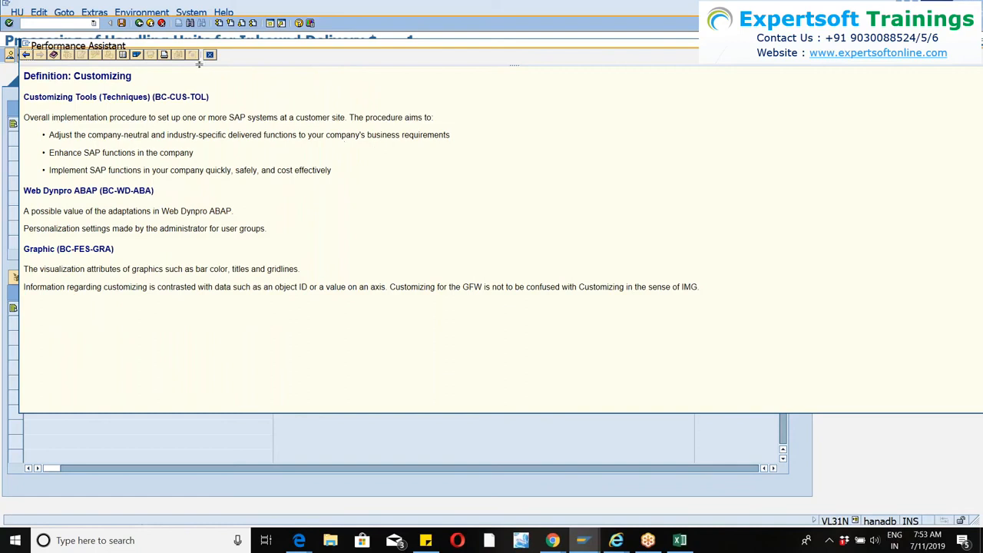
left_click(210, 55)
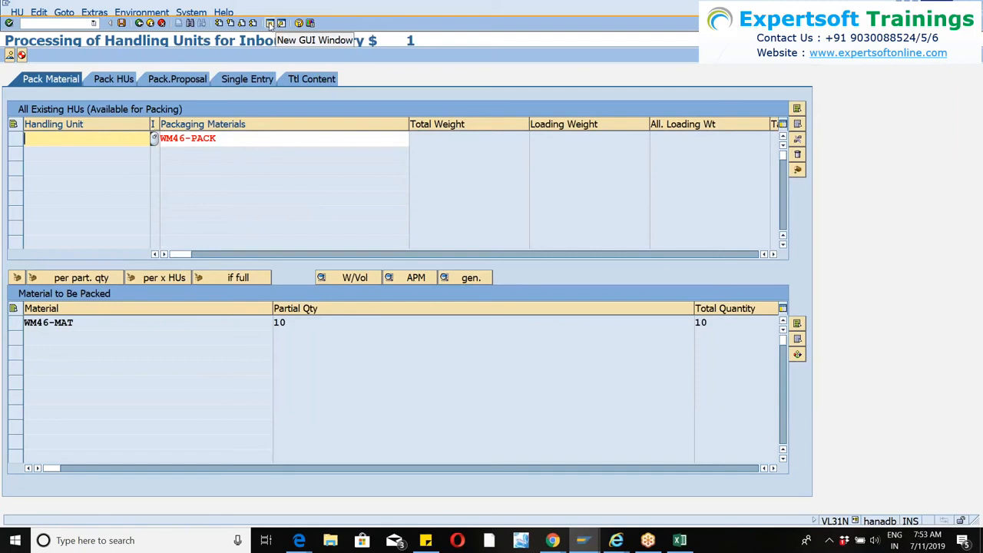
Start SPRO in another new session and display the SAP Reference IMG.
left_click(269, 24)
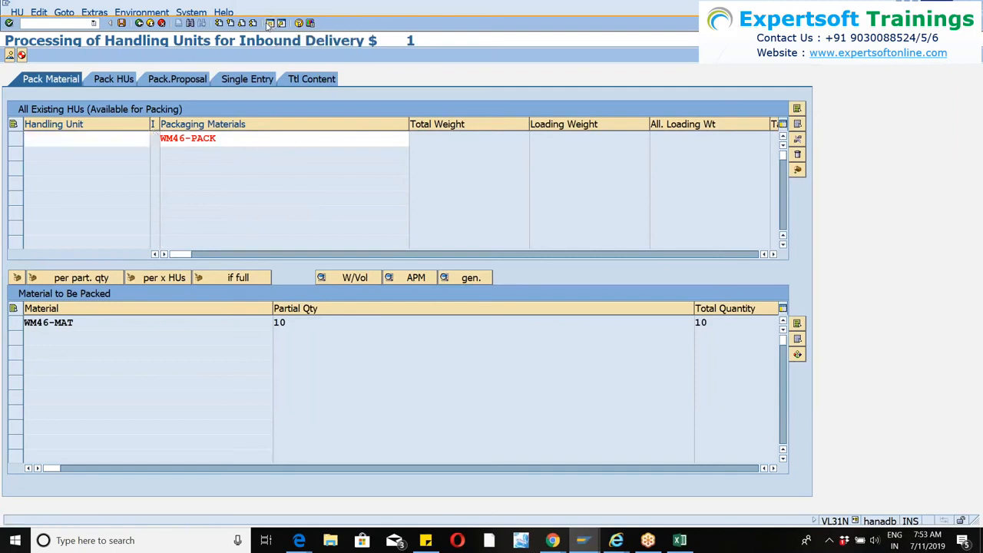
type("spro")
key("Return")
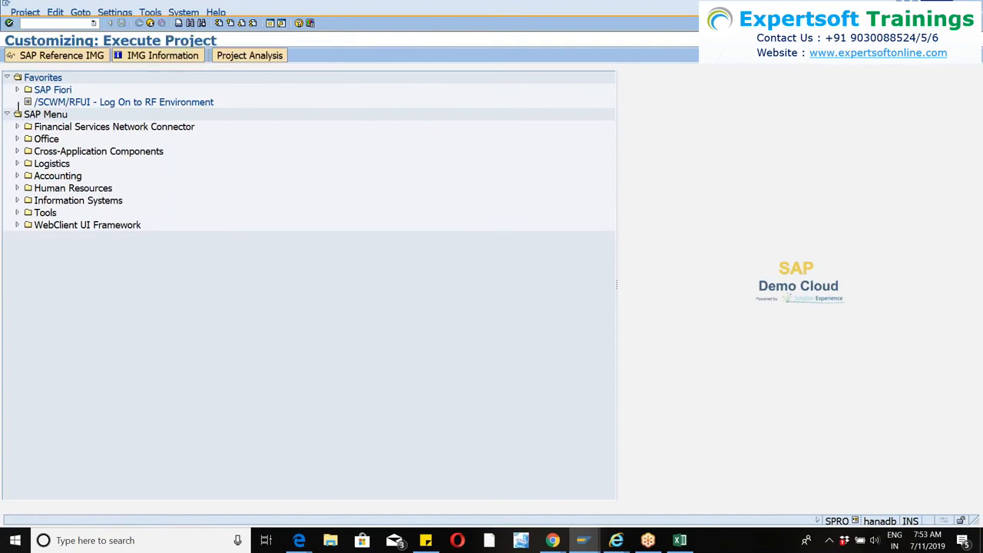
left_click(38, 59)
Open the activity Define Packaging Material Types under Logistics - General, Handling Unit Management, Basics.
scroll(31, 361, "down", 2)
scroll(19, 302, "down", 1)
scroll(19, 302, "up", 1)
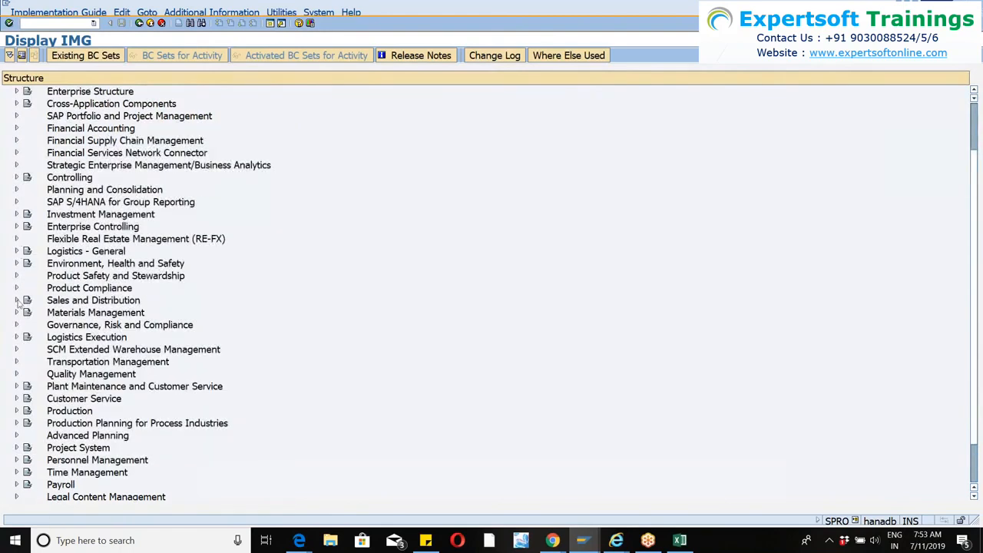
left_click(17, 252)
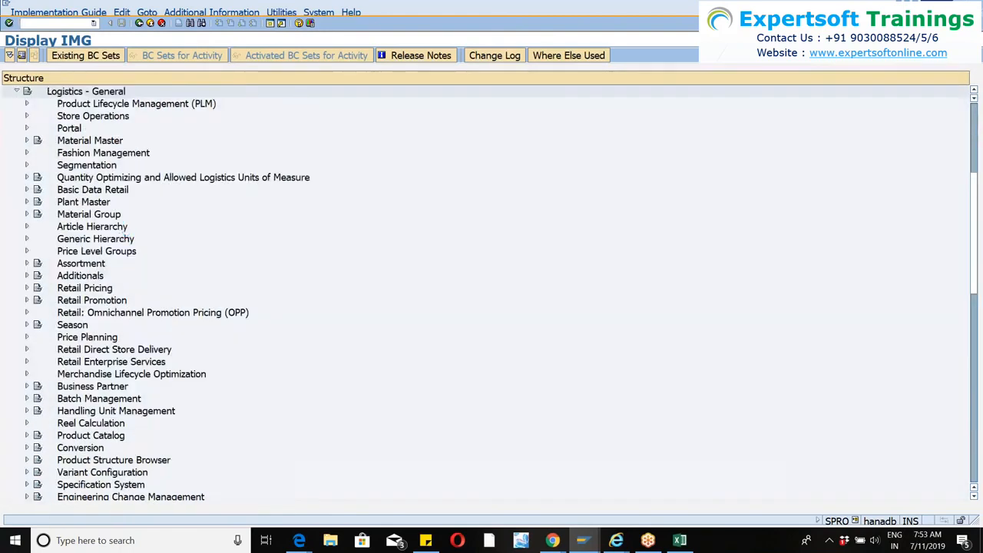
scroll(46, 387, "down", 2)
scroll(46, 388, "down", 1)
left_click(27, 374)
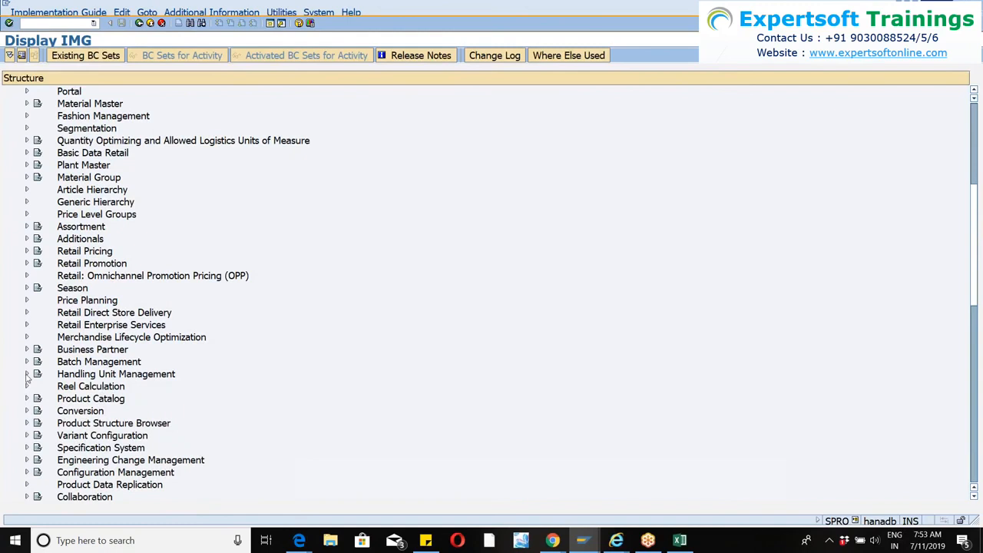
scroll(54, 345, "down", 4)
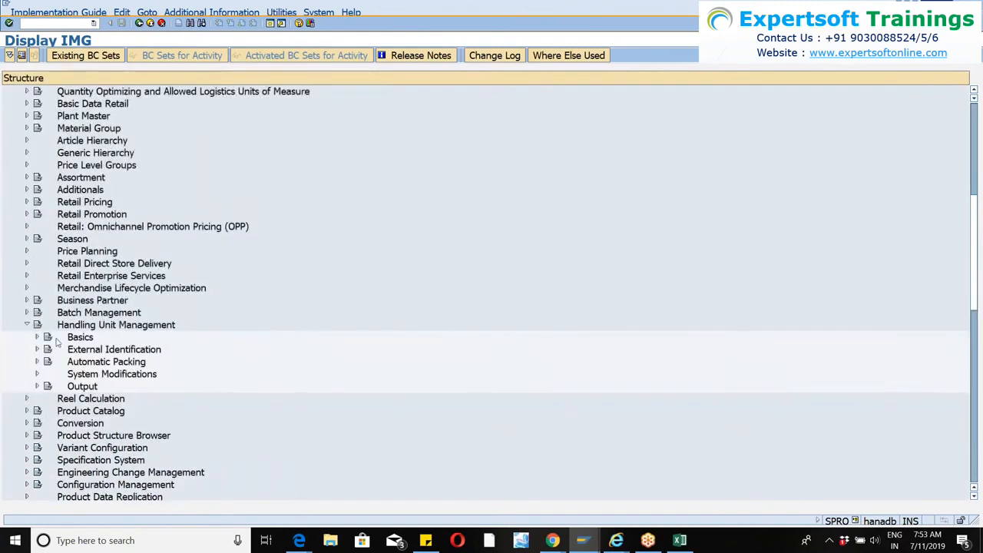
left_click(37, 337)
scroll(84, 291, "down", 1)
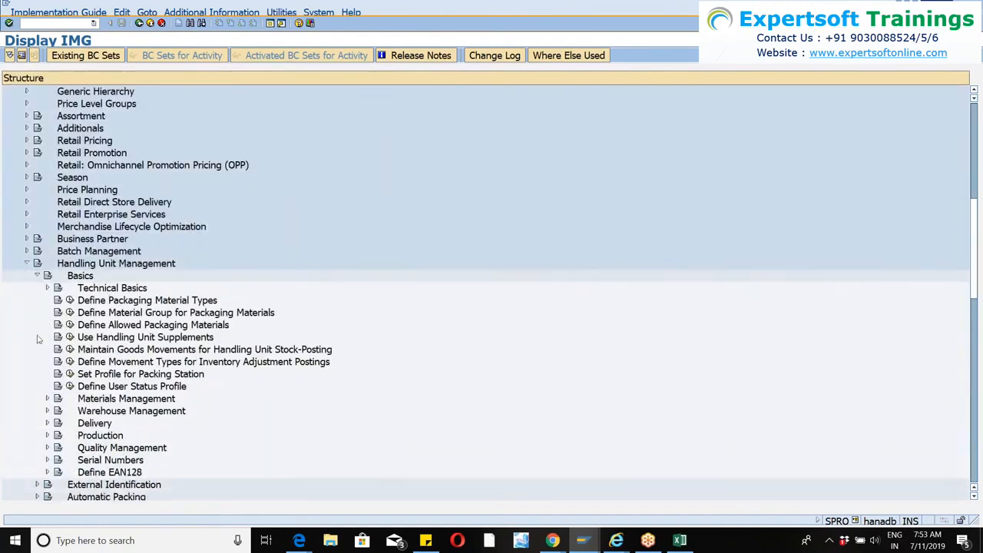
left_click(70, 300)
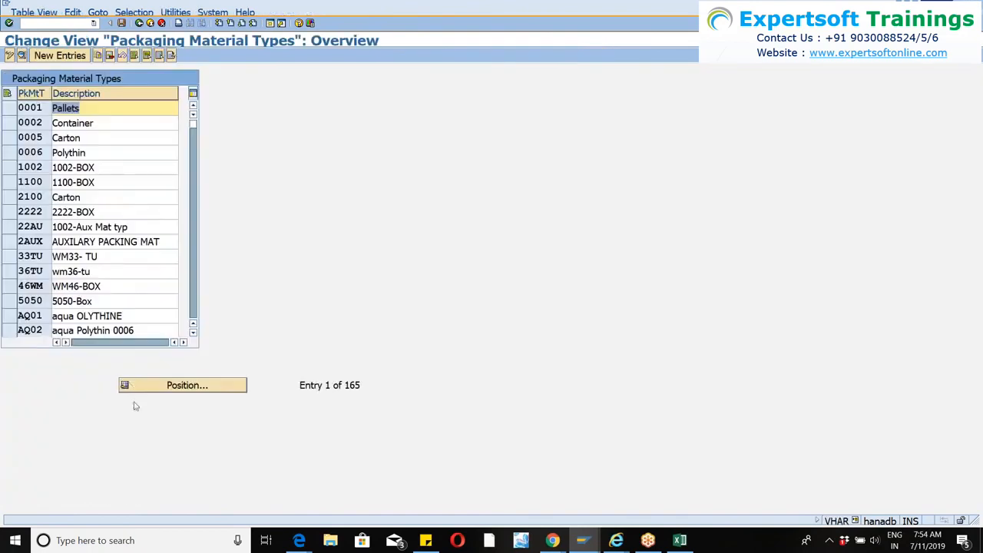
Search the packaging material types for WM46, then locate type 46WM and open its details.
left_click(162, 387)
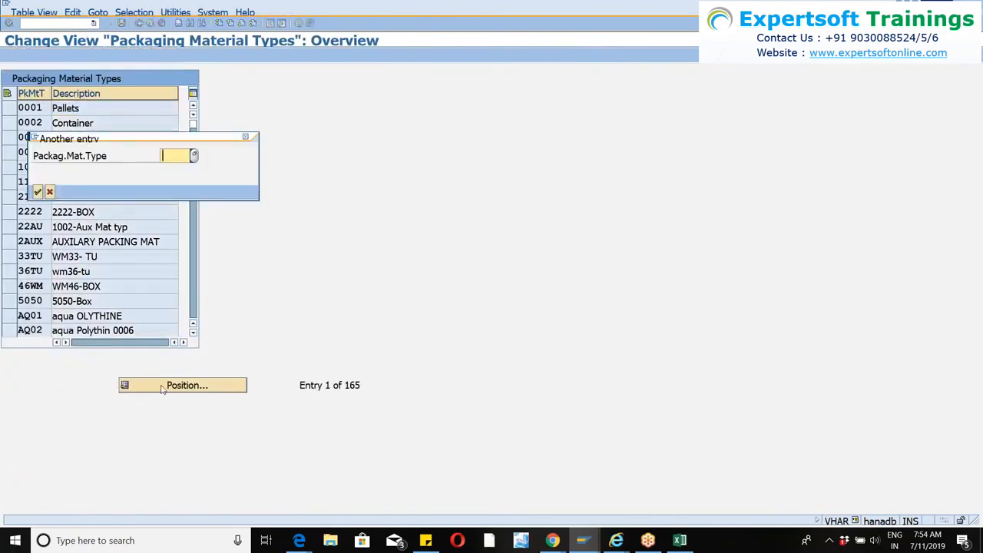
type("wm46")
key("Return")
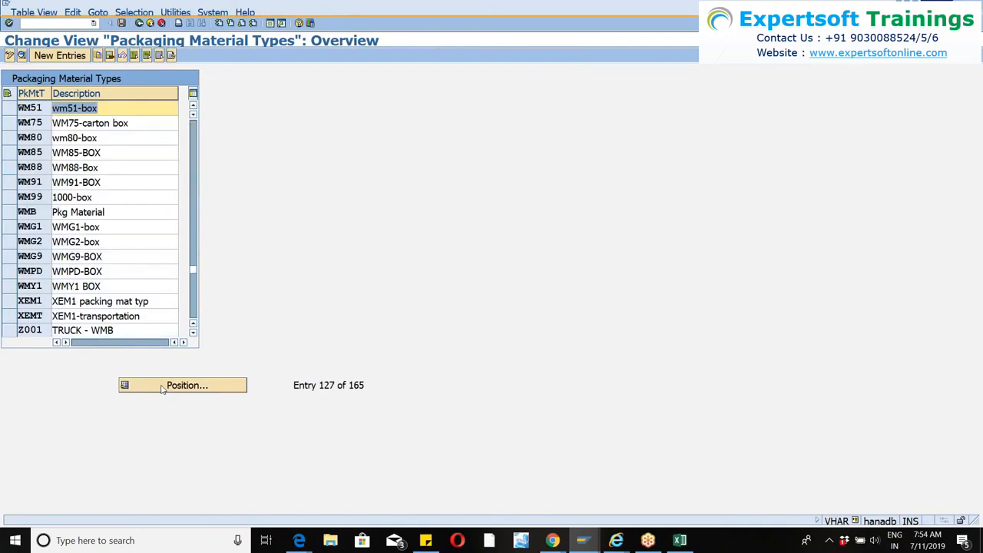
left_click(162, 385)
type("46wm")
key("Return")
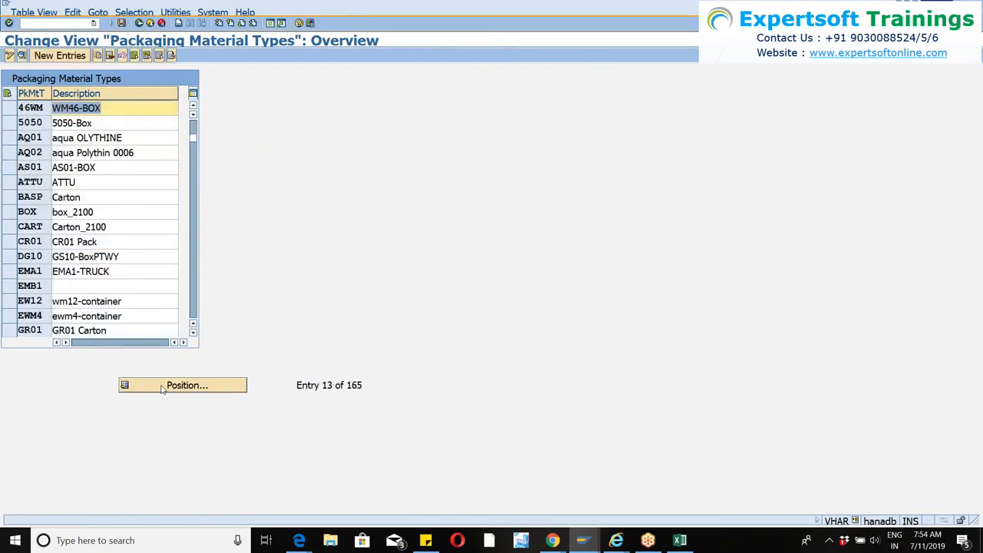
left_click(8, 108)
left_click(22, 56)
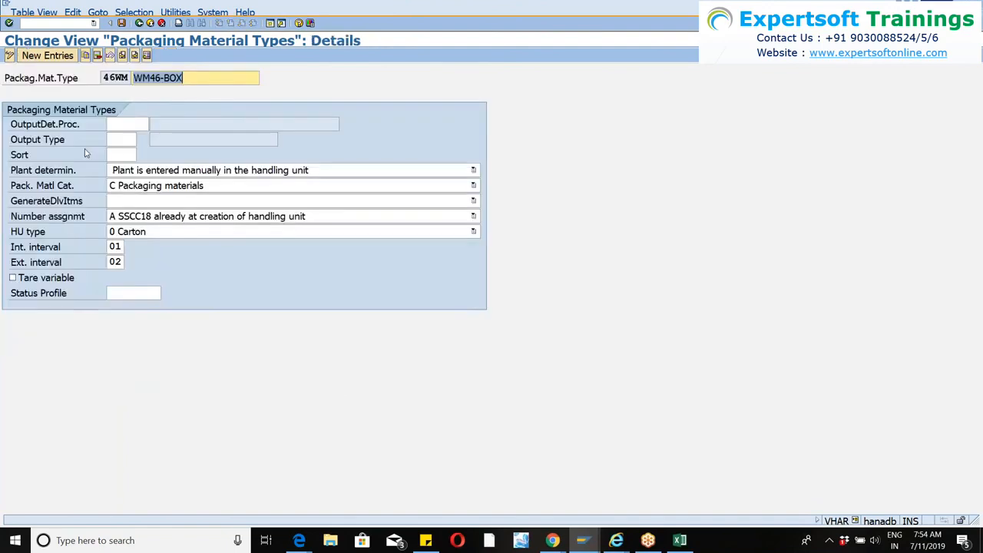
Set number assignment of packaging material type 46WM to B Number range interval 'HU_VEKP' and save it in the Customizing request.
left_click(265, 218)
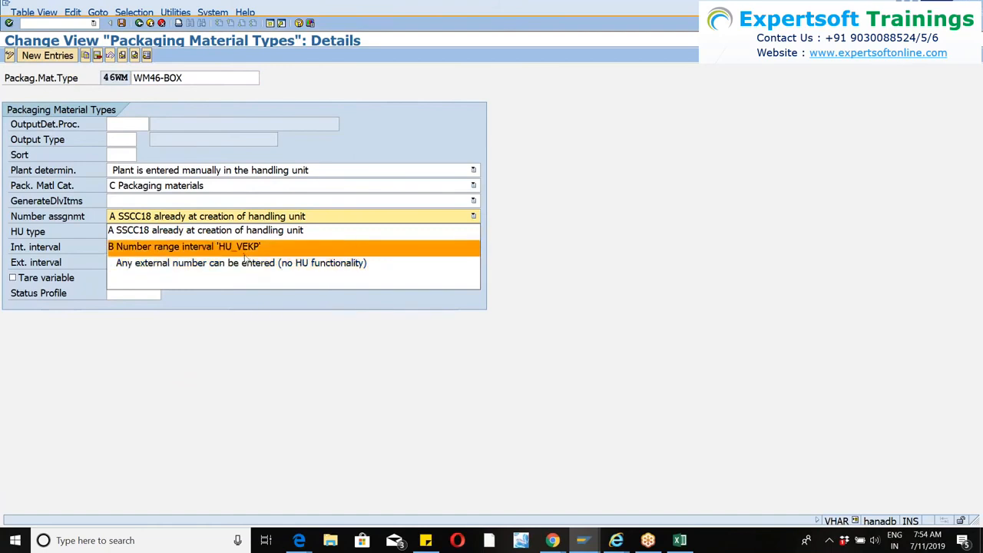
left_click(241, 249)
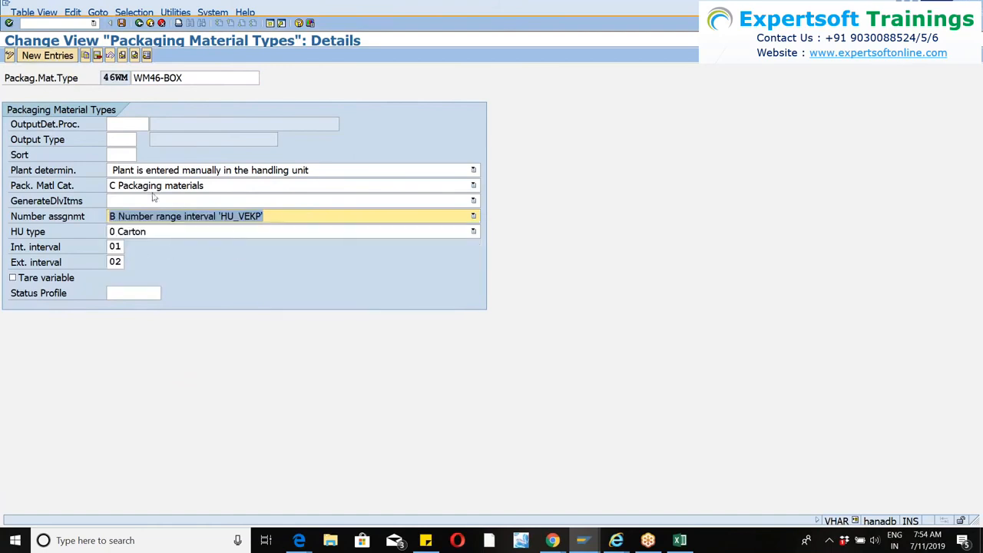
left_click(122, 23)
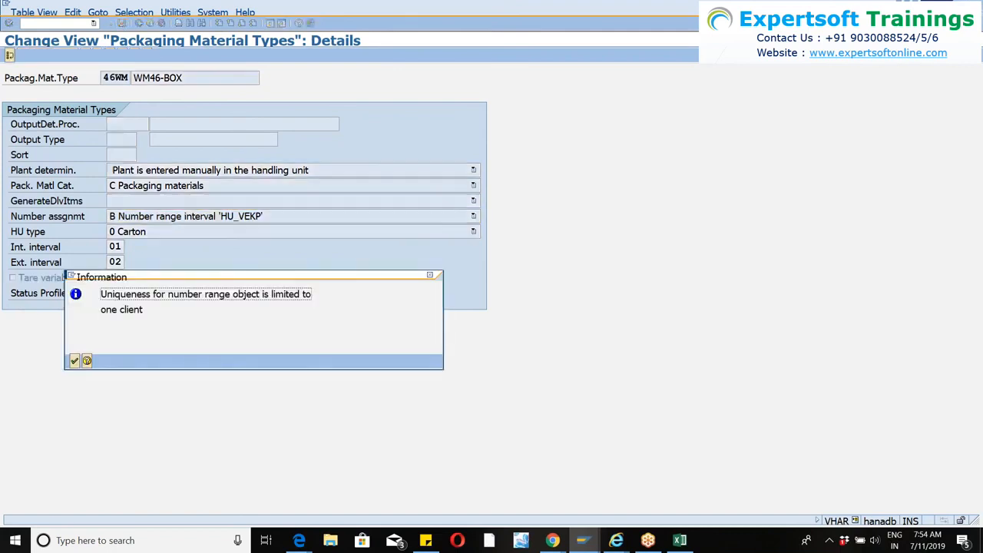
left_click(73, 361)
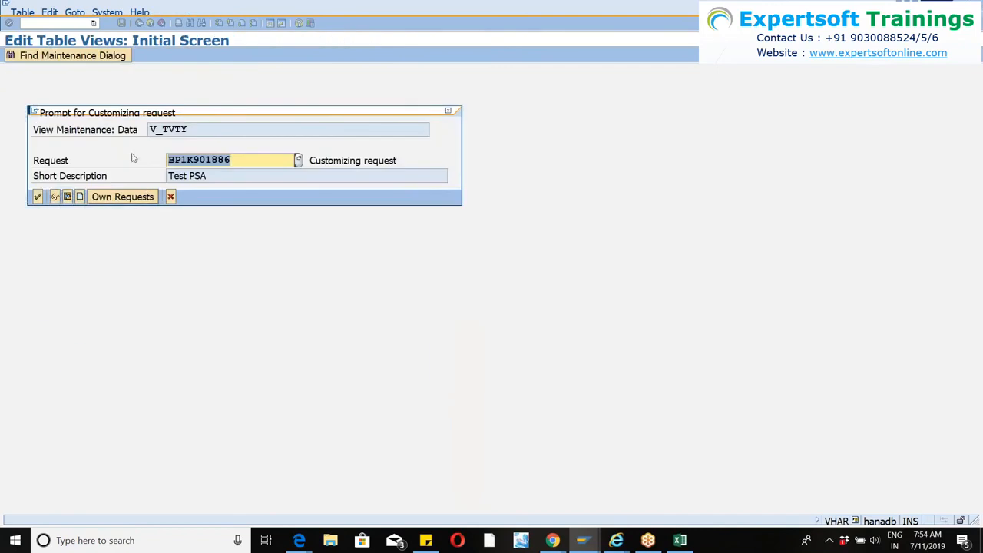
left_click(37, 197)
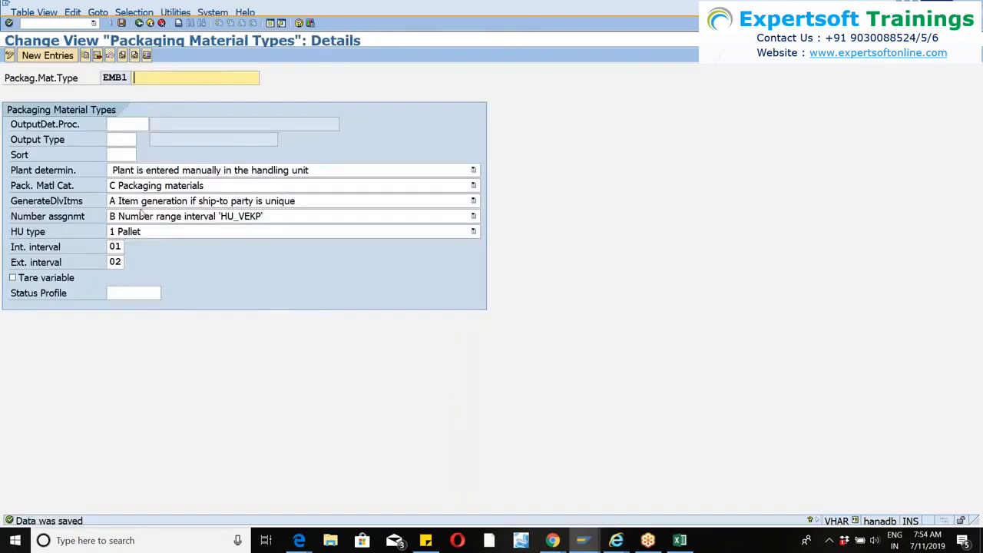
Leave the EMB1 details, recheck the saved details of packaging material type 46WM, and return to the IMG structure.
left_click(138, 24)
left_click(160, 25)
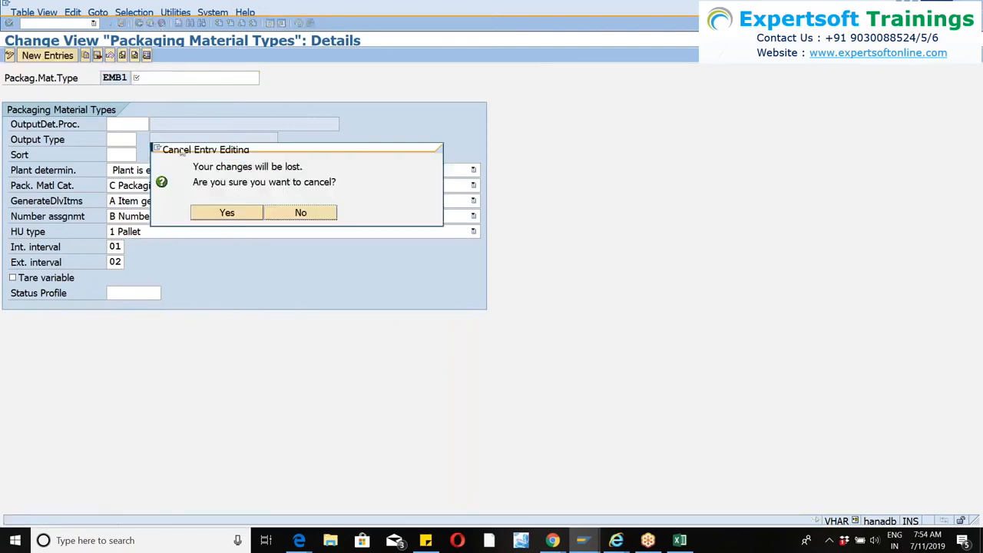
left_click(233, 211)
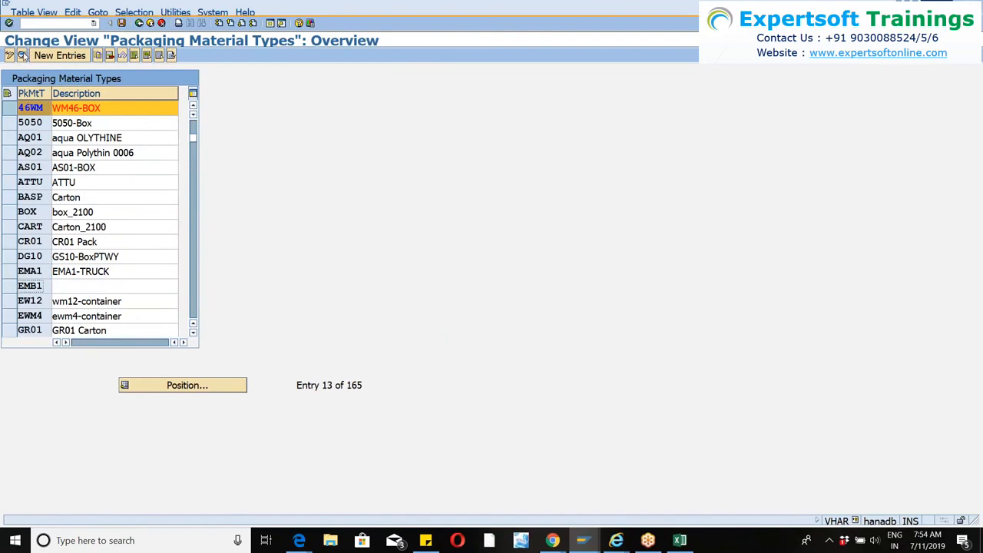
left_click(21, 55)
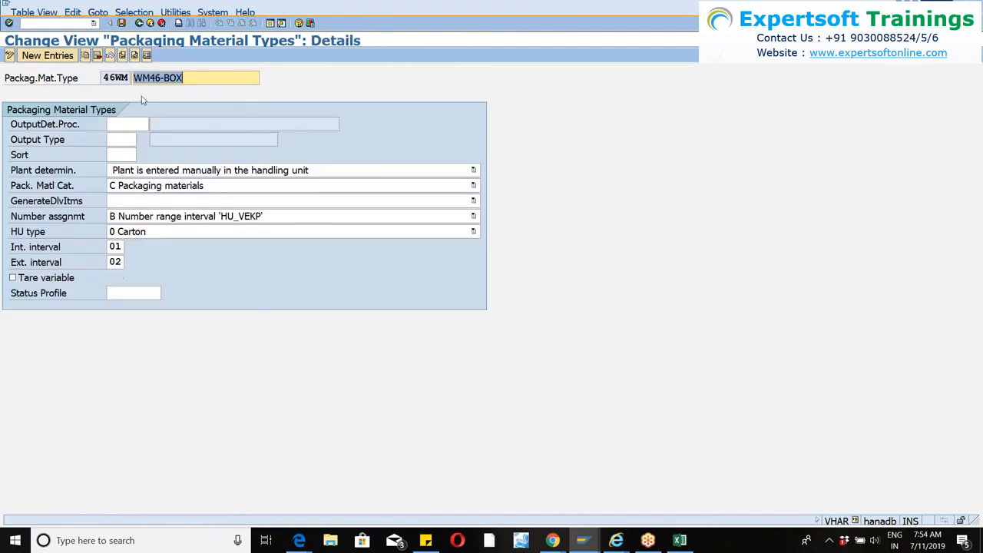
left_click(139, 23)
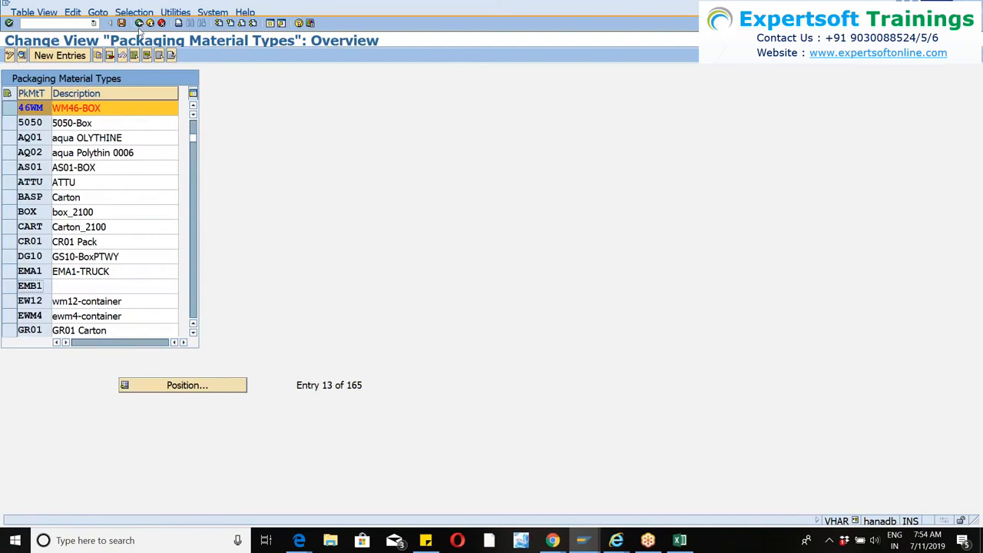
left_click(139, 23)
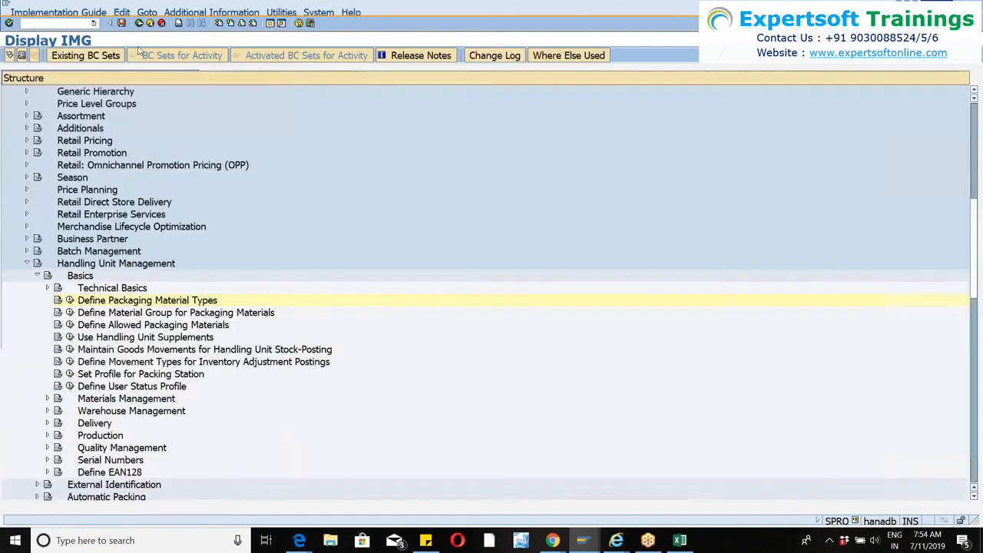
Open Define Material Group for Packaging Materials and look for the material group belonging to WM46-PACK.
left_click(70, 312)
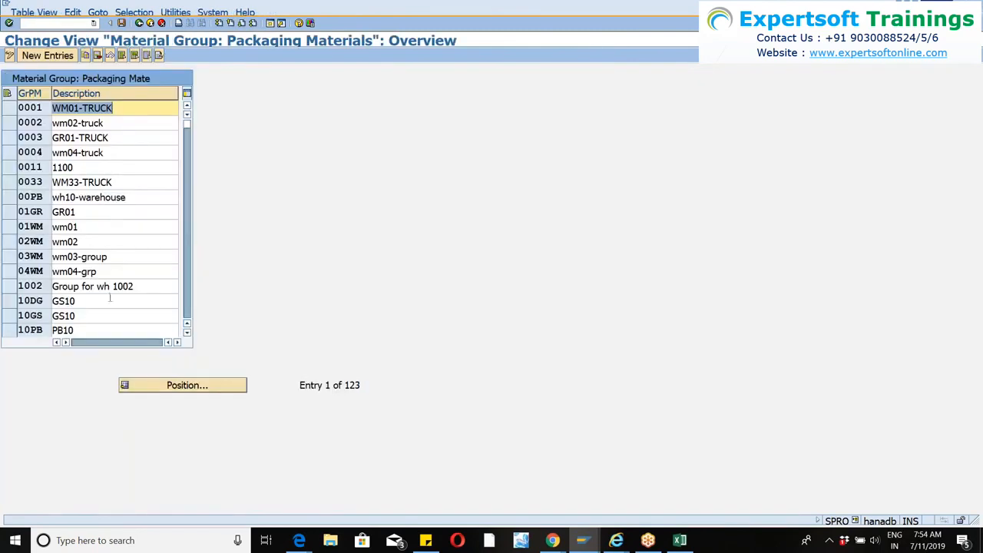
left_click(161, 385)
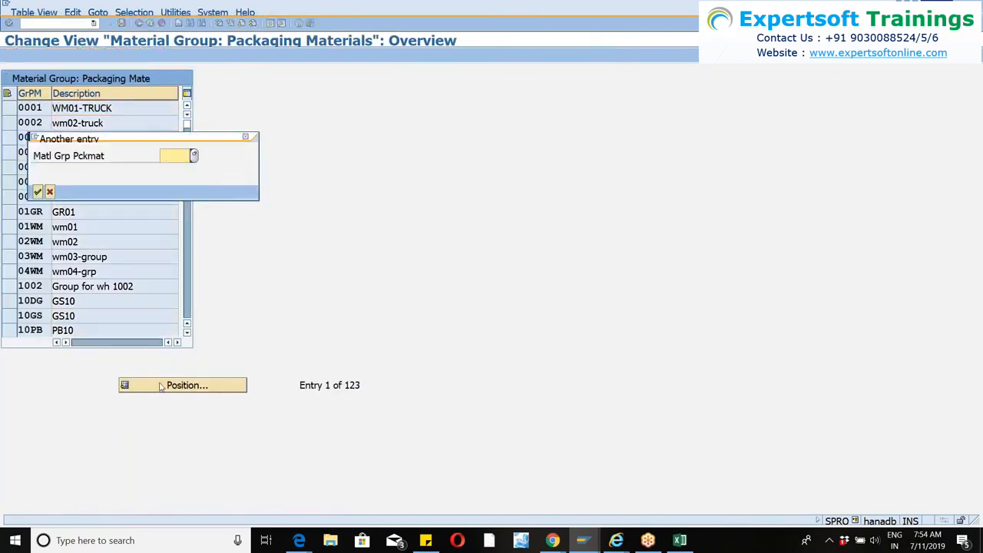
type("wm01")
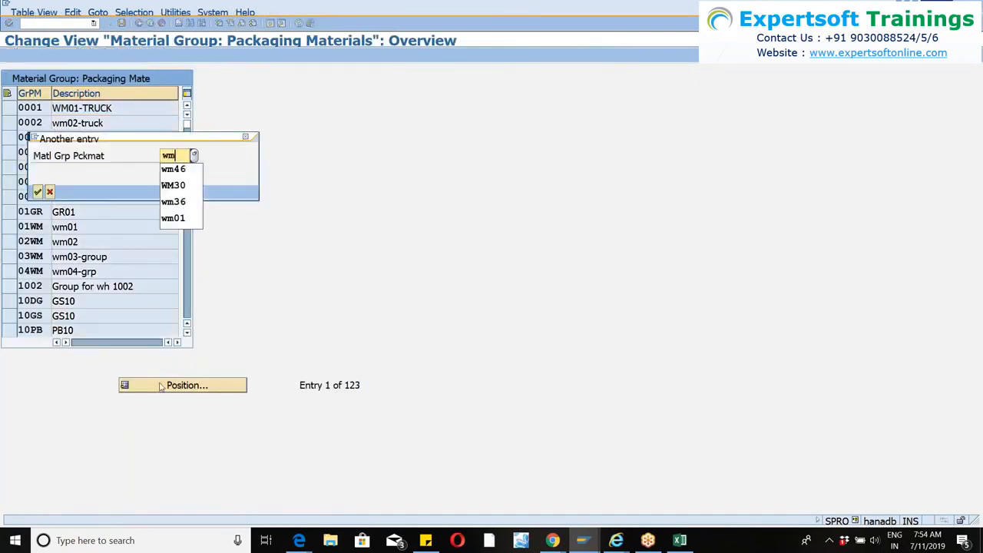
key("Return")
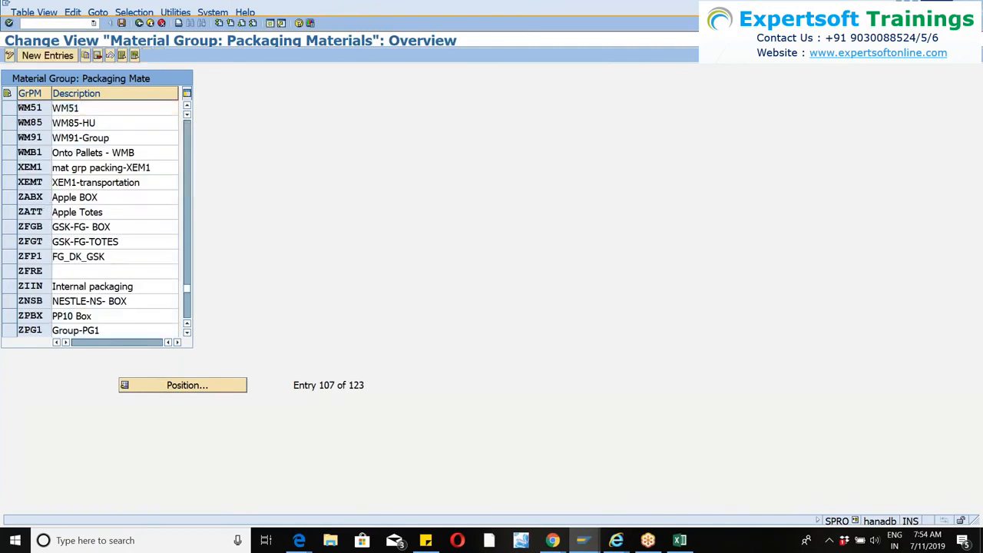
scroll(92, 219, "down", 3)
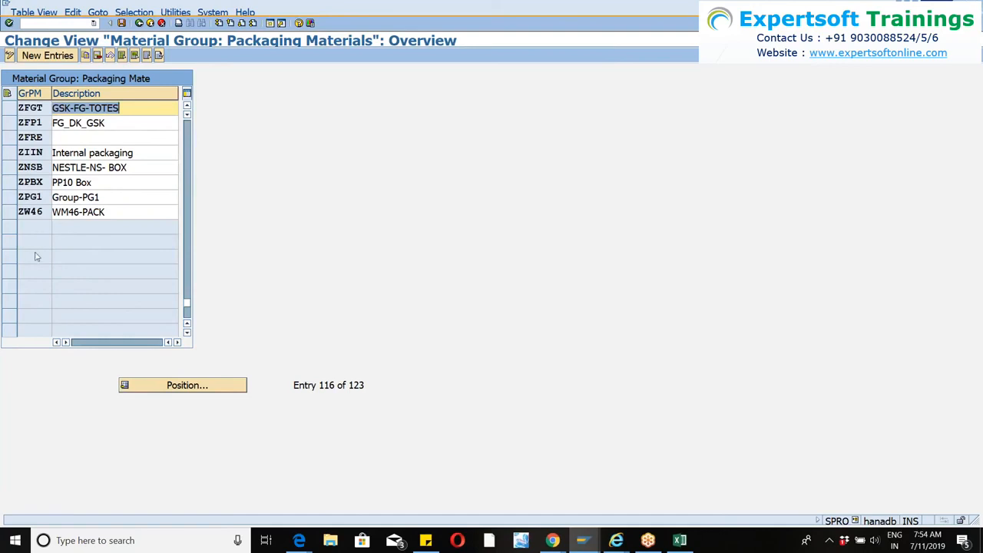
left_click(138, 23)
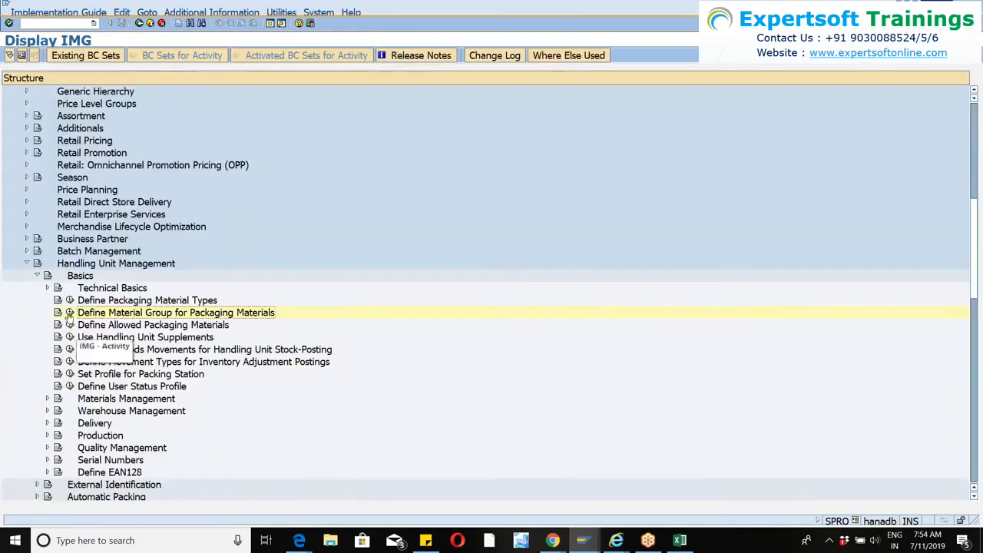
Open Define Allowed Packaging Materials and check which packaging material type is assigned to material group ZW46.
left_click(69, 324)
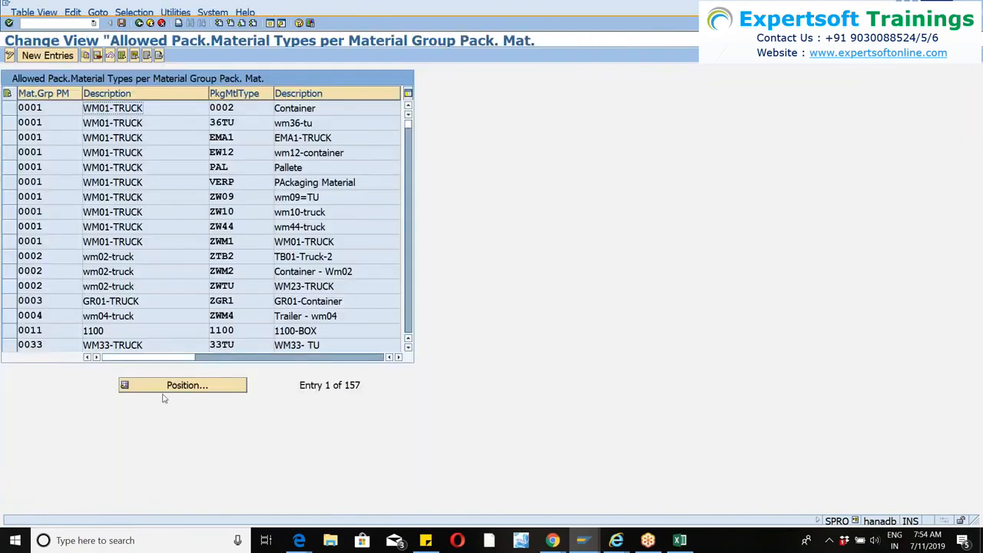
left_click(164, 390)
type("46wm")
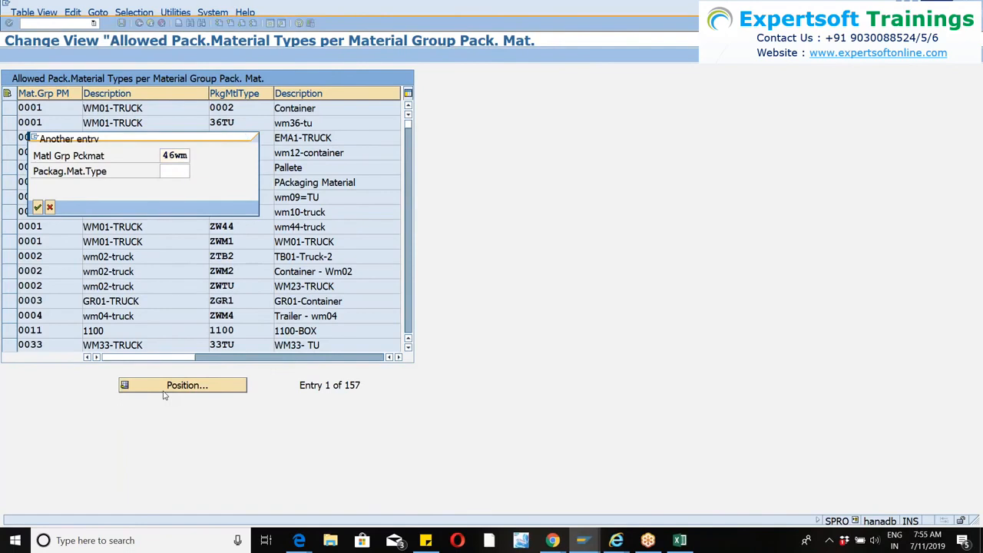
key("Return")
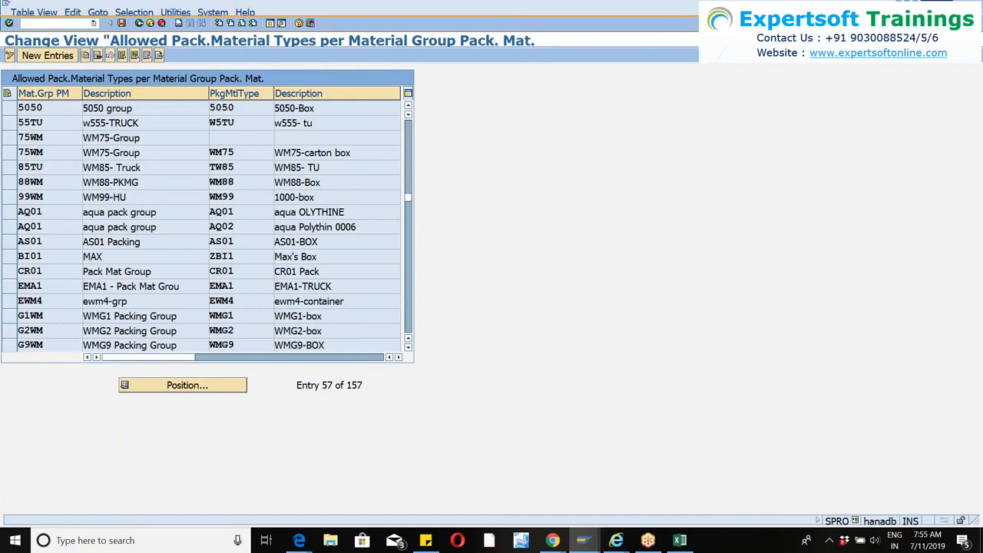
scroll(49, 241, "down", 4)
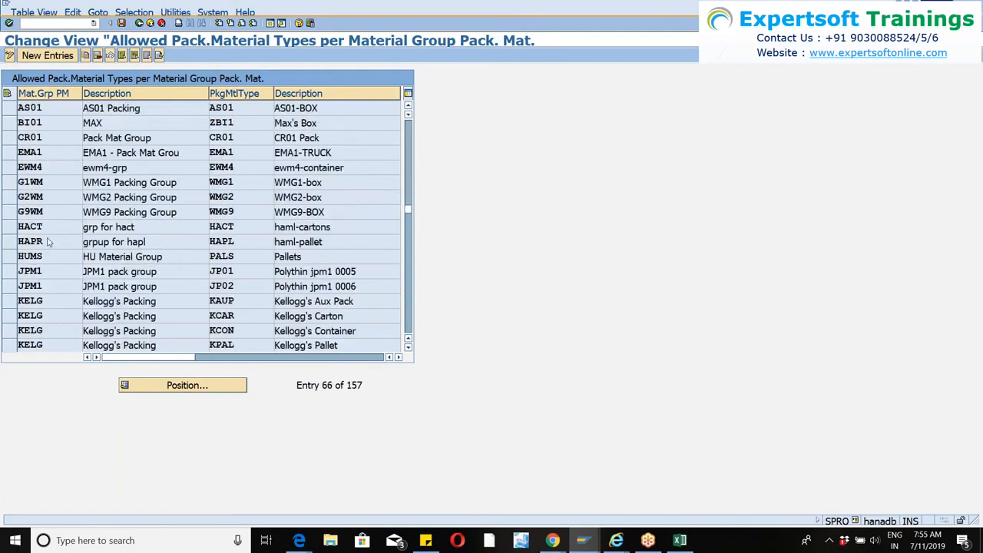
scroll(49, 241, "down", 6)
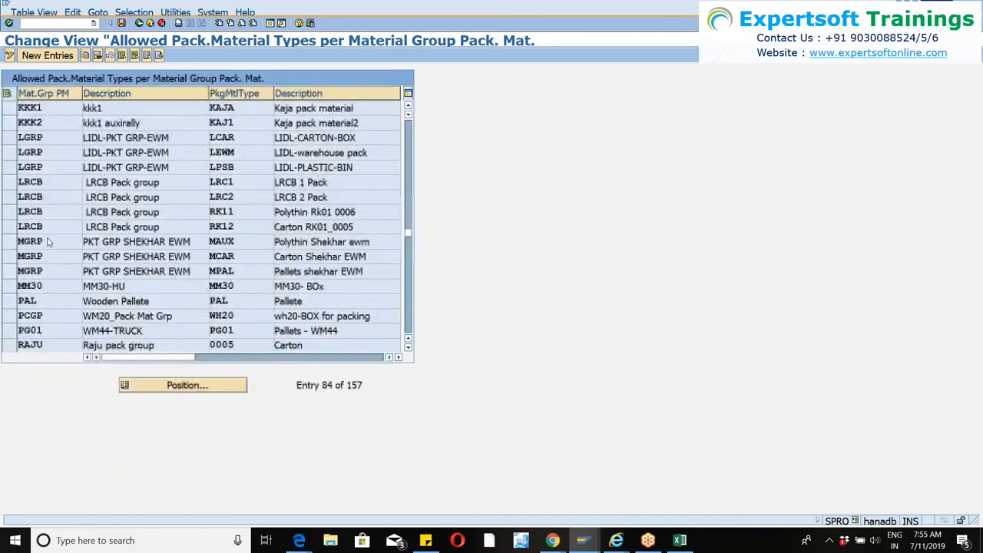
scroll(49, 241, "down", 8)
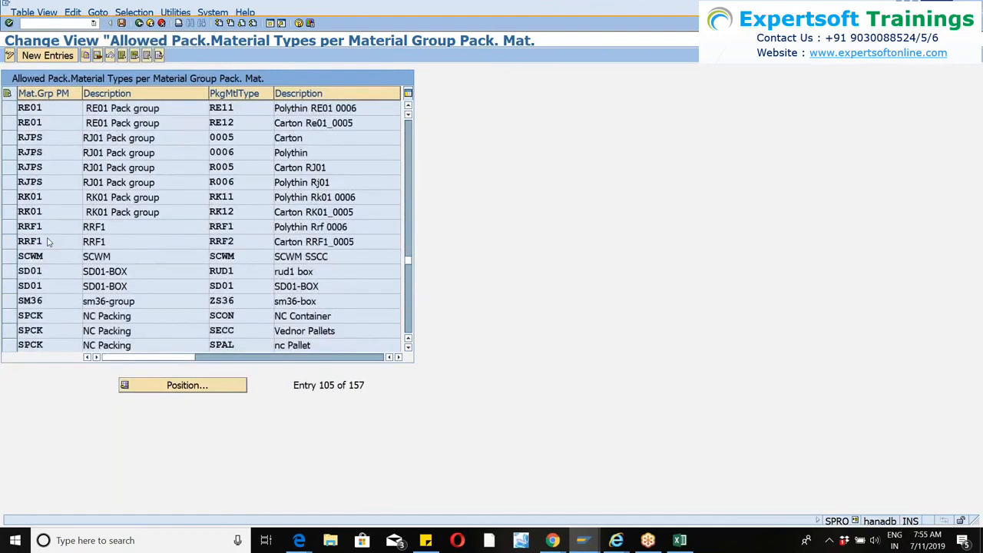
scroll(47, 241, "down", 5)
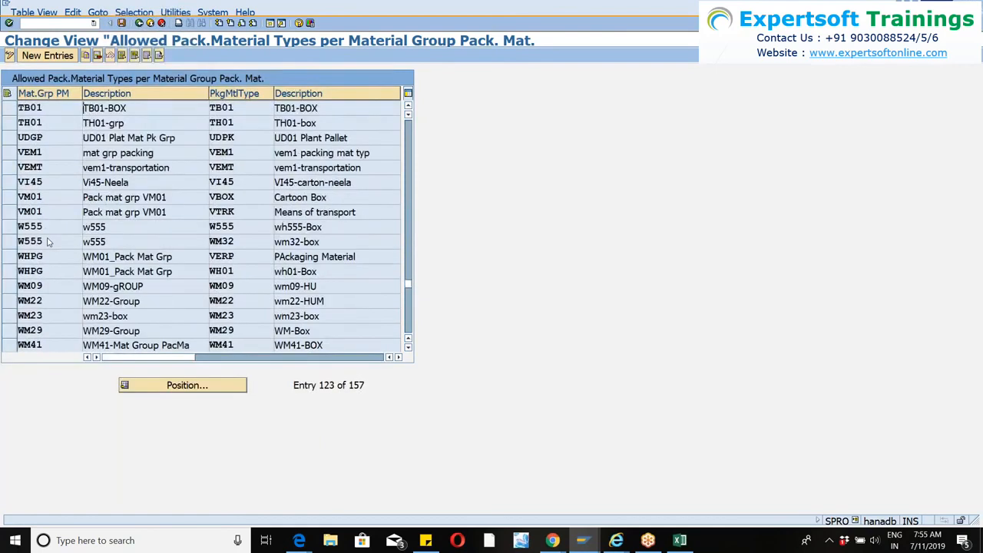
scroll(47, 241, "down", 2)
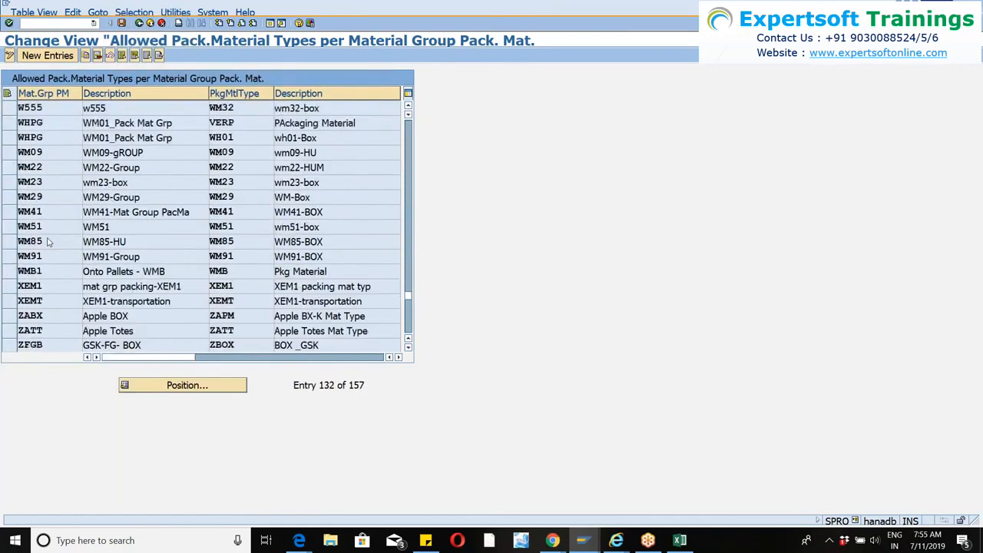
scroll(47, 241, "down", 3)
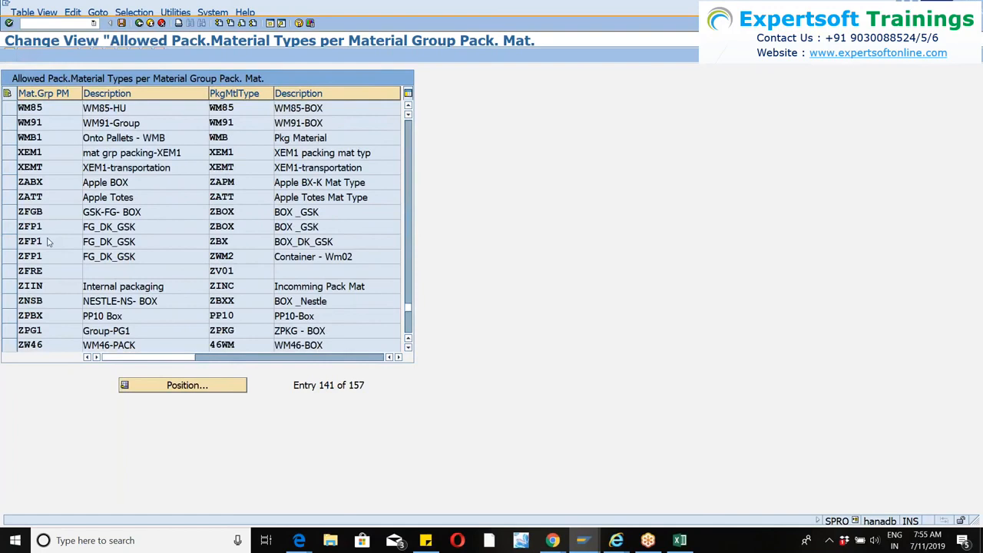
scroll(47, 241, "down", 1)
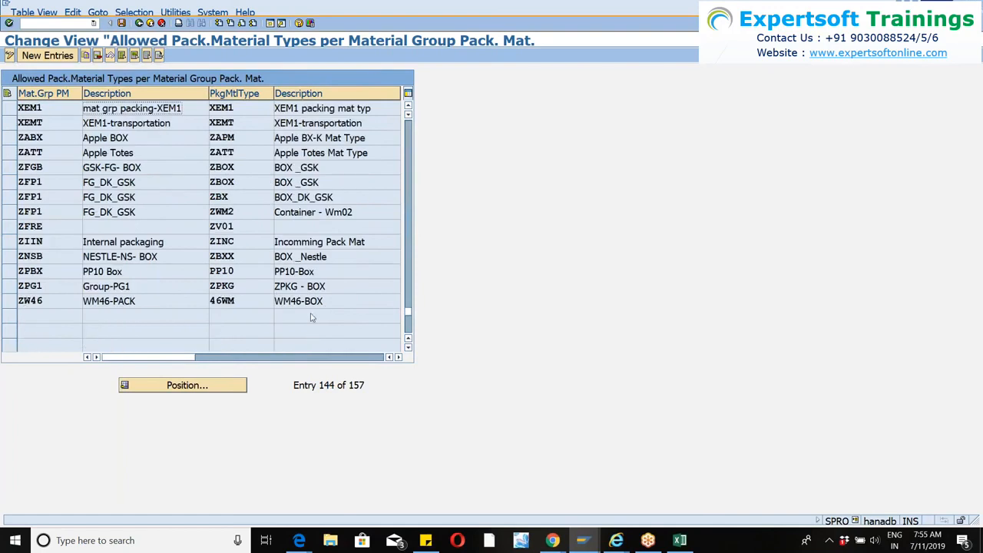
key("ctrl+s")
left_click(140, 25)
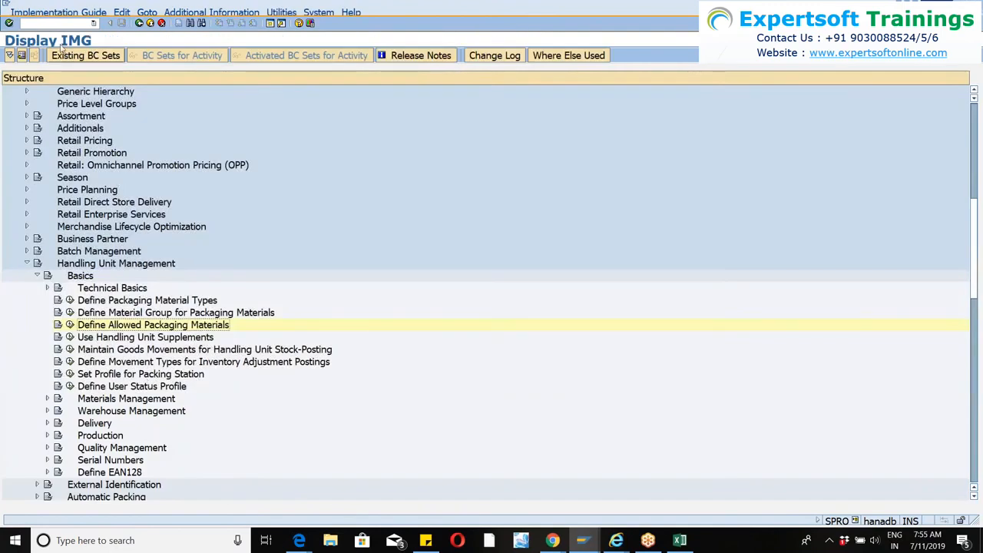
Discard the unsaved inbound delivery, recreate it from the same purchase order, and set the delivery quantity of WM46-MAT to 10.
key("alt+Tab")
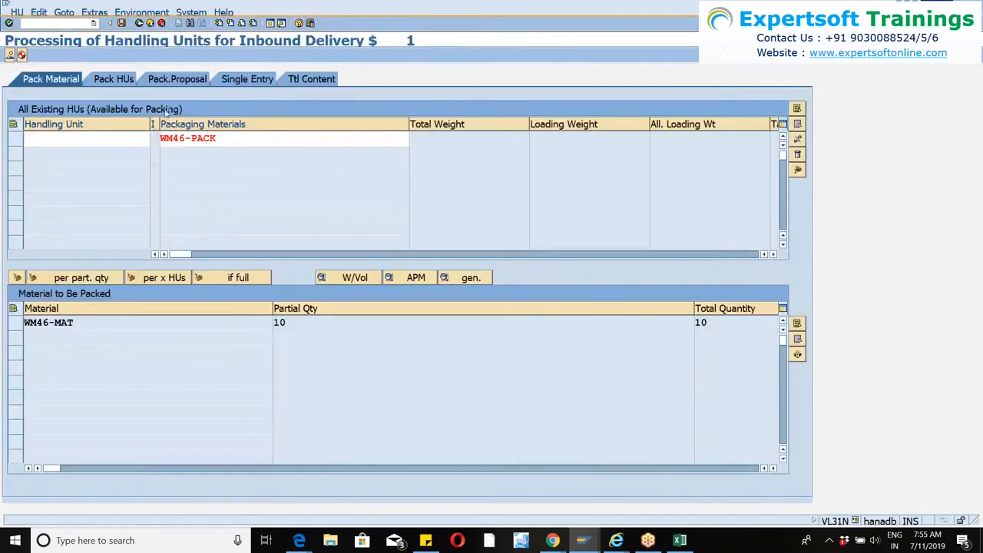
left_click(139, 23)
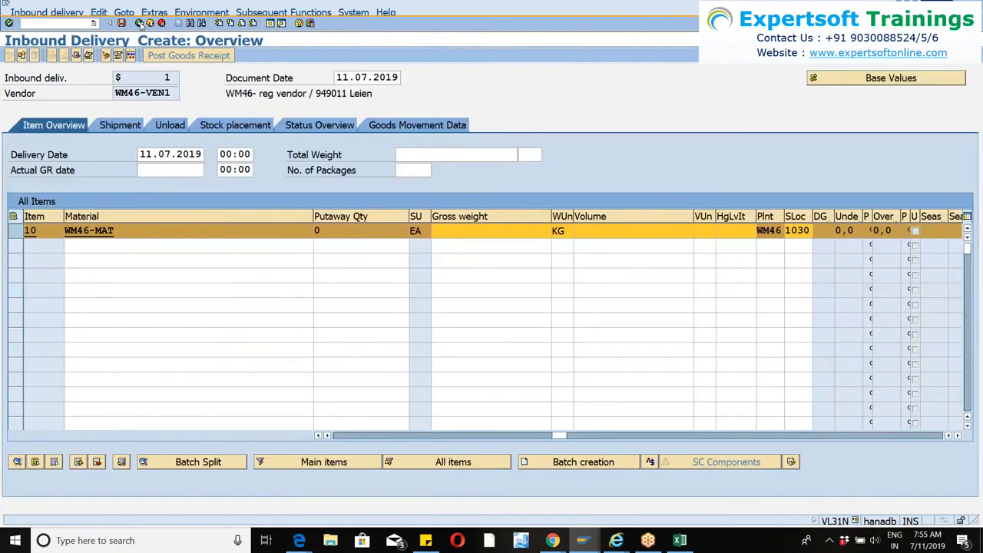
left_click(306, 216)
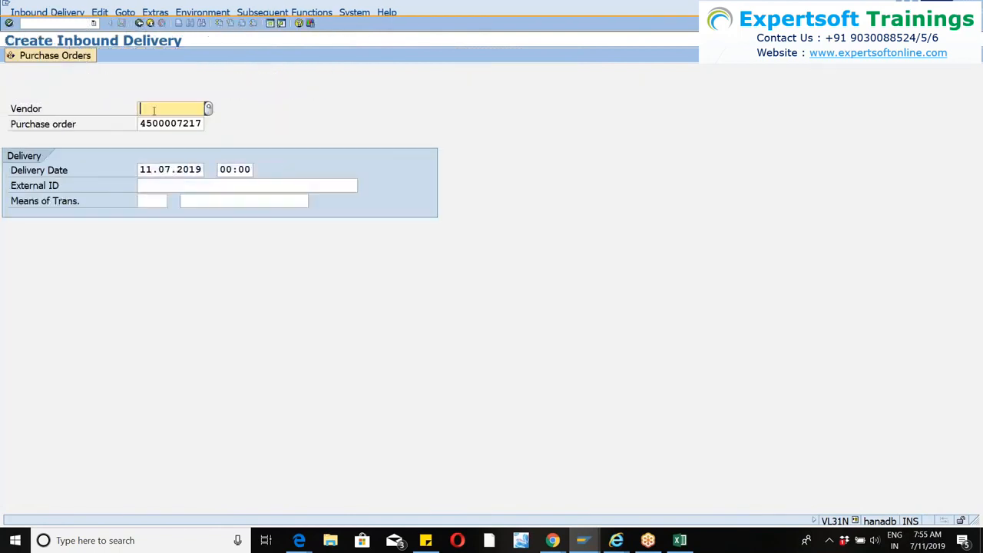
left_click(9, 22)
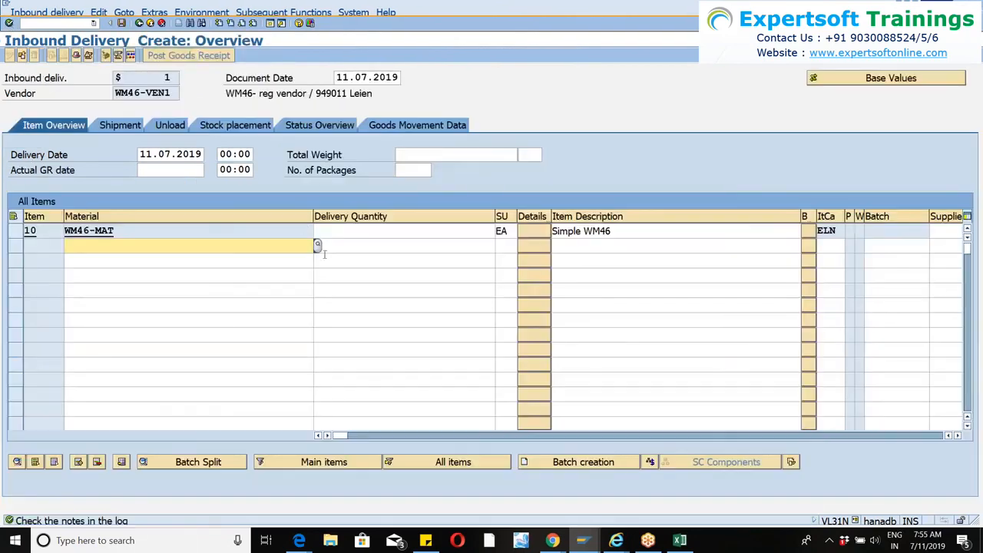
left_click(318, 231)
left_click(348, 245)
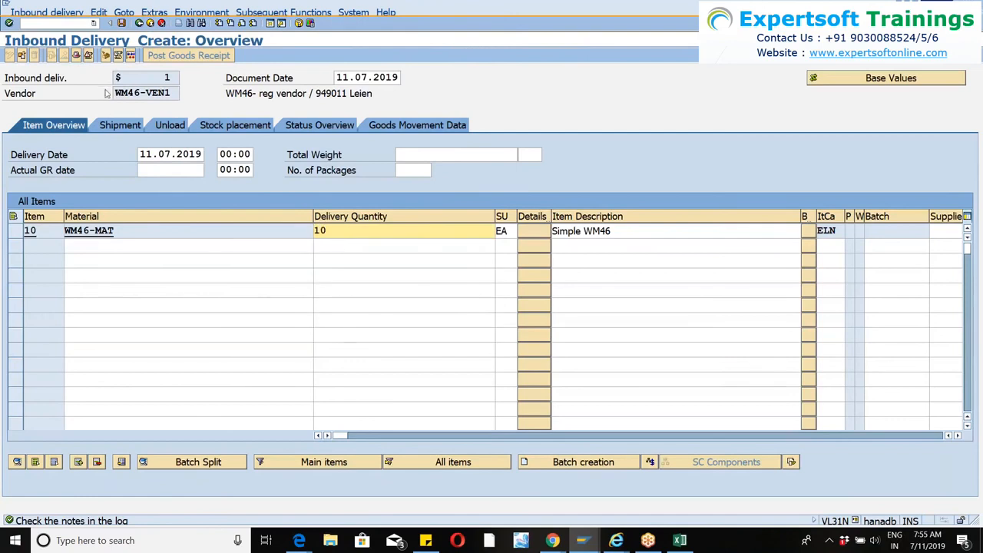
Open packing for the WM46-MAT delivery item and create a handling unit with packaging material WM46-PACK.
left_click(15, 232)
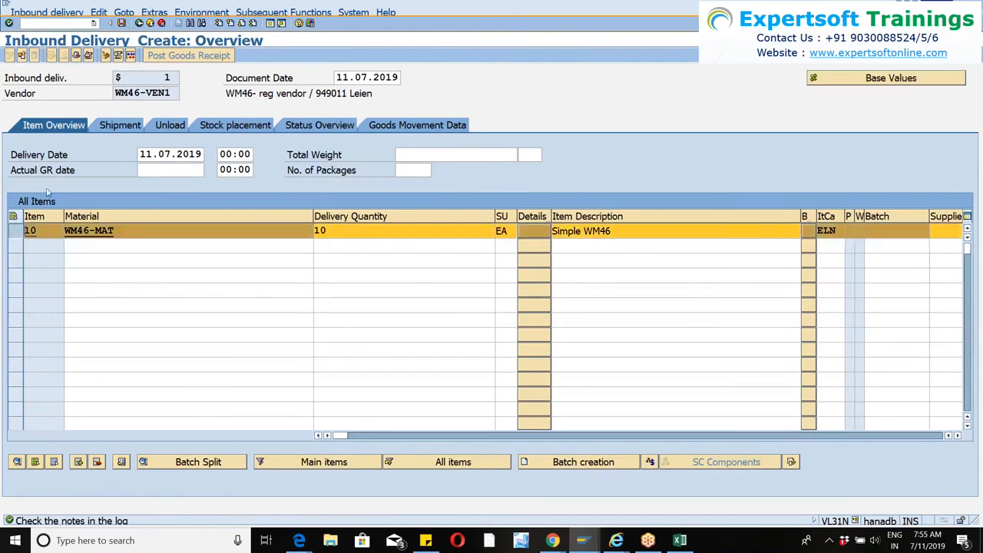
left_click(105, 56)
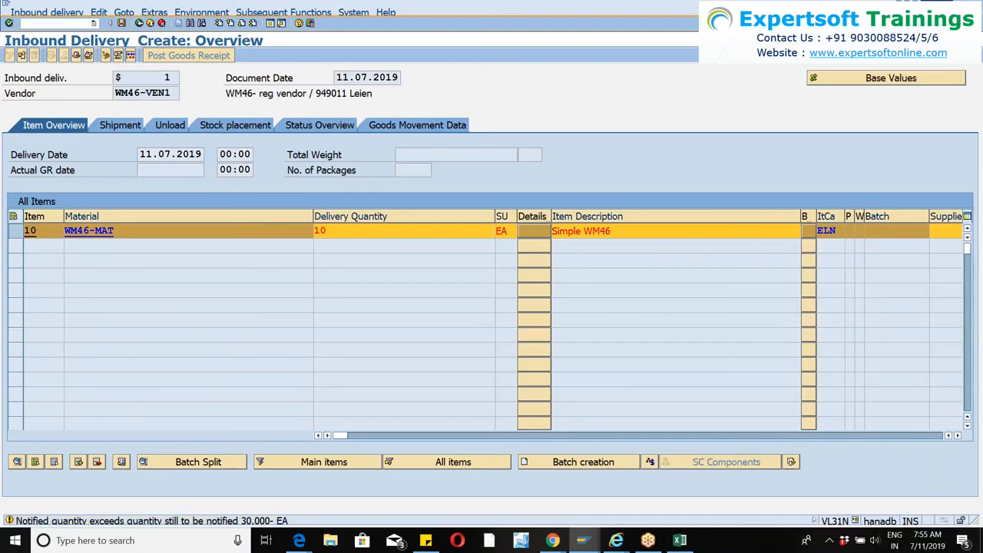
key("Return")
left_click(221, 139)
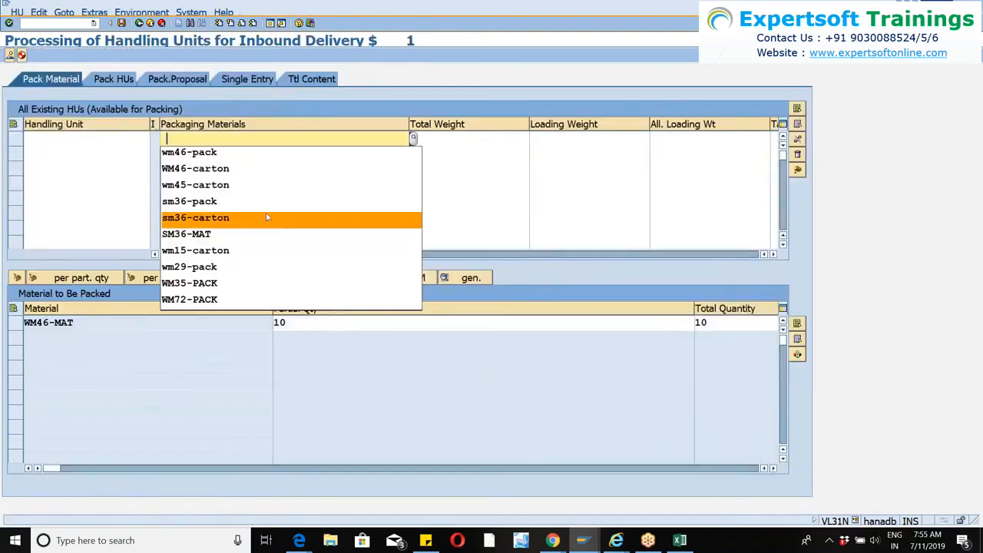
left_click(207, 151)
key("Return")
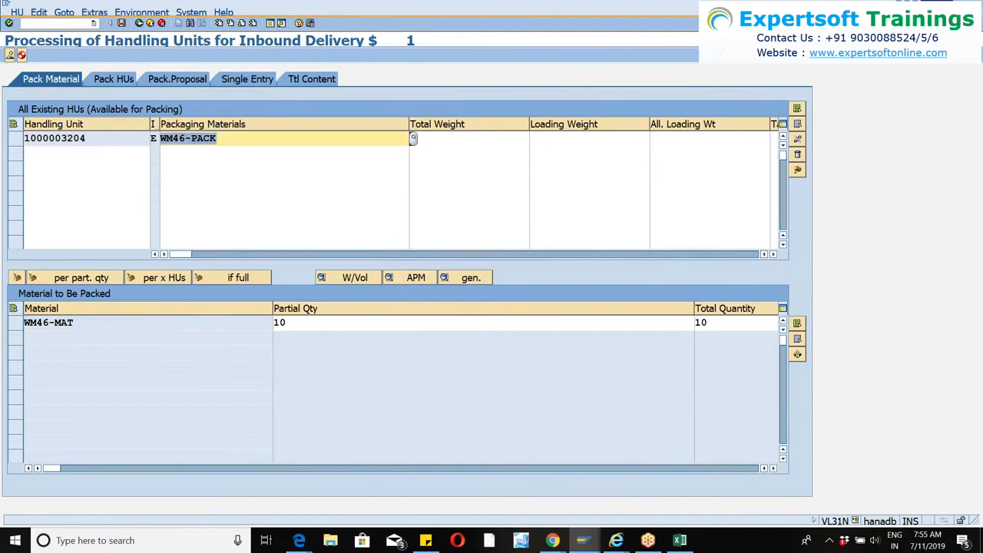
Pack WM46-MAT into the WM46-PACK handling unit and save the inbound delivery.
left_click(15, 139)
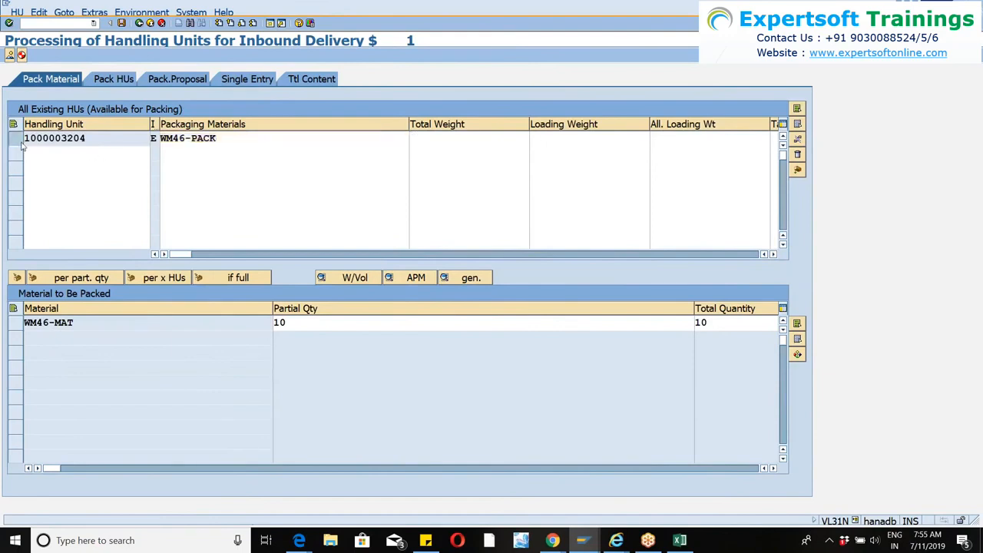
left_click(15, 323)
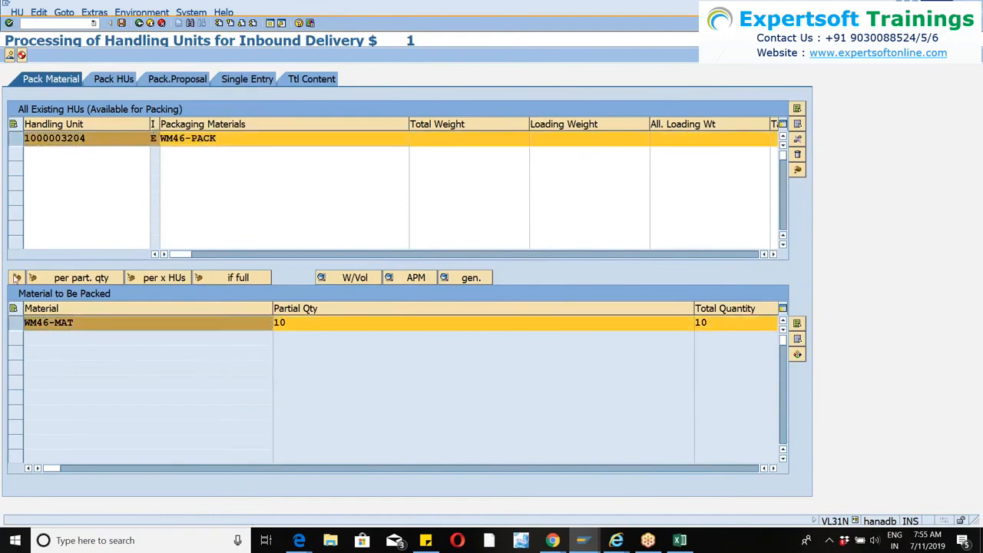
left_click(16, 278)
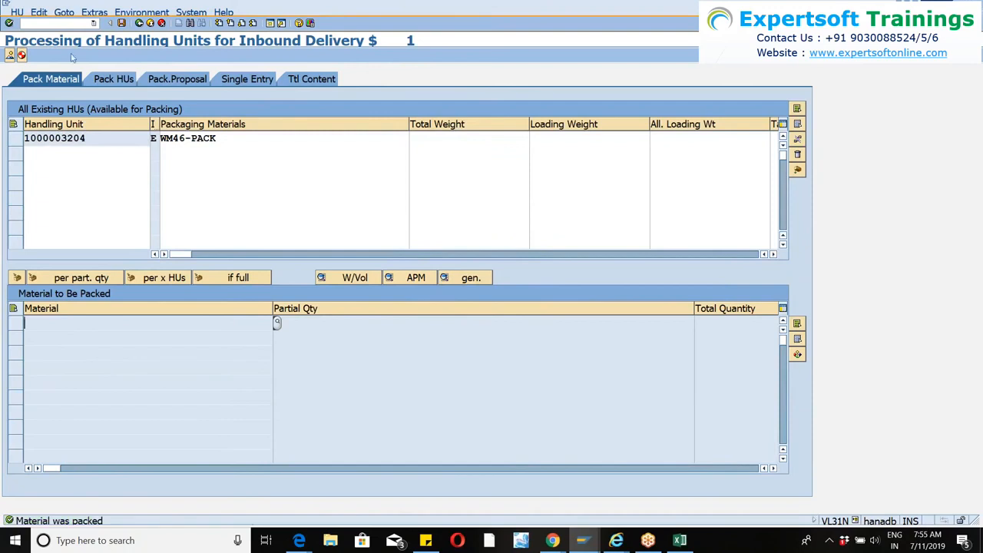
left_click(121, 24)
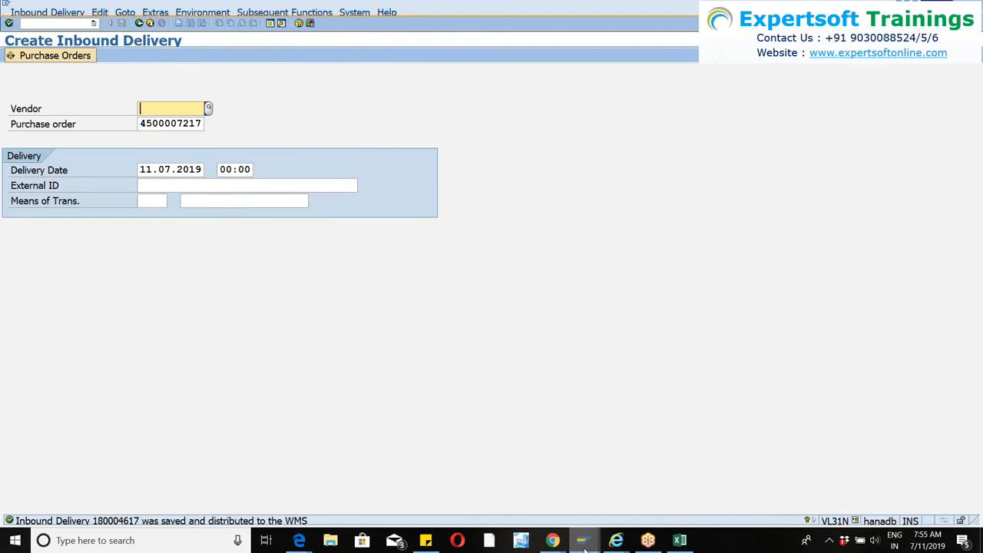
Switch to Maintain Inbound Delivery for warehouse WM46 and check the newest delivery's item and handling unit.
left_click(584, 548)
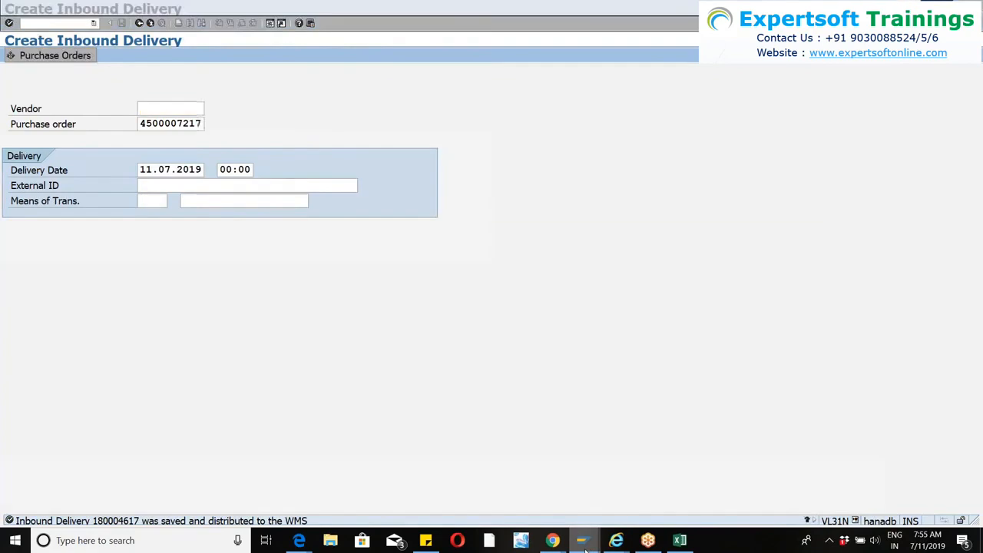
mouse_move(584, 547)
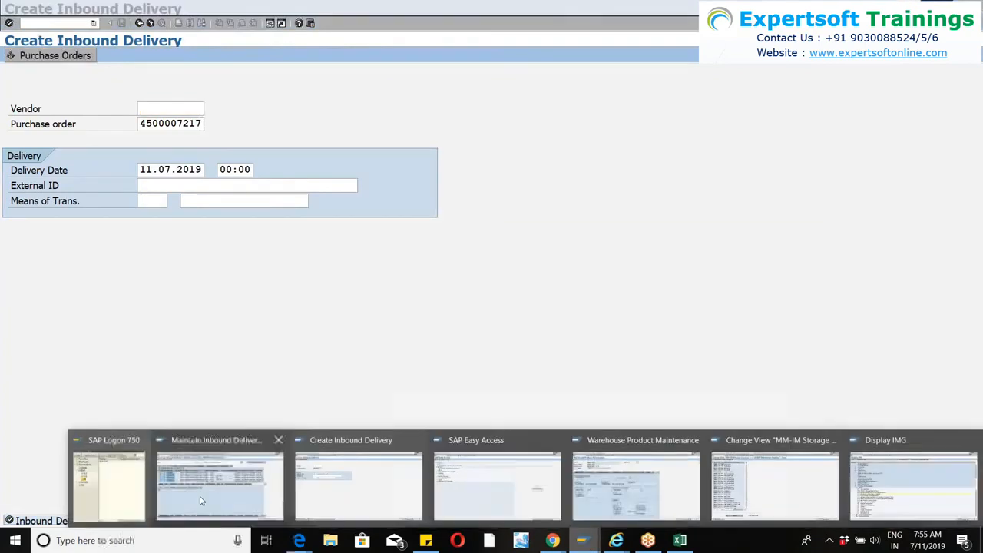
left_click(200, 501)
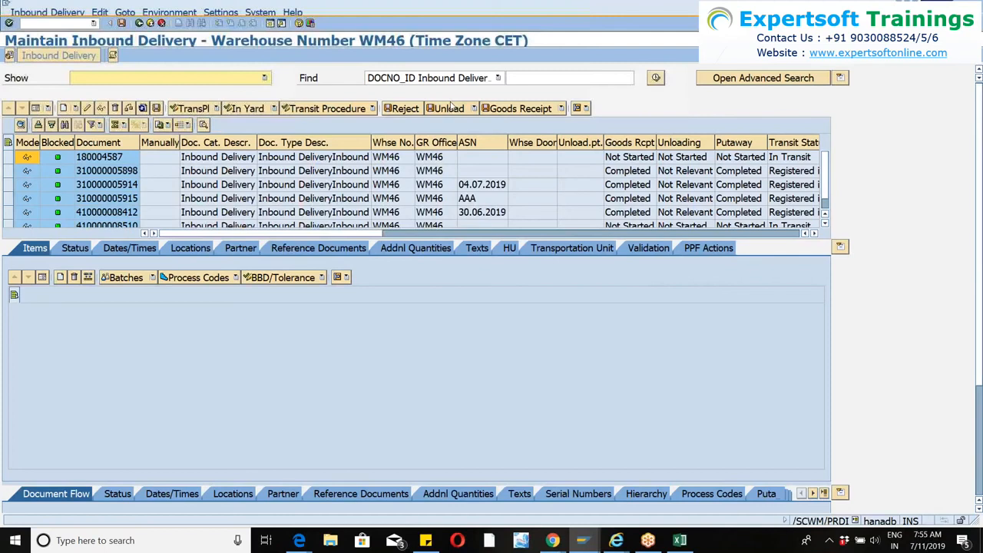
key("Return")
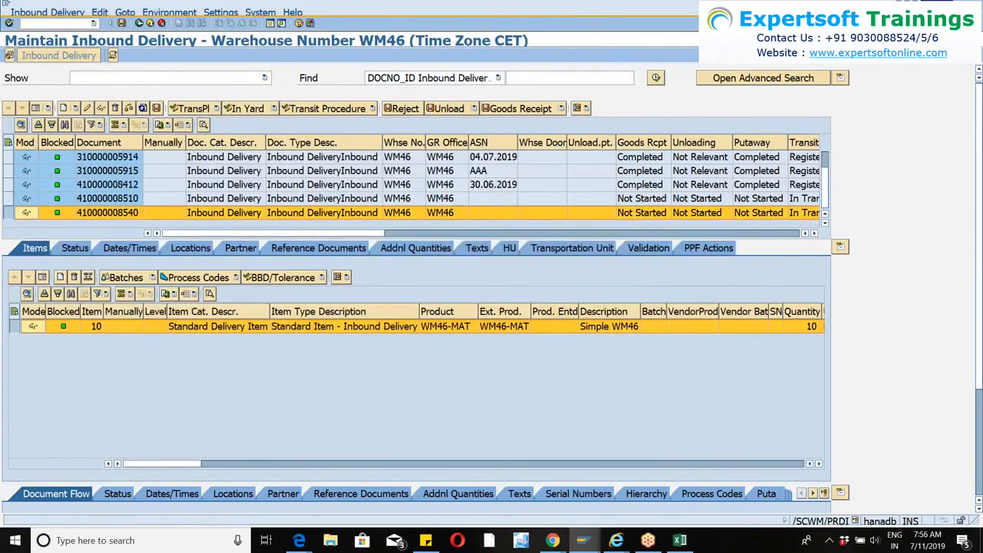
left_click(34, 248)
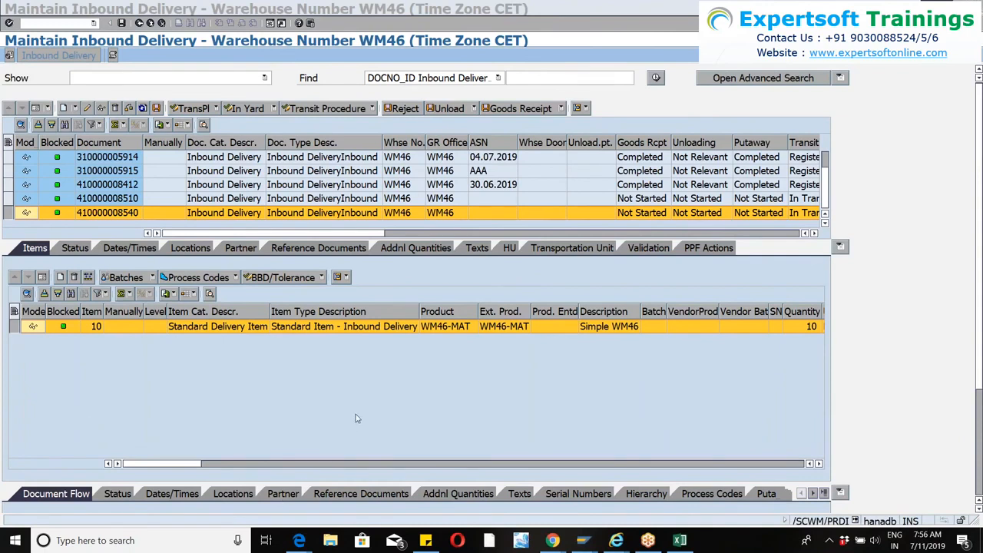
left_click(509, 248)
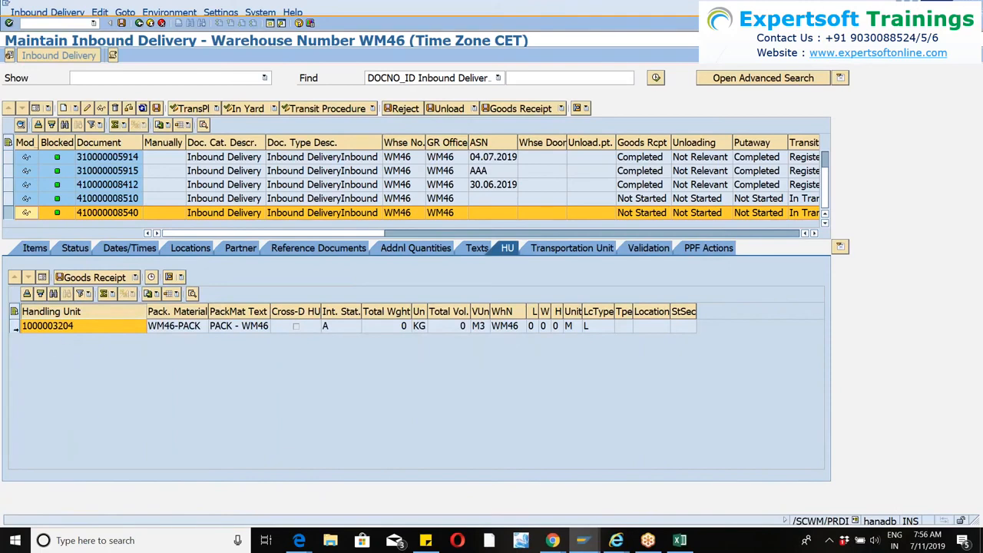
left_click(14, 325)
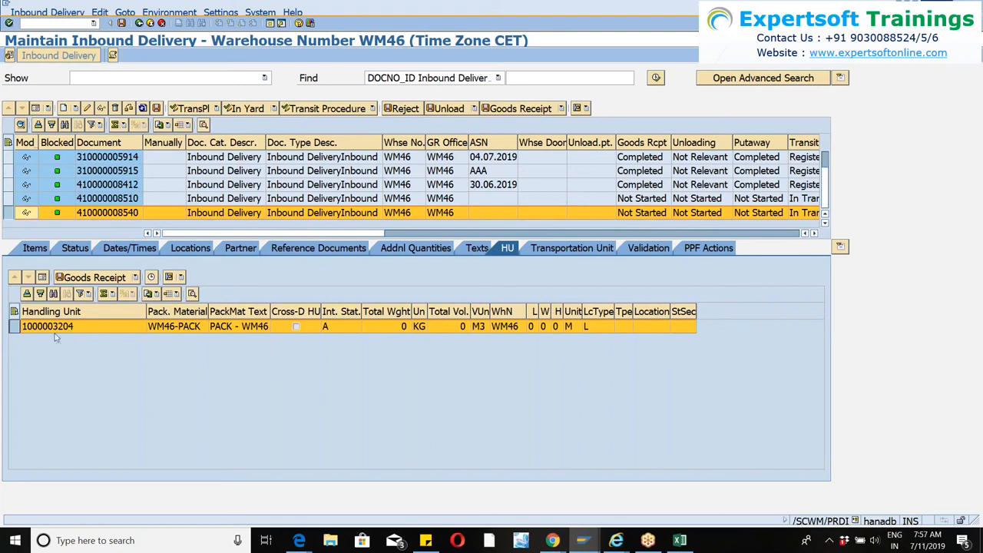
Open the packing work center for the inbound delivery and create one more handling unit with packaging material WM46-PACK.
left_click(48, 12)
mouse_move(44, 38)
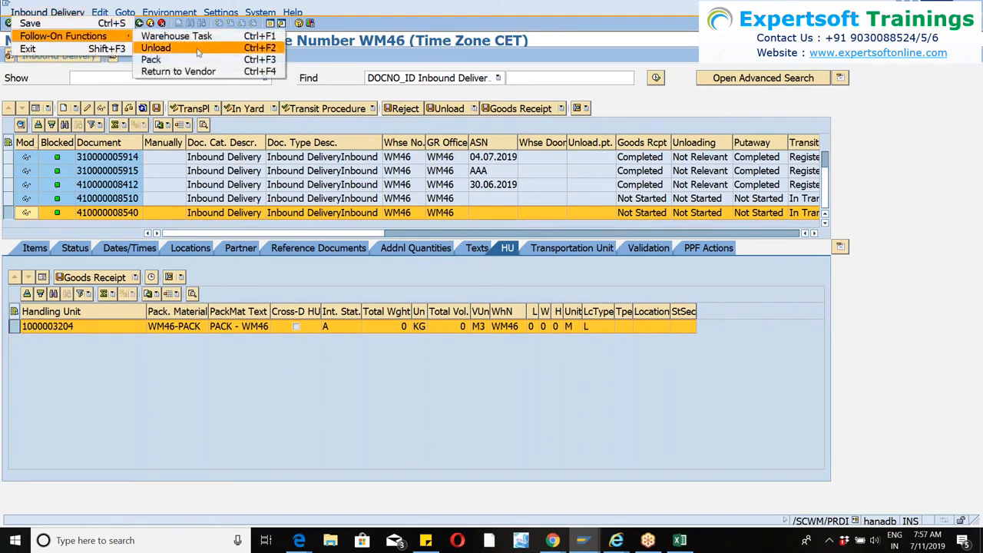
left_click(154, 60)
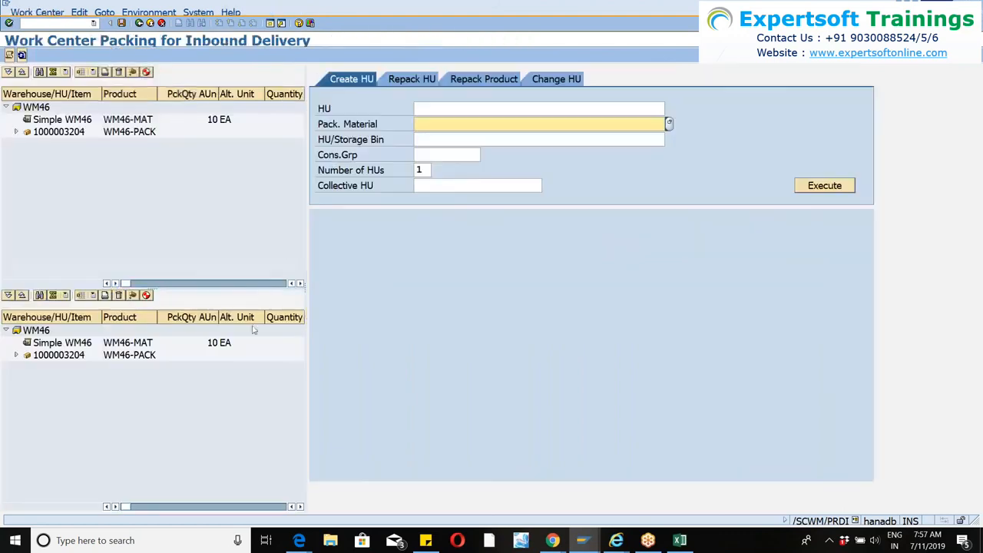
type("wm")
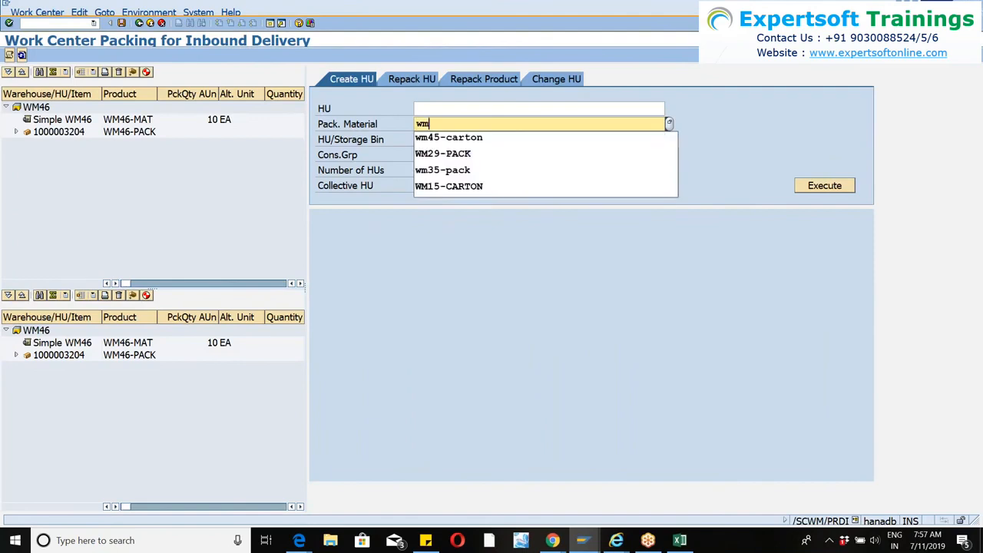
type("46-pack")
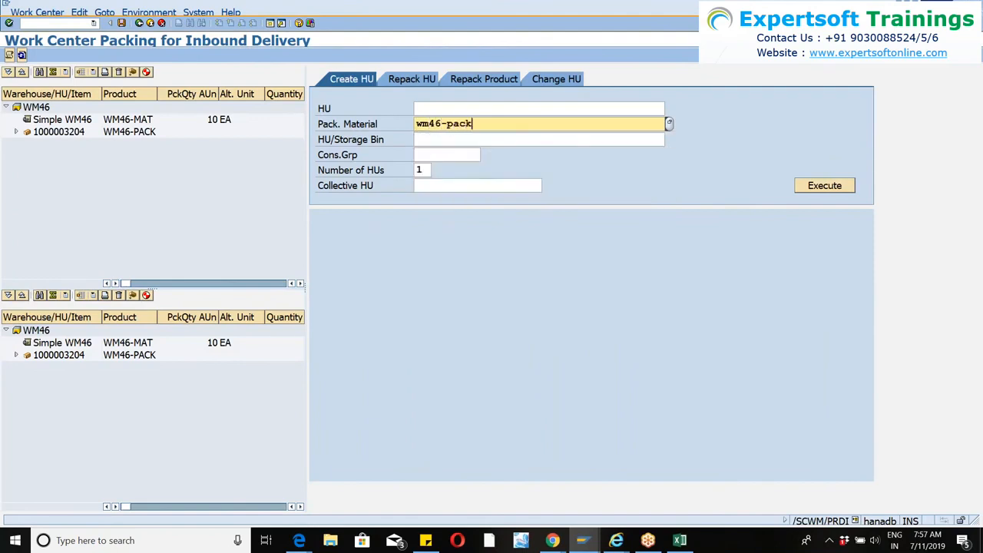
key("Return")
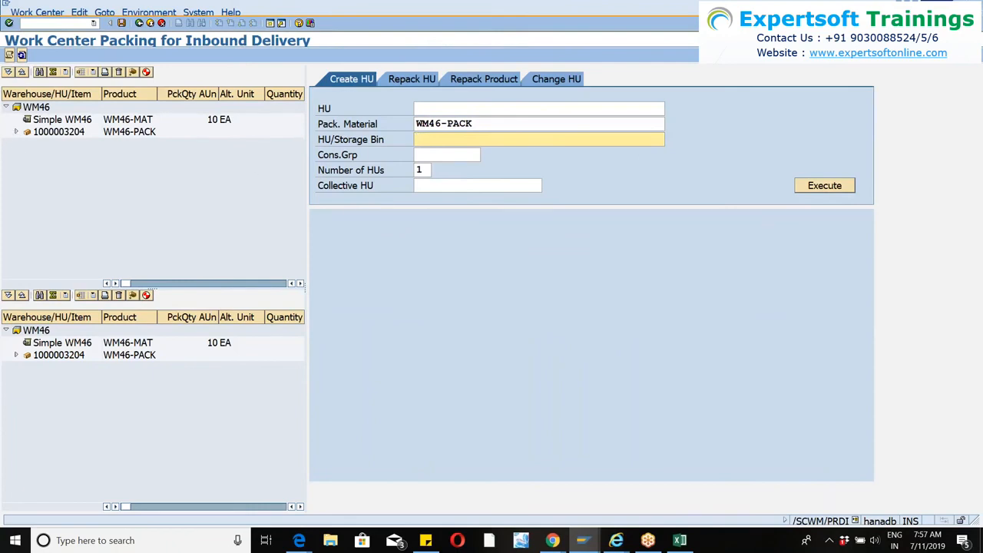
left_click(16, 134)
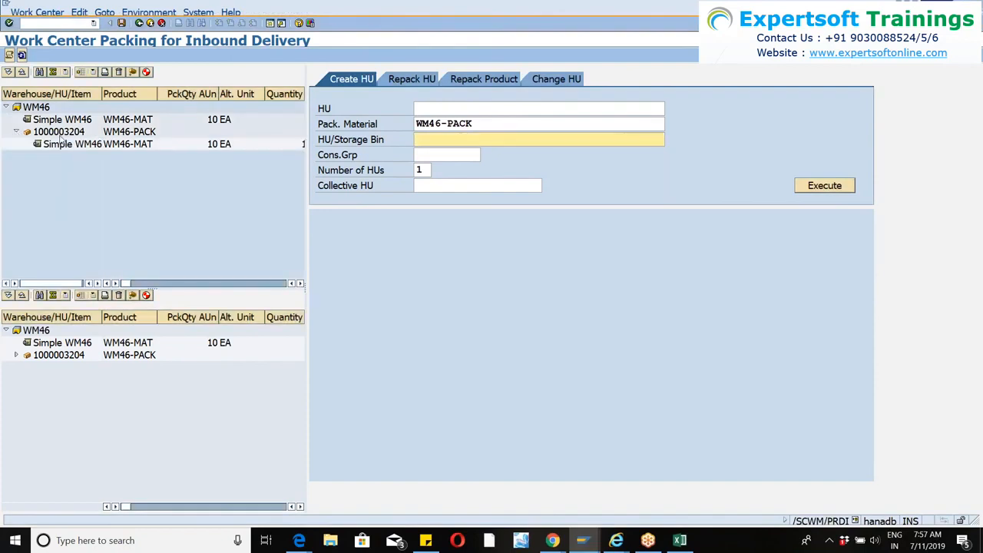
left_click(815, 186)
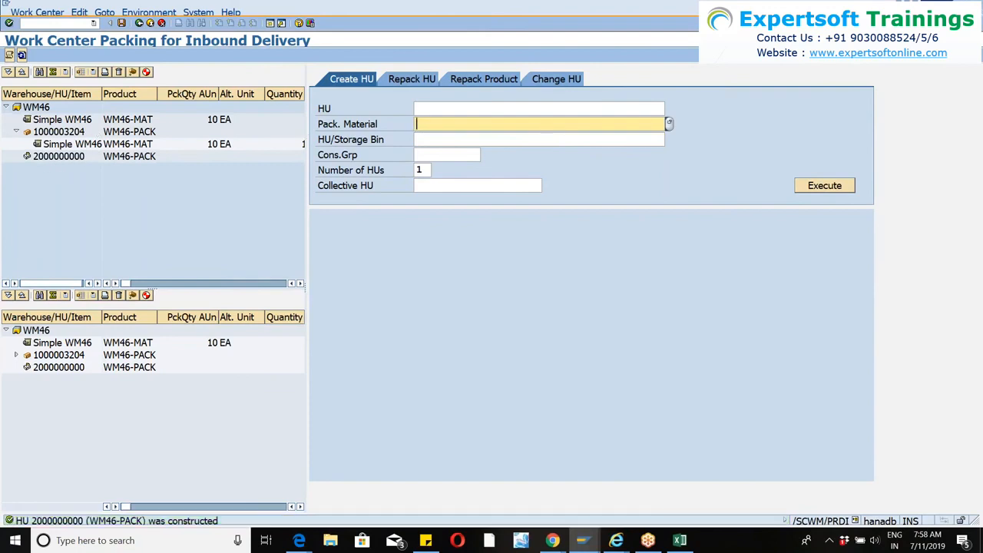
Repack the 10 EA of WM46-MAT from the original handling unit into the newly created one.
left_click(900, 4)
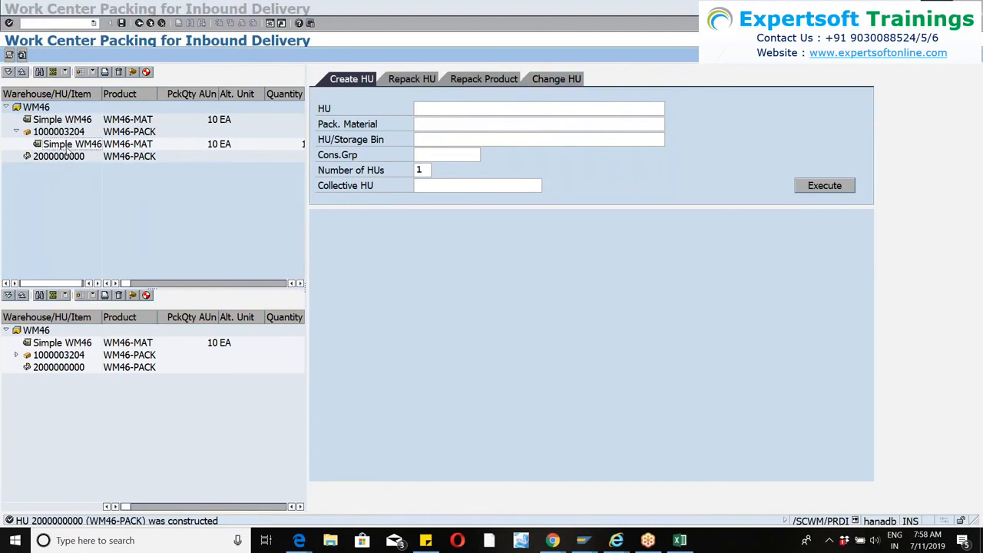
left_click(62, 145)
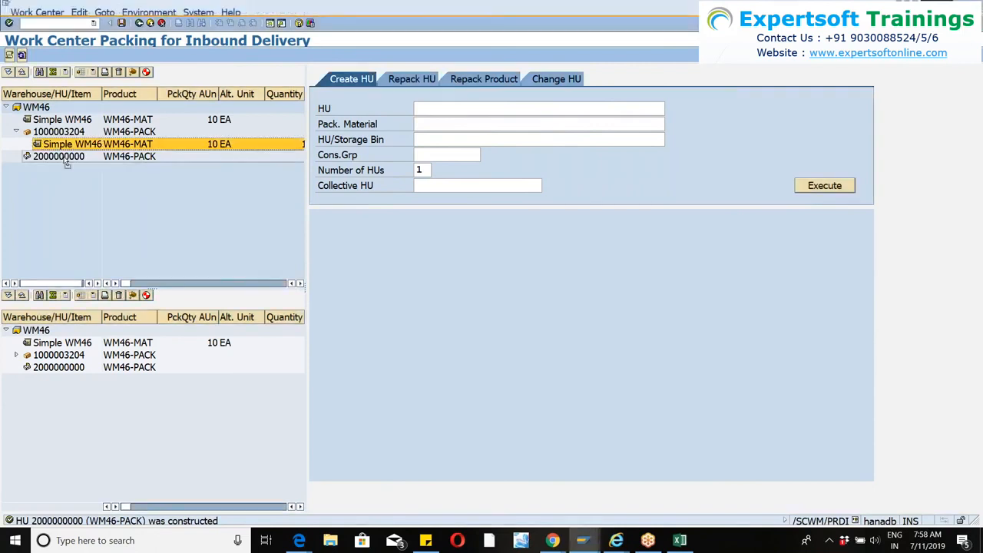
left_click_drag(61, 144, 59, 157)
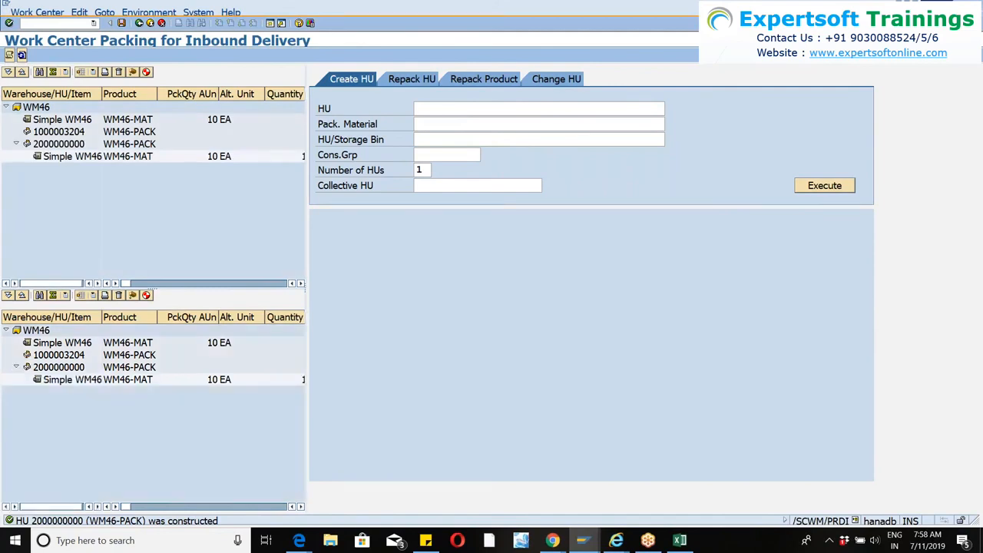
left_click(491, 123)
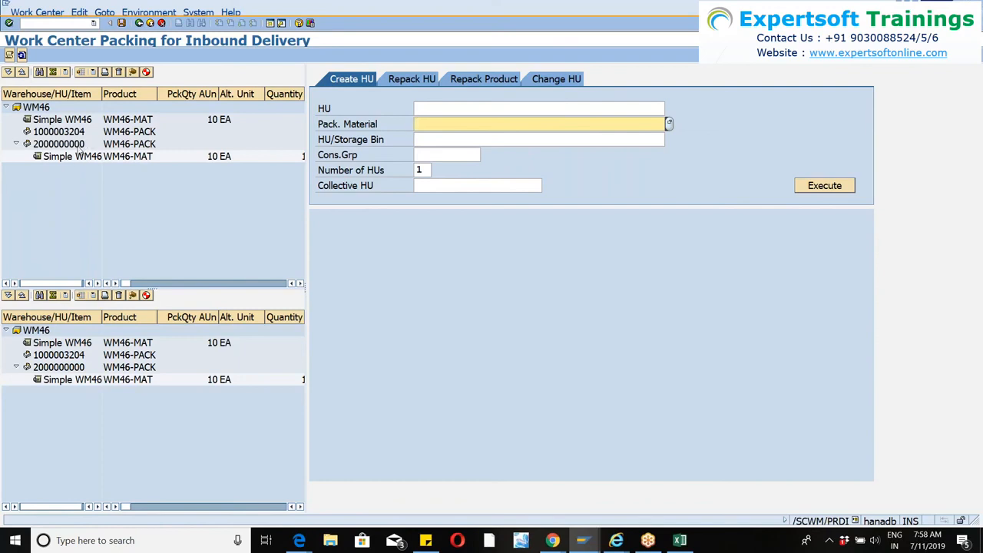
left_click(80, 147)
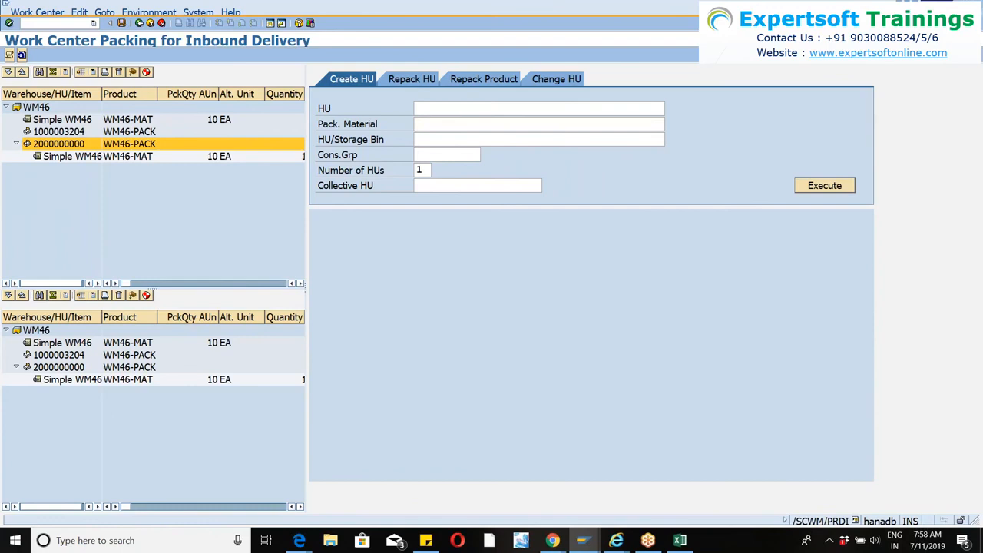
Refresh the packing work center, check the new handling unit's contents, and return to the inbound delivery.
left_click(21, 55)
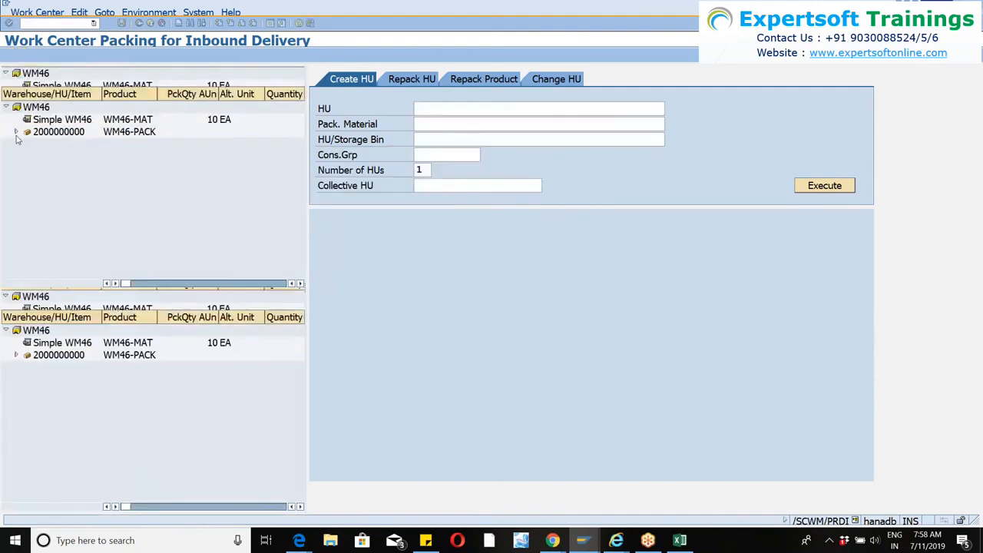
left_click(17, 132)
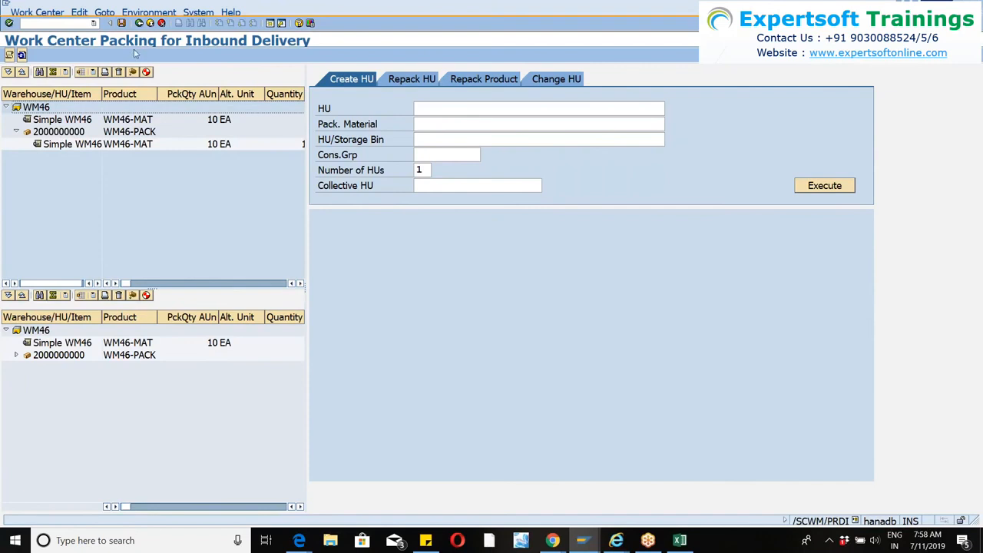
left_click(140, 23)
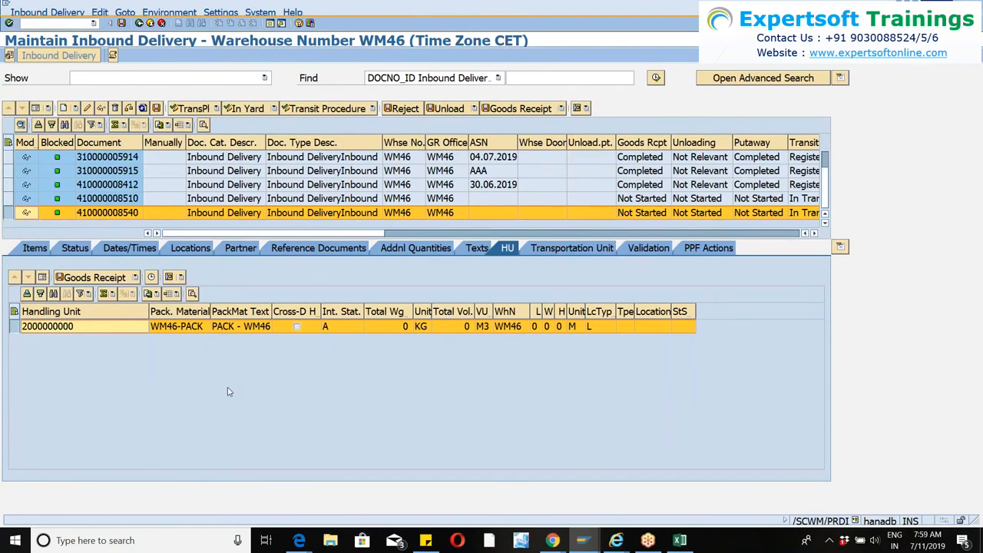
Create and save a putaway warehouse task for the inbound delivery's handling unit.
left_click(29, 251)
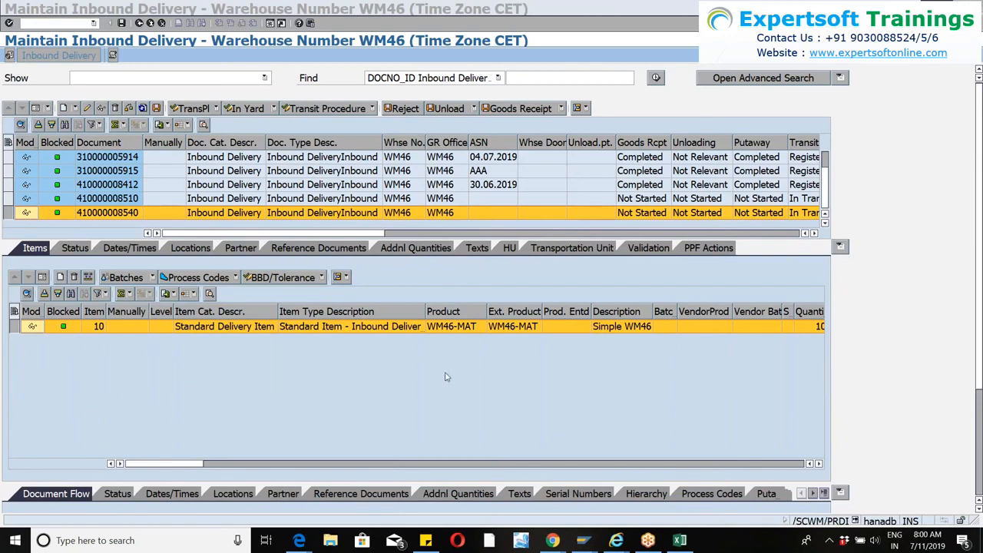
left_click(45, 14)
mouse_move(84, 36)
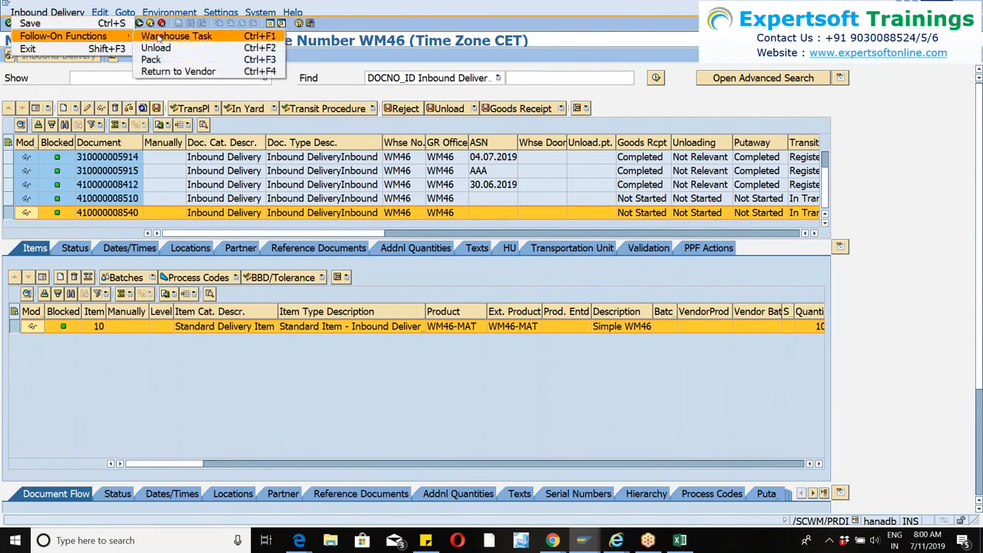
left_click(159, 36)
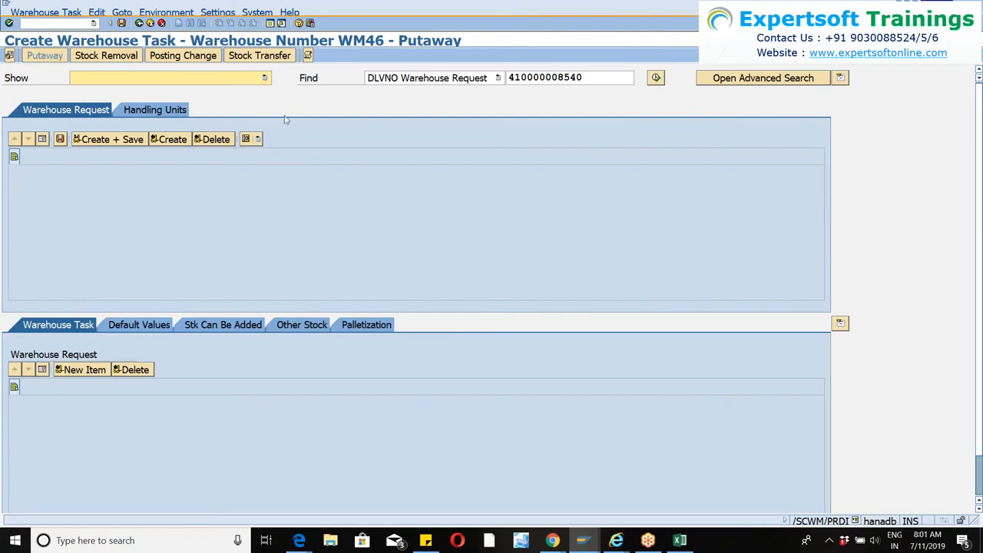
left_click(168, 110)
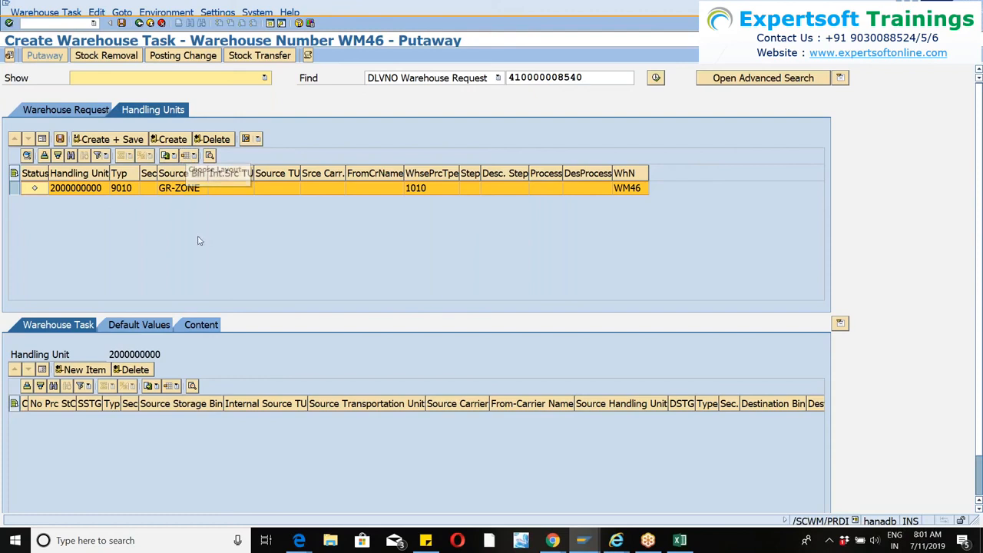
left_click(137, 146)
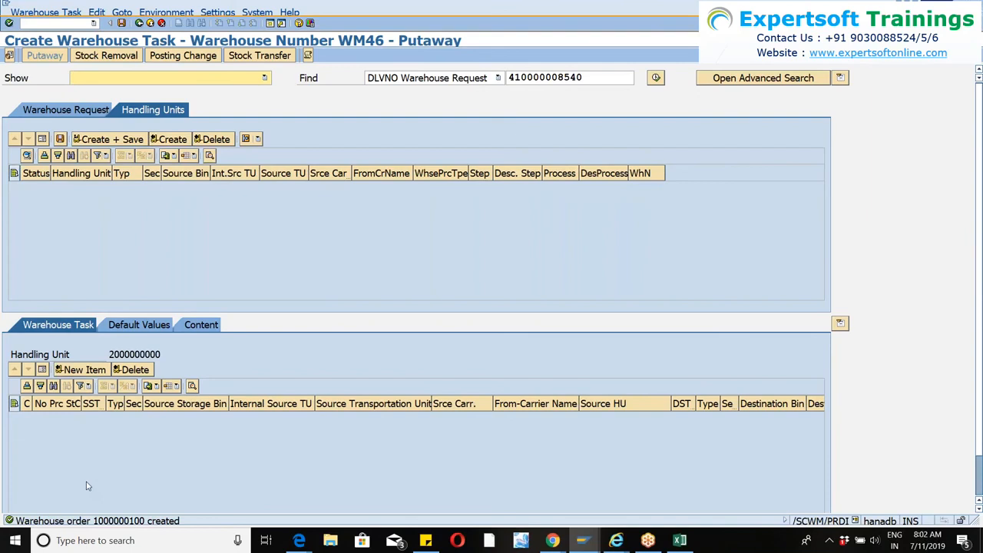
Open warehouse task confirmation and examine the handling unit task's details, including its bins and source and destination HU.
left_click(33, 13)
left_click(61, 33)
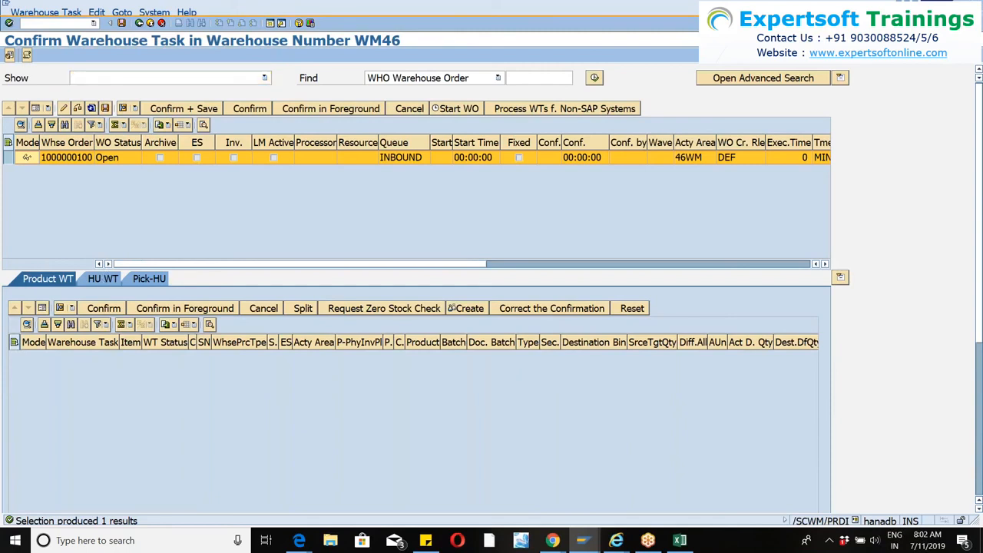
left_click(103, 278)
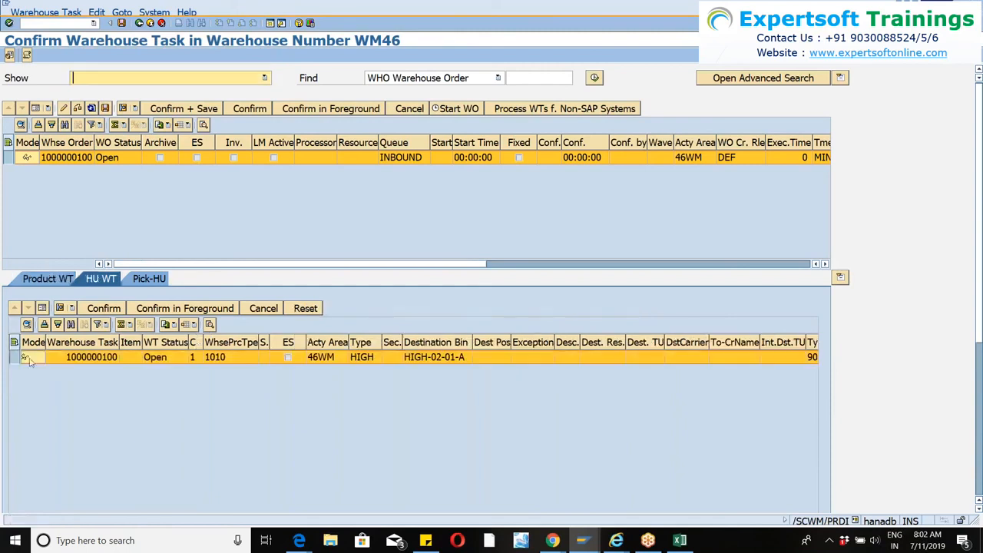
left_click(43, 308)
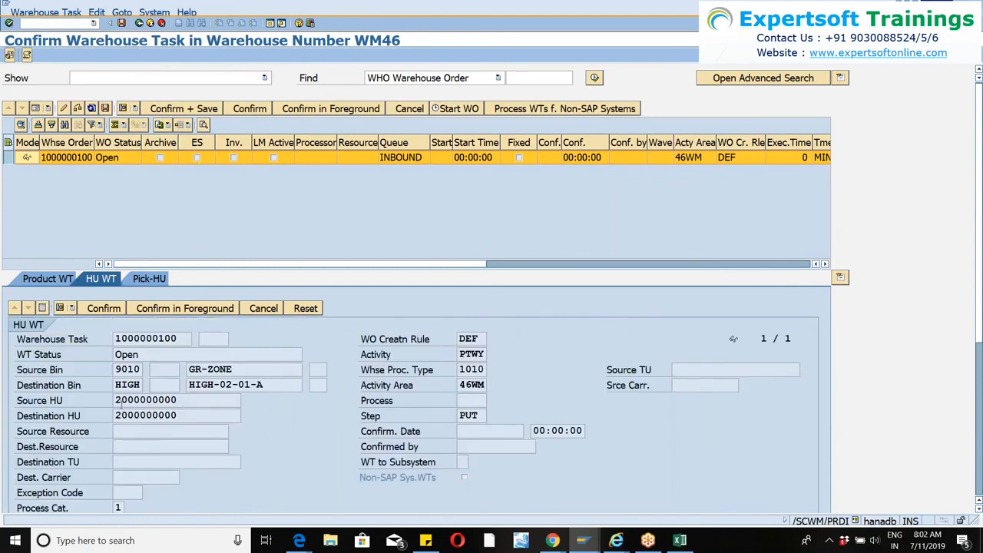
left_click_drag(121, 400, 207, 398)
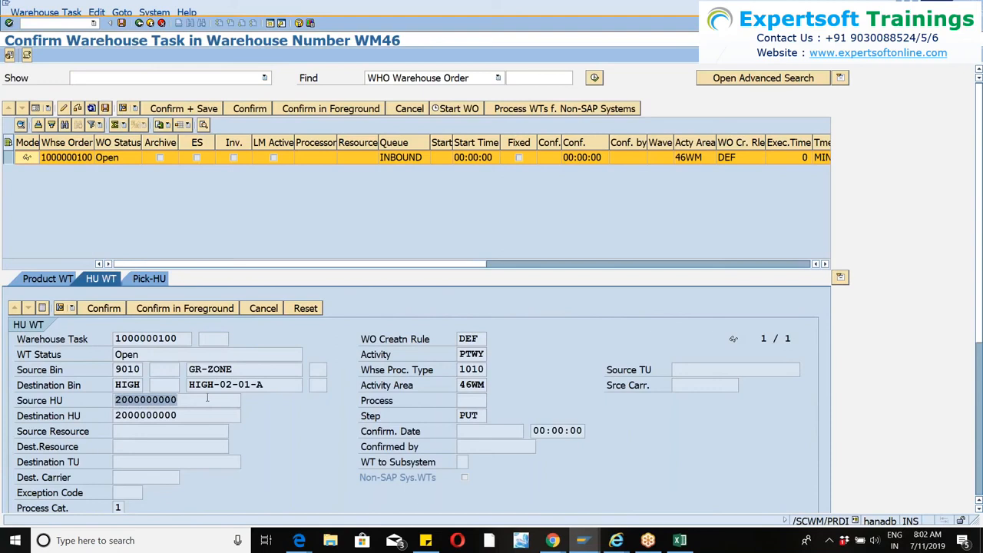
left_click(207, 397)
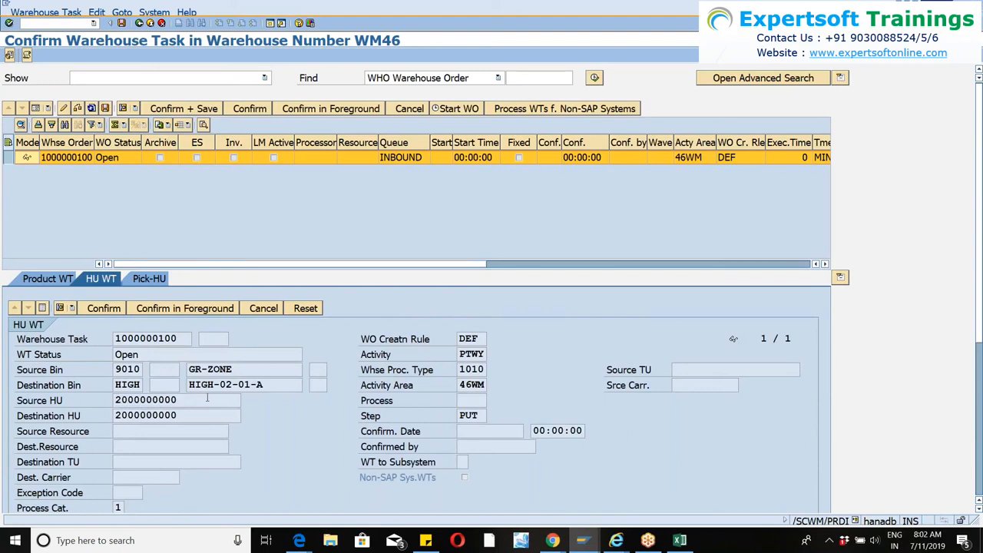
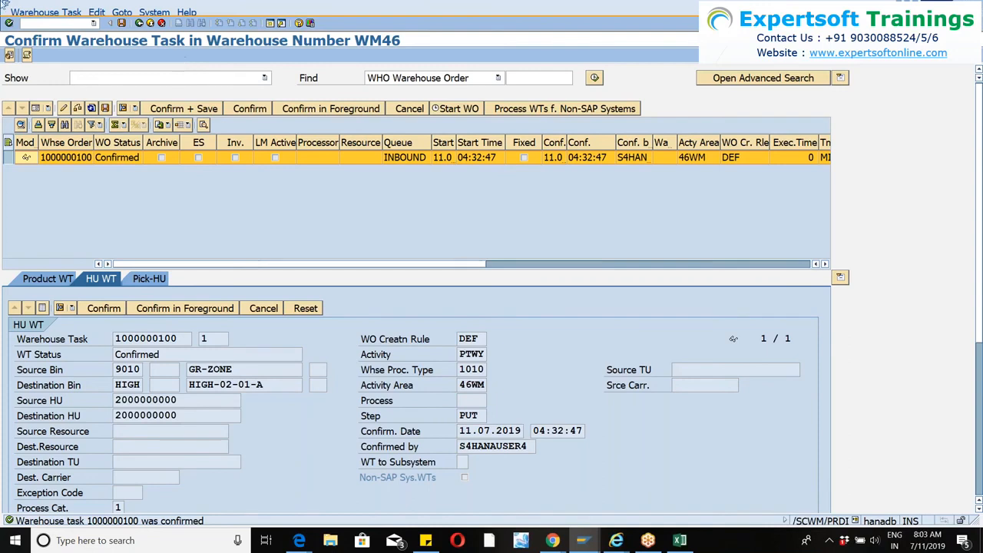
Return to the inbound delivery, reopen putaway warehouse task creation to check for remaining handling units, and go back to the delivery.
left_click(140, 24)
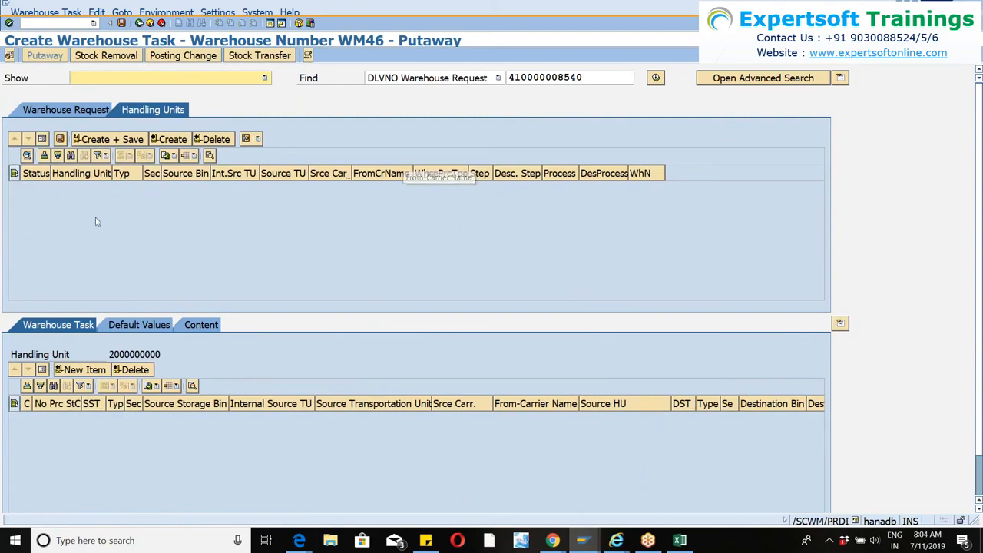
left_click(150, 23)
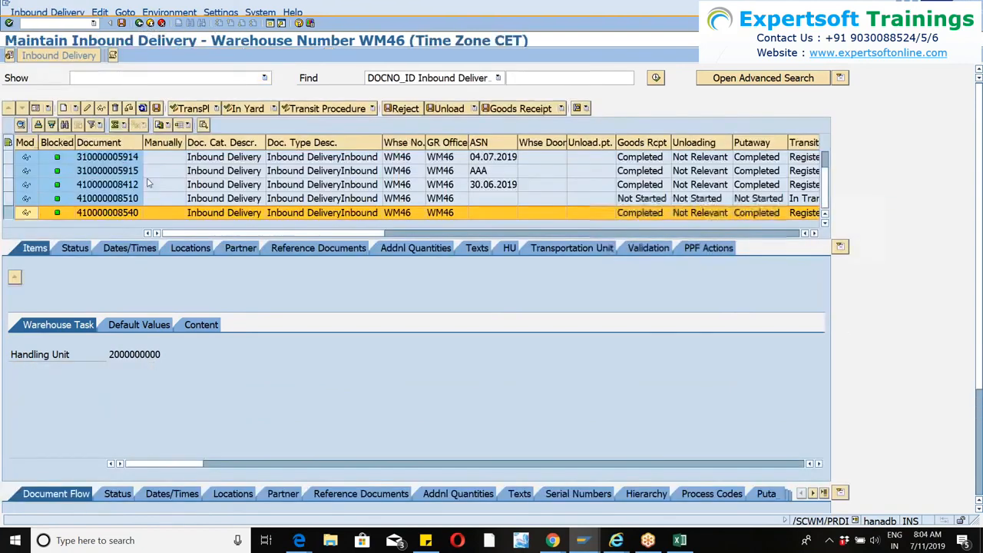
left_click(47, 12)
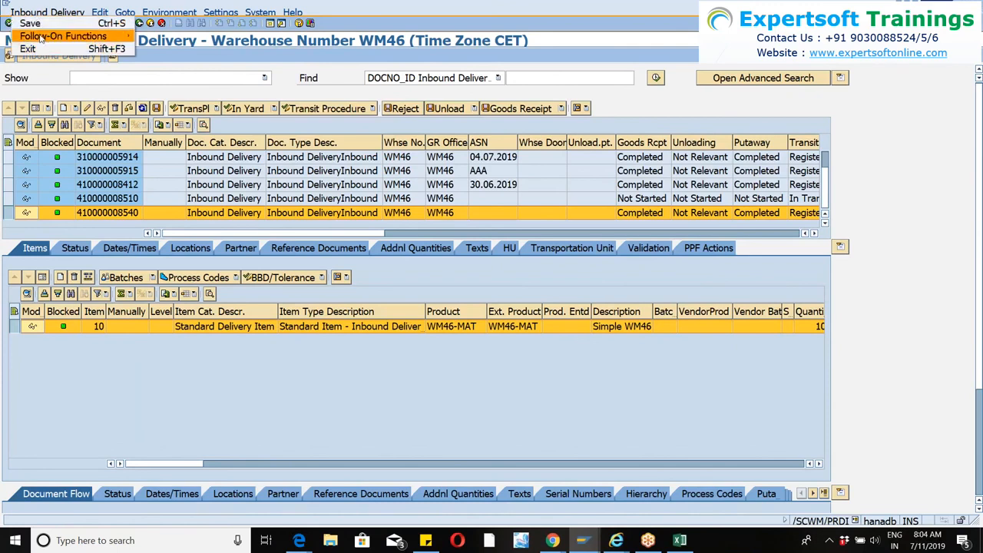
mouse_move(67, 39)
left_click(162, 37)
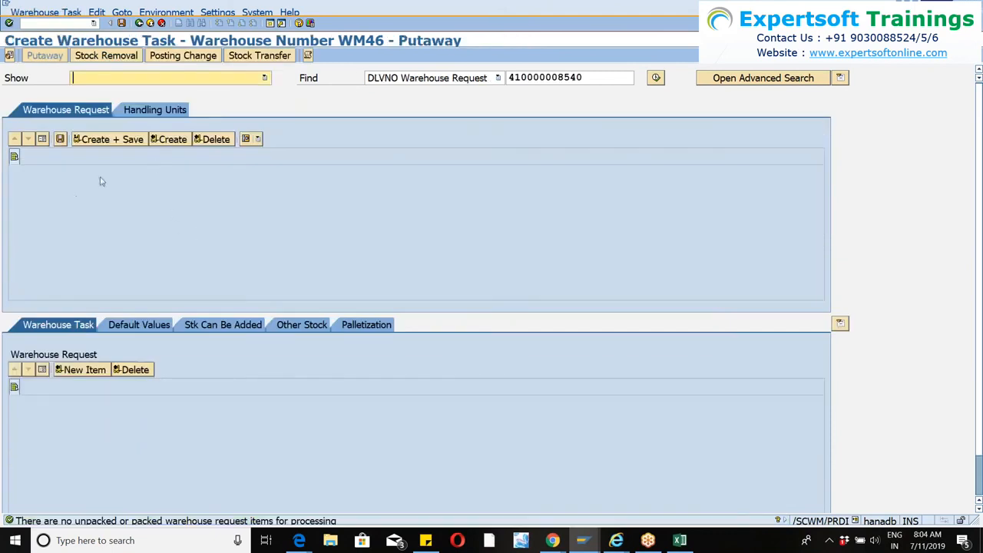
left_click(134, 112)
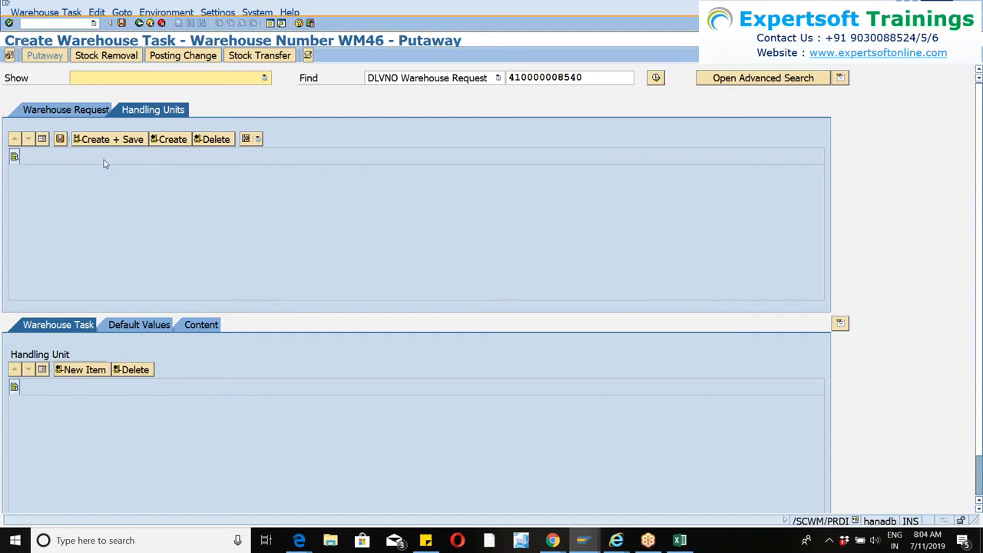
left_click(141, 24)
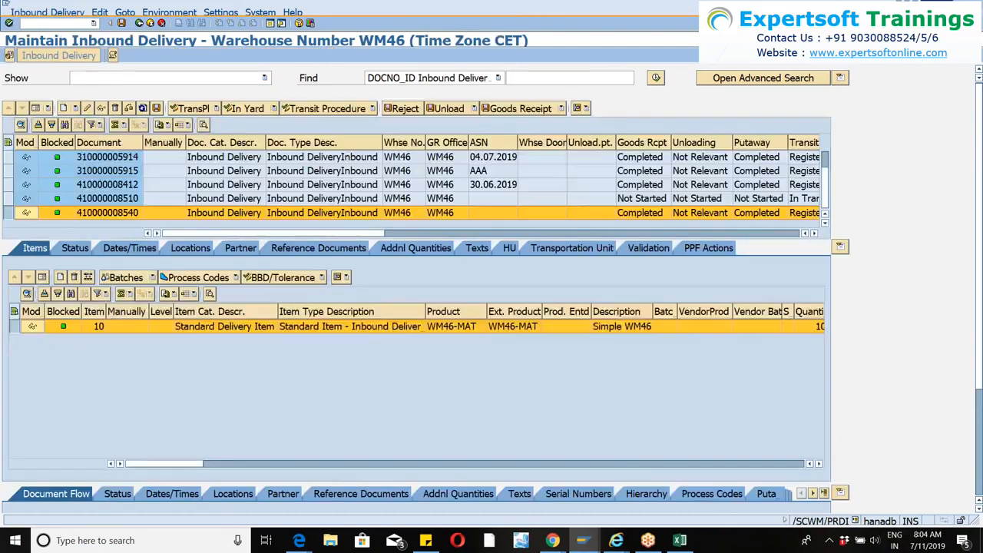
Display the selected inbound delivery's warehouse tasks, examine the WM46-MAT task and its warehouse order, and return to the delivery.
left_click(108, 216)
left_click(8, 213)
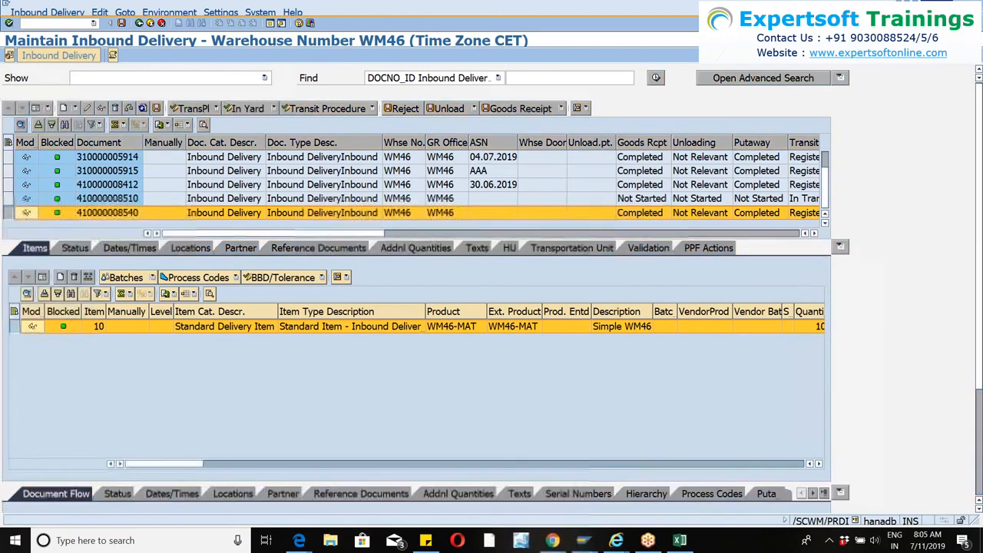
left_click(585, 108)
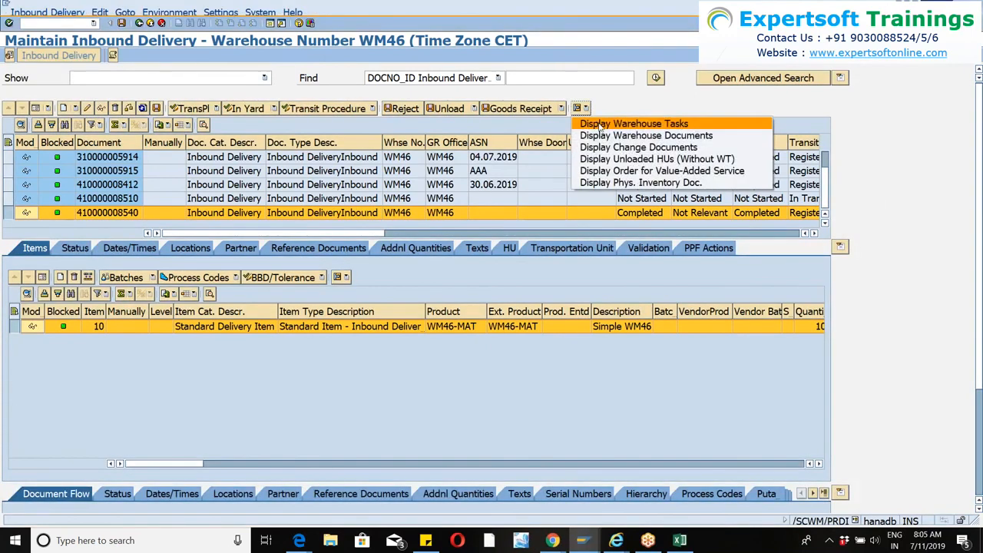
left_click(600, 124)
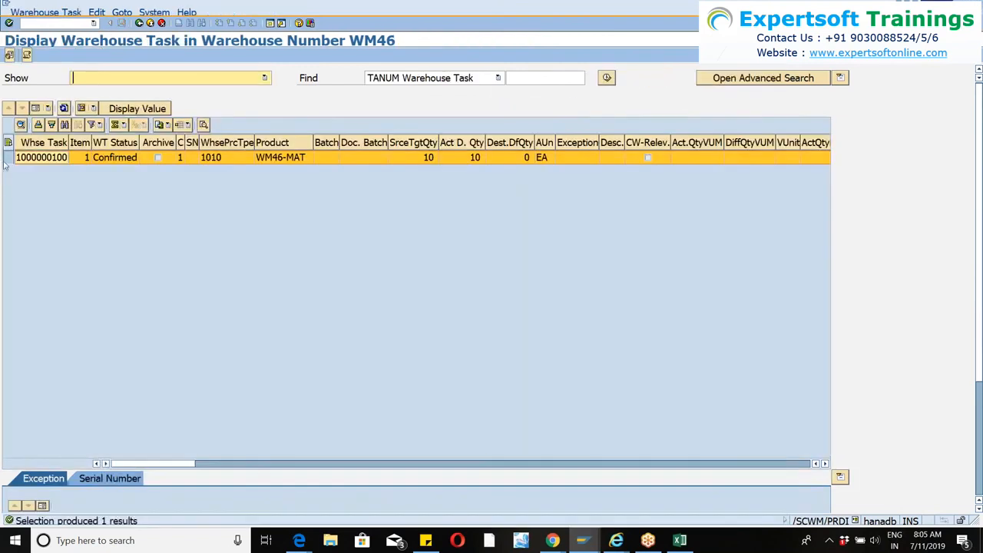
left_click(17, 161)
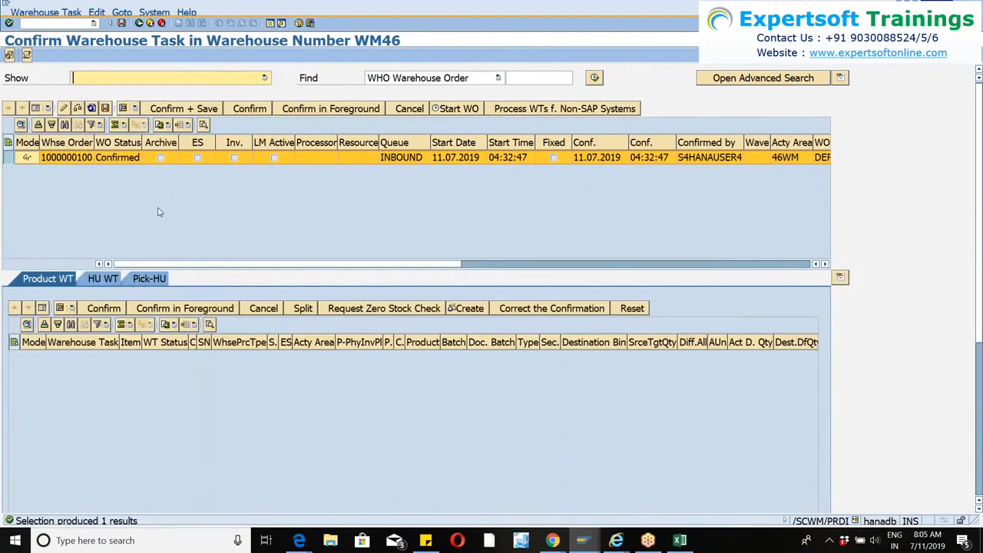
left_click(139, 23)
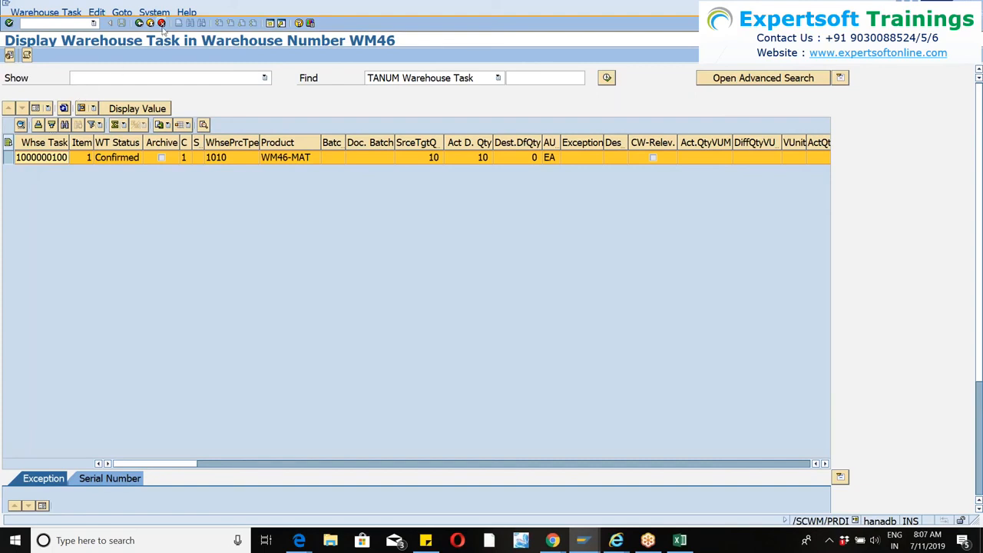
left_click(139, 24)
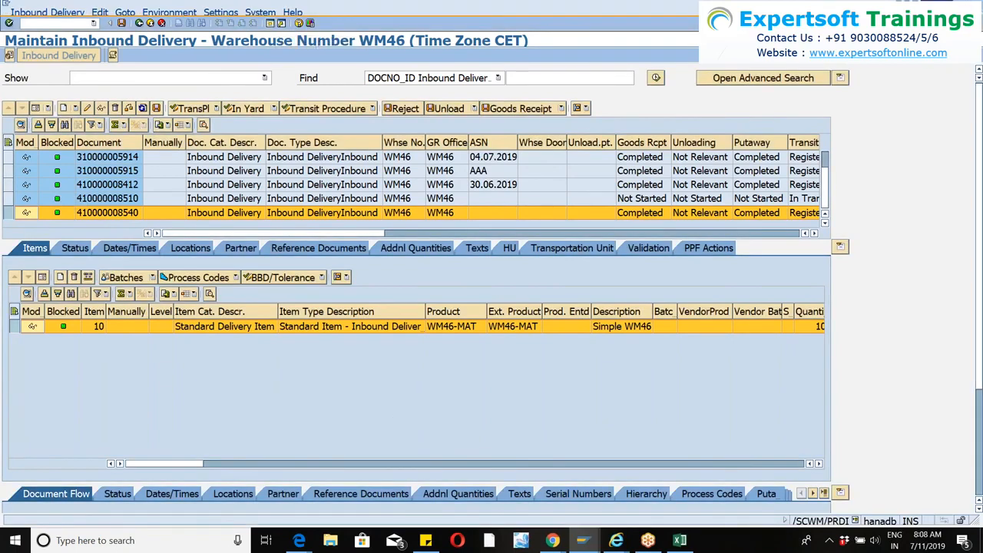
Open the inbound queue monitor with transaction SMQ2 and list all queues for client 400.
left_click(276, 26)
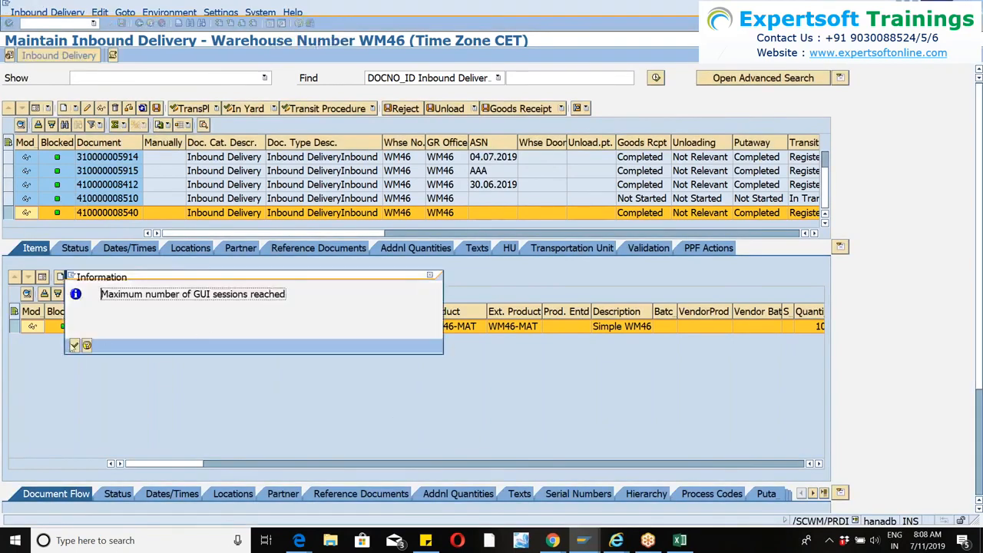
left_click(77, 347)
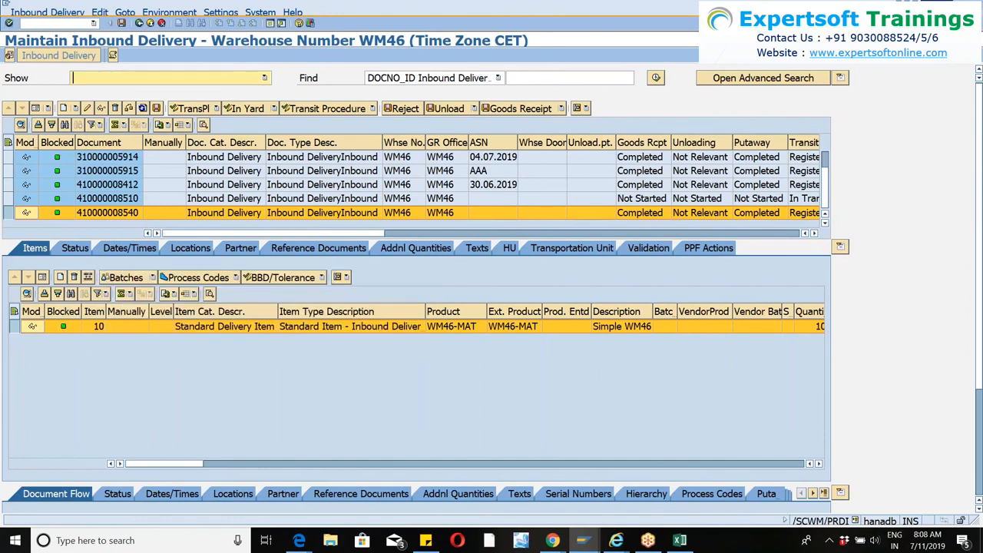
left_click(44, 24)
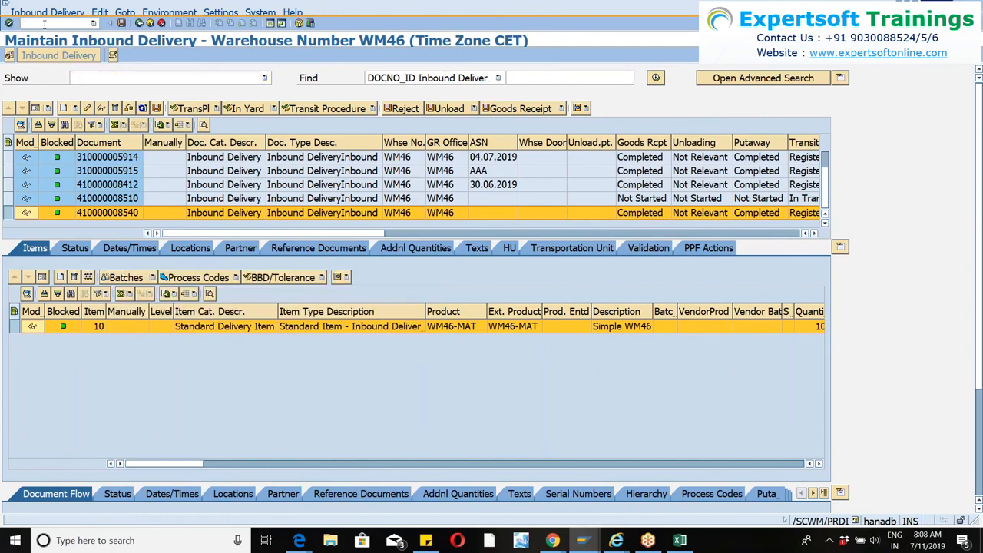
type("/nsmq2")
key("Return")
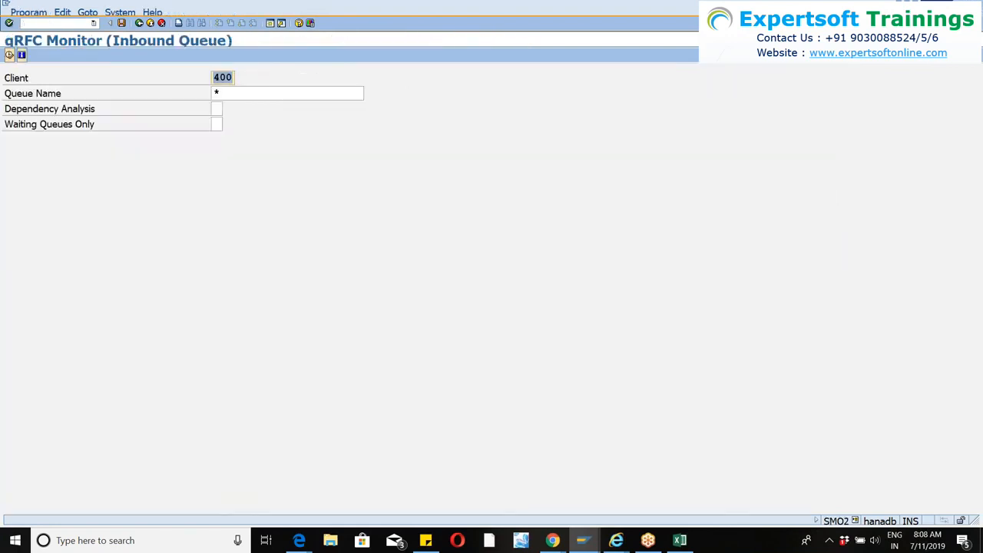
left_click(10, 55)
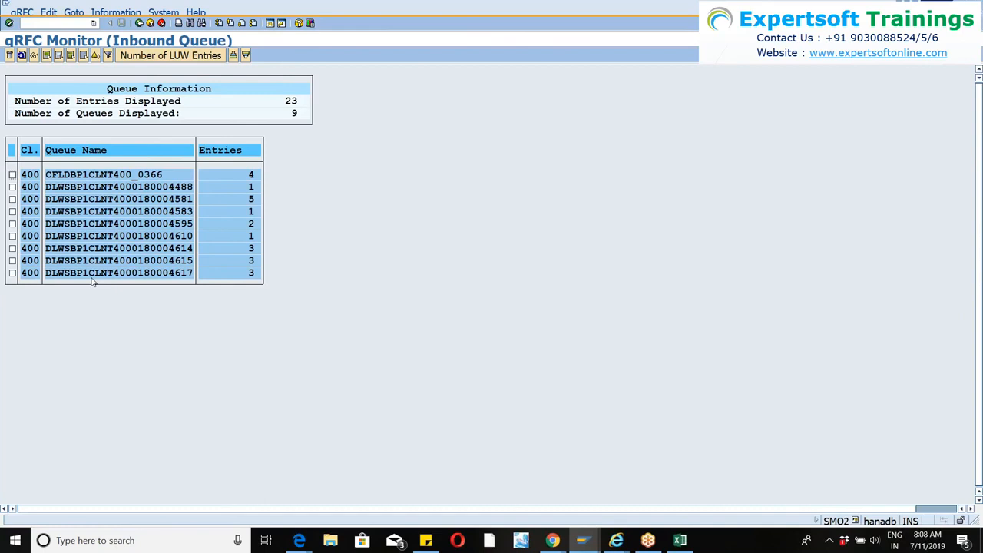
double_click(159, 188)
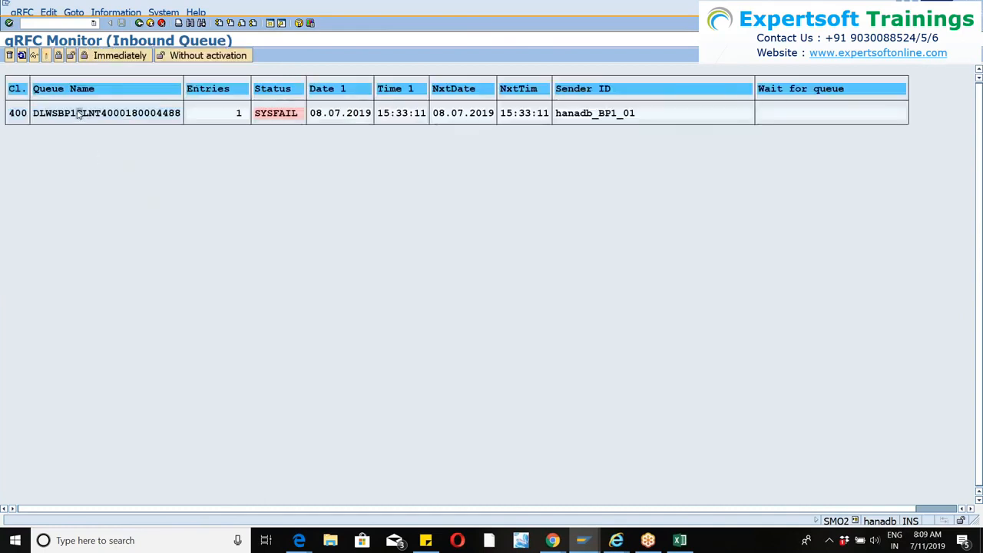
double_click(79, 114)
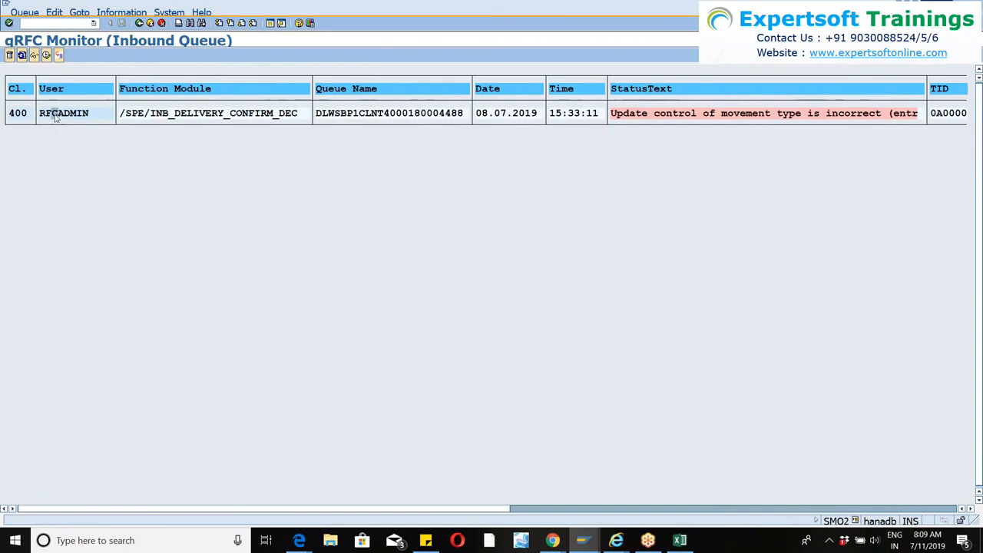
left_click(55, 13)
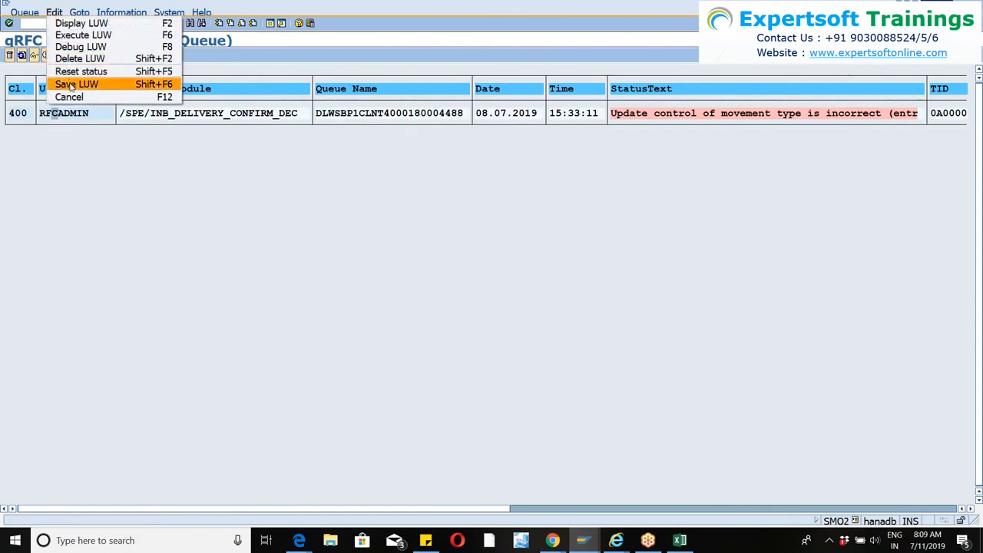
left_click(74, 85)
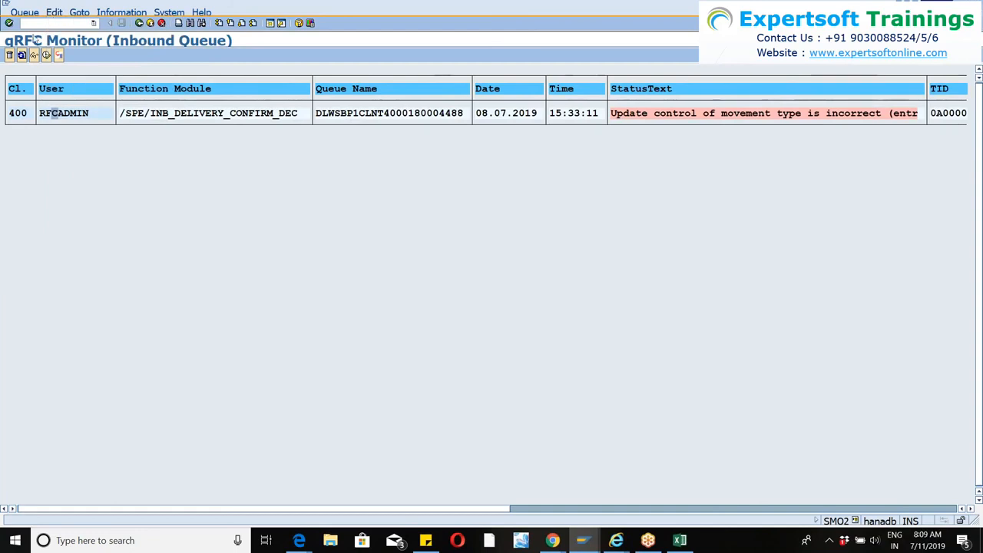
List the saved inbound queues for client 400 with transaction SMQ3, examine the available LUW functions, and leave the monitor.
type("/nsmq3")
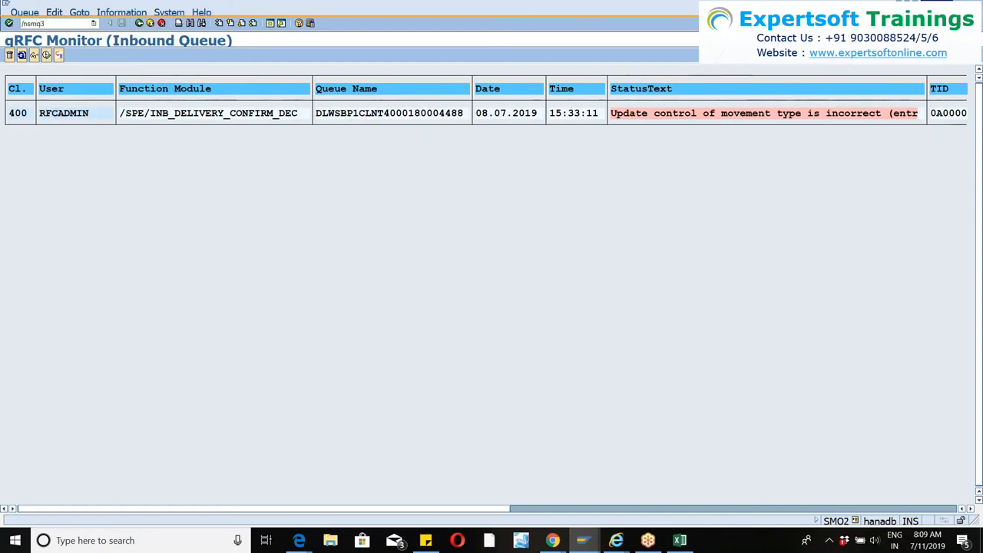
key("Return")
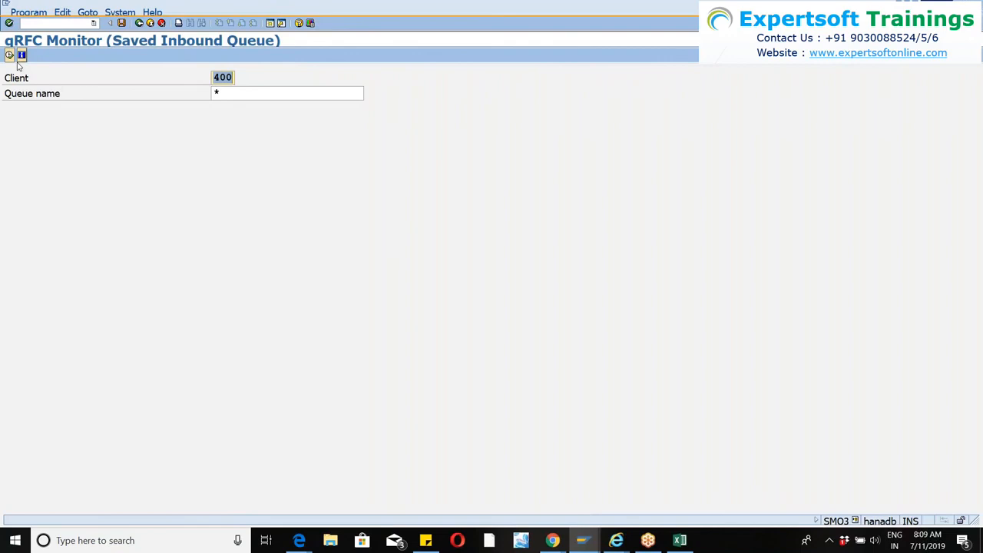
left_click(9, 55)
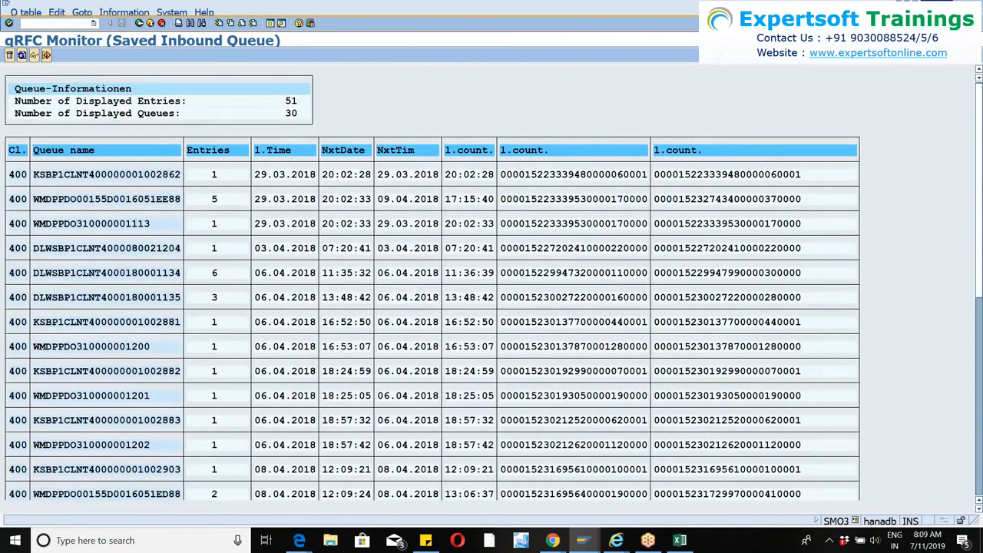
left_click(53, 12)
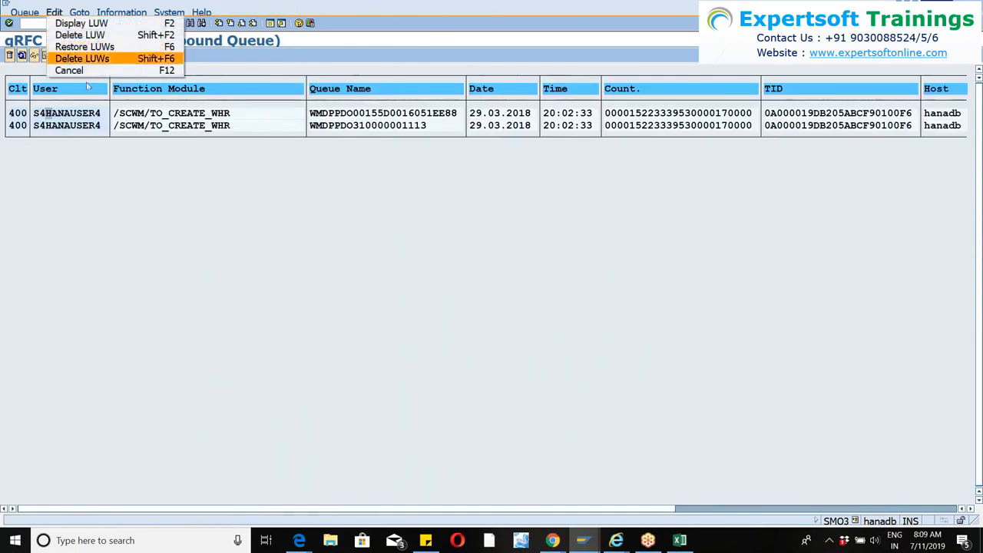
left_click(227, 243)
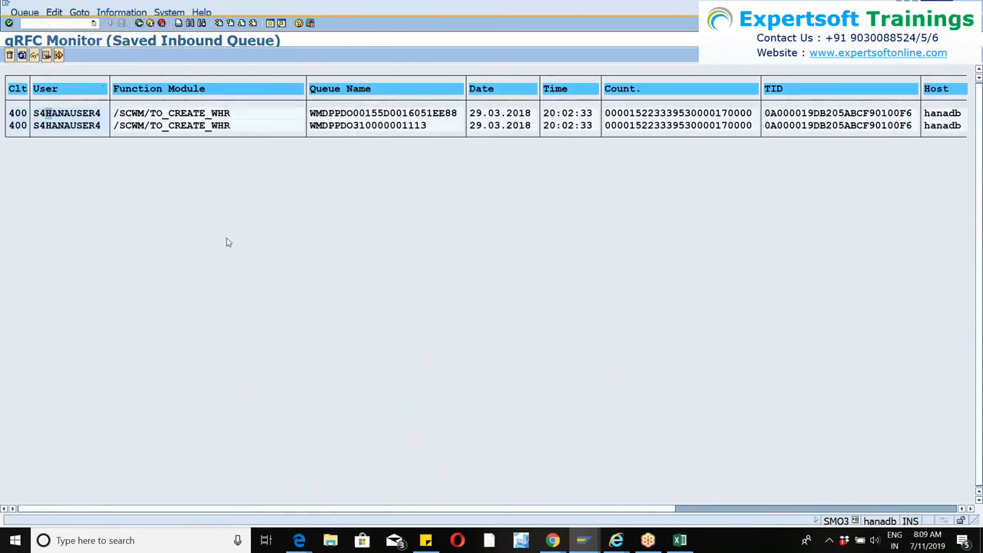
left_click(139, 23)
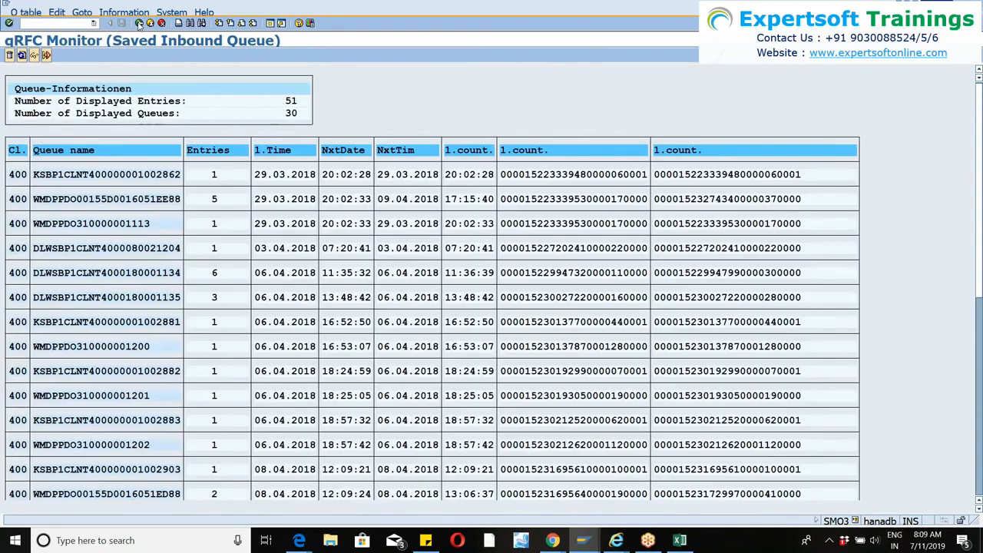
left_click(139, 23)
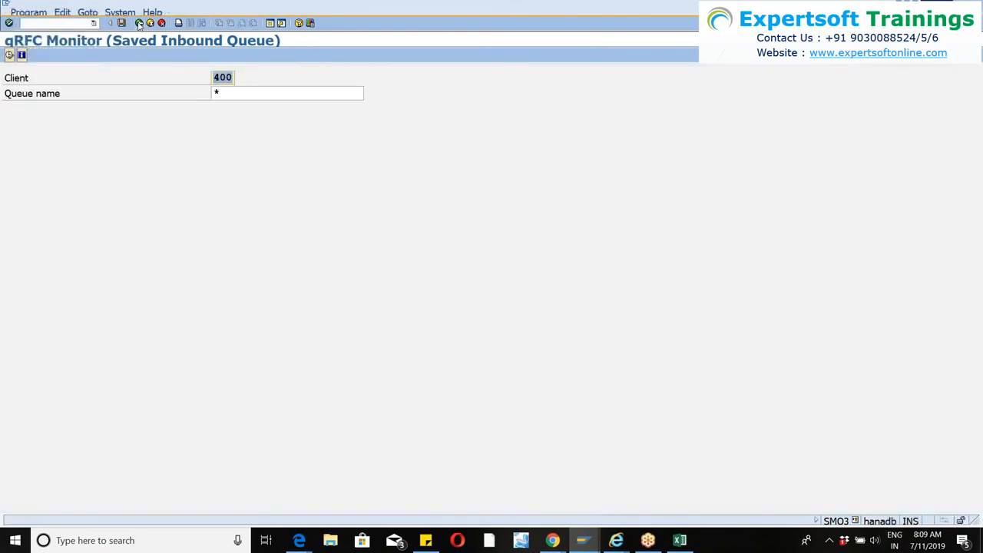
left_click(152, 24)
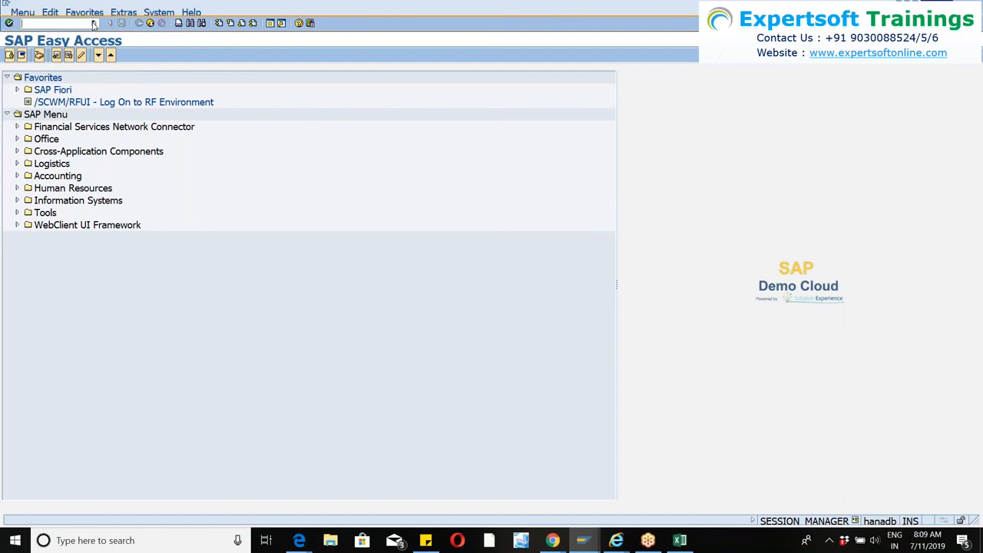
Open the warehouse management monitor (/SCWM/MON) for warehouse WM46 using the SAP standard monitor.
left_click(94, 24)
left_click(39, 24)
key("Return")
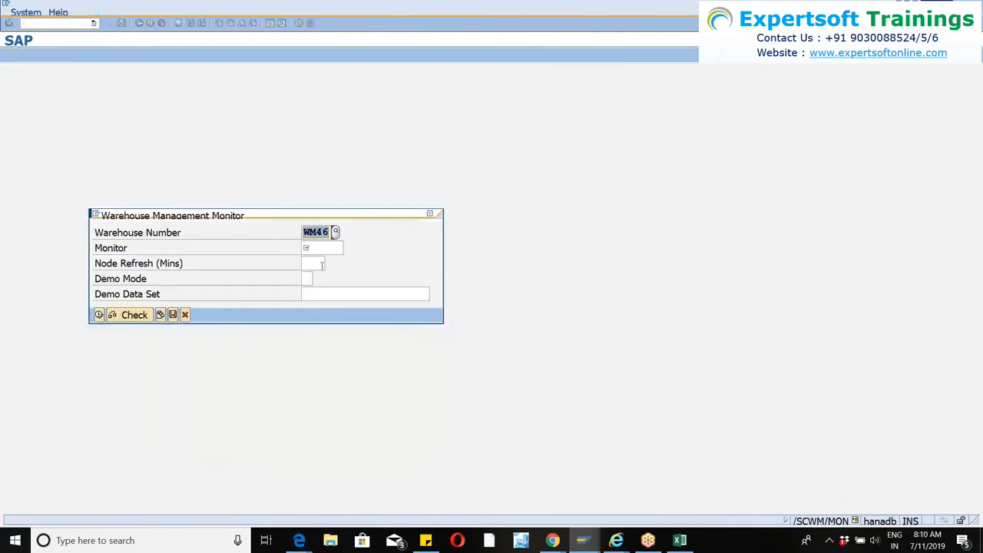
left_click(315, 249)
type("sap")
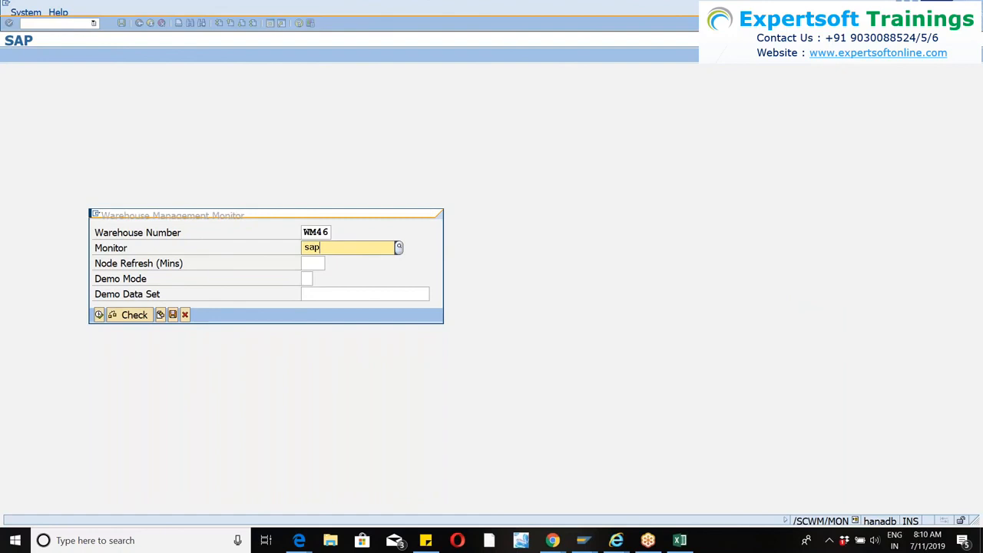
key("F4")
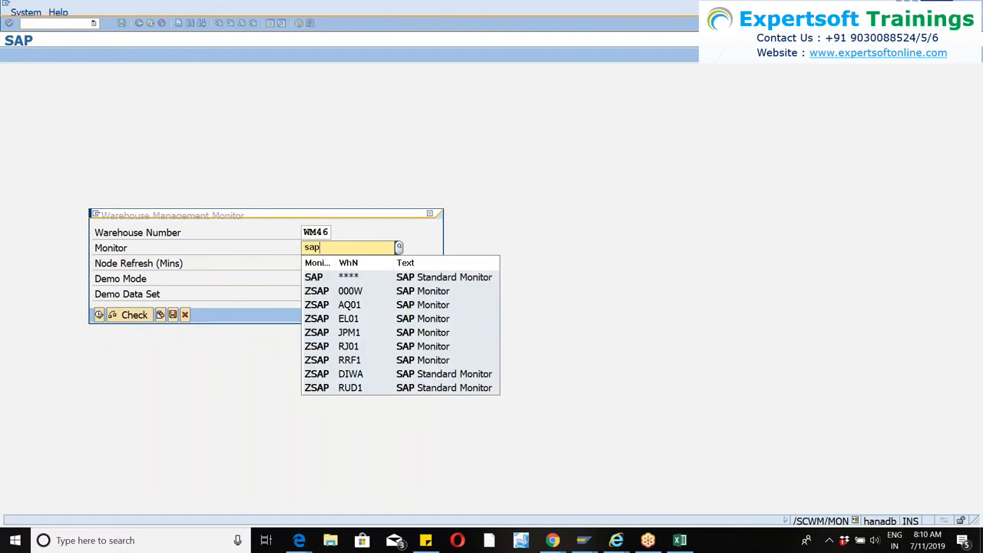
left_click(342, 277)
left_click(99, 314)
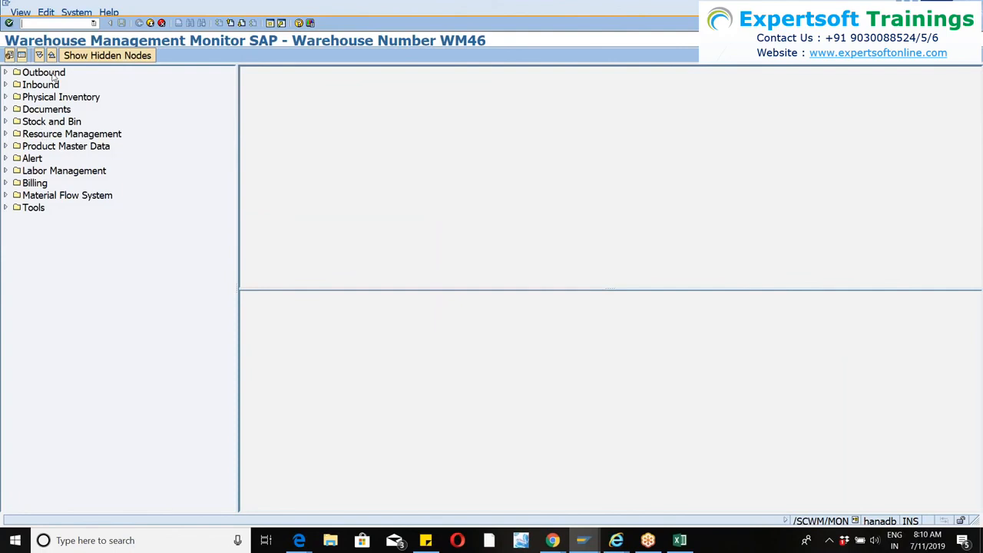
Open the selection criteria of the Warehouse Attribute node under Product Master Data, examine them, and close the dialog.
left_click(6, 147)
left_click(6, 148)
left_click(16, 158)
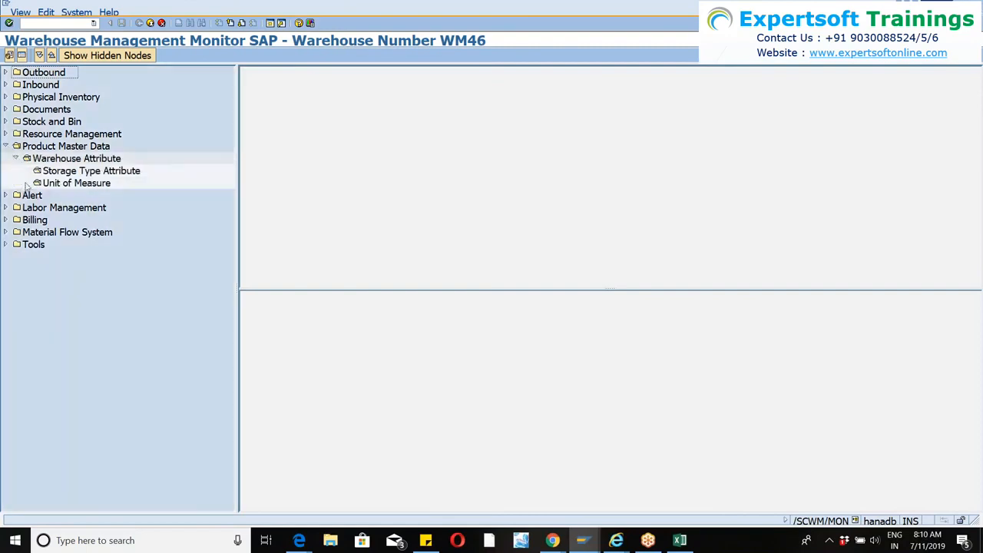
left_click(66, 160)
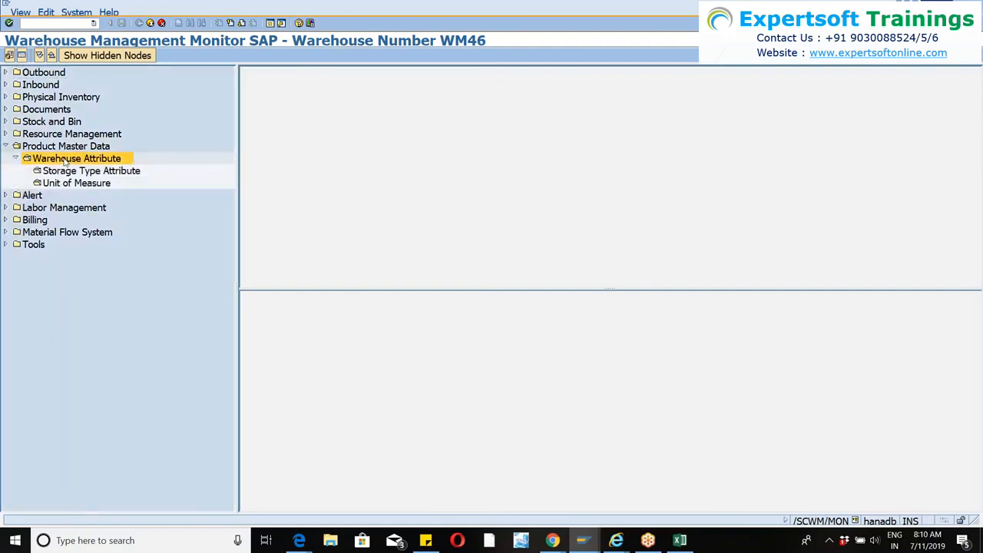
left_click_drag(623, 174, 513, 137)
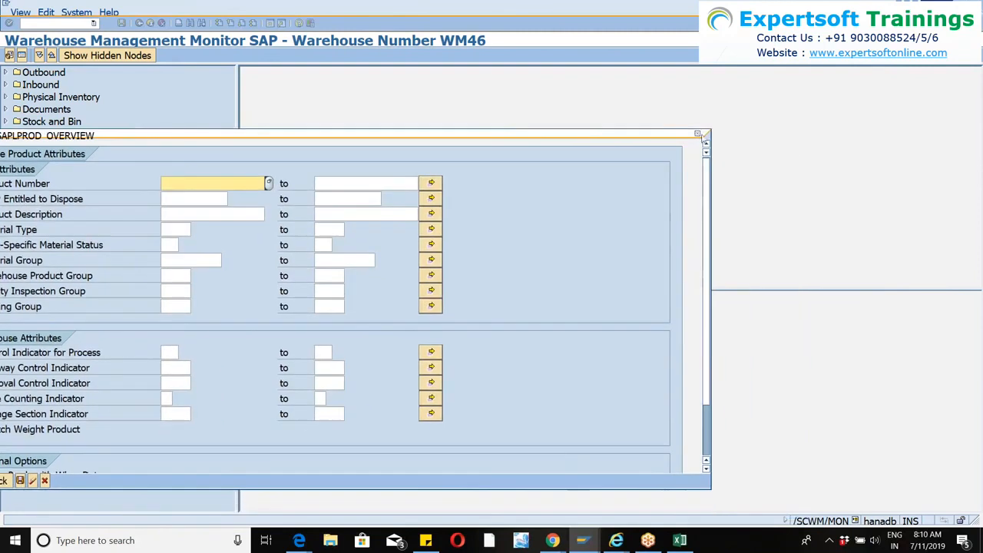
left_click(698, 133)
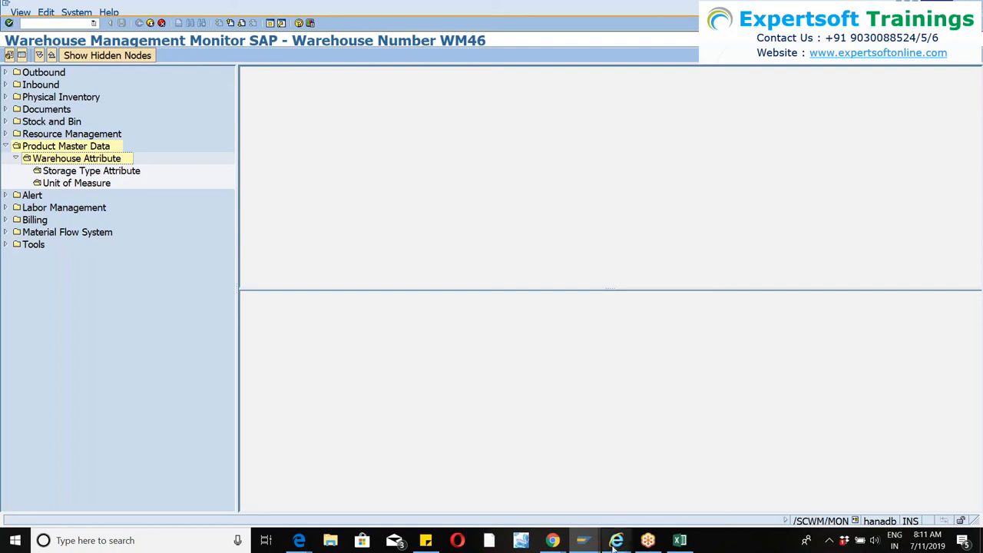
Switch to SAP Logon and try to log on to the EXP-ECC and EWM 9.3 systems from the 9.3 connection folder.
left_click(578, 543)
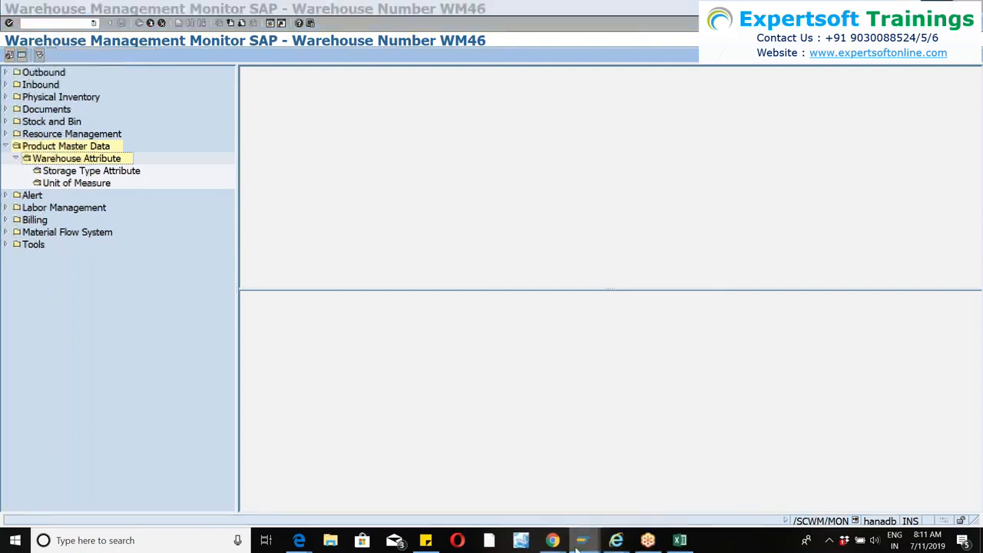
left_click(108, 484)
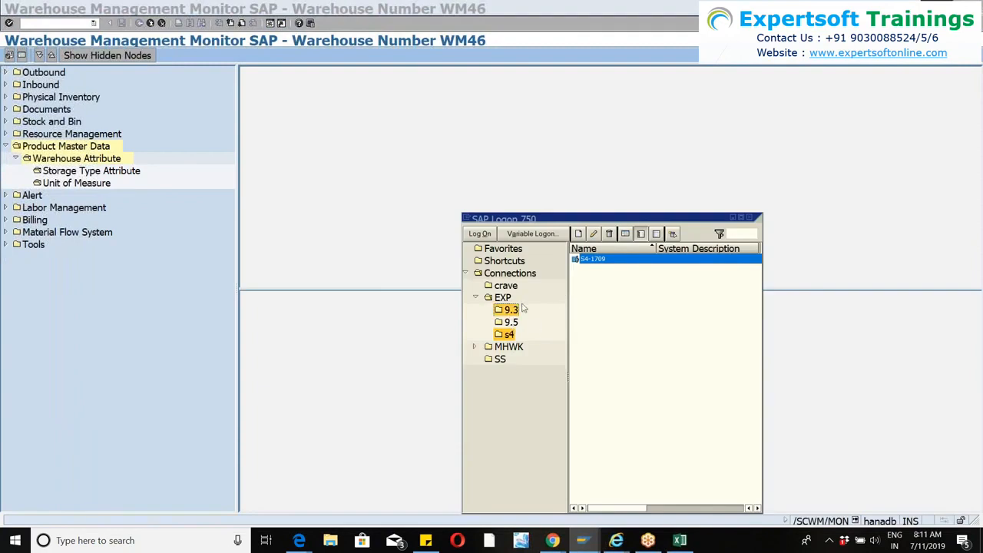
left_click(510, 311)
left_click(599, 270)
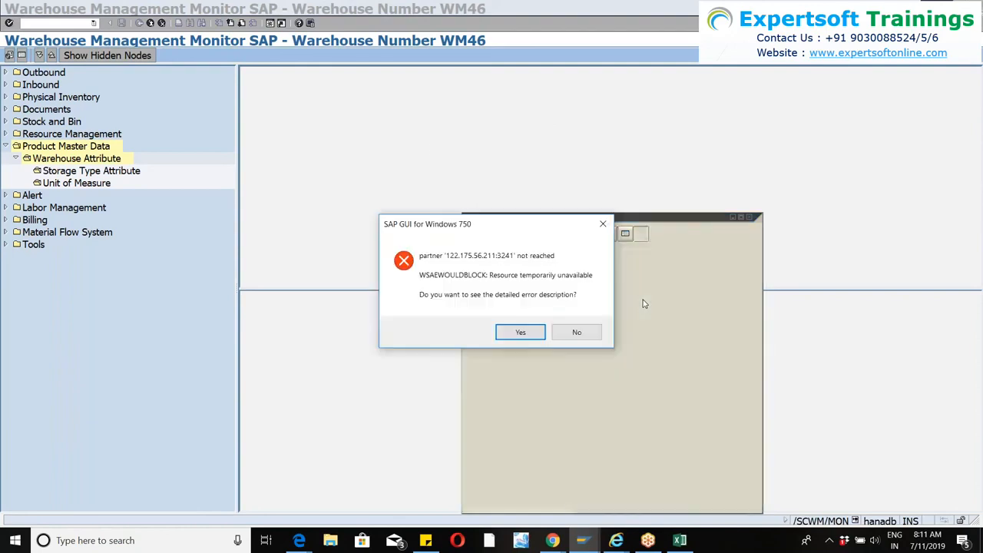
left_click(565, 335)
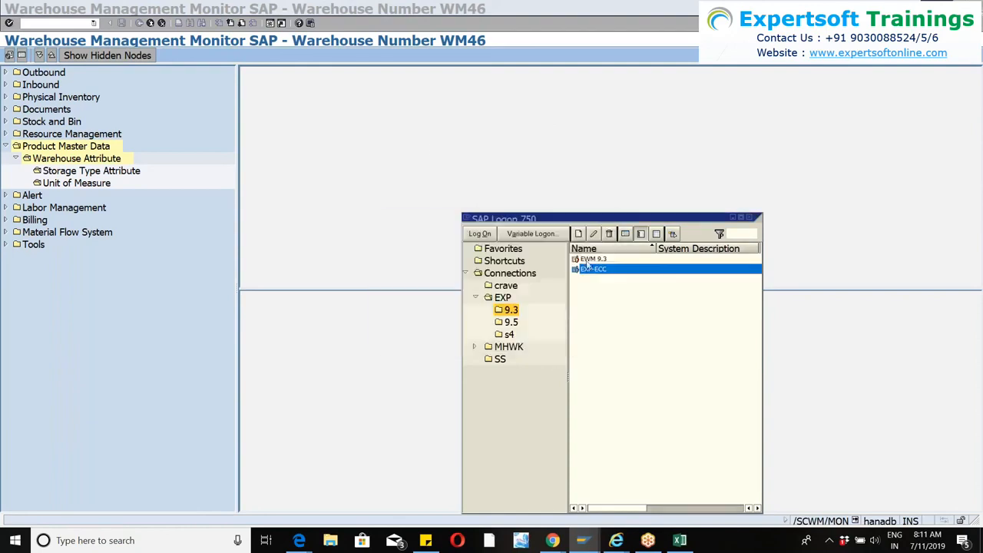
left_click(597, 260)
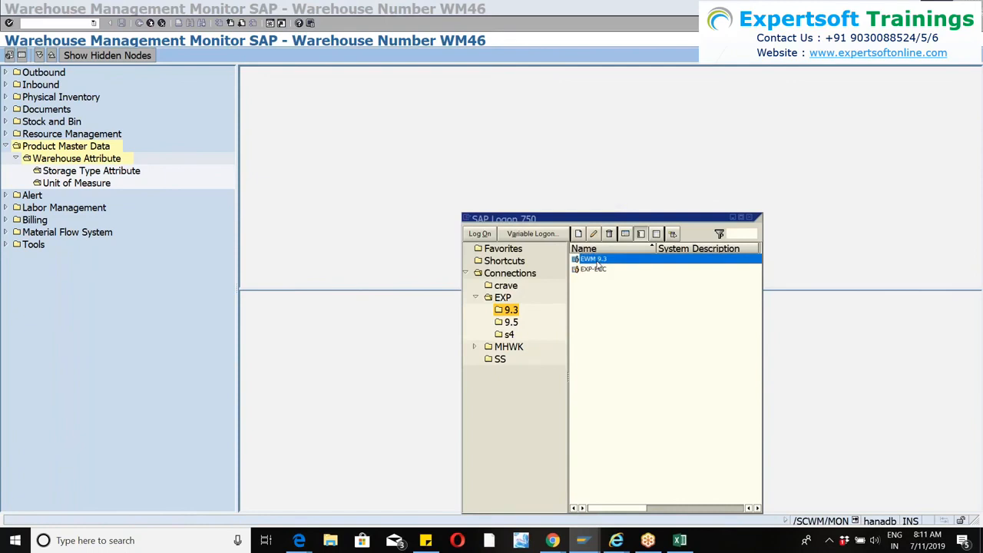
double_click(597, 261)
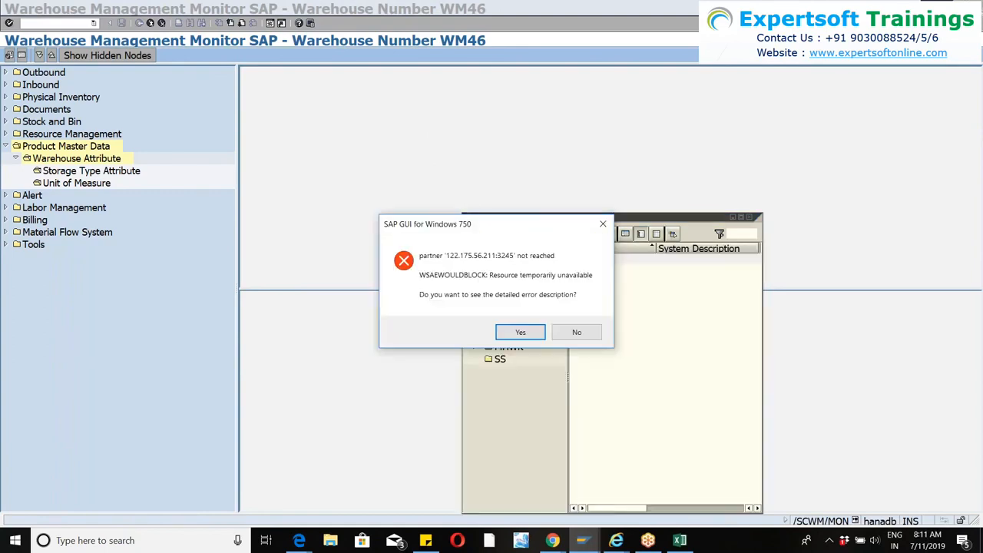
left_click(575, 332)
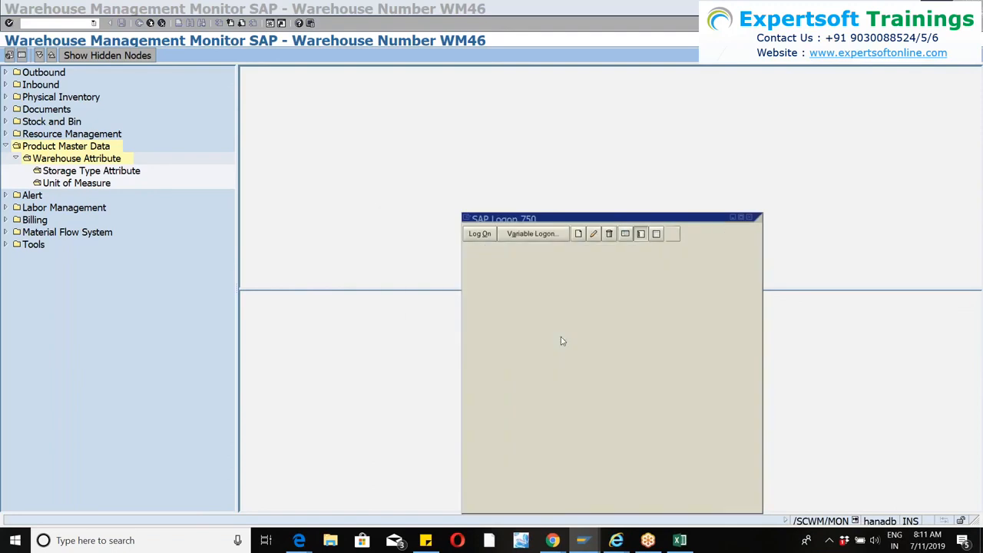
Try to log on to the EWM9.5 system from the 9.5 connection folder, and minimize SAP Logon.
left_click(509, 322)
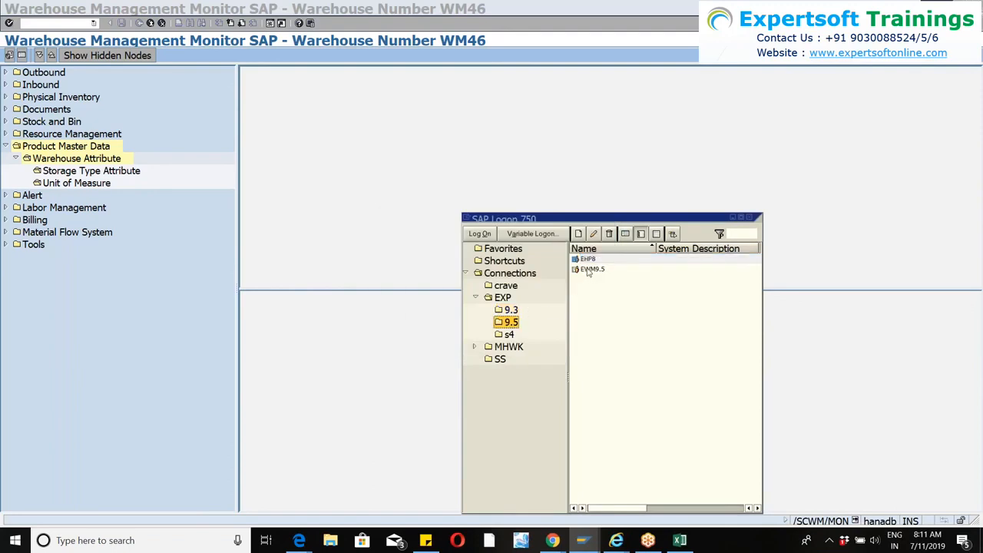
left_click(590, 269)
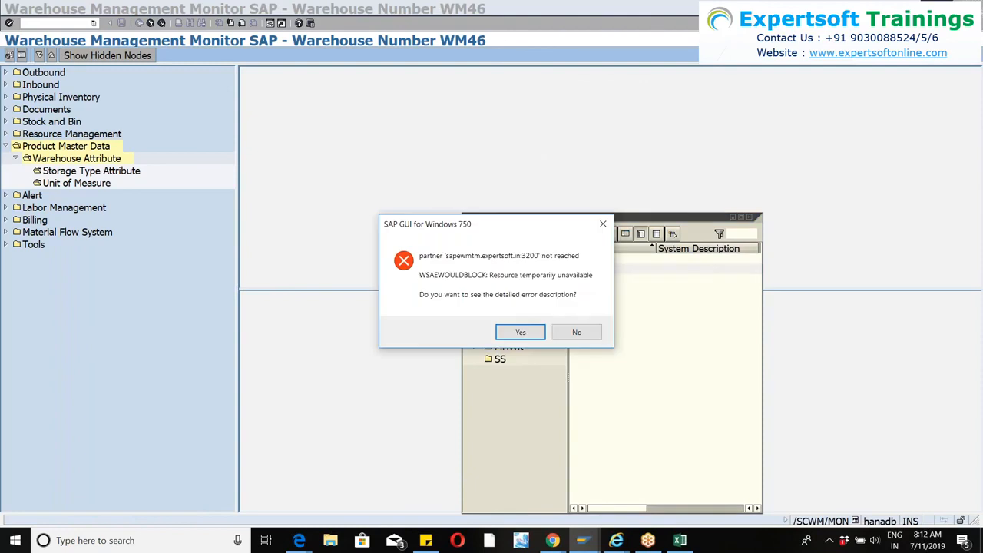
left_click(576, 332)
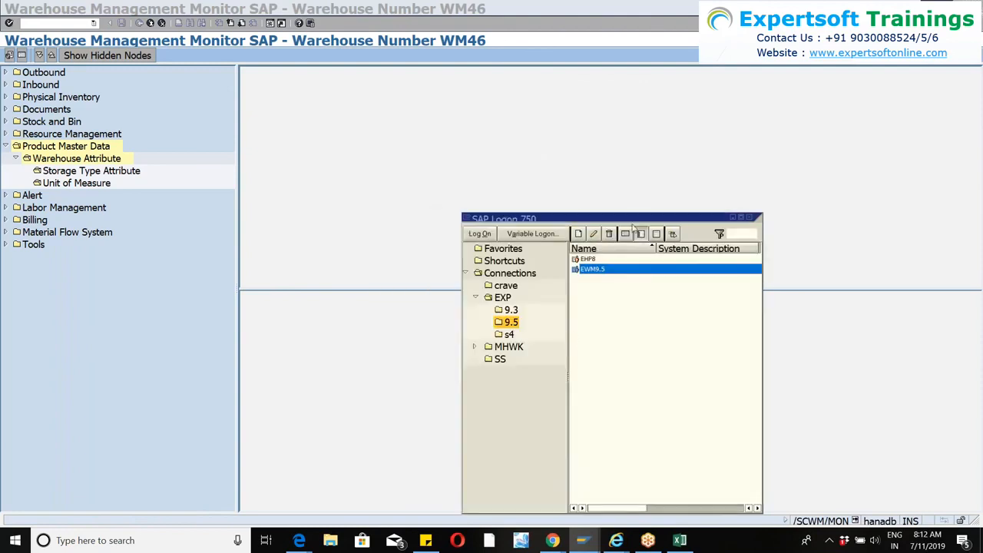
left_click(732, 219)
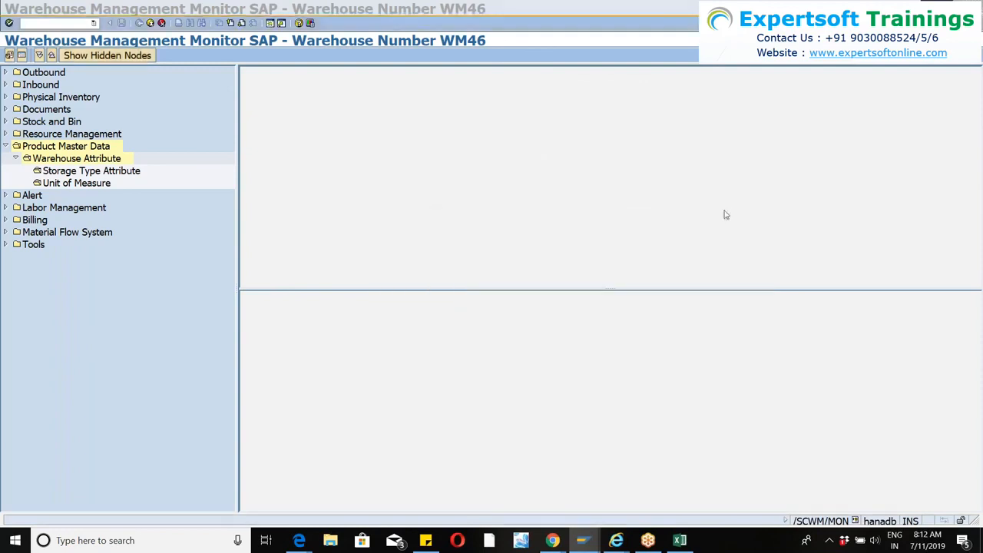
Open the implementation guide with transaction SPRO in the existing SAP Easy Access session.
left_click(271, 26)
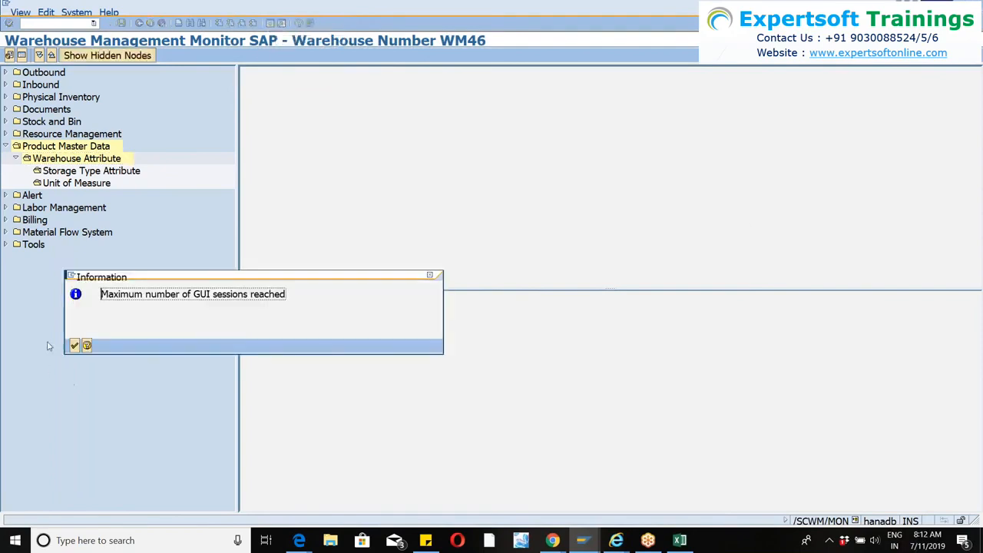
left_click(74, 345)
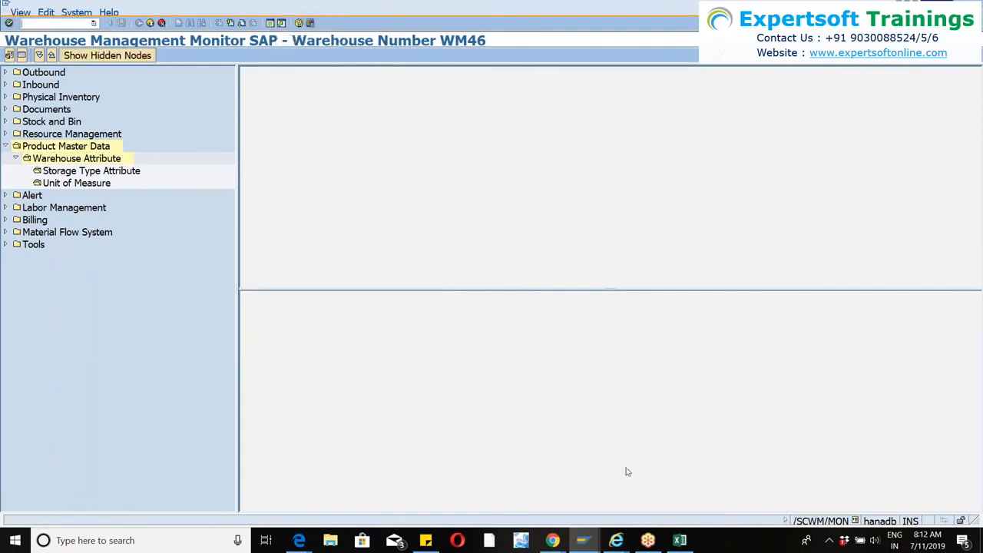
left_click(585, 540)
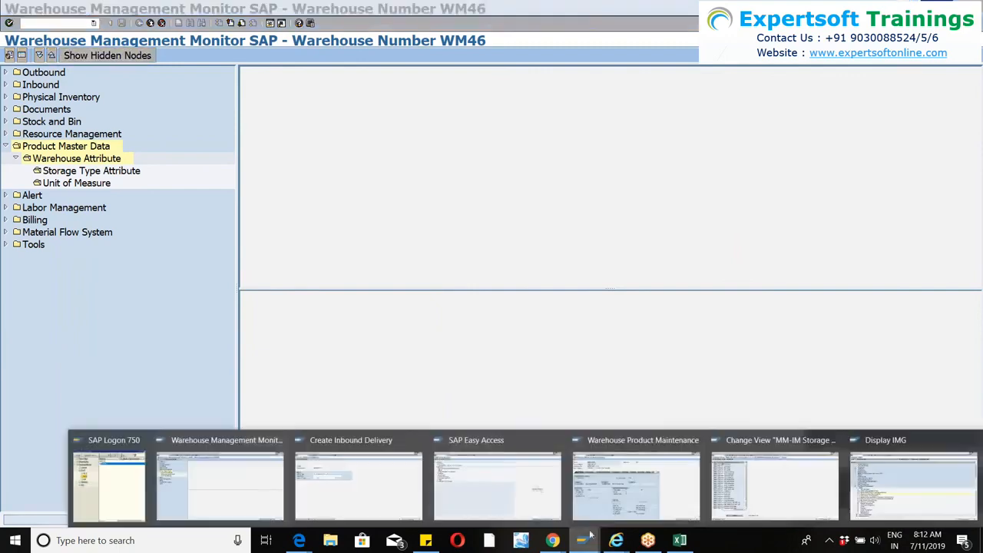
left_click(511, 495)
type("spr")
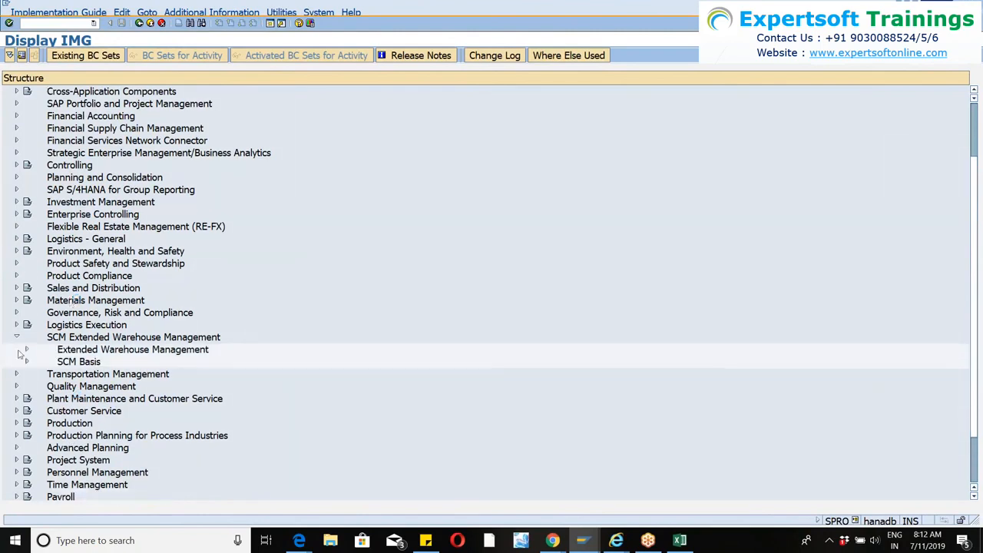
Run Define Warehouse Number Control under the Extended Warehouse Management master data and open the details of warehouse 0001.
left_click(26, 350)
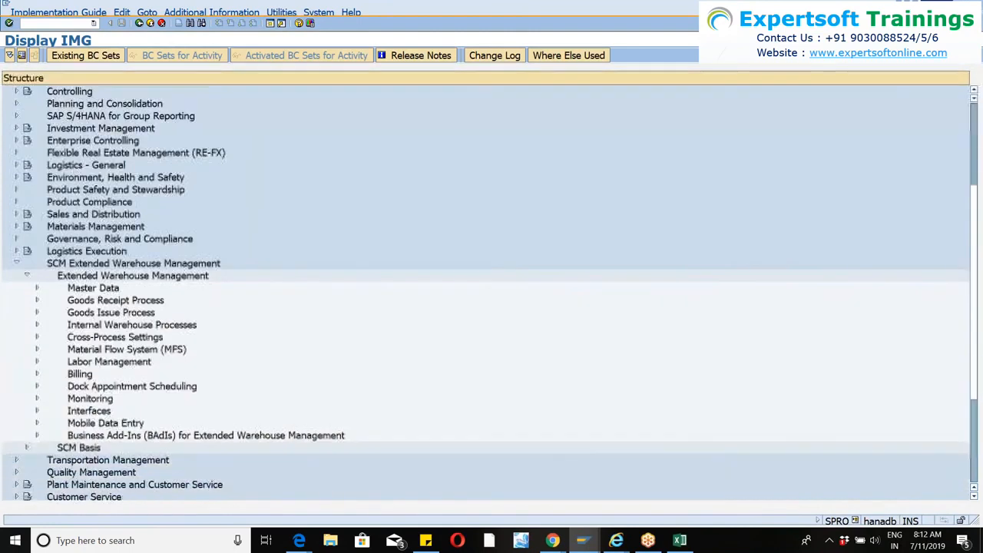
left_click(37, 287)
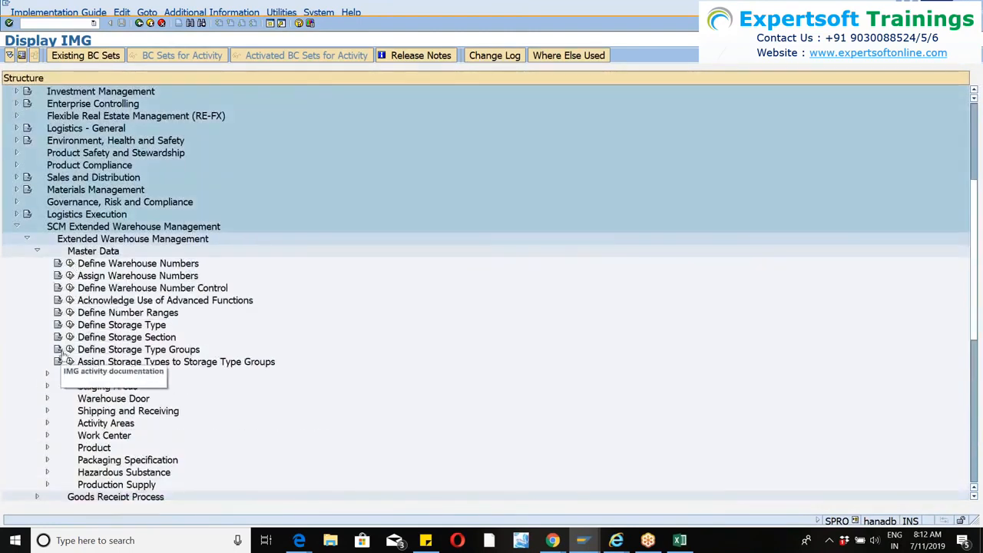
left_click(70, 288)
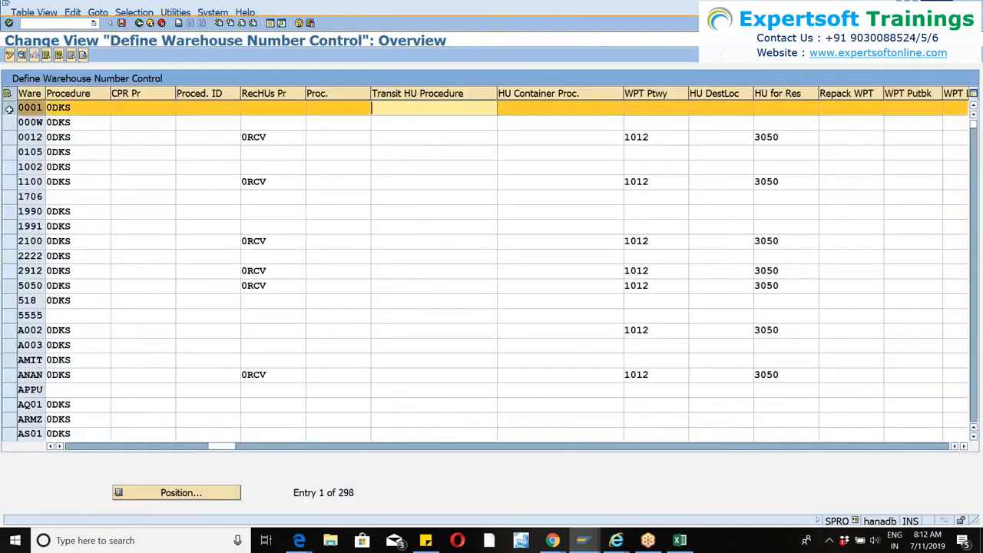
left_click(8, 94)
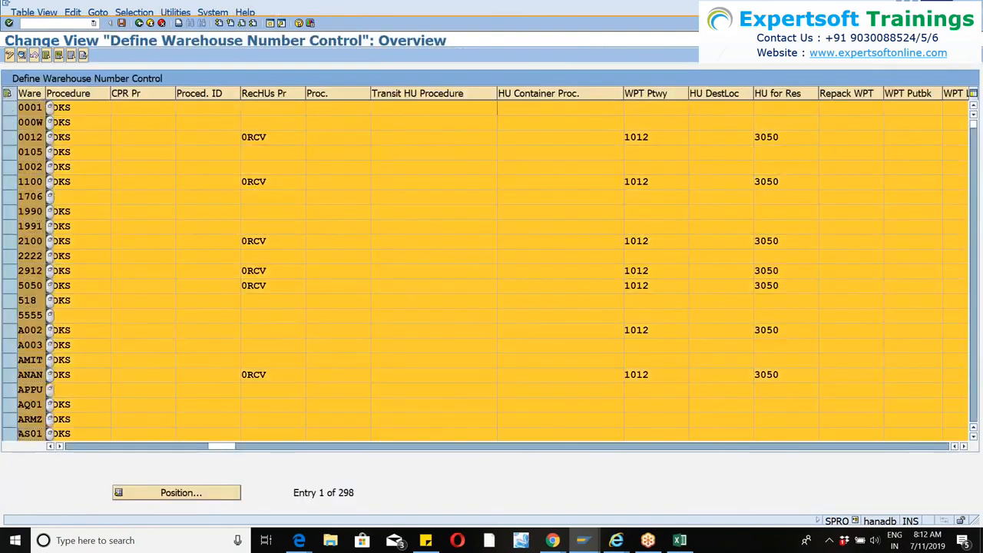
left_click(7, 94)
left_click(12, 109)
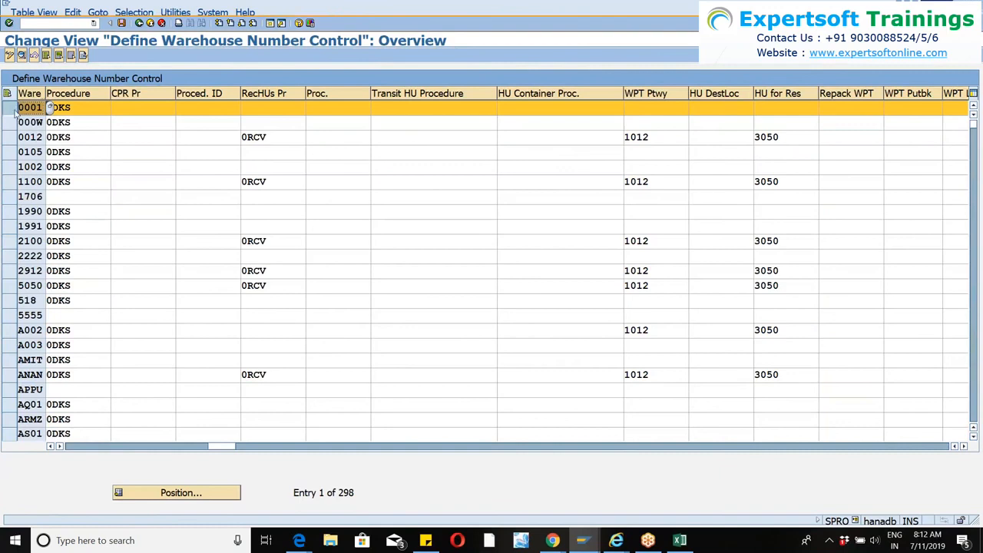
left_click(21, 56)
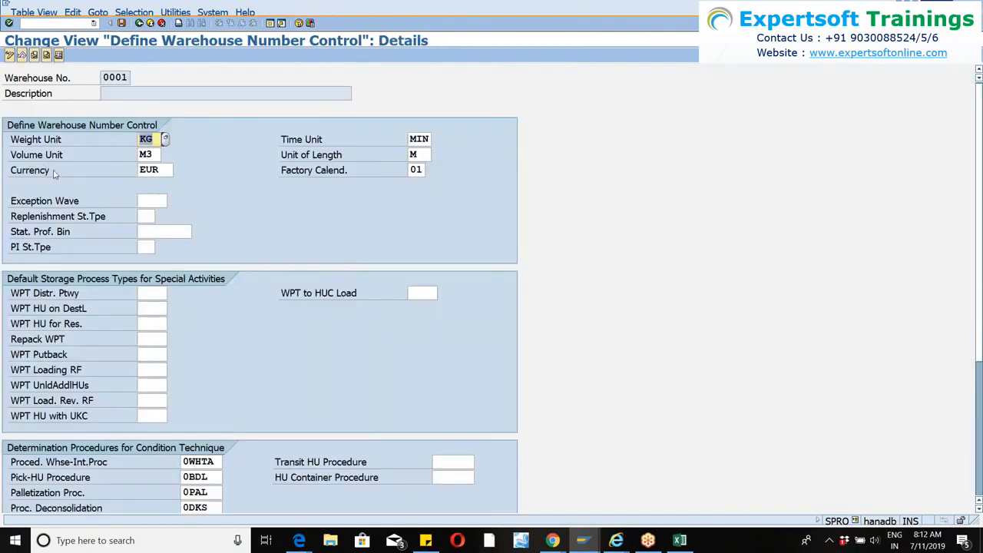
Examine warehouse 0001's units, default process types, determination procedures and external system settings, and return to the implementation guide.
scroll(334, 261, "down", 5)
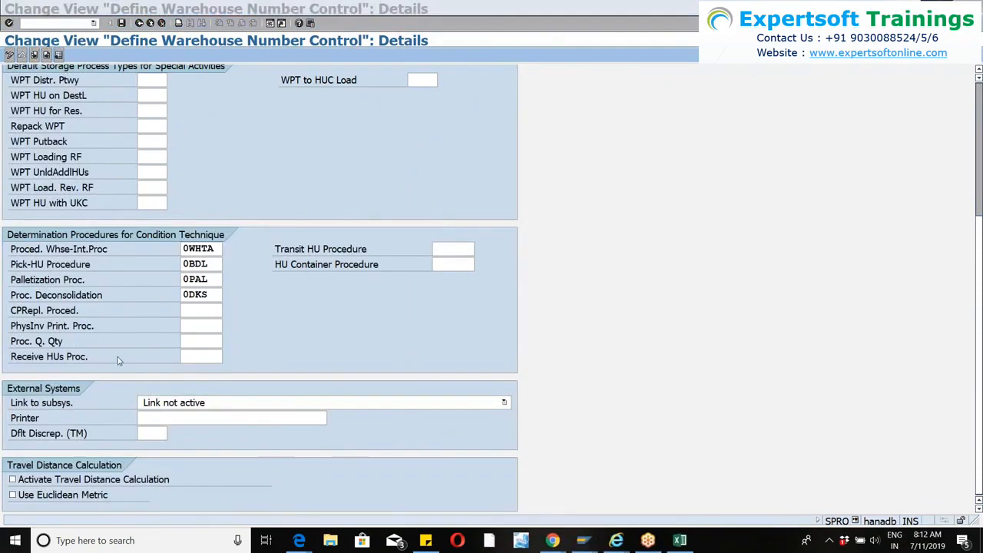
scroll(77, 304, "up", 2)
scroll(77, 304, "down", 2)
scroll(50, 328, "up", 4)
scroll(51, 328, "down", 2)
scroll(51, 328, "down", 3)
scroll(61, 232, "up", 3)
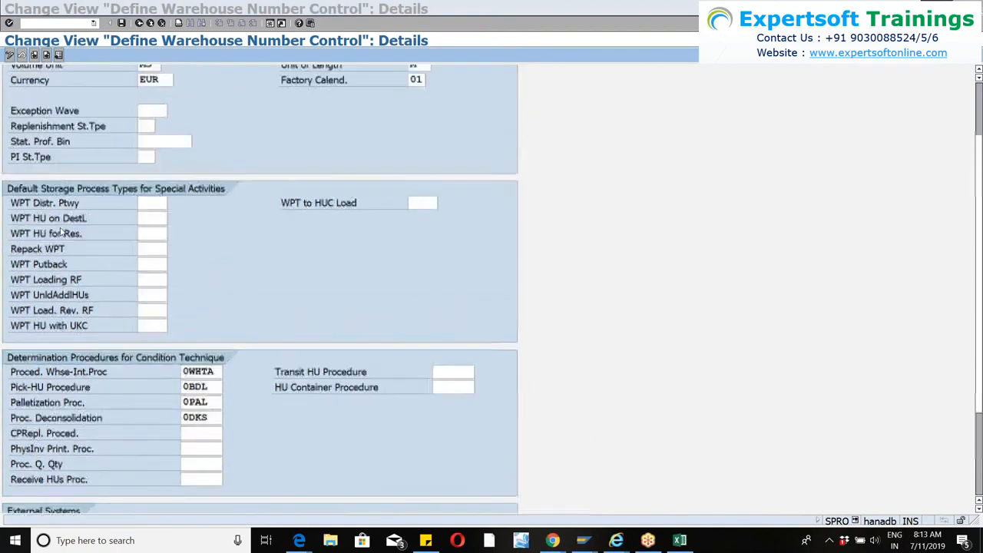
scroll(62, 233, "up", 3)
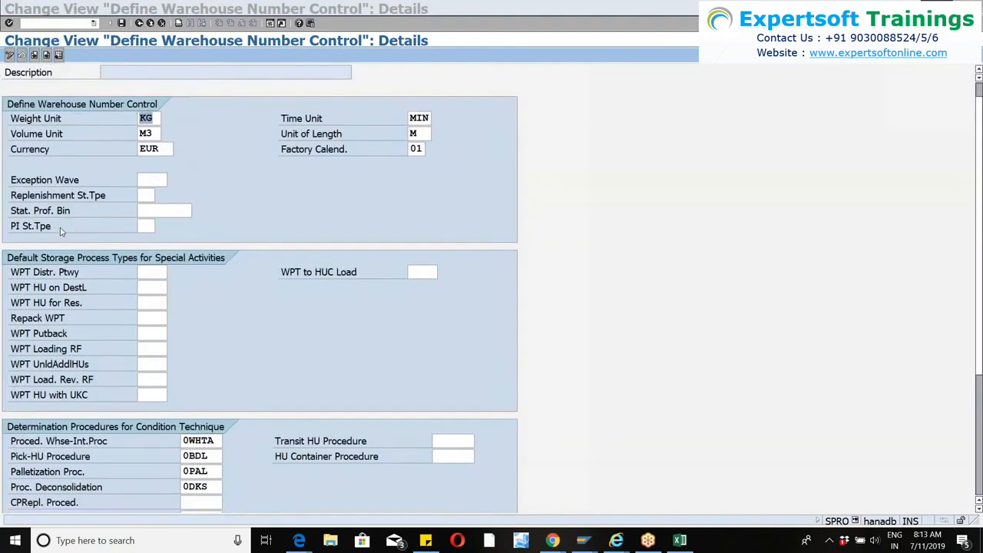
scroll(61, 232, "down", 1)
scroll(62, 232, "down", 4)
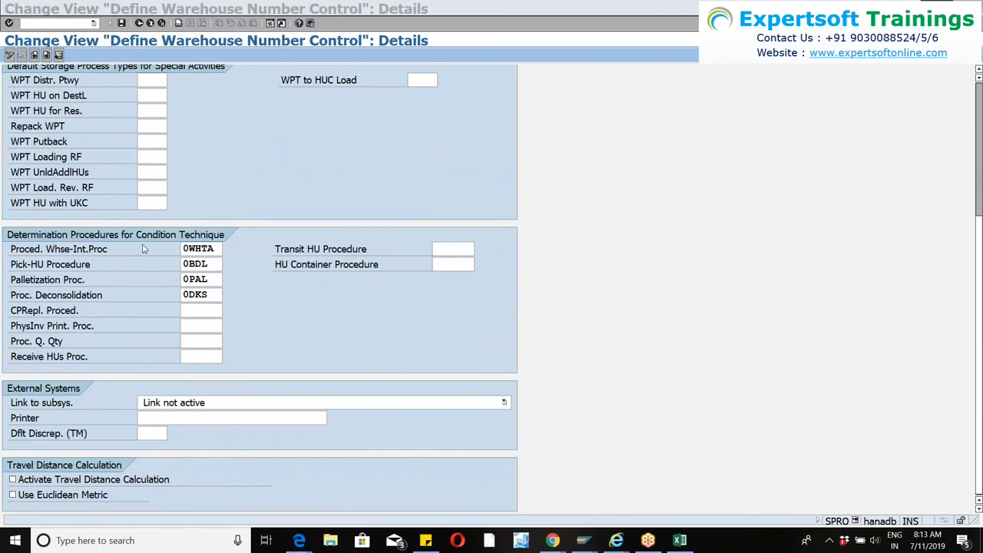
left_click(140, 23)
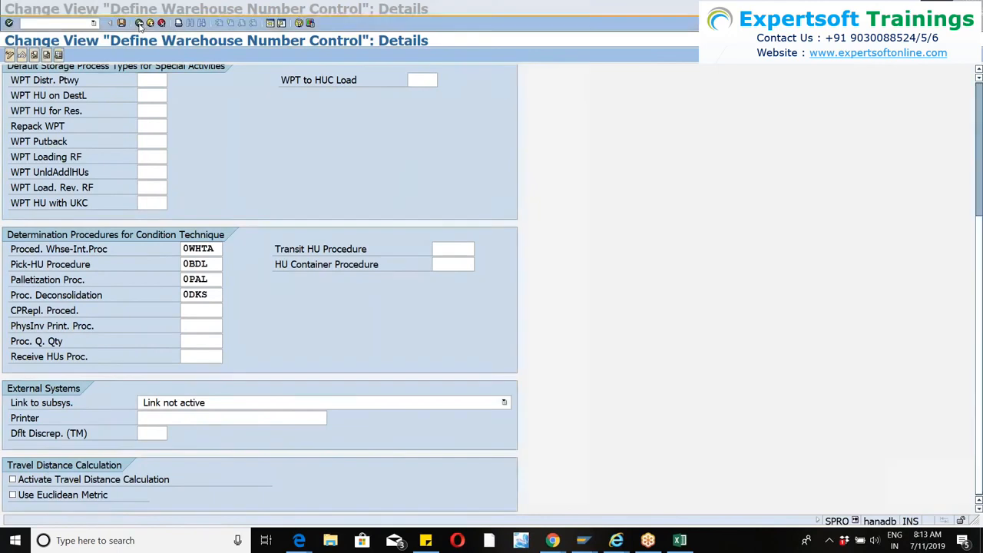
left_click(140, 23)
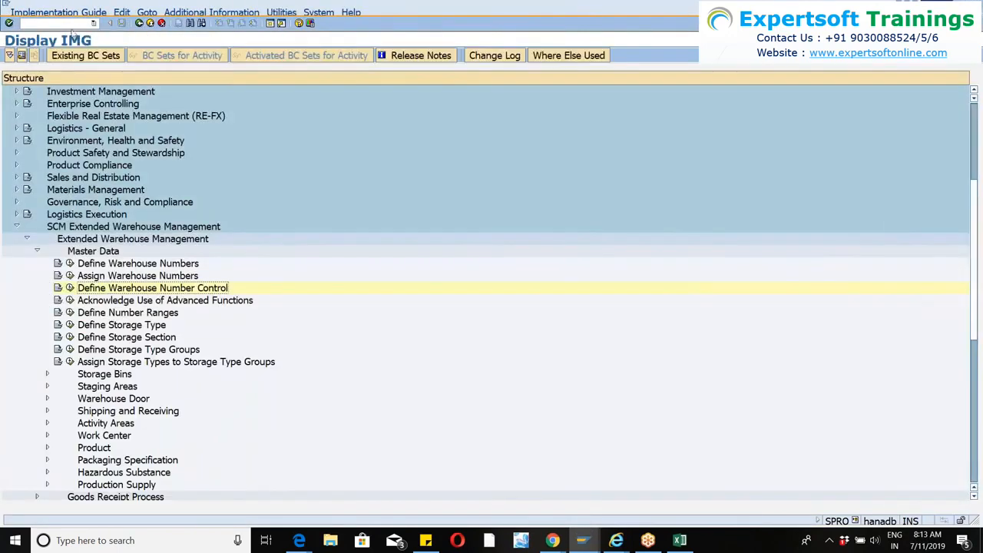
Switch to the WM46 warehouse monitor, view the Warehouse Attribute selection criteria with All Products chosen, and close the selection.
left_click(581, 541)
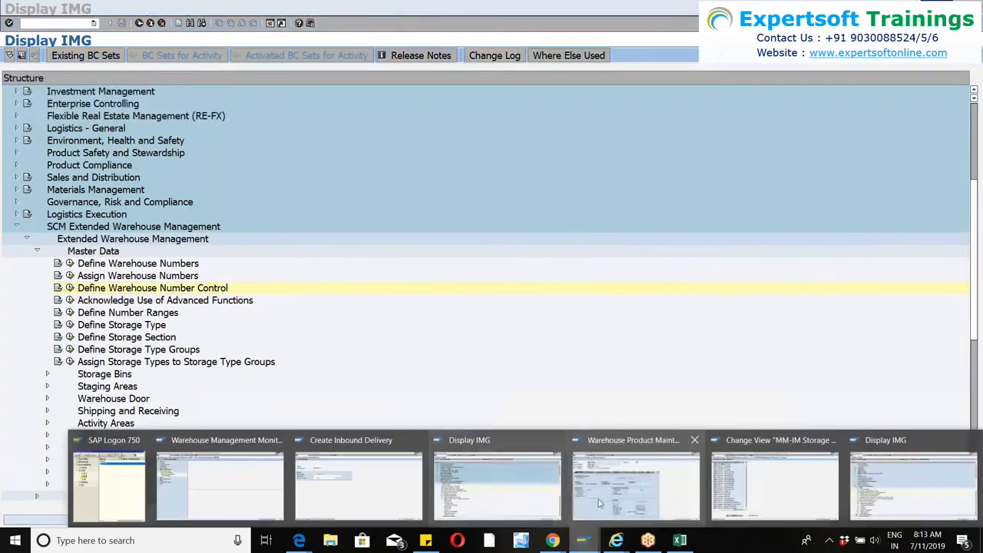
mouse_move(784, 495)
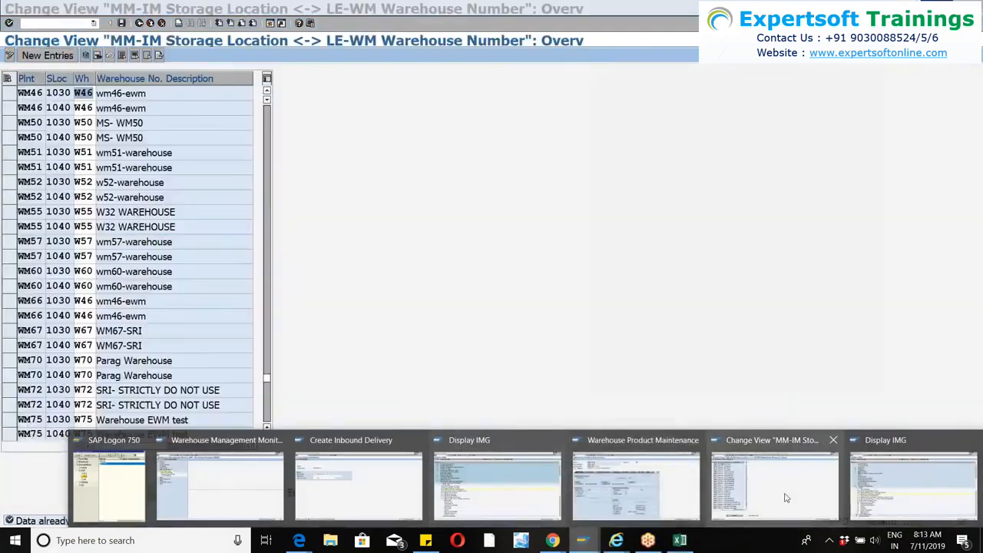
left_click(852, 488)
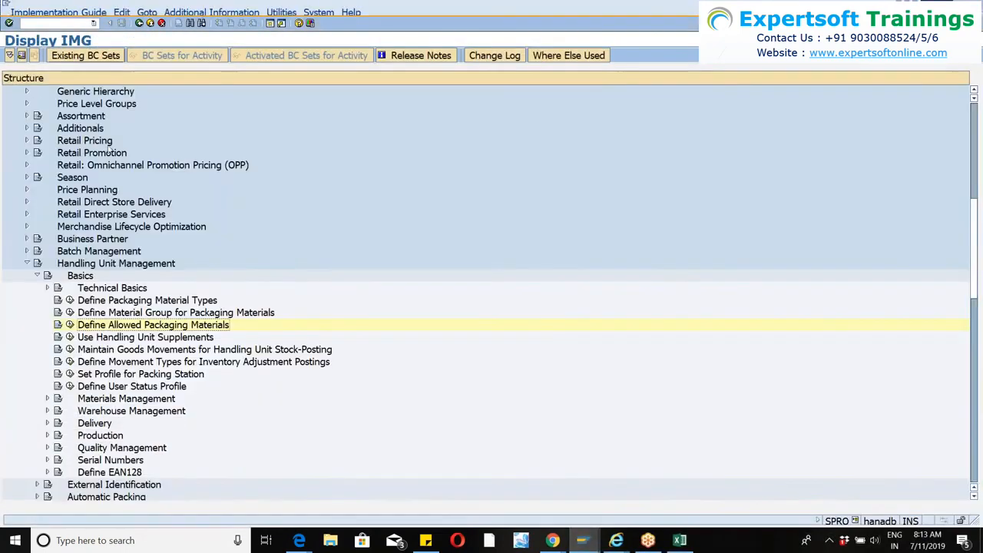
left_click(583, 543)
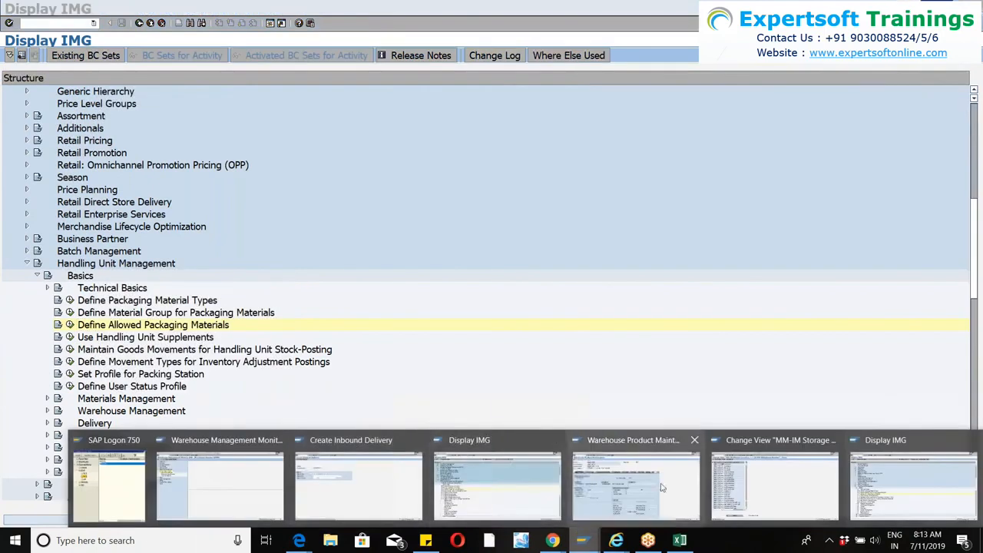
left_click(216, 493)
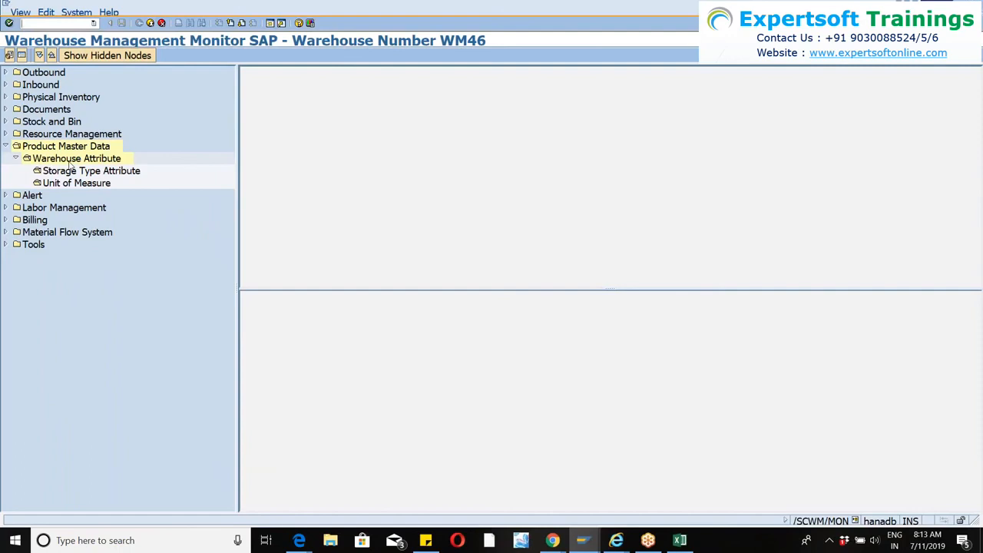
double_click(71, 159)
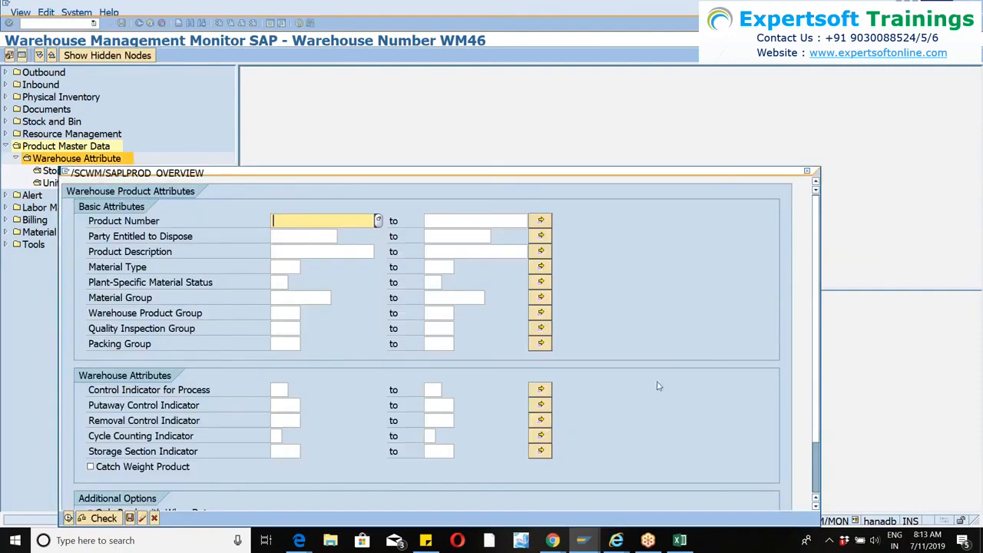
left_click_drag(817, 289, 821, 308)
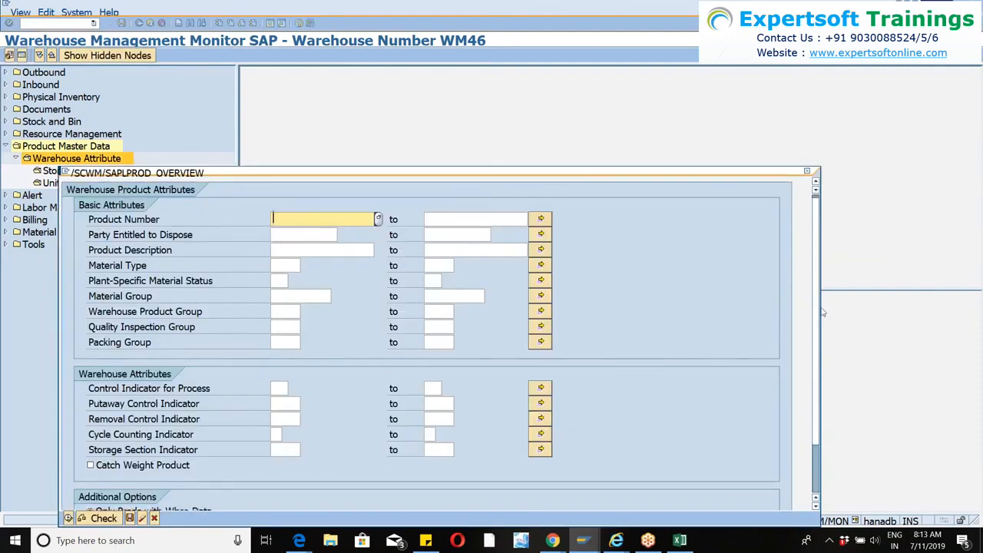
scroll(814, 310, "down", 3)
left_click(90, 477)
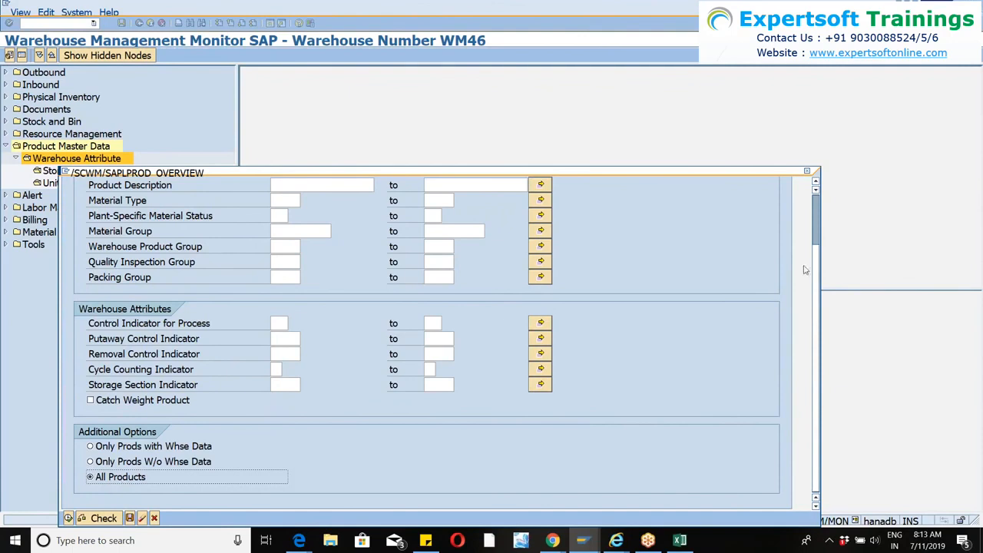
left_click(806, 171)
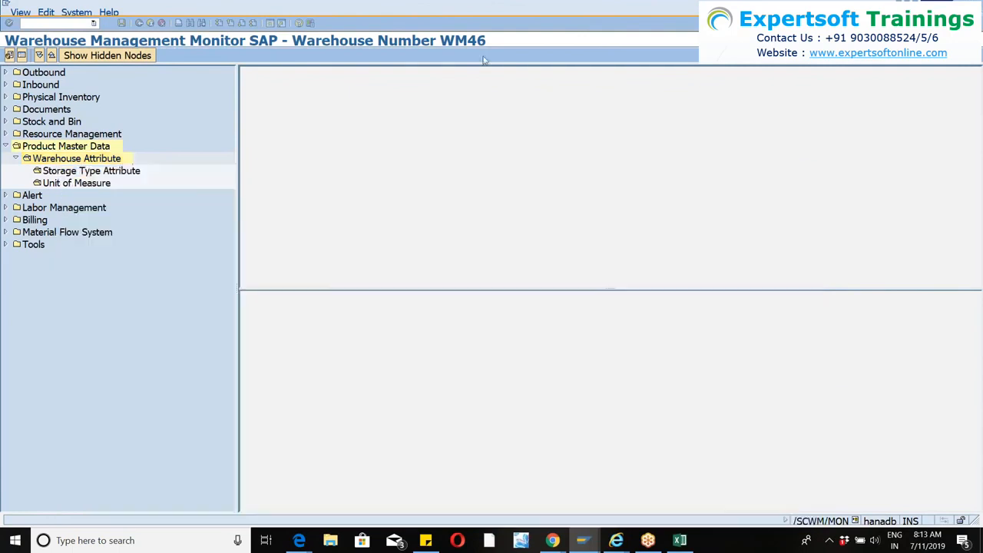
Open Create Material with transaction MM01 in the existing Warehouse Product Maintenance session.
left_click(270, 23)
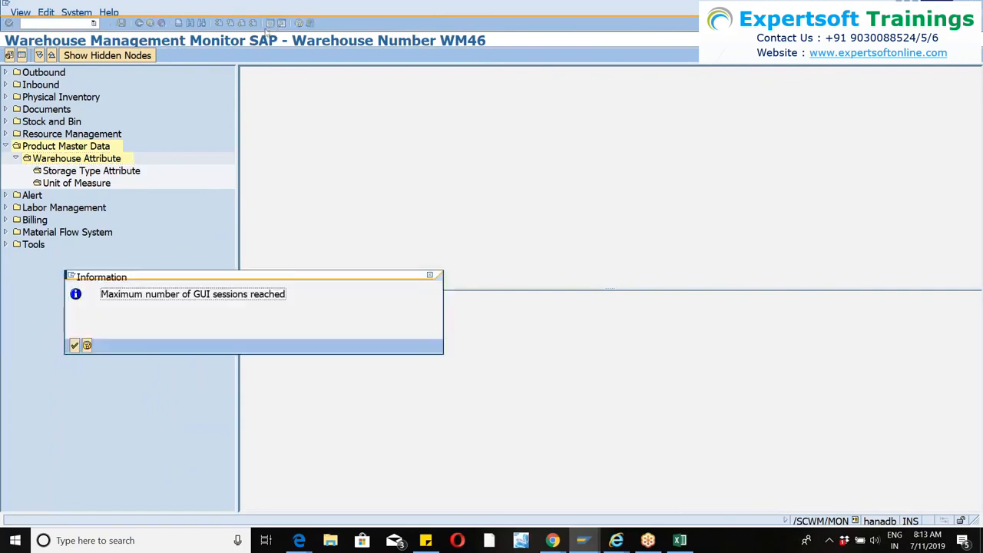
left_click(74, 345)
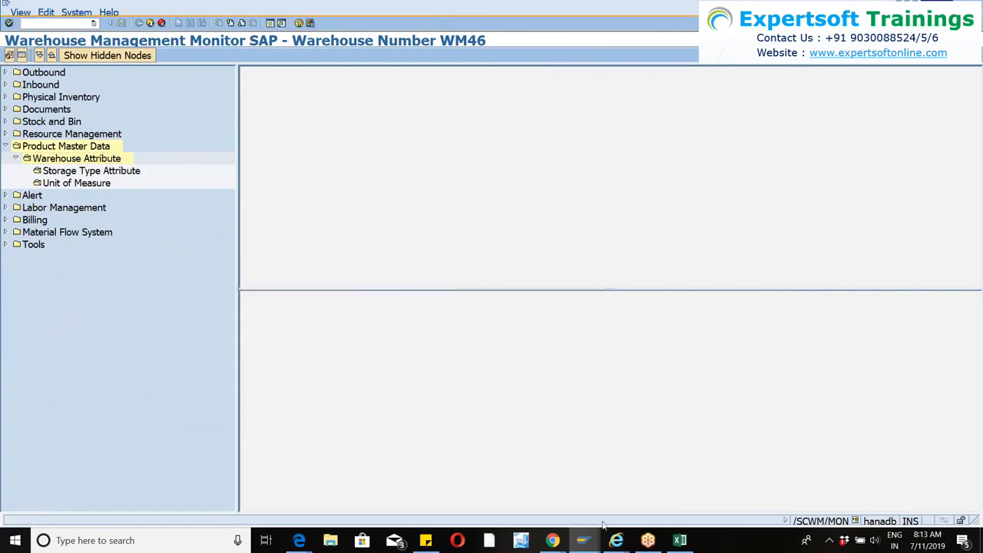
left_click(583, 540)
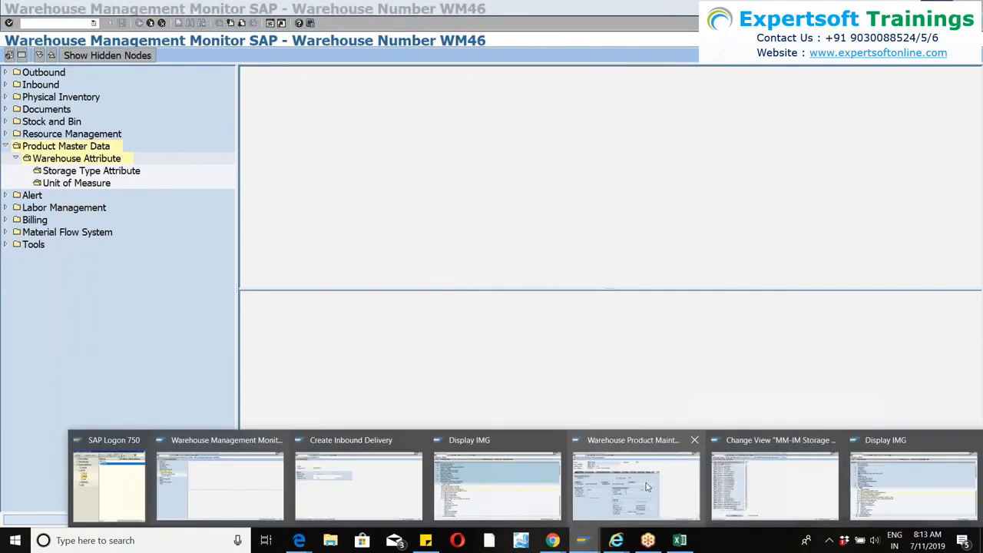
left_click(644, 489)
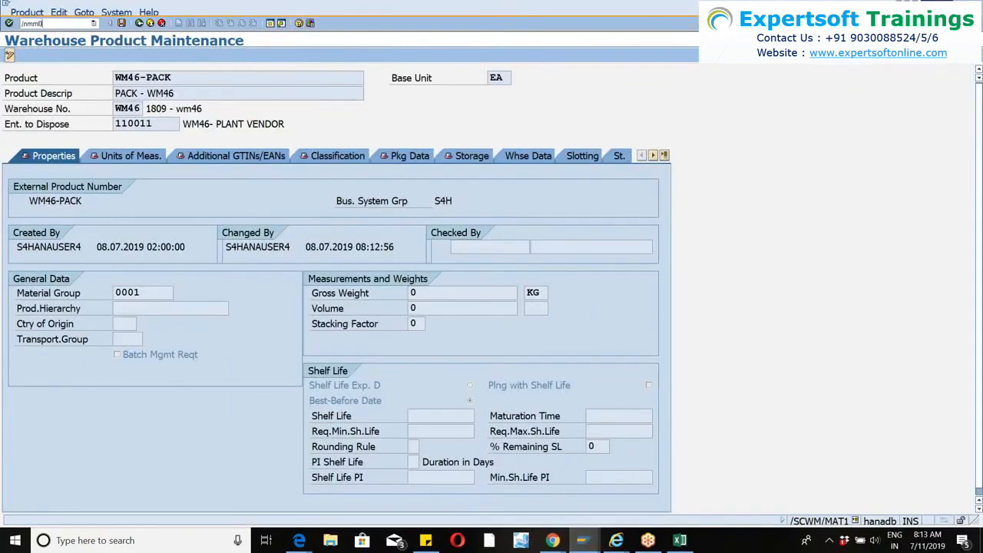
key("Return")
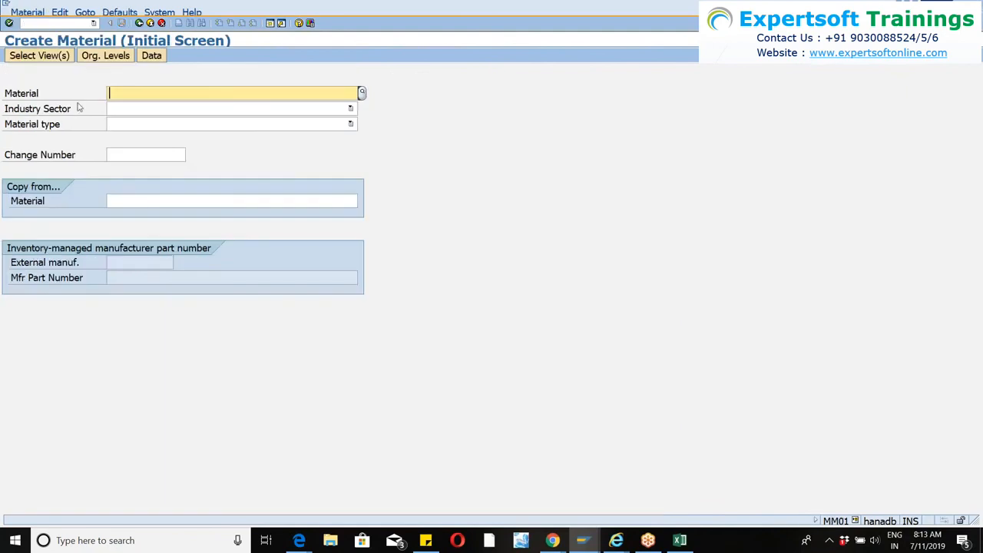
Start creating material test-wm46 with industry sector M Mechanical engineering and material type FERT finished goods.
type("test")
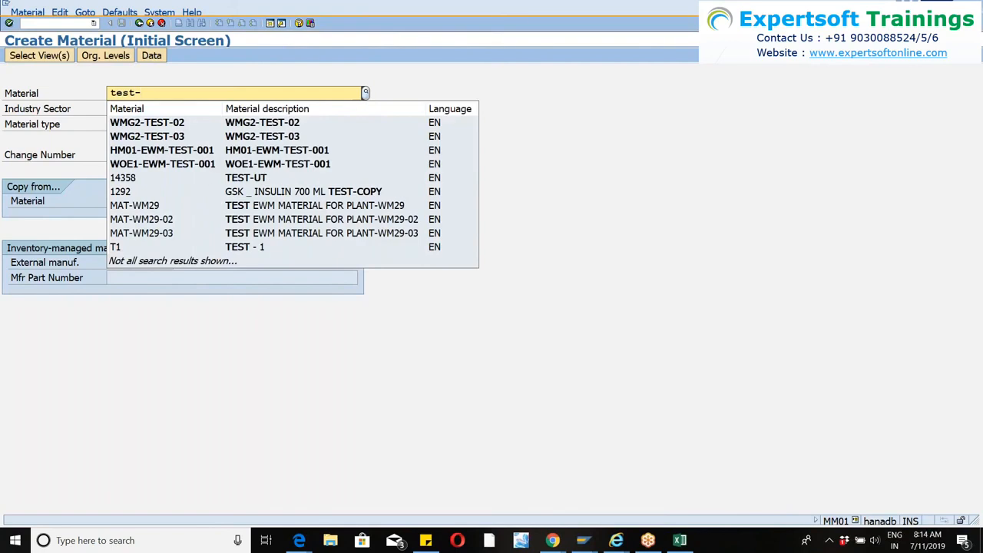
type("-wm46")
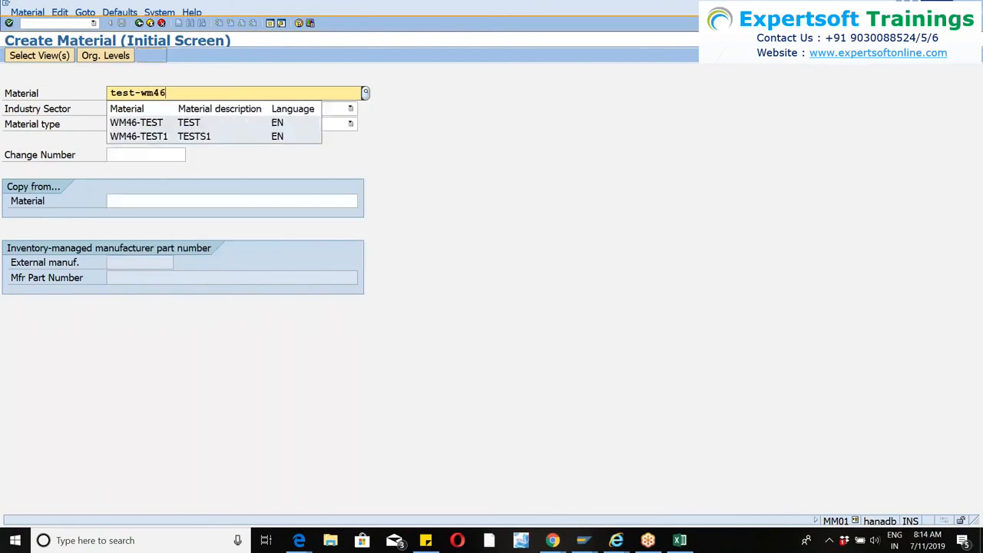
key("Tab")
type("M")
key("Tab")
type("FERT")
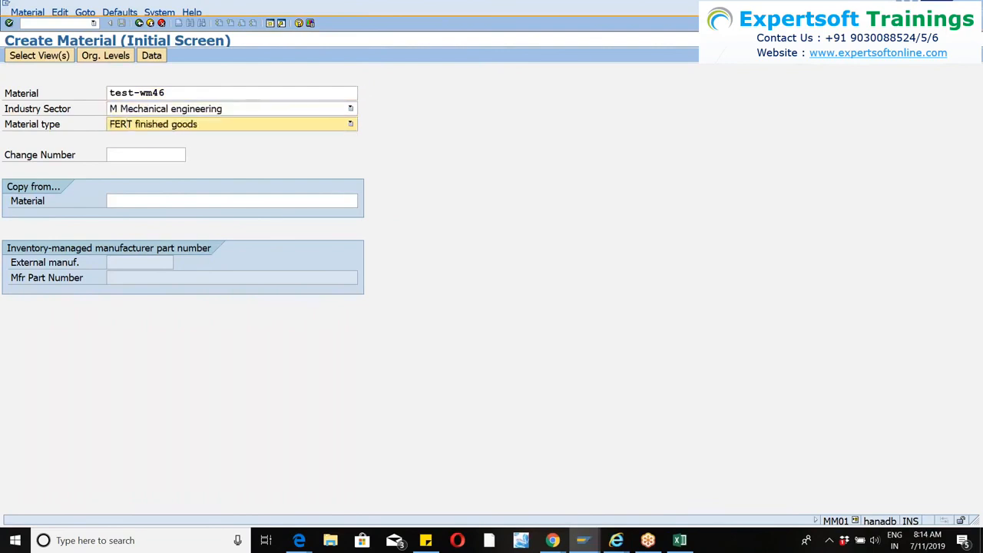
key("Return")
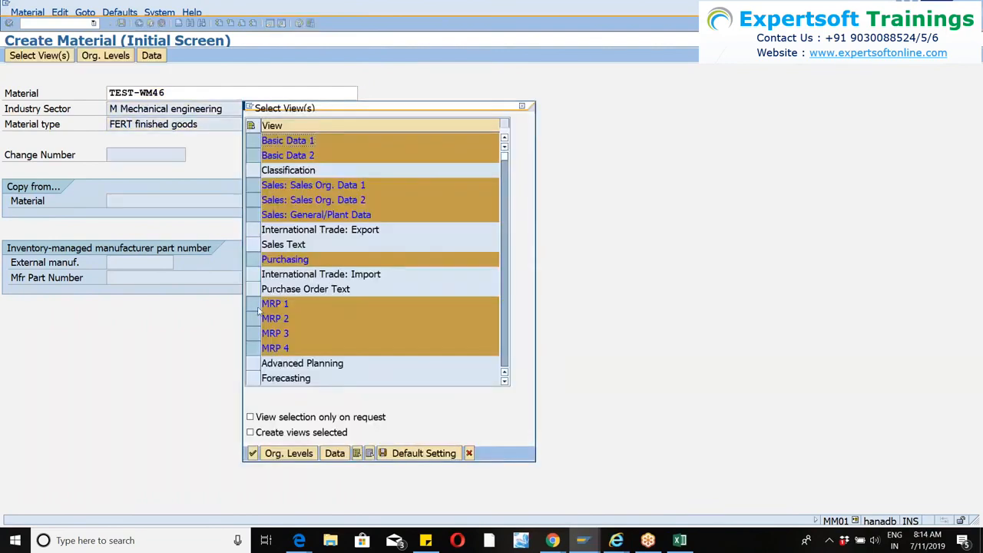
Exclude the MRP 1 to MRP 4, WM Execution and WM Packaging views from the material's view selection and confirm it.
left_click(252, 304)
left_click(253, 319)
left_click(252, 333)
left_click(253, 348)
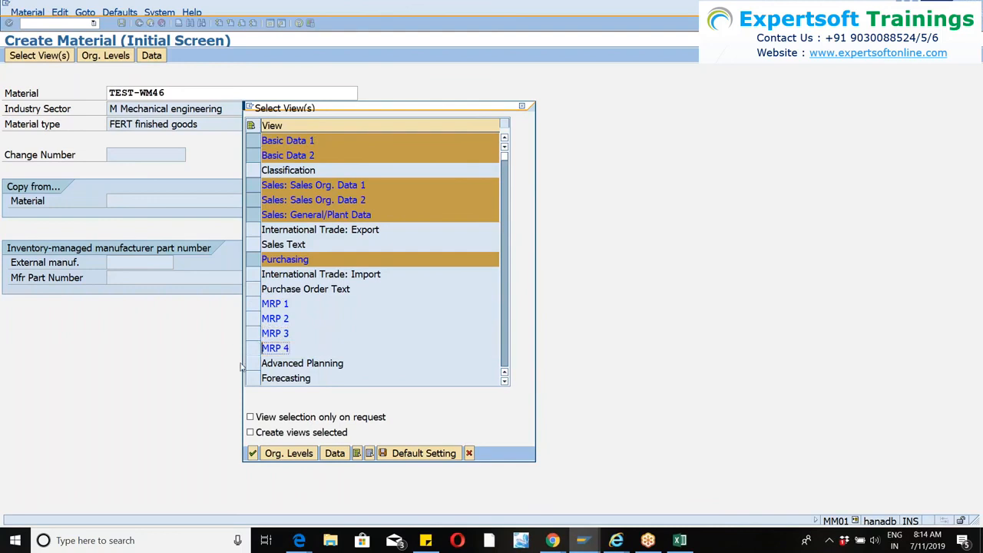
scroll(372, 308, "down", 4)
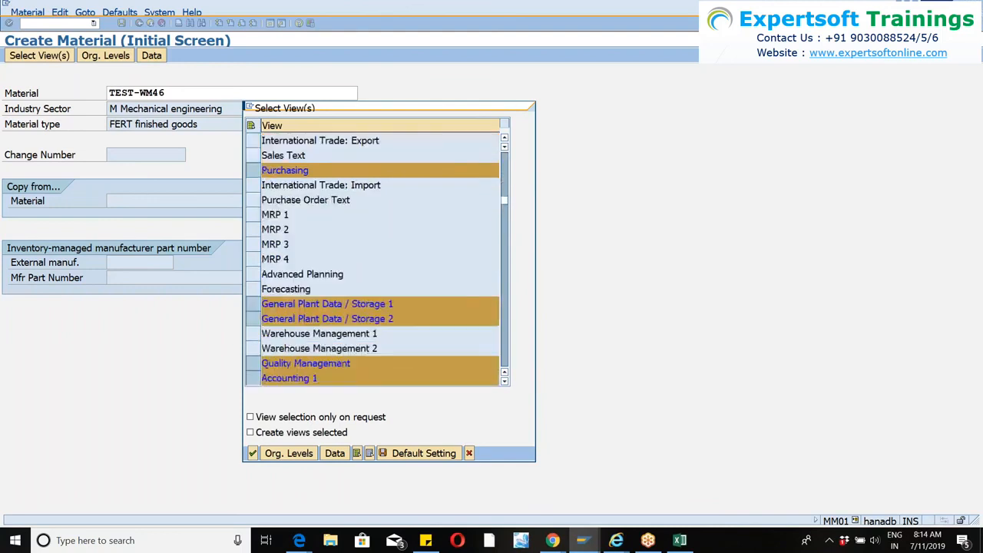
scroll(345, 311, "down", 3)
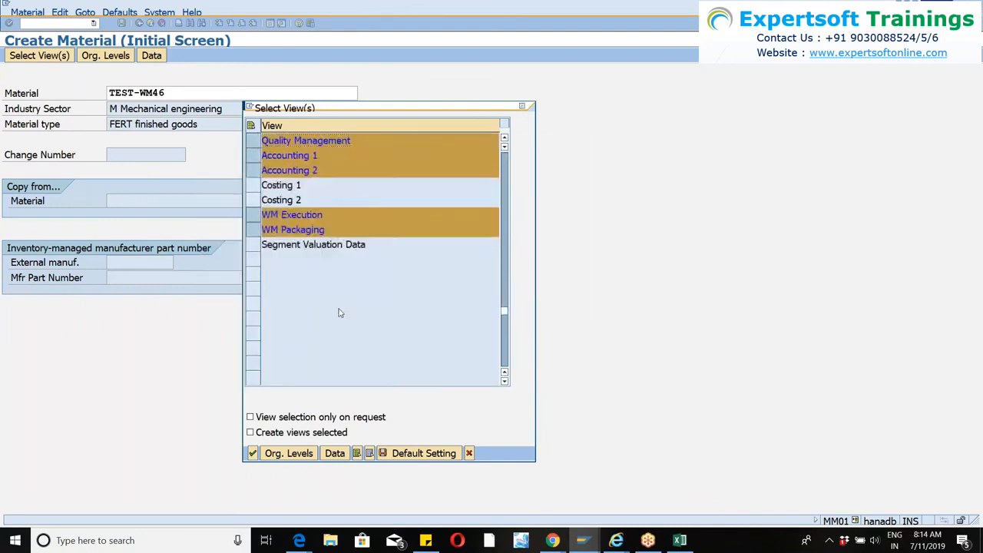
left_click(252, 200)
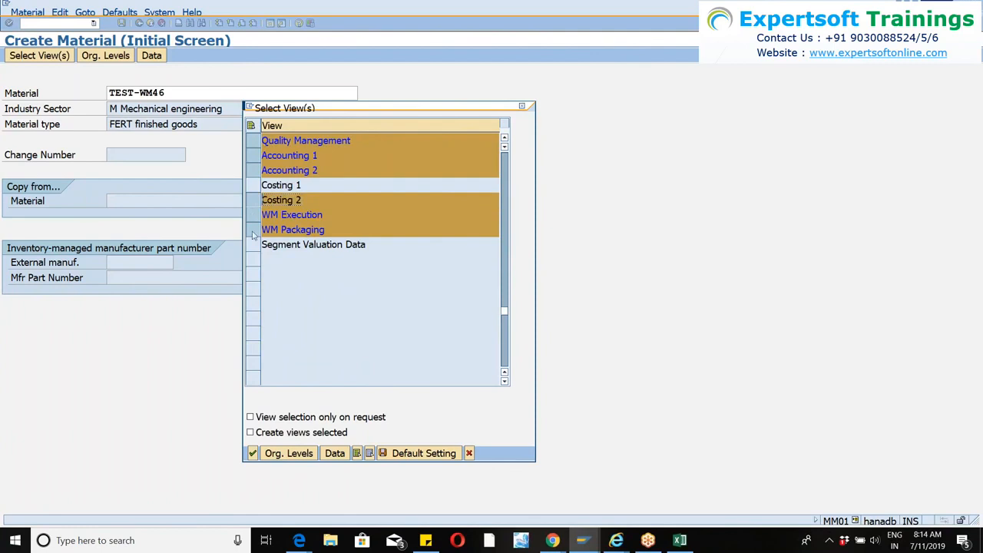
left_click(252, 202)
left_click(253, 216)
left_click(255, 230)
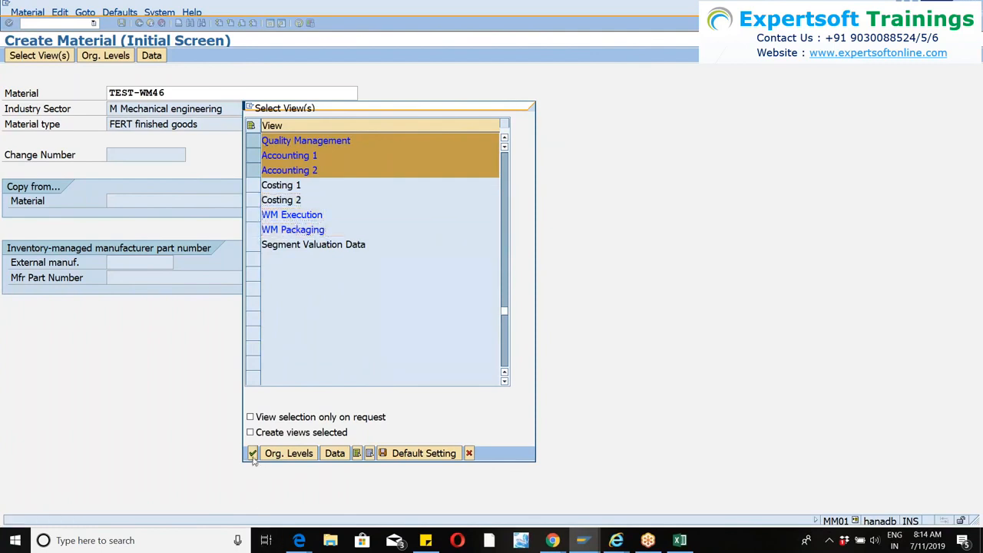
left_click(254, 453)
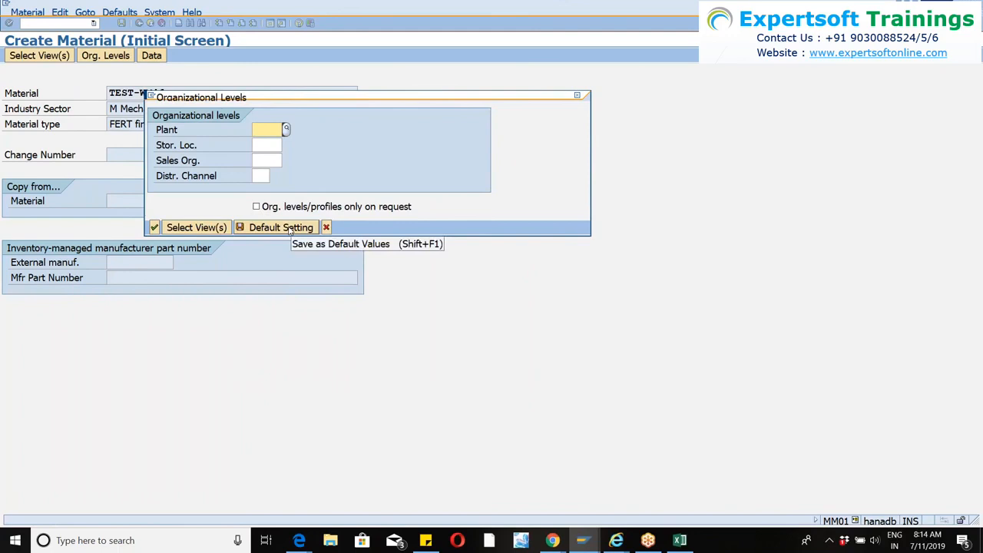
Set the organizational levels to plant WM46, storage location 1030, sales organization 1010 and distribution channel 10.
type("wm")
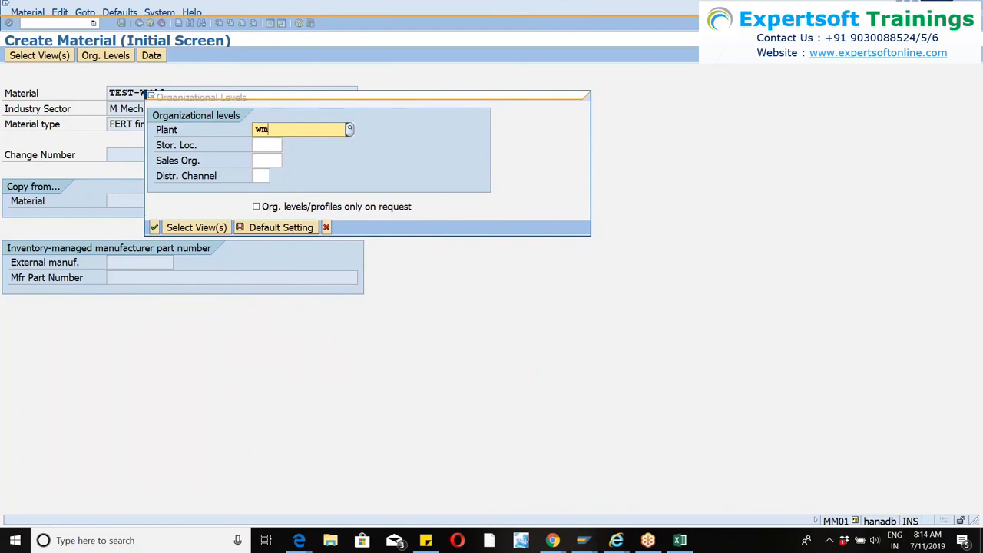
type("46")
key("Tab")
type("1030")
key("Tab")
type("1010")
key("Tab")
type("10")
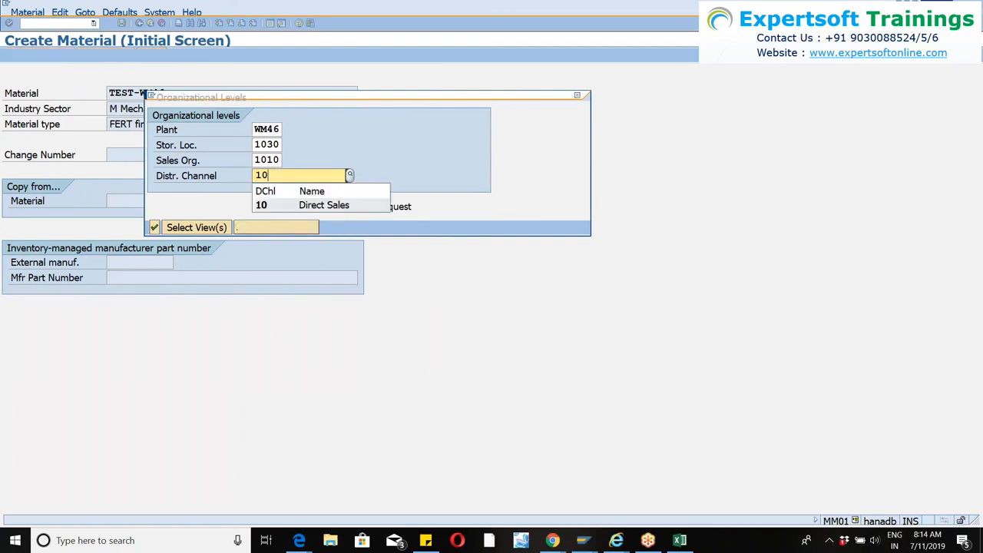
key("Down")
key("Return")
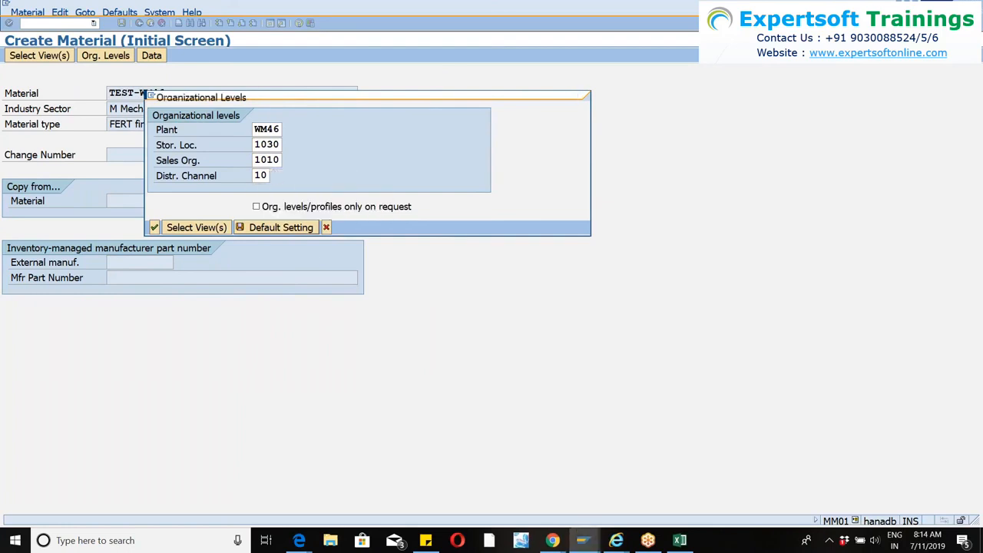
key("Return")
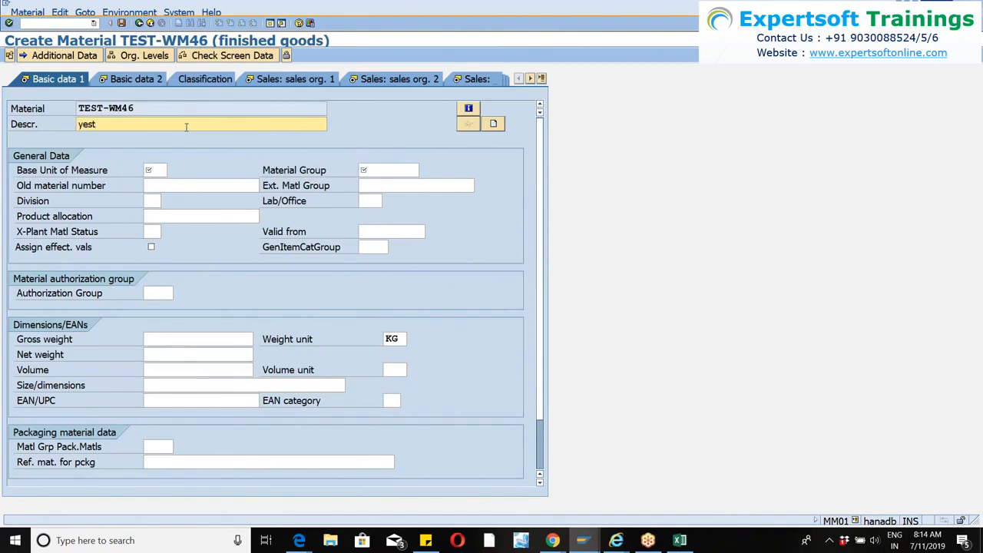
Fill in the first basic data view with description yest, base unit of measure EA and material group 0001.
key("Tab")
type("EA")
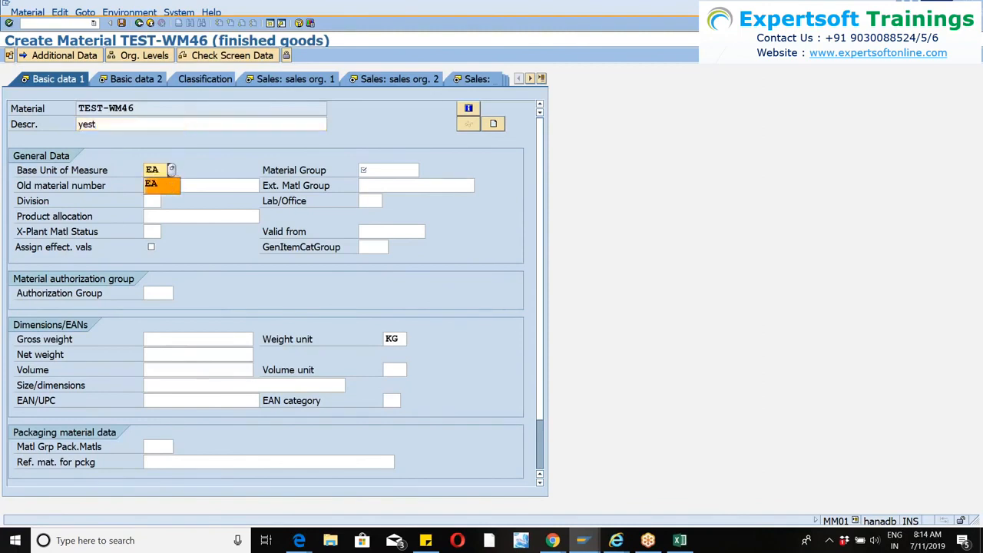
left_click(381, 170)
type("0001")
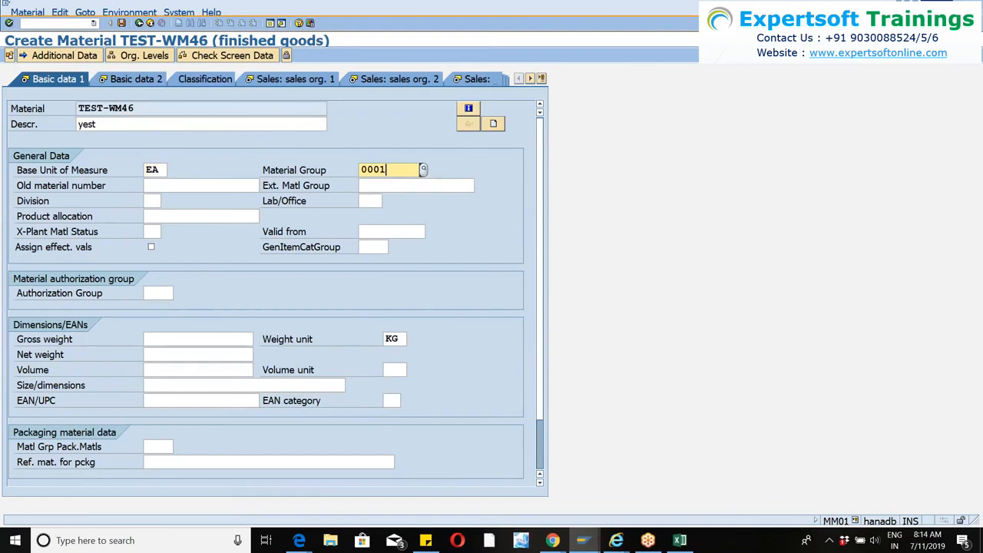
key("Return")
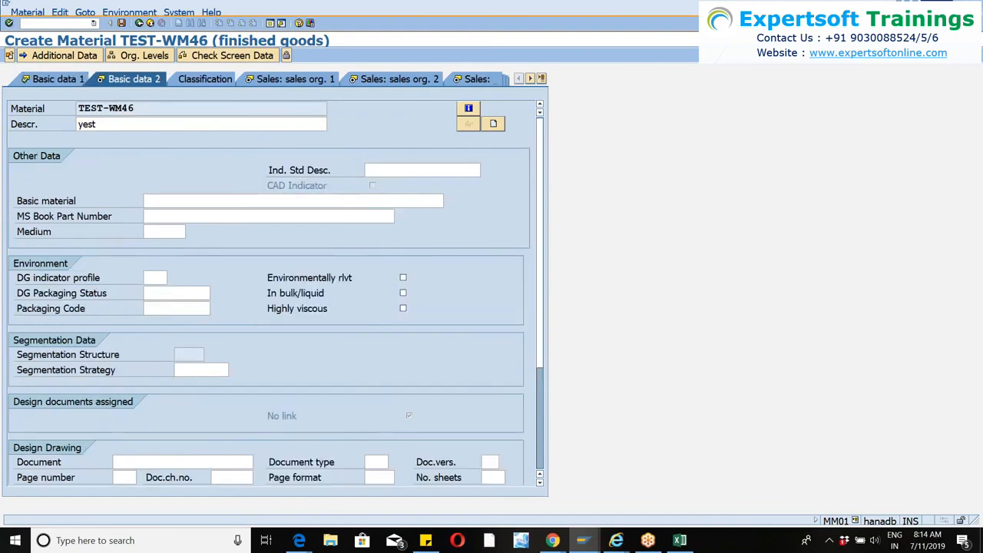
Proceed to the sales tax data and set tax classification 0 for Germany, India and USA.
key("Return")
key("Return")
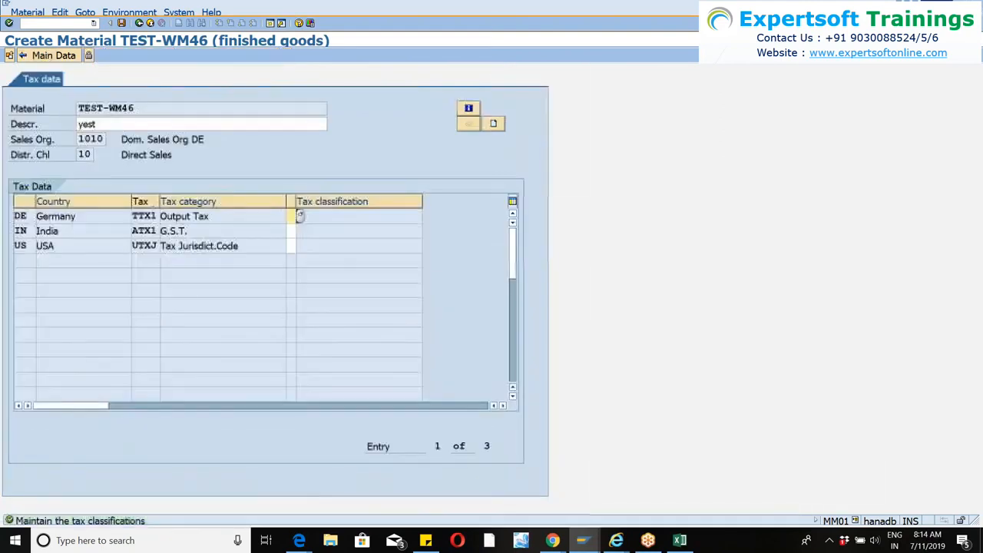
type("000")
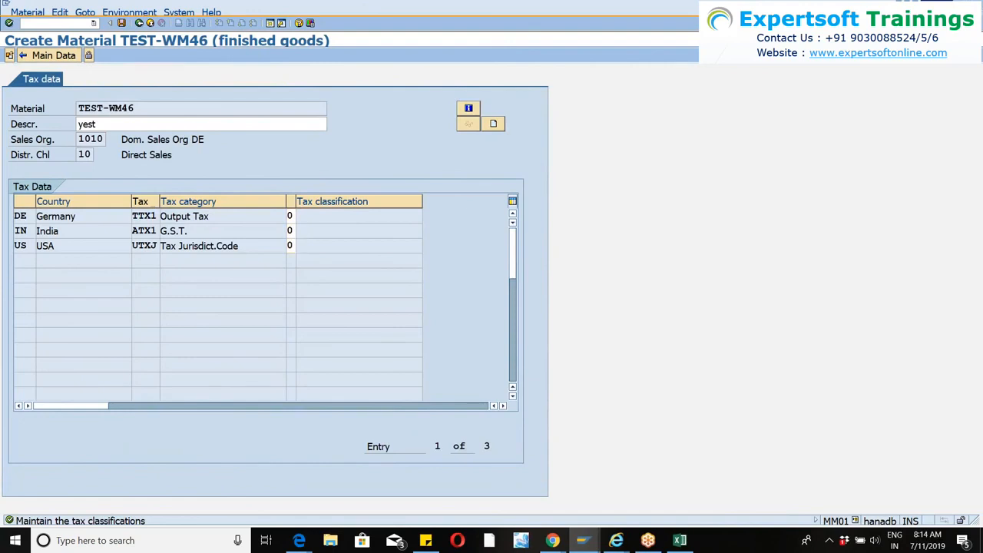
key("Return")
key("Return")
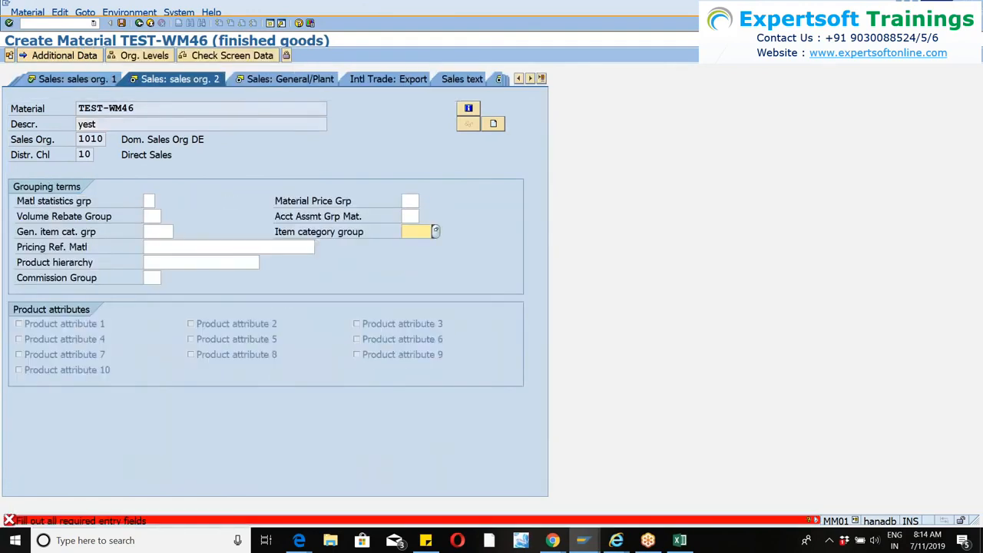
Confirm the tax data, set the item category group to norm in the second sales organization view, and proceed to the following views.
type("norm")
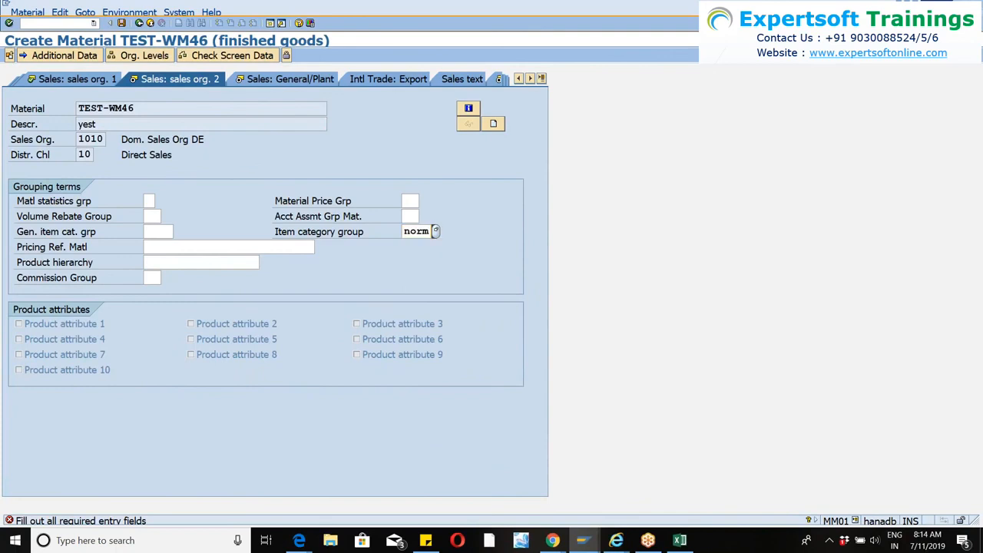
key("Return")
key("Return")
key("Return")
key("Return")
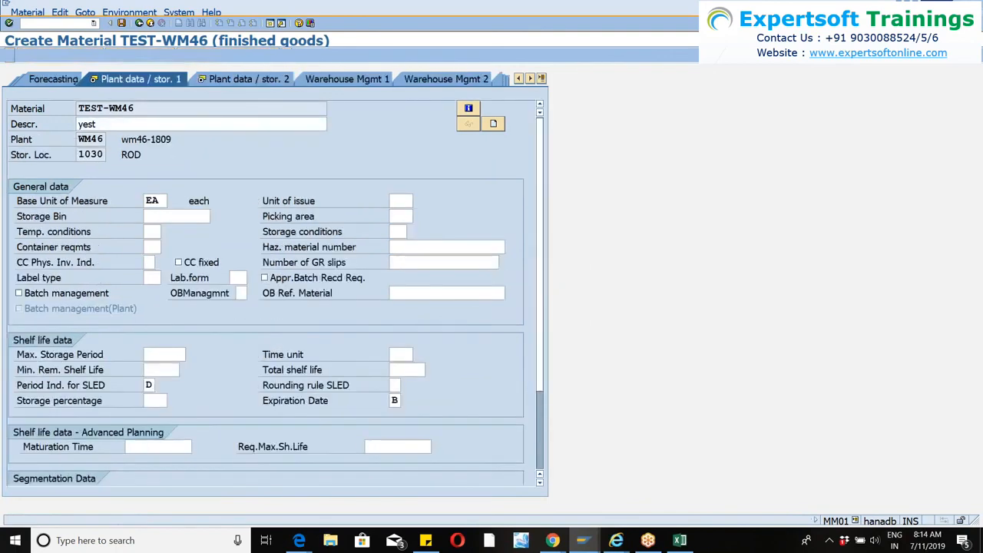
Step through the remaining plant, warehouse and accounting views without further entries and save material TEST-WM46.
key("Return")
key("Return")
key("Return")
key("Return")
key("Return")
key("Return")
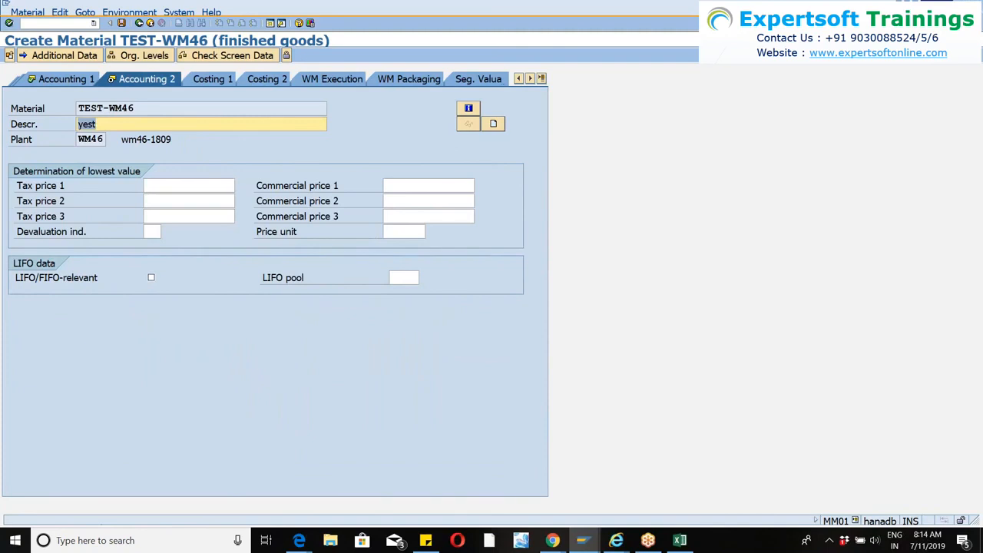
key("Return")
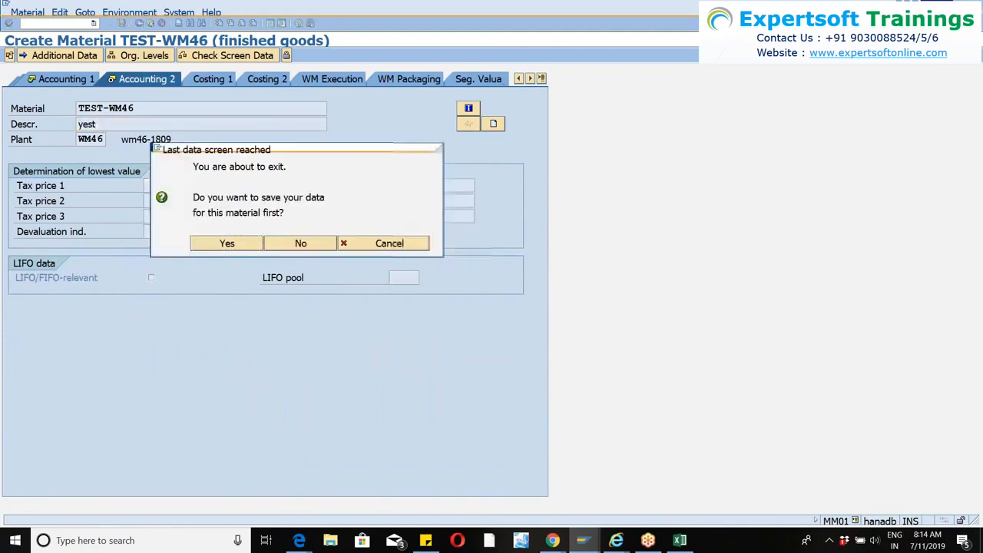
key("Return")
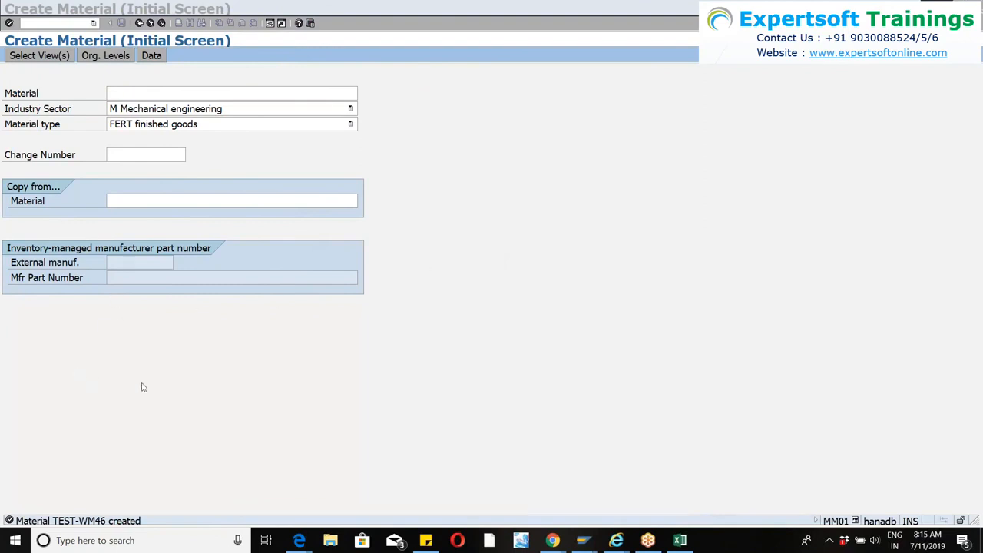
Switch to the WM46 warehouse monitor session and list the product warehouse attributes for all products.
left_click(270, 23)
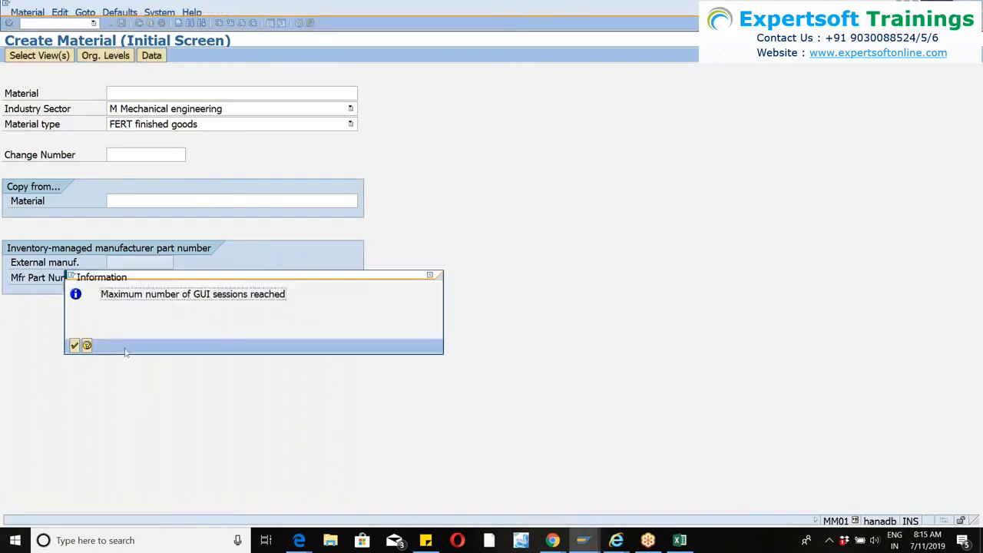
key("Return")
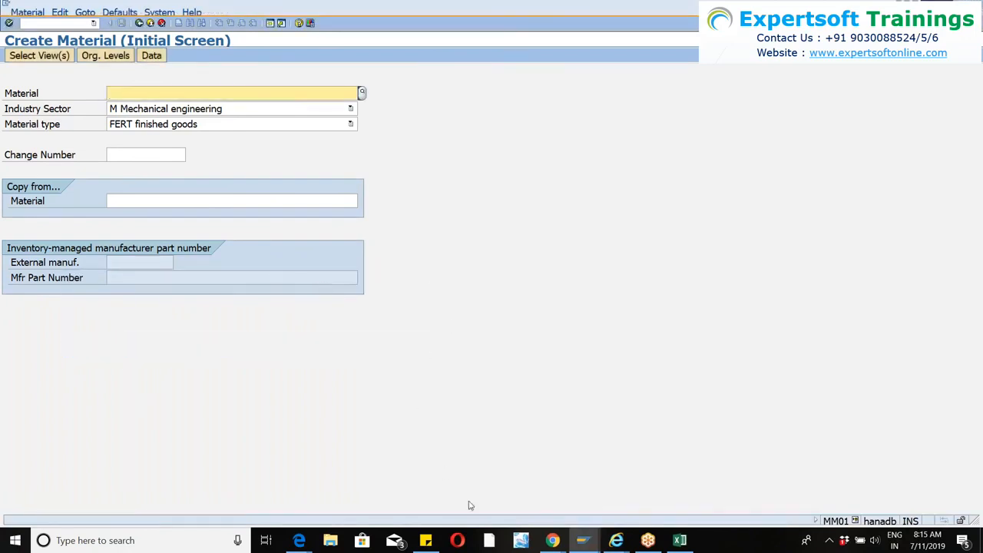
left_click(588, 543)
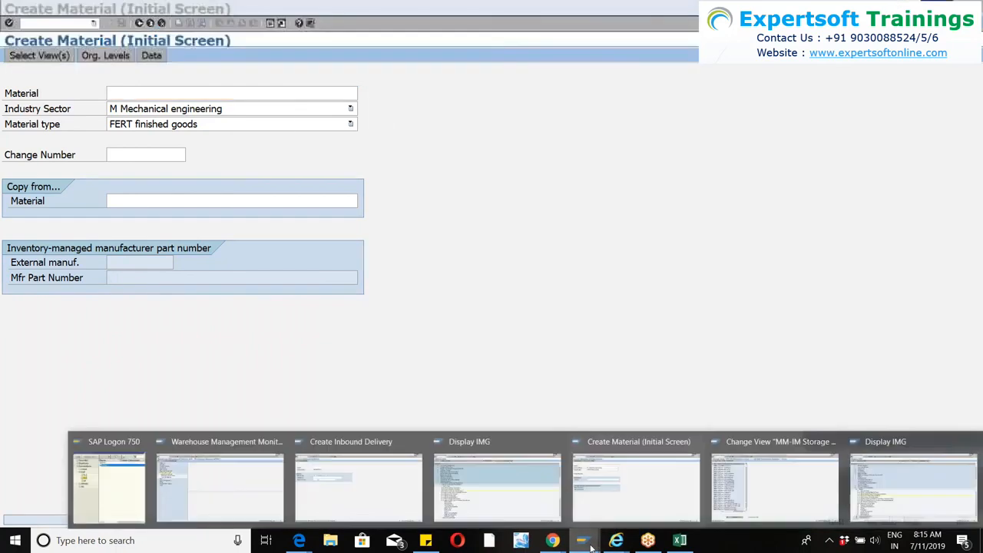
left_click(221, 475)
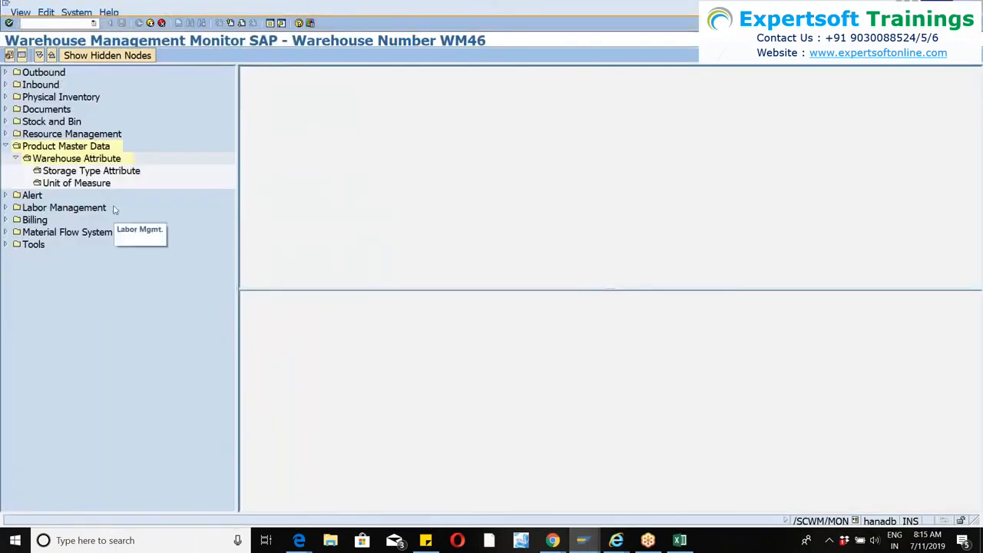
double_click(76, 158)
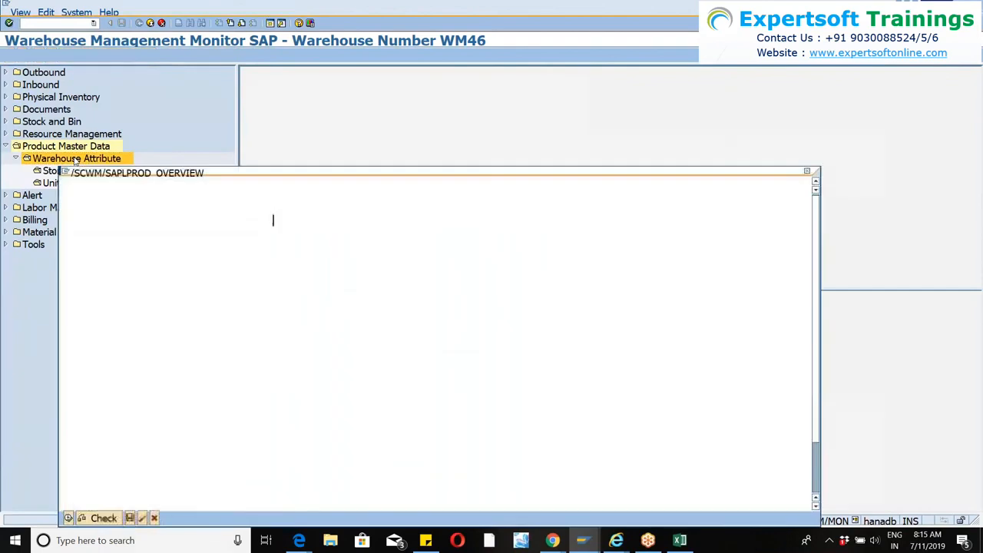
scroll(272, 219, "down", 3)
left_click(90, 476)
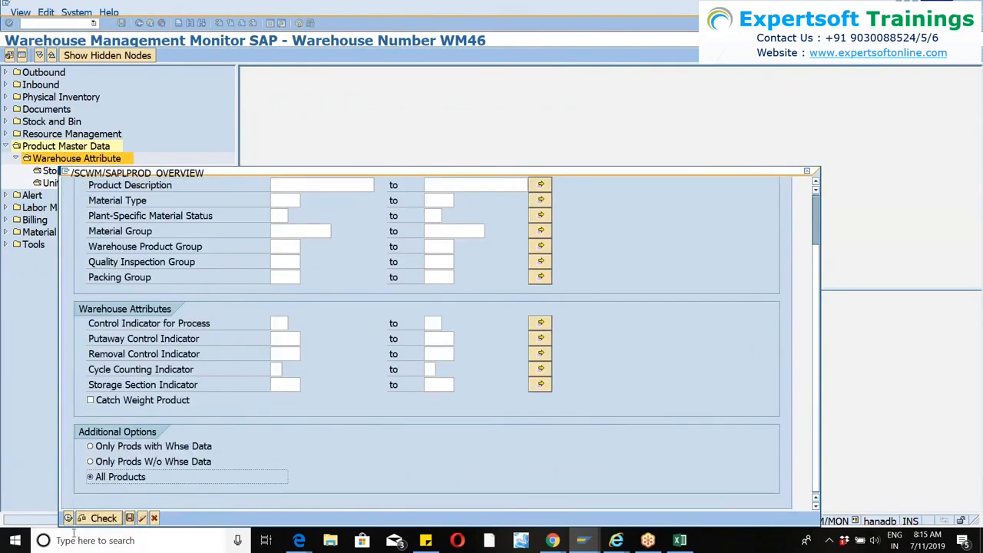
left_click(69, 517)
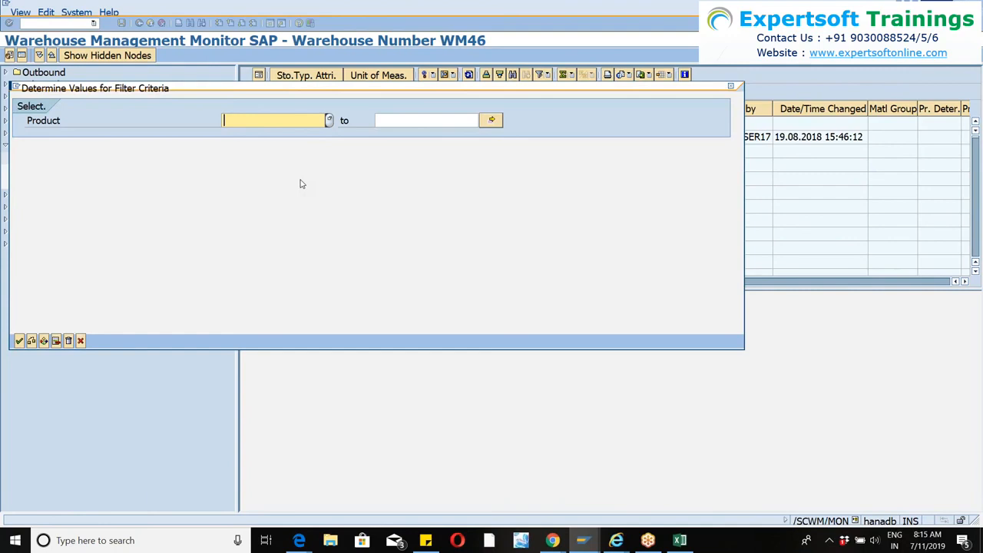
Filter the warehouse attribute list to product test-wm46.
type("test")
type("-wm46")
key("Return")
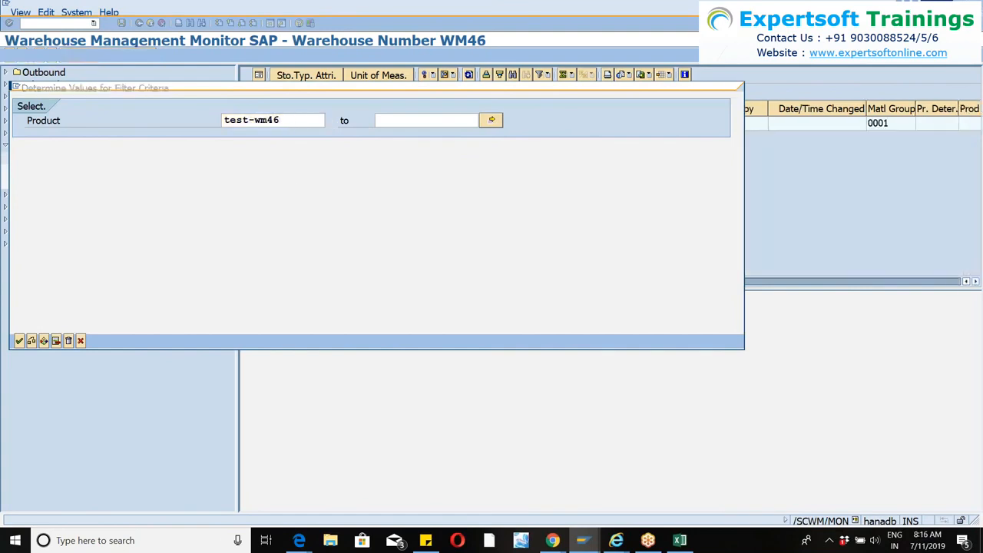
Examine the warehouse and slotting fields offered when changing the attributes of product TEST-WM46, without entering values.
left_click(247, 124)
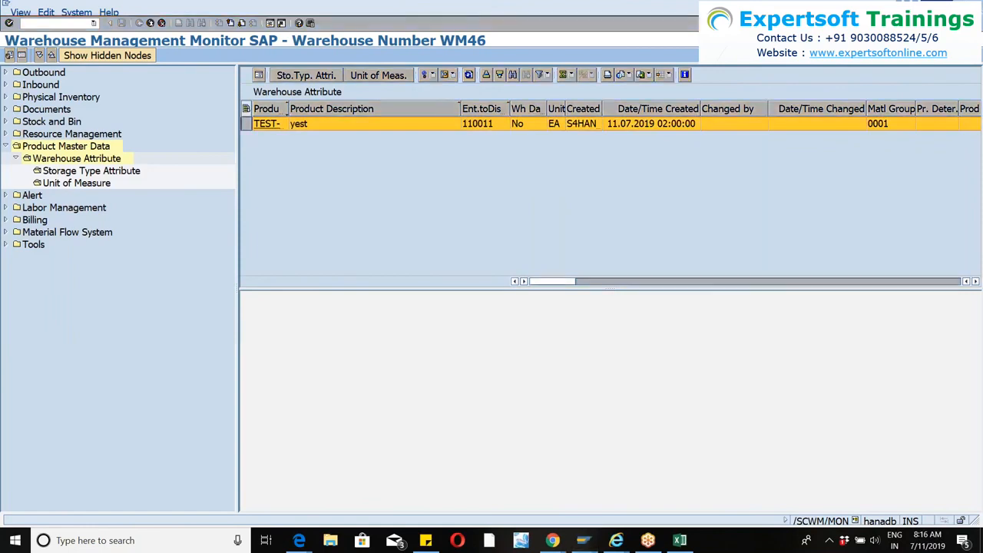
left_click(429, 75)
left_click(452, 91)
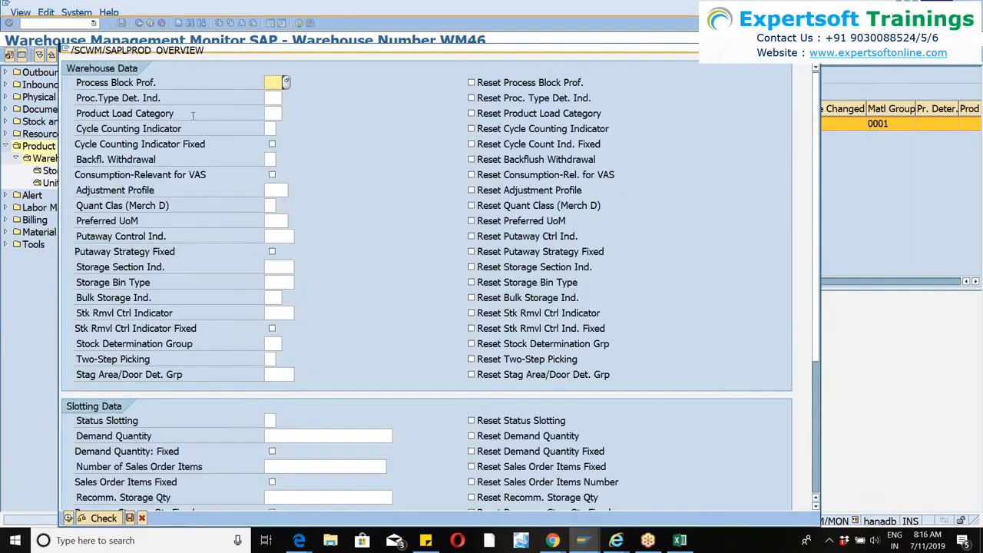
scroll(129, 268, "down", 2)
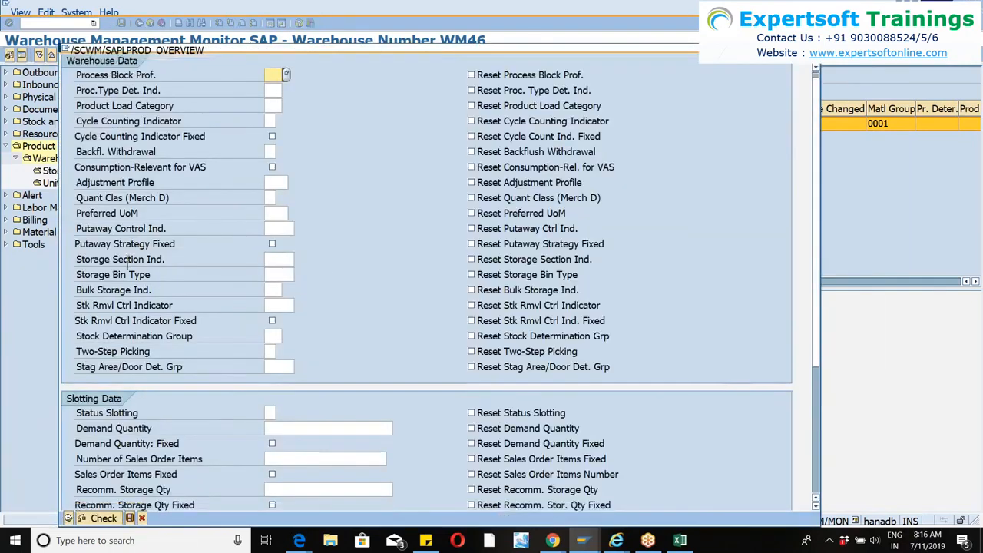
scroll(129, 267, "down", 5)
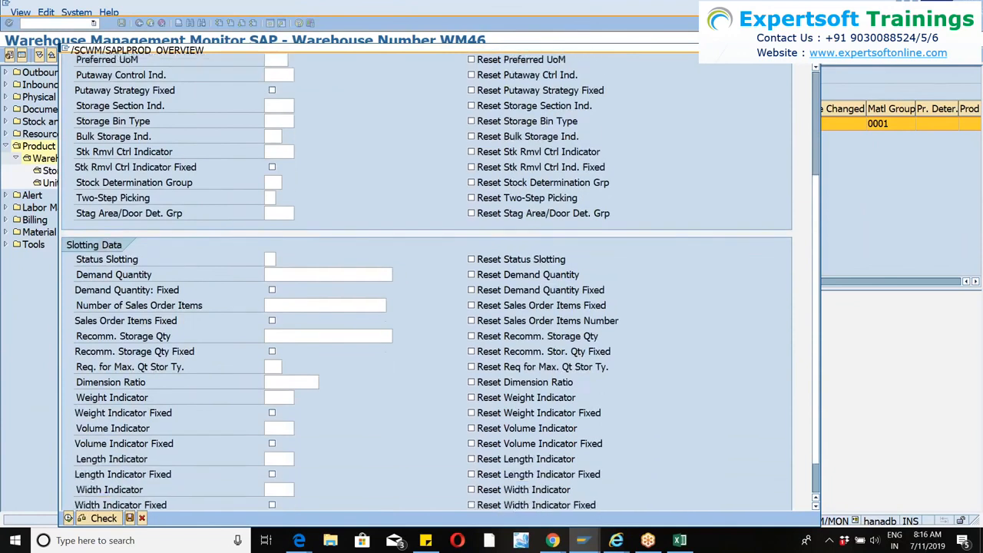
left_click(68, 519)
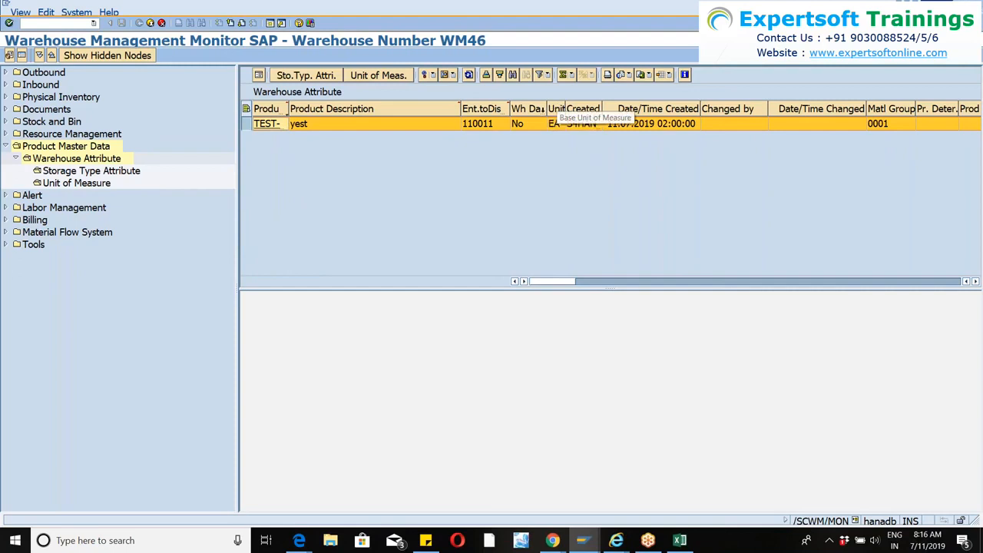
Widen the Whse Data Exists and Ent. to Dispose columns so their full headings can be read.
left_click_drag(547, 108, 636, 108)
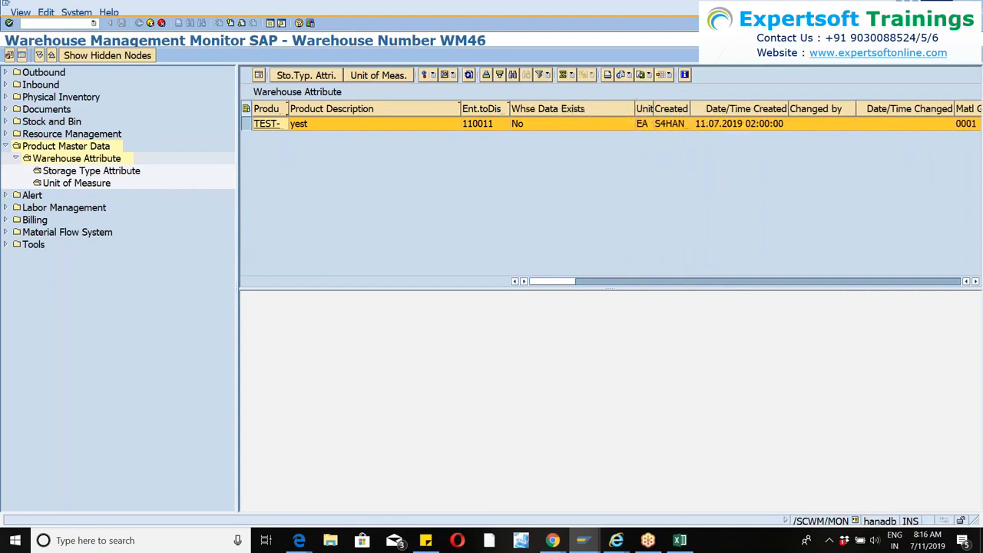
left_click(541, 128)
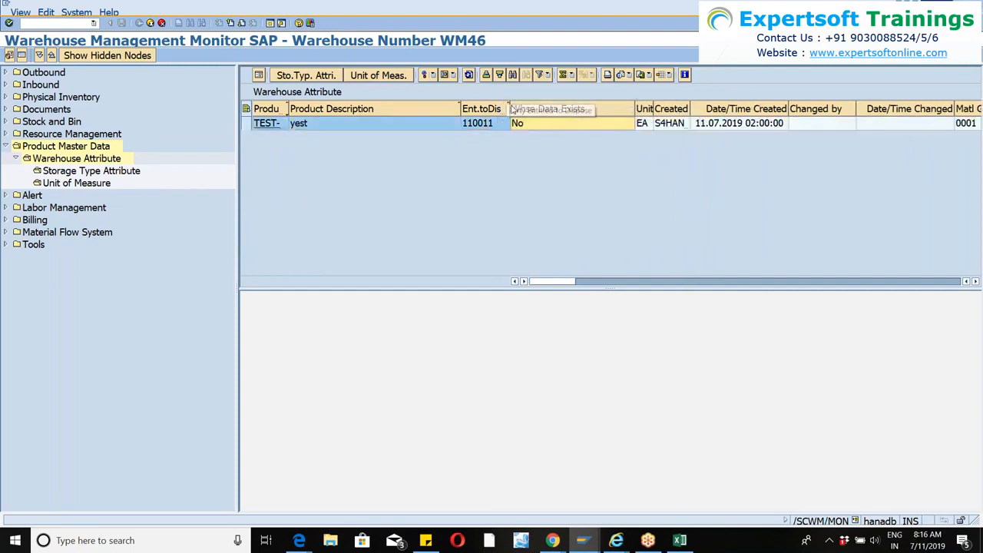
left_click_drag(508, 109, 562, 109)
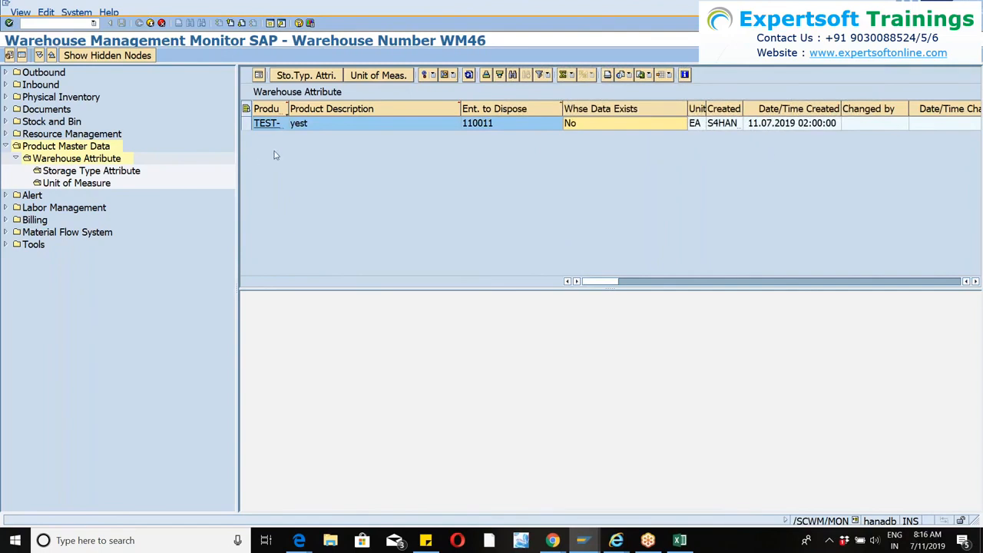
Set the putaway control indicator of product TEST-WM46 to SIMP and continue with creating its warehouse data.
left_click(246, 123)
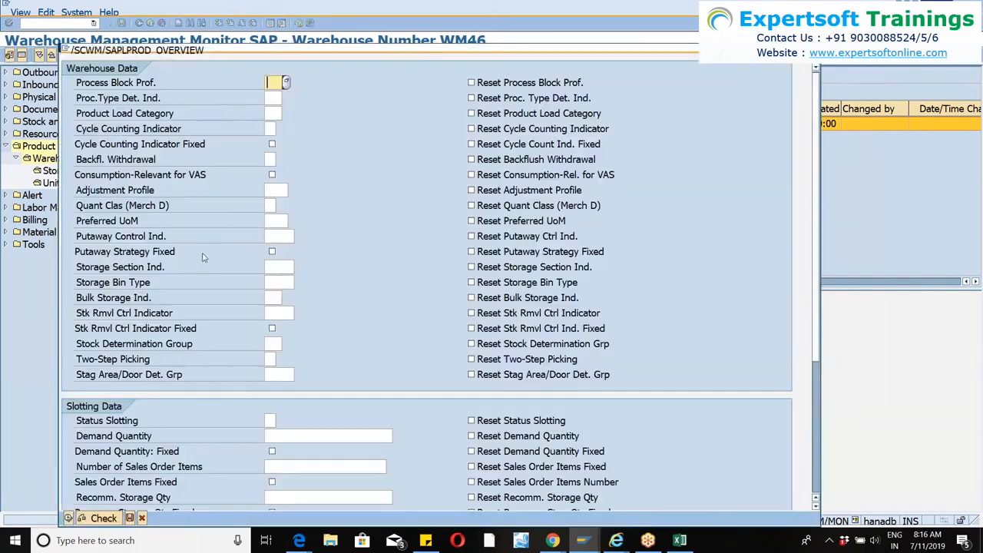
left_click(286, 236)
left_click(300, 237)
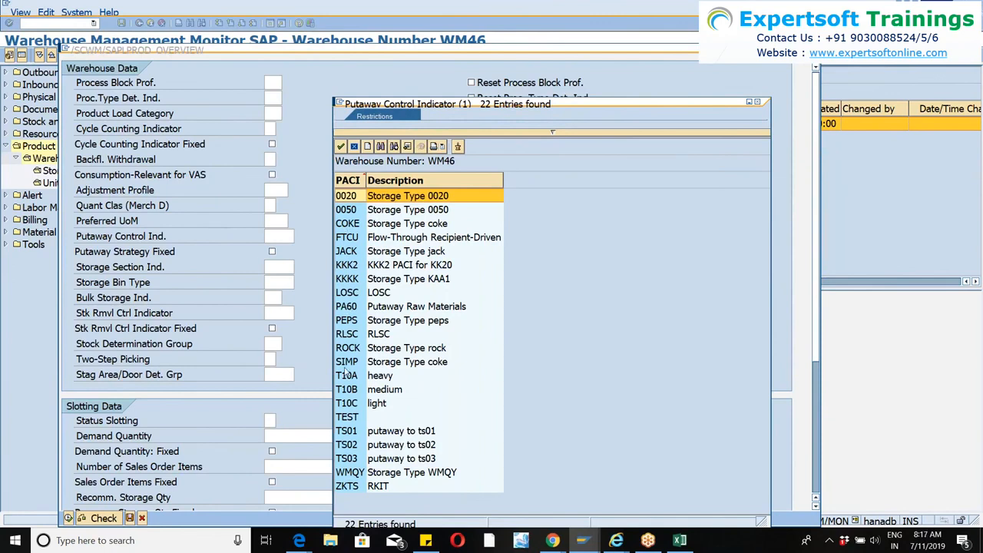
double_click(346, 361)
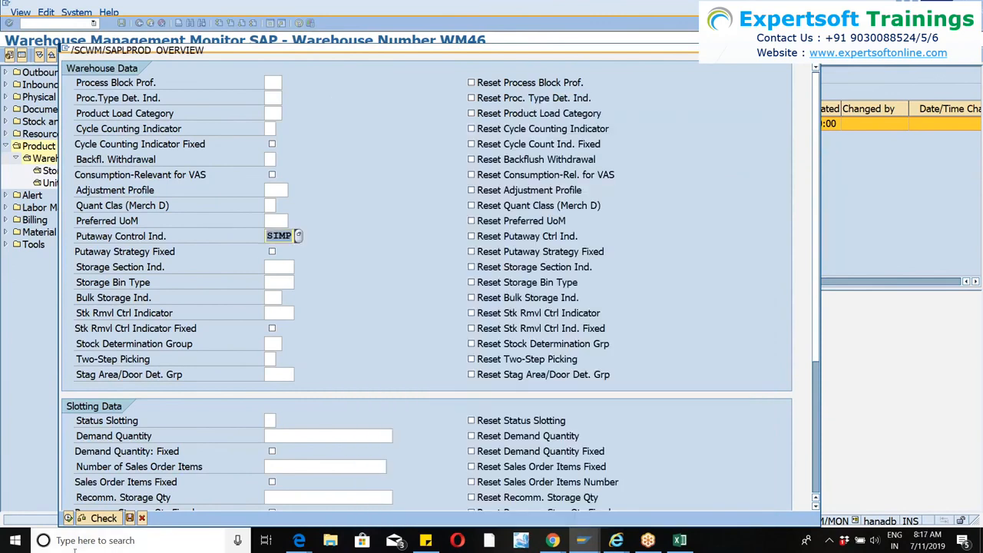
left_click(69, 518)
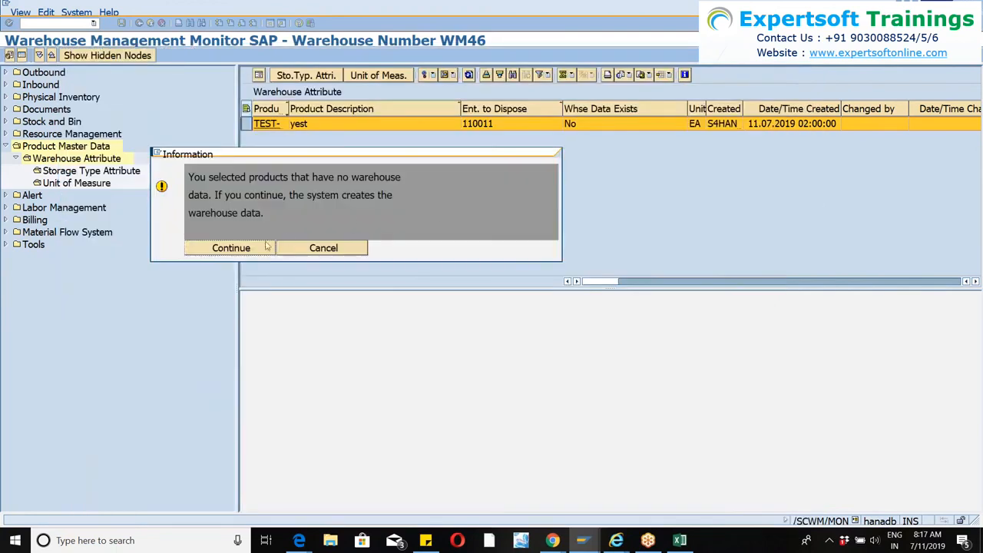
left_click(249, 255)
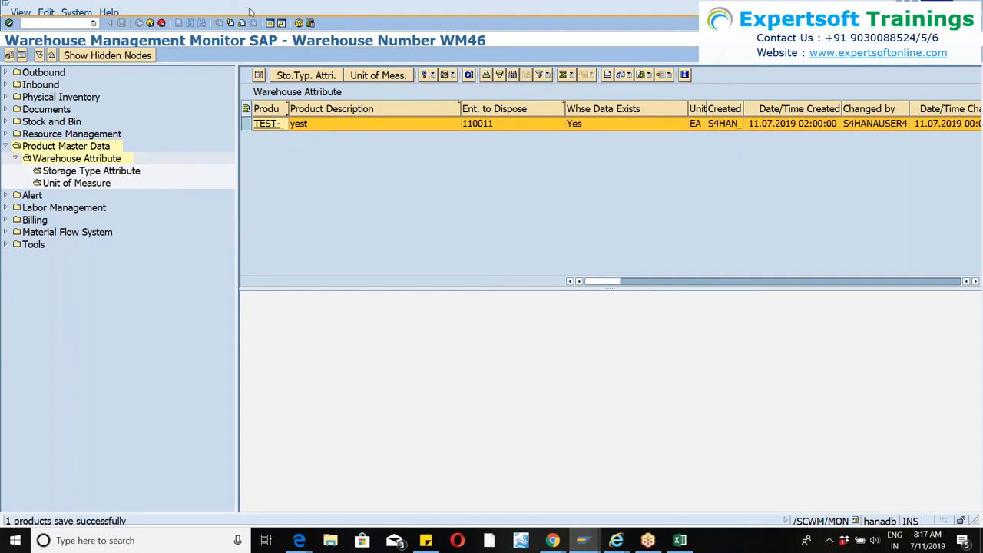
Switch to another open session and start warehouse product maintenance with transaction /SCWM/MAT1.
left_click(270, 25)
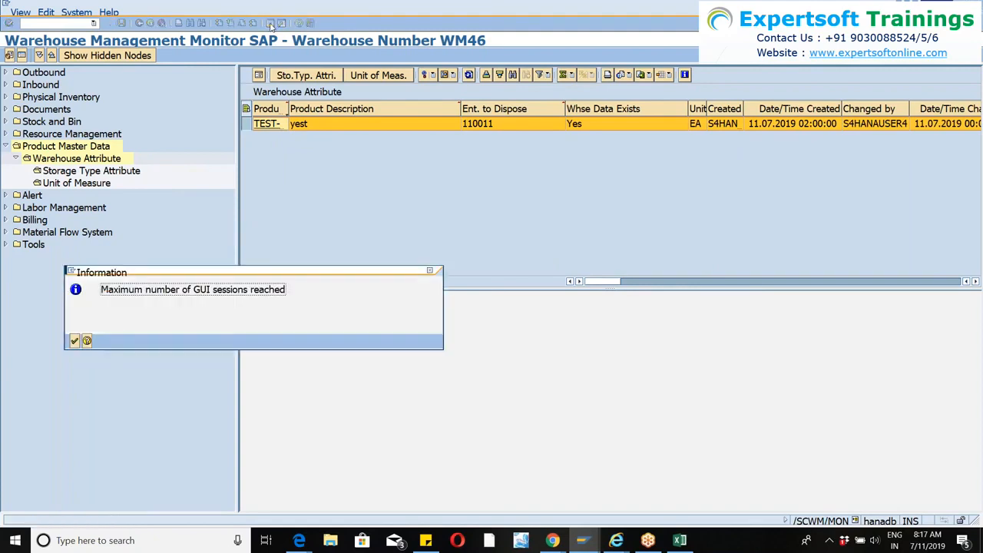
left_click(74, 341)
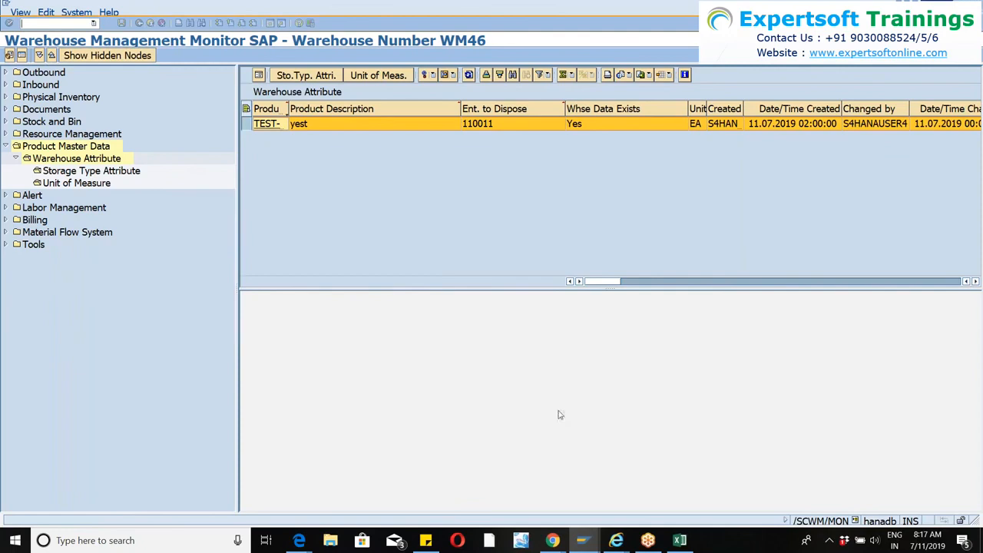
left_click(581, 542)
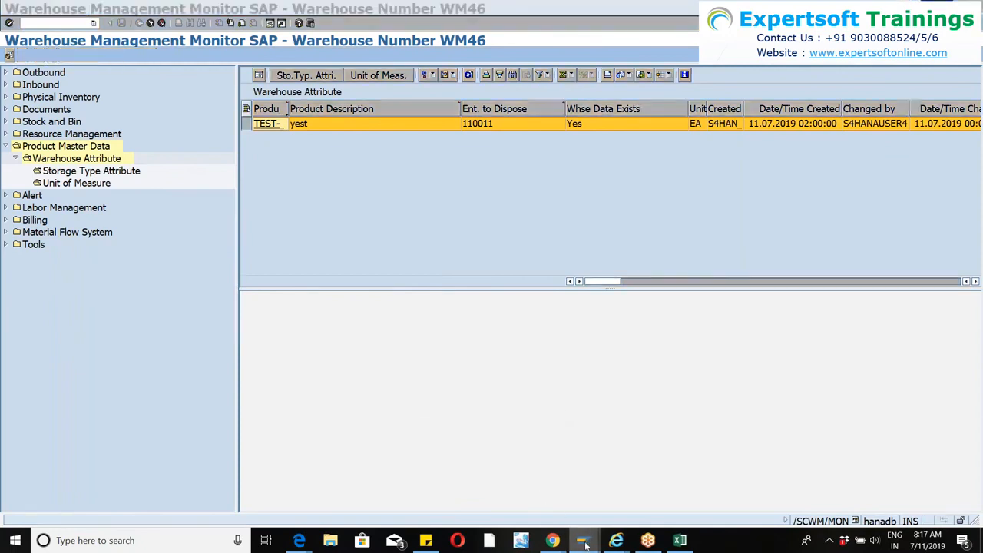
mouse_move(493, 491)
left_click(93, 23)
left_click(46, 75)
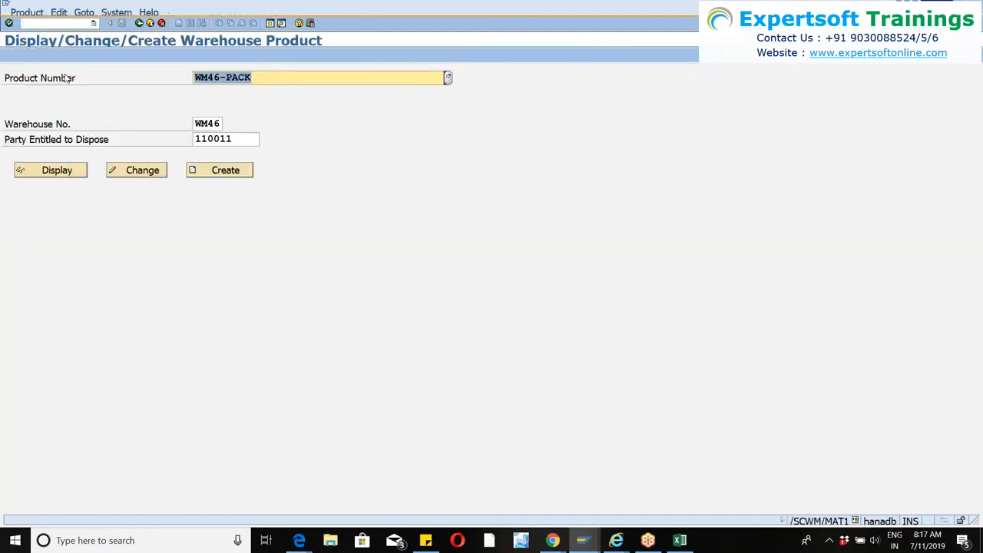
Try to create warehouse data for product test-wm46 in warehouse WM46, and open the product for changing instead.
key("BackSpace")
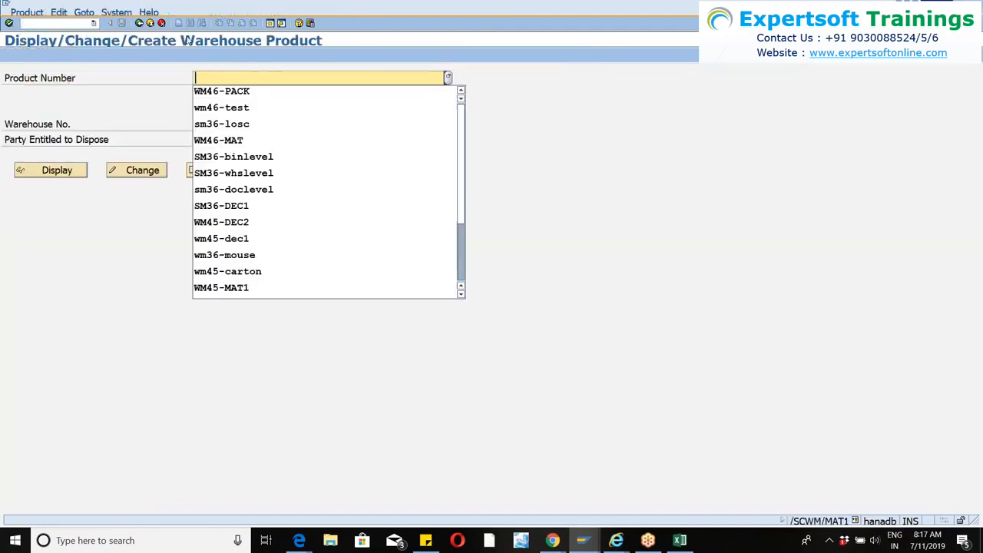
type("test-")
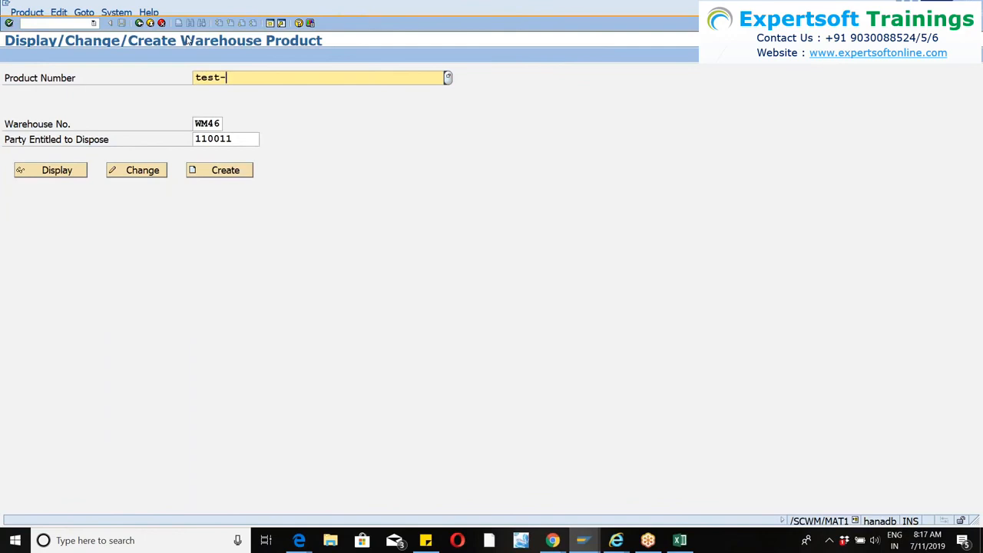
type("wm46")
left_click(212, 171)
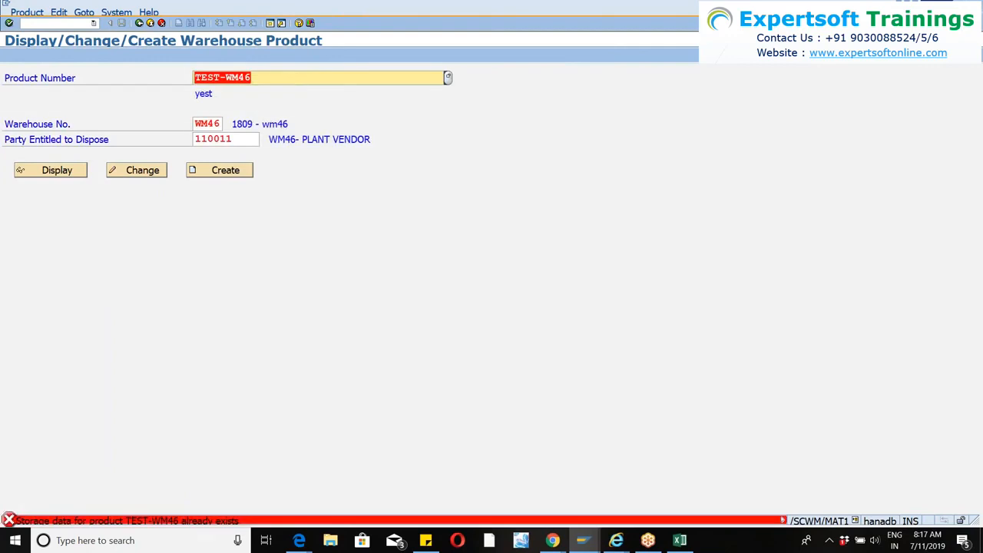
left_click(137, 175)
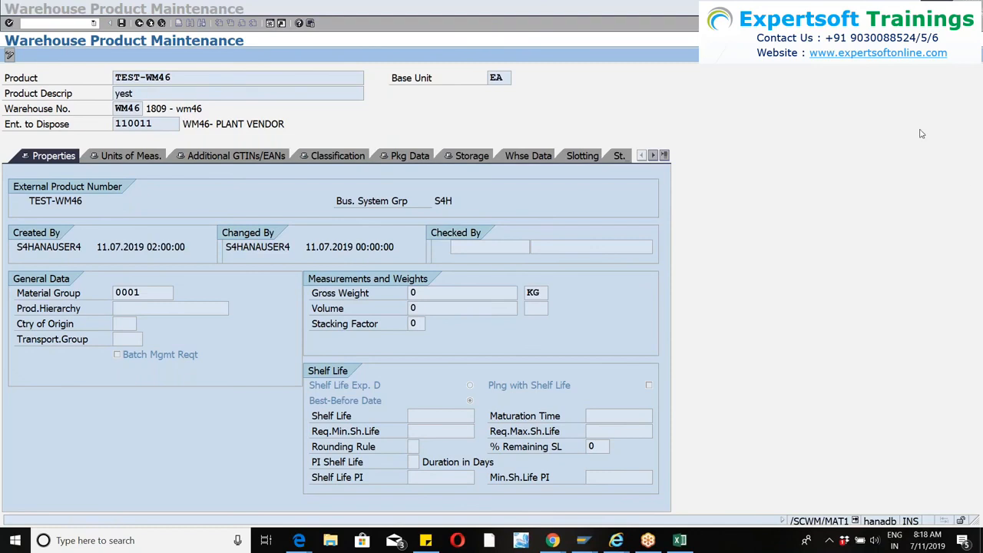
Check the putaway control indicator in the warehouse data, look through the slotting and storage type data, and leave the product.
left_click(526, 157)
left_click(527, 157)
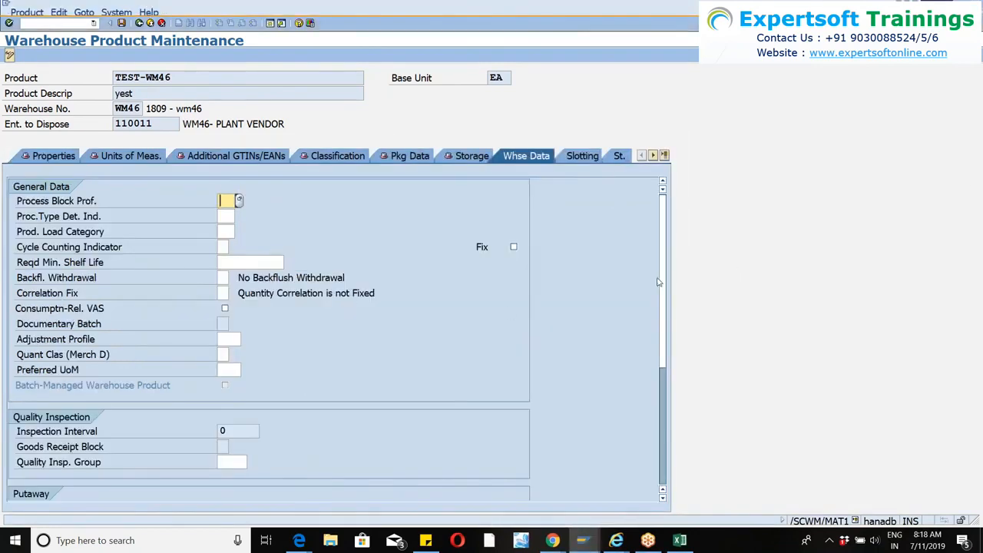
scroll(665, 307, "down", 3)
scroll(666, 329, "down", 1)
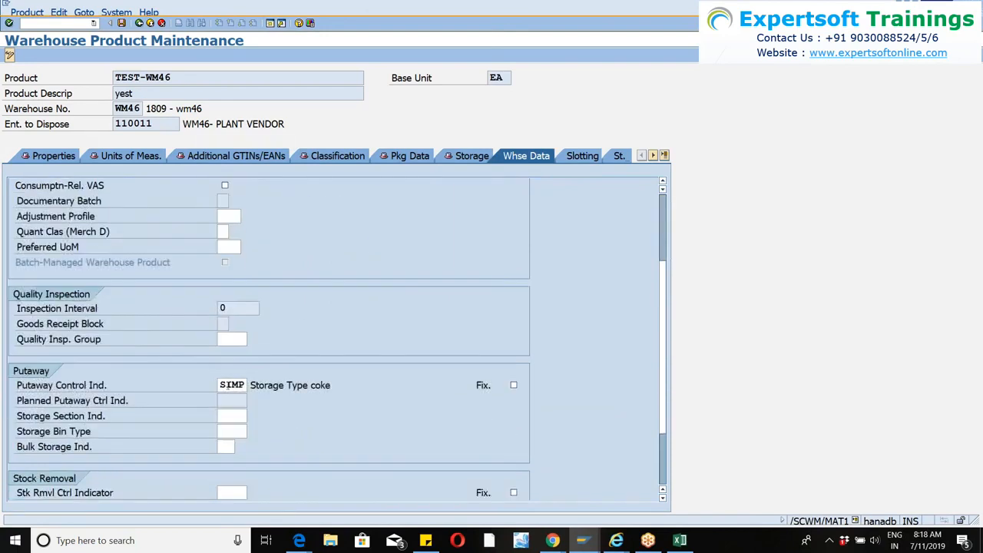
left_click(581, 156)
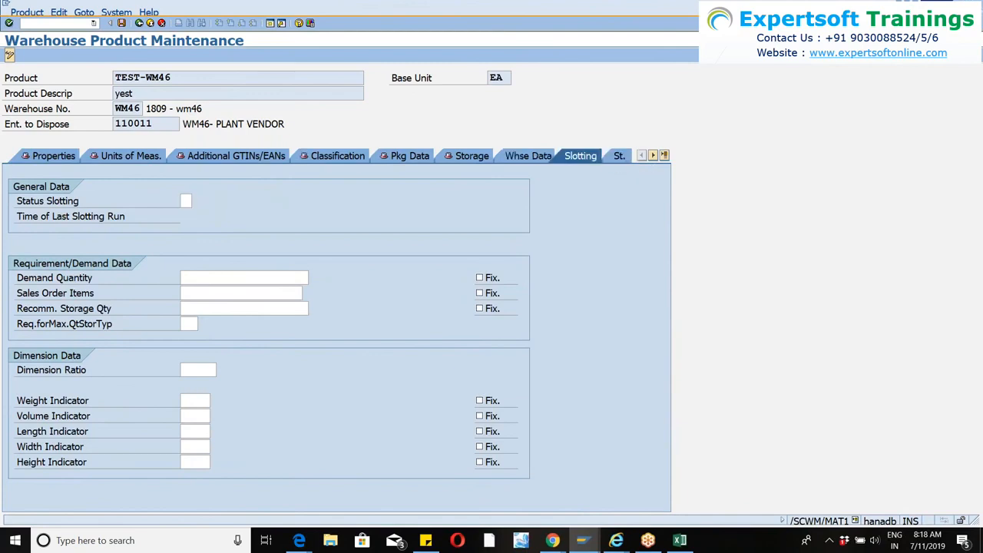
left_click(616, 159)
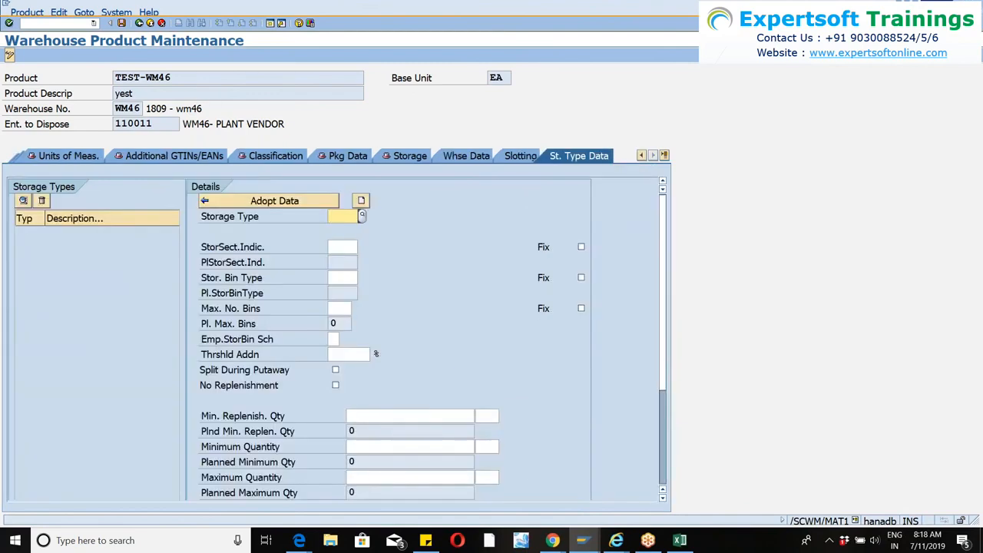
left_click(150, 23)
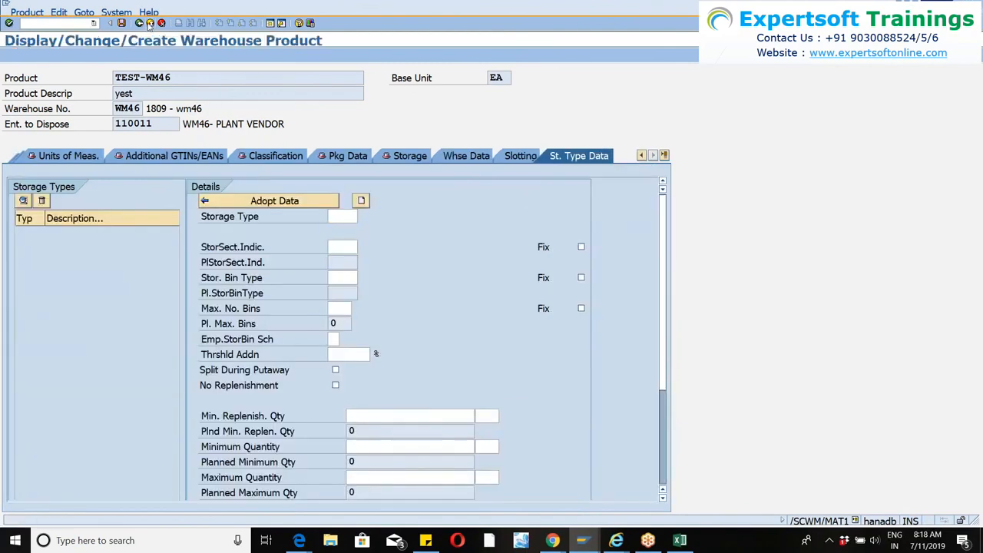